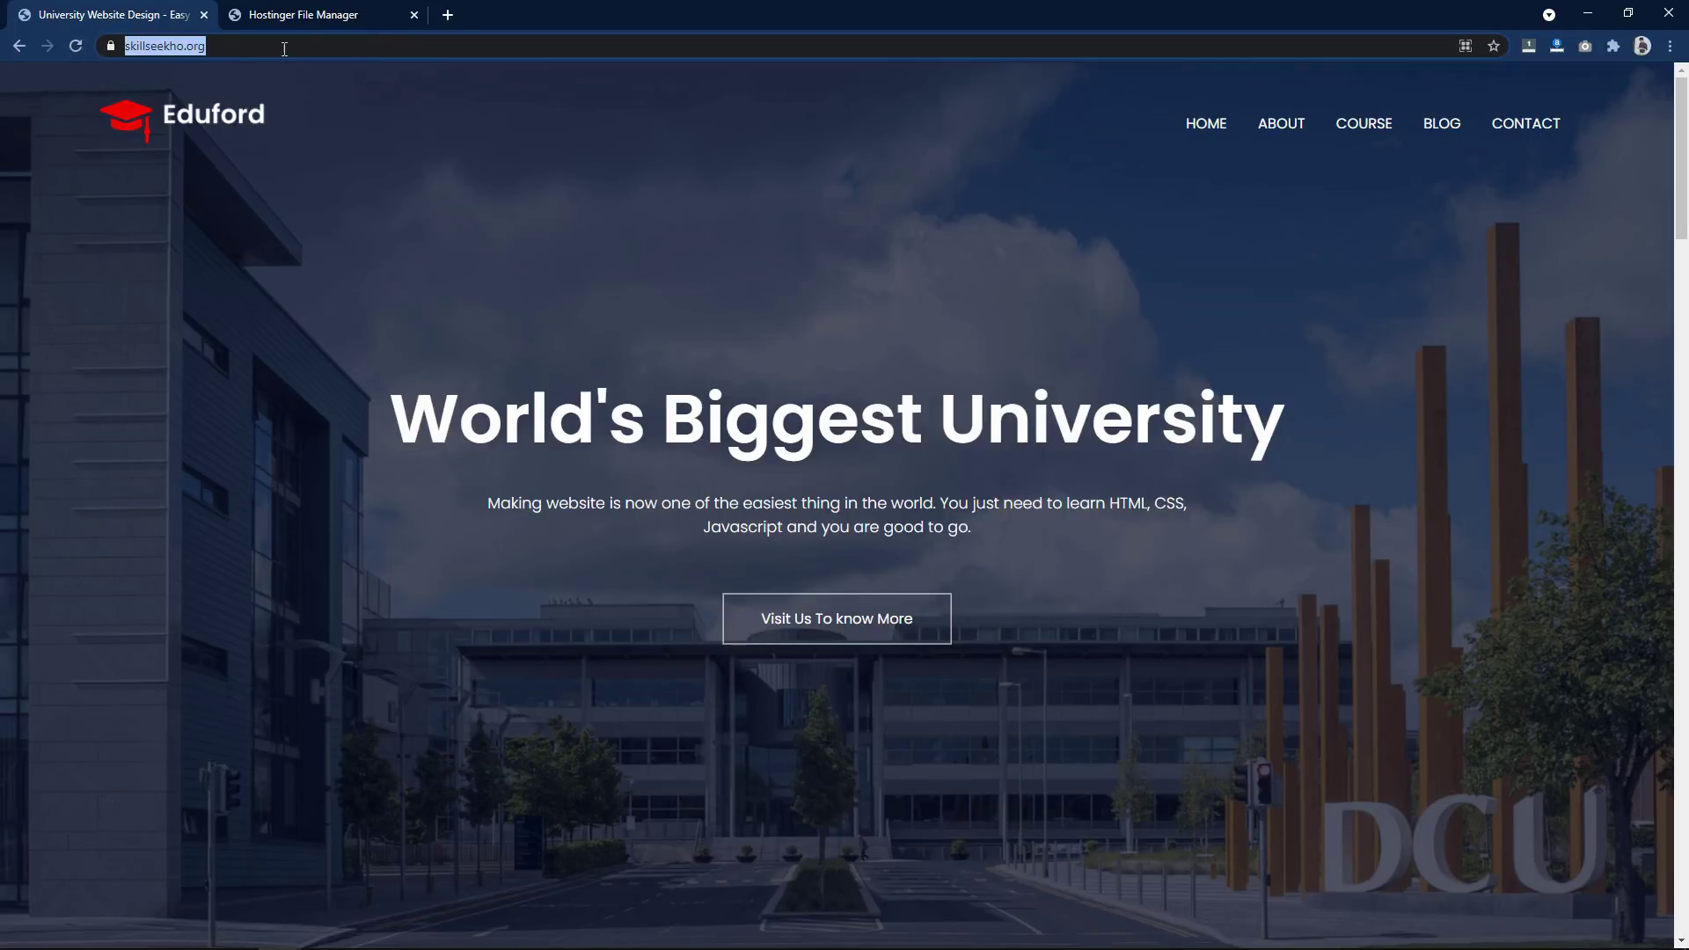
{"action": "left_click", "coordinate": [401, 48]}
{"action": "key", "text": "ctrl+a"}
{"action": "left_click", "coordinate": [87, 268]}
{"action": "left_click_drag", "start_coordinate": [1683, 163], "coordinate": [1687, 97]}
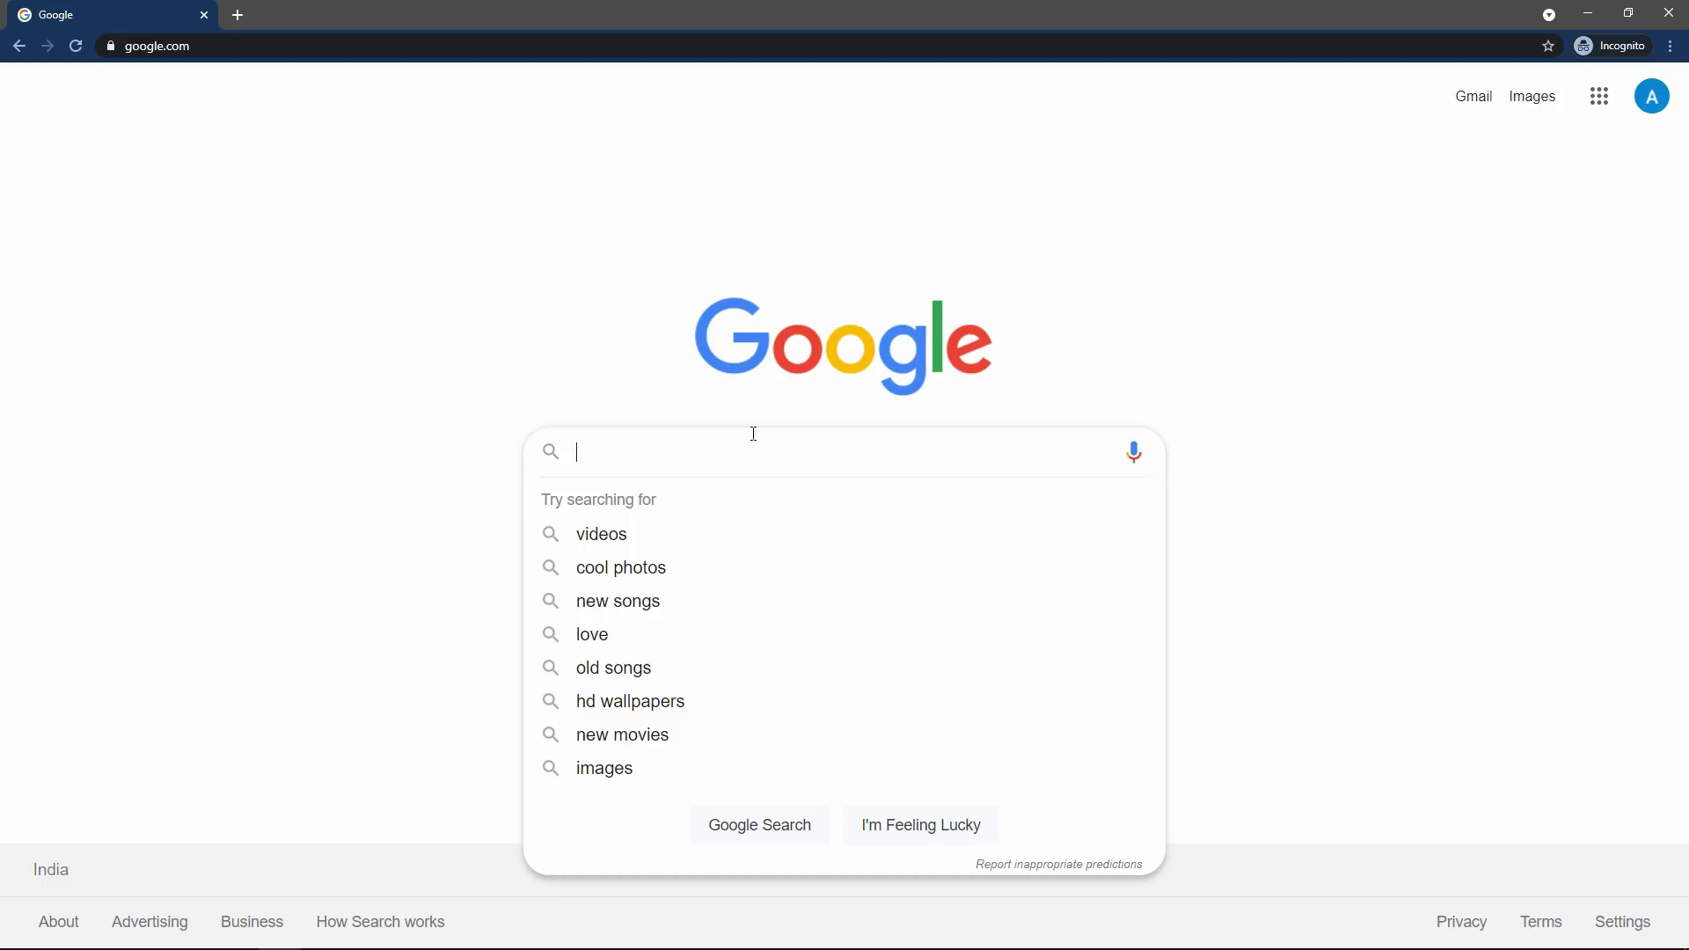
Search Google for "google analytics" and open the official Google Analytics site from the results
{"action": "type", "text": "goog"}
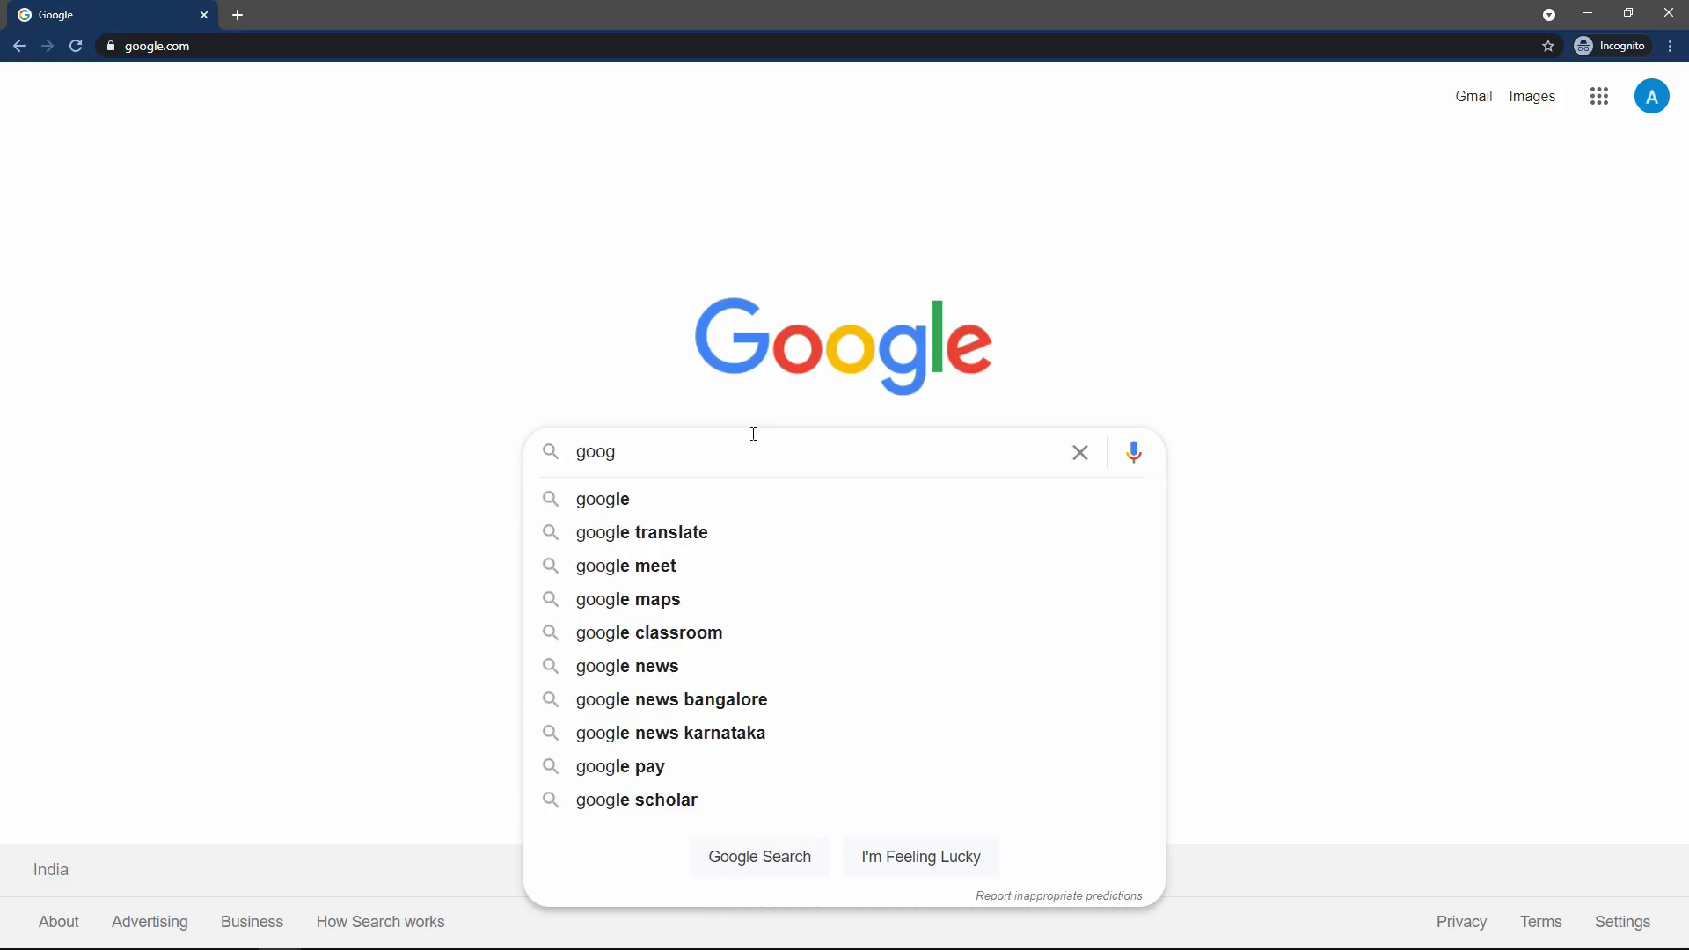
{"action": "type", "text": "le ana"}
{"action": "key", "text": "Down"}
{"action": "key", "text": "Return"}
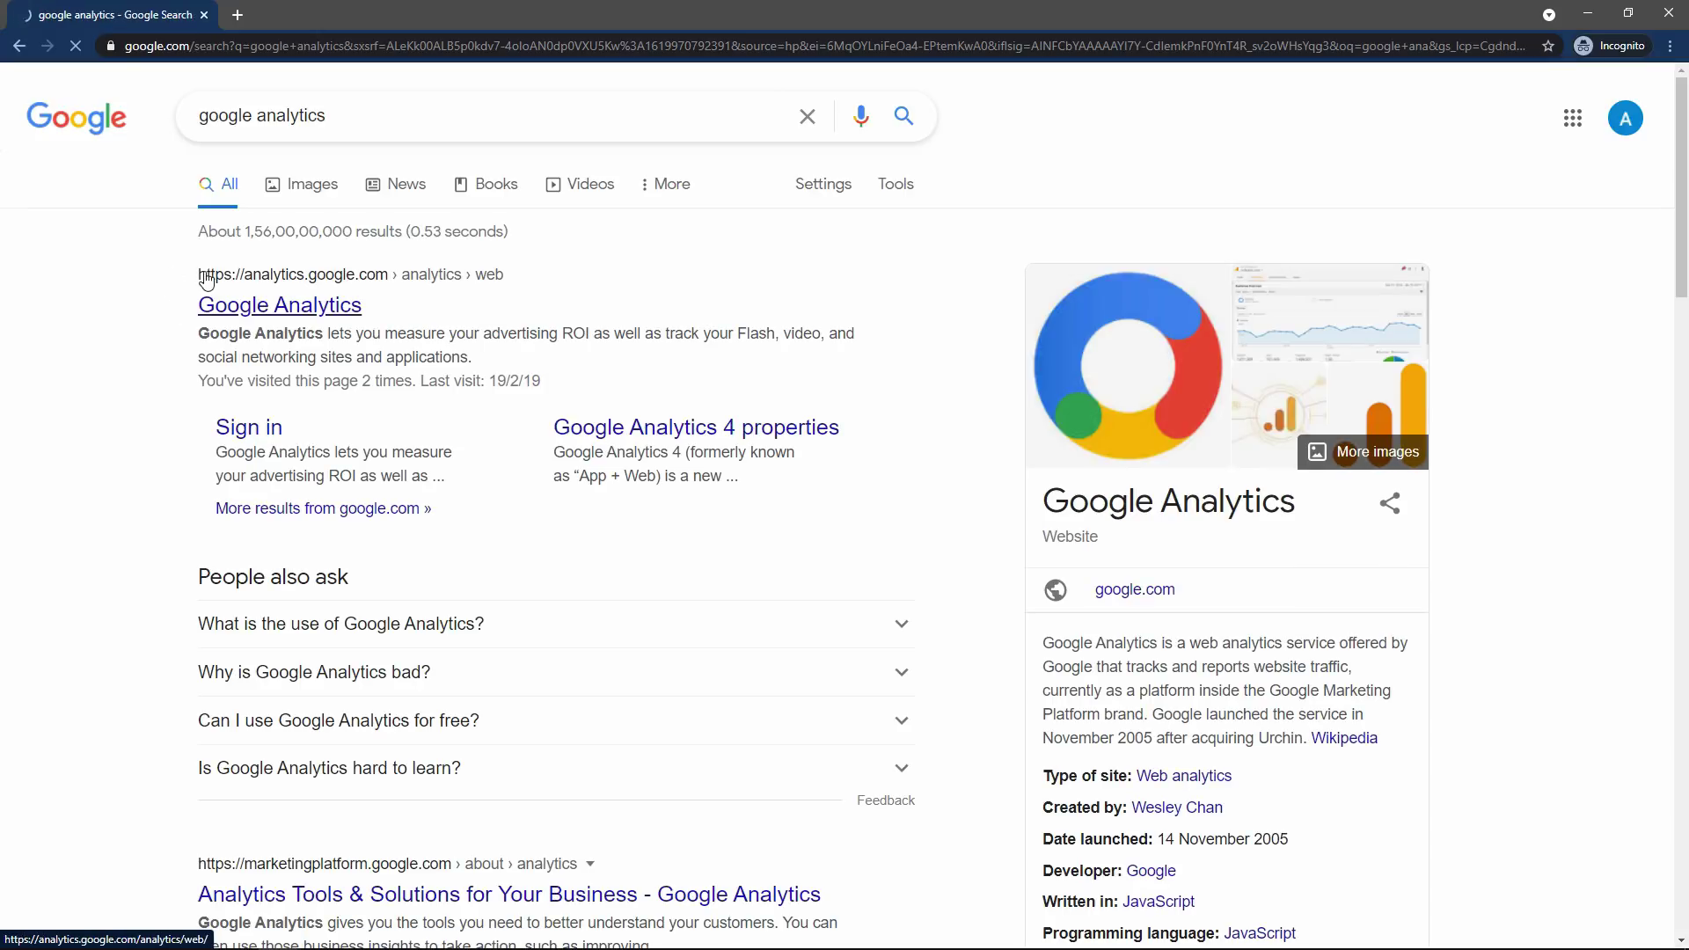
{"action": "left_click_drag", "start_coordinate": [168, 314], "coordinate": [385, 312]}
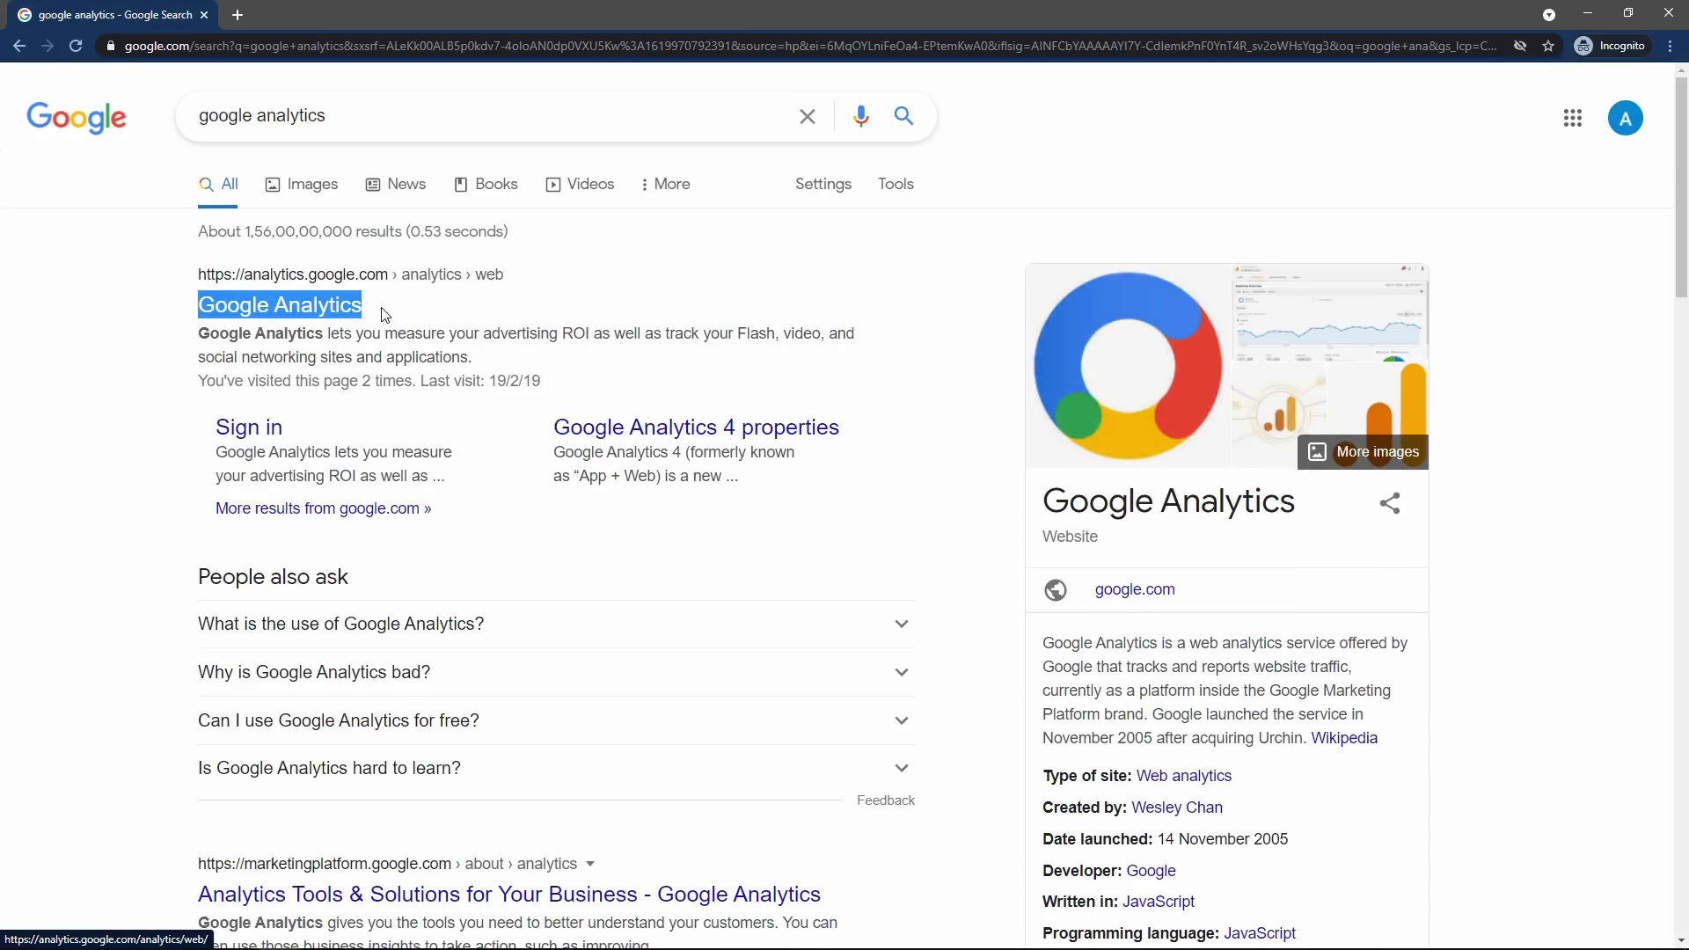
{"action": "left_click", "coordinate": [60, 308]}
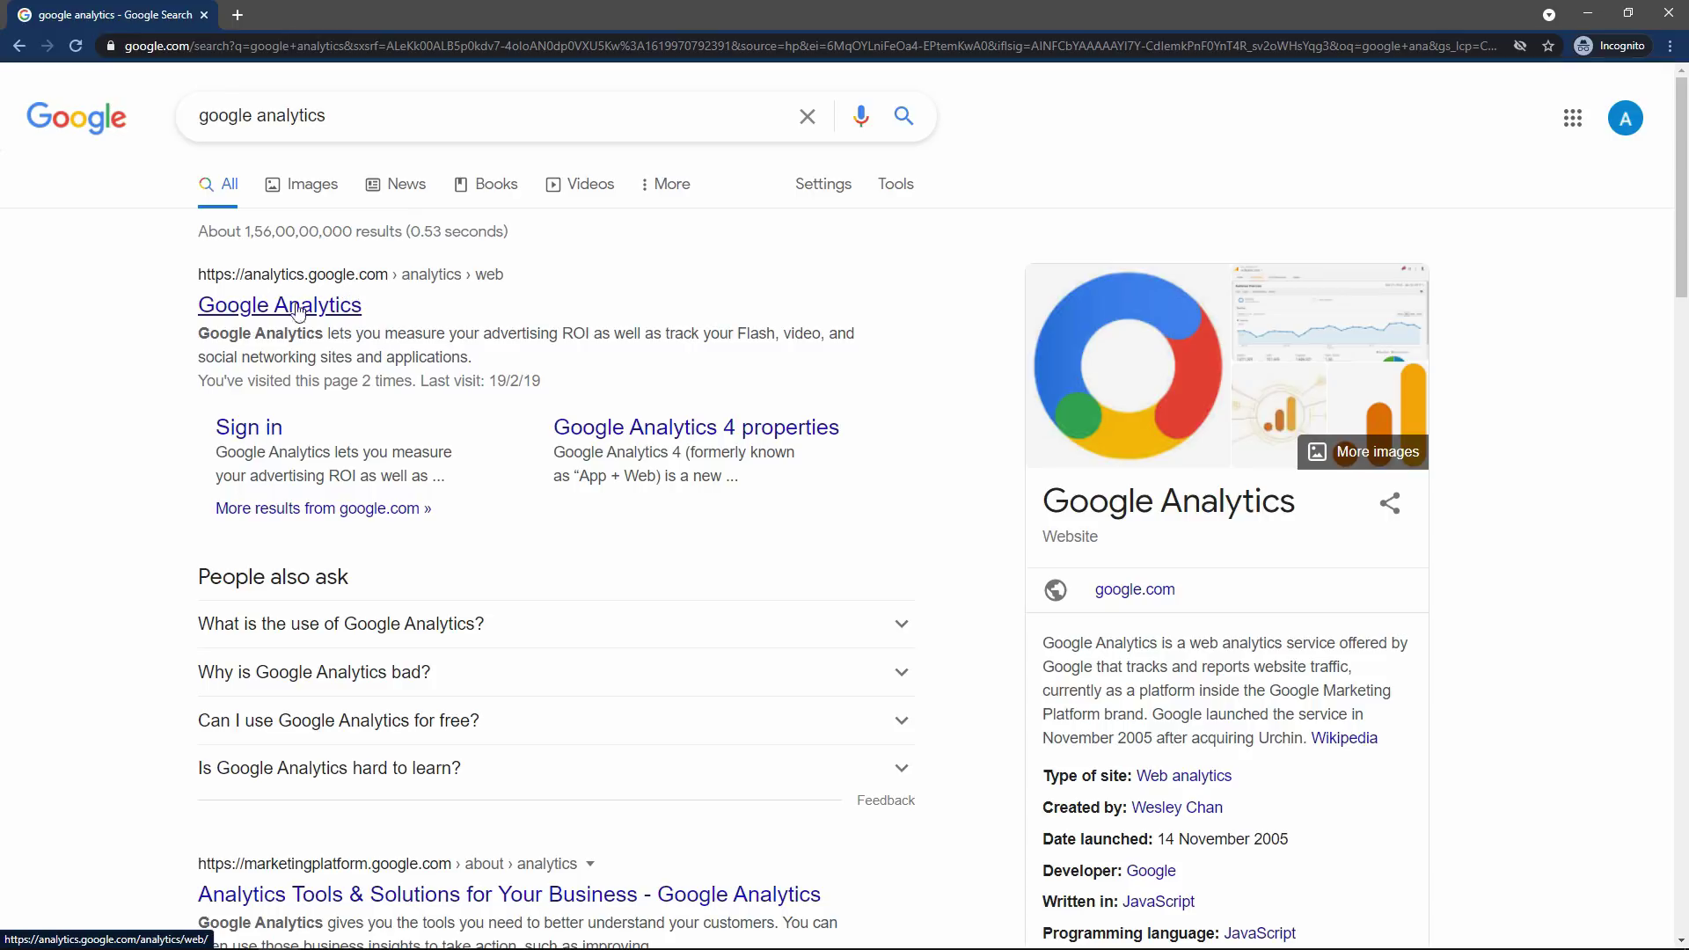
{"action": "left_click", "coordinate": [259, 315]}
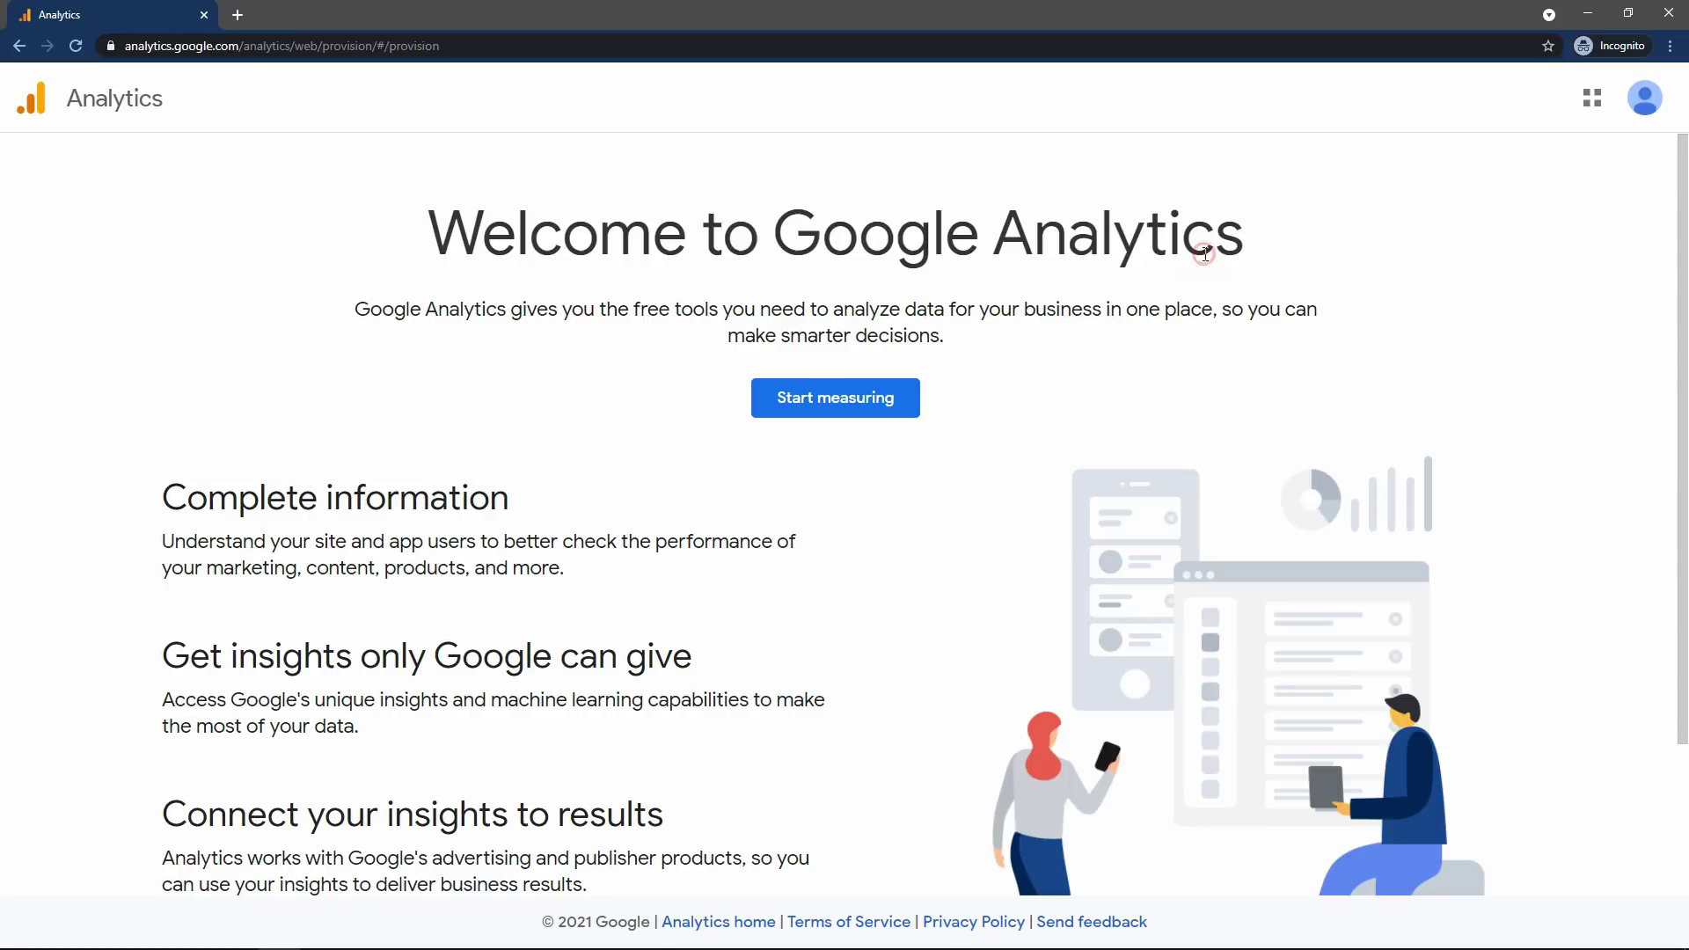
Start the Analytics account setup, name the account SkillSeekho, and proceed with the default data sharing settings
{"action": "left_click", "coordinate": [828, 411]}
{"action": "left_click_drag", "start_coordinate": [127, 323], "coordinate": [379, 325]}
{"action": "left_click", "coordinate": [226, 379]}
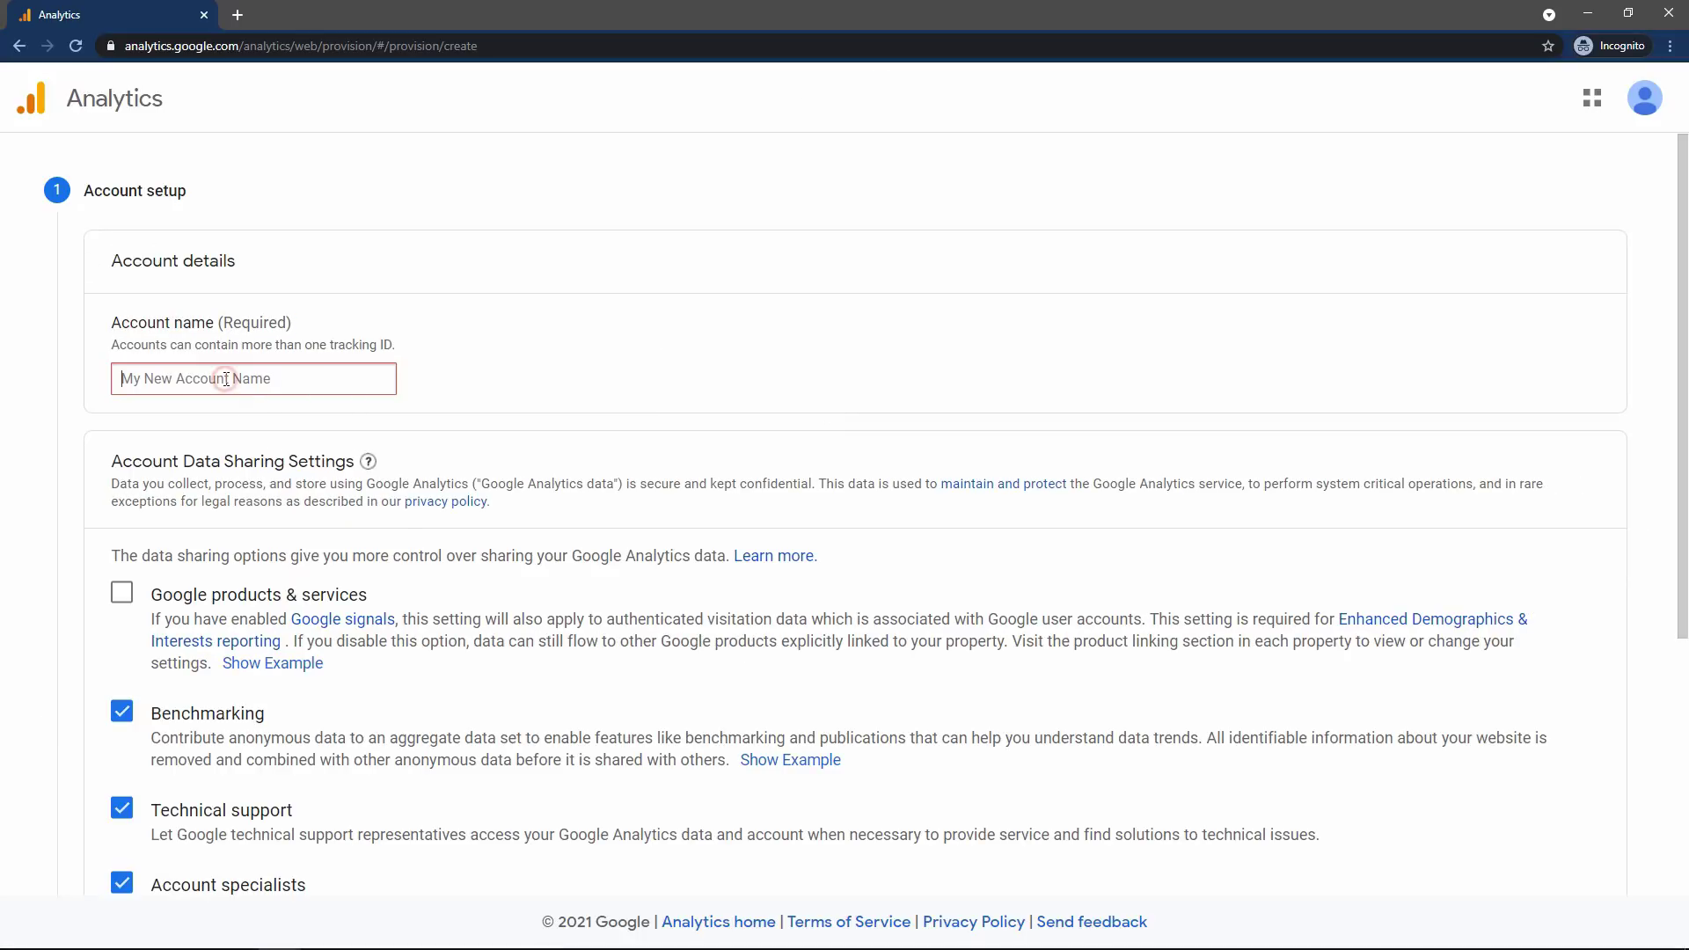
{"action": "type", "text": "SkillSeekho"}
{"action": "left_click", "coordinate": [495, 394]}
{"action": "scroll", "coordinate": [270, 570], "scroll_direction": "down", "scroll_amount": 2}
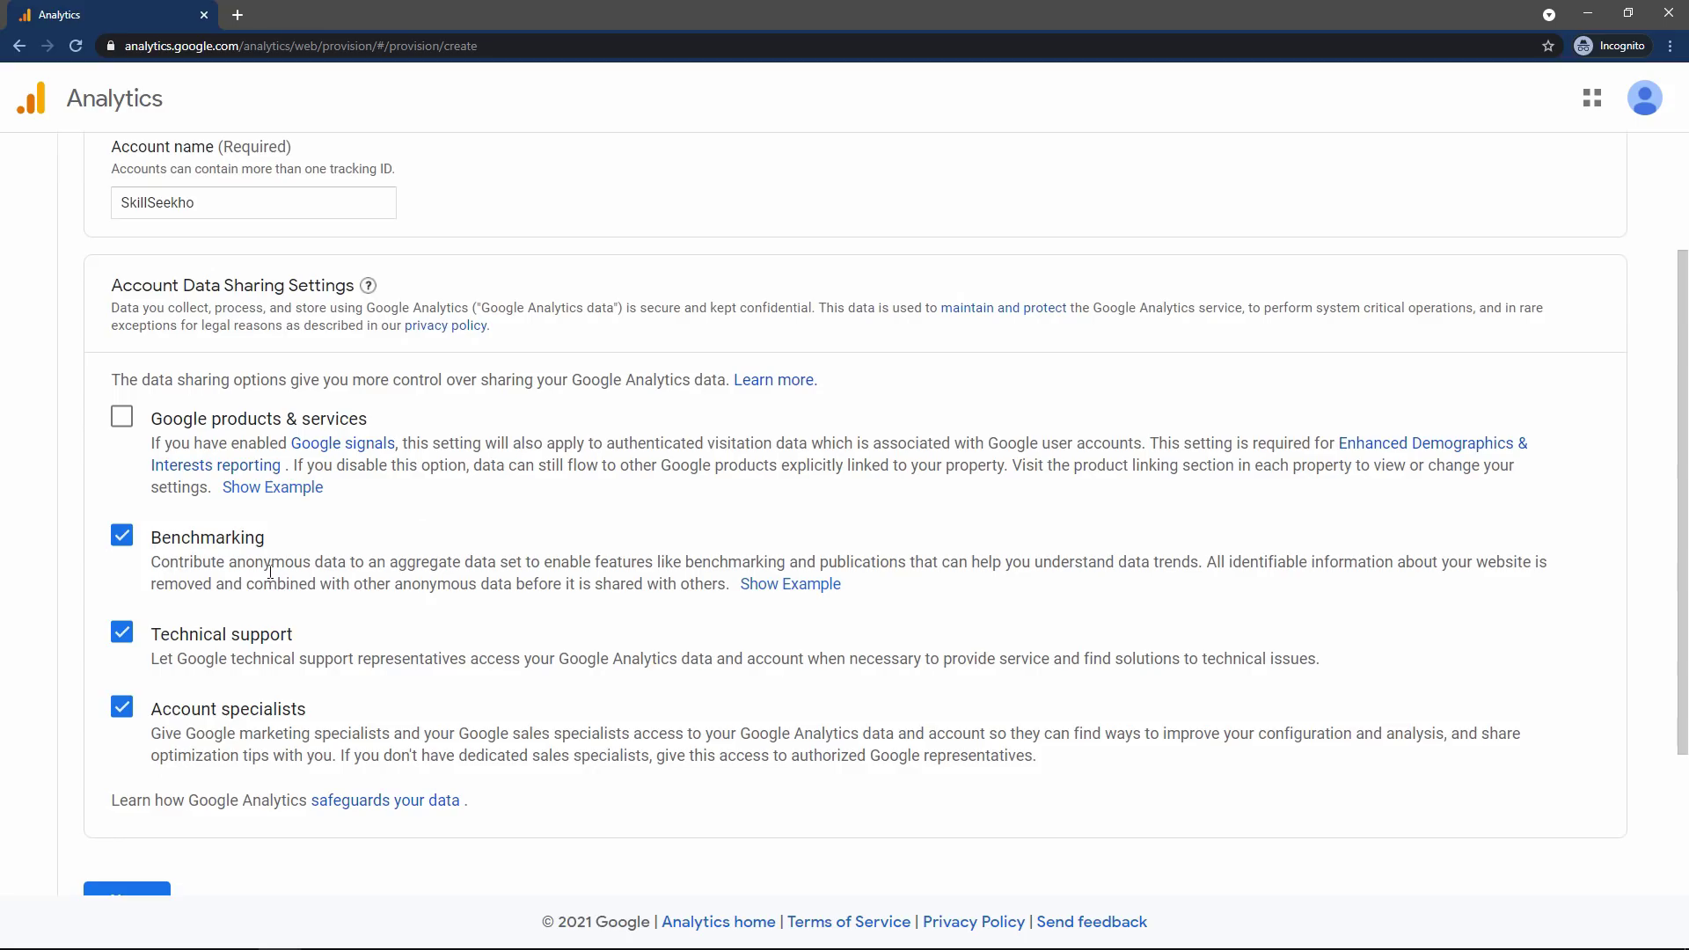
{"action": "scroll", "coordinate": [351, 642], "scroll_direction": "down", "scroll_amount": 2}
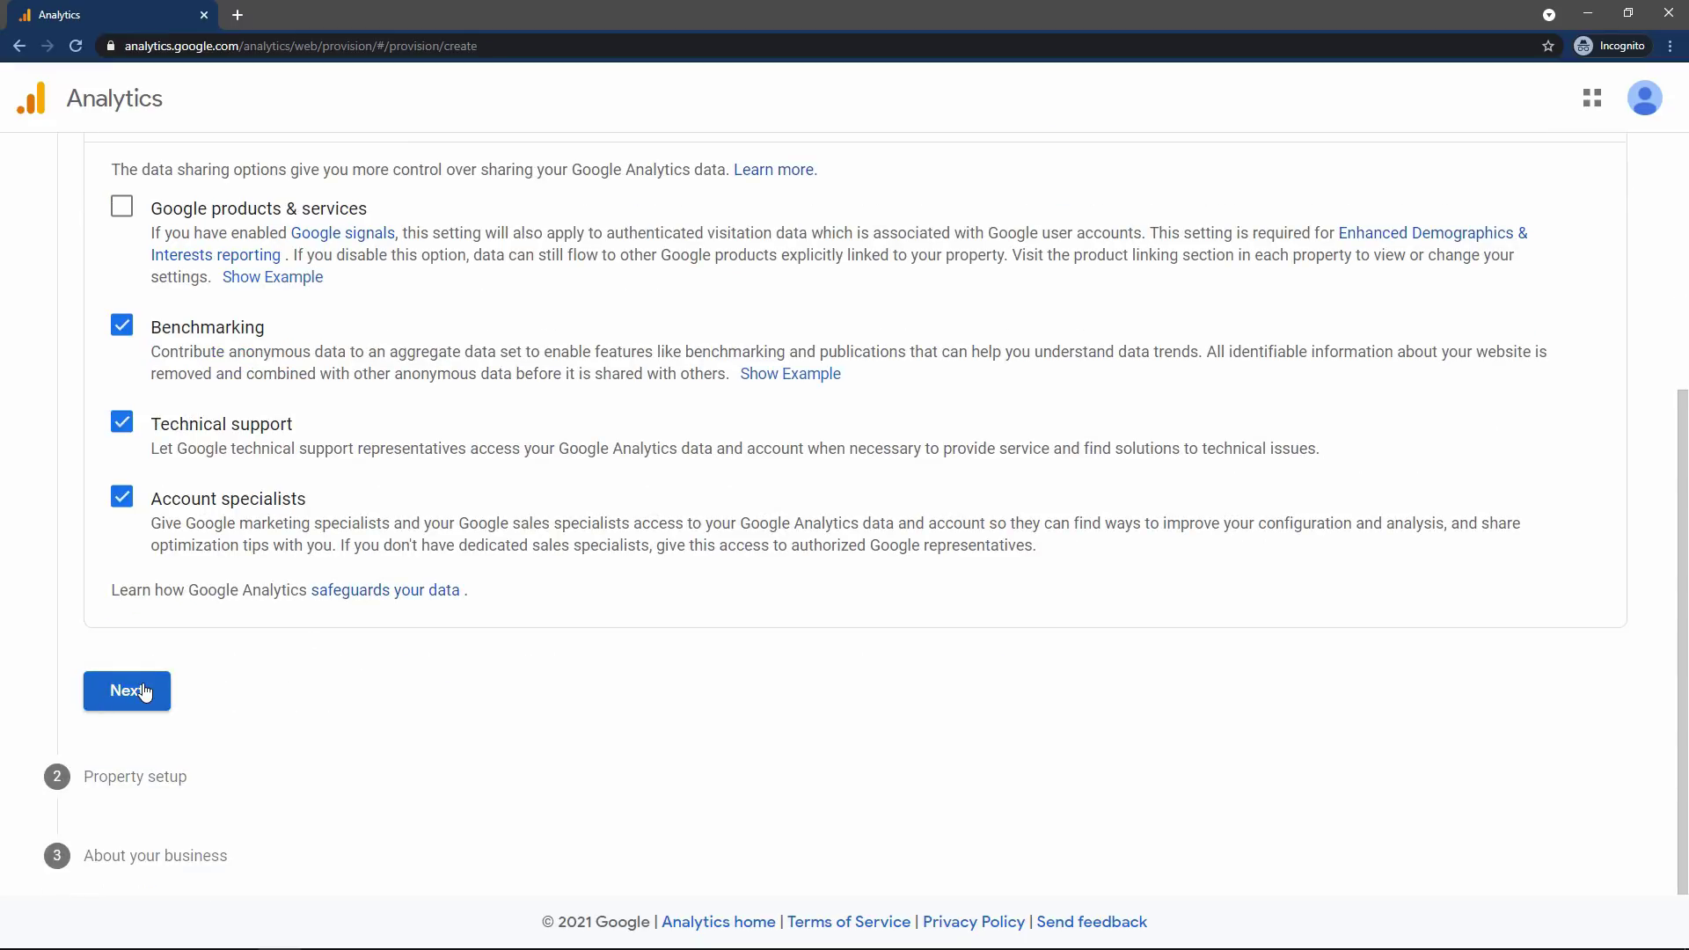
{"action": "left_click", "coordinate": [143, 693]}
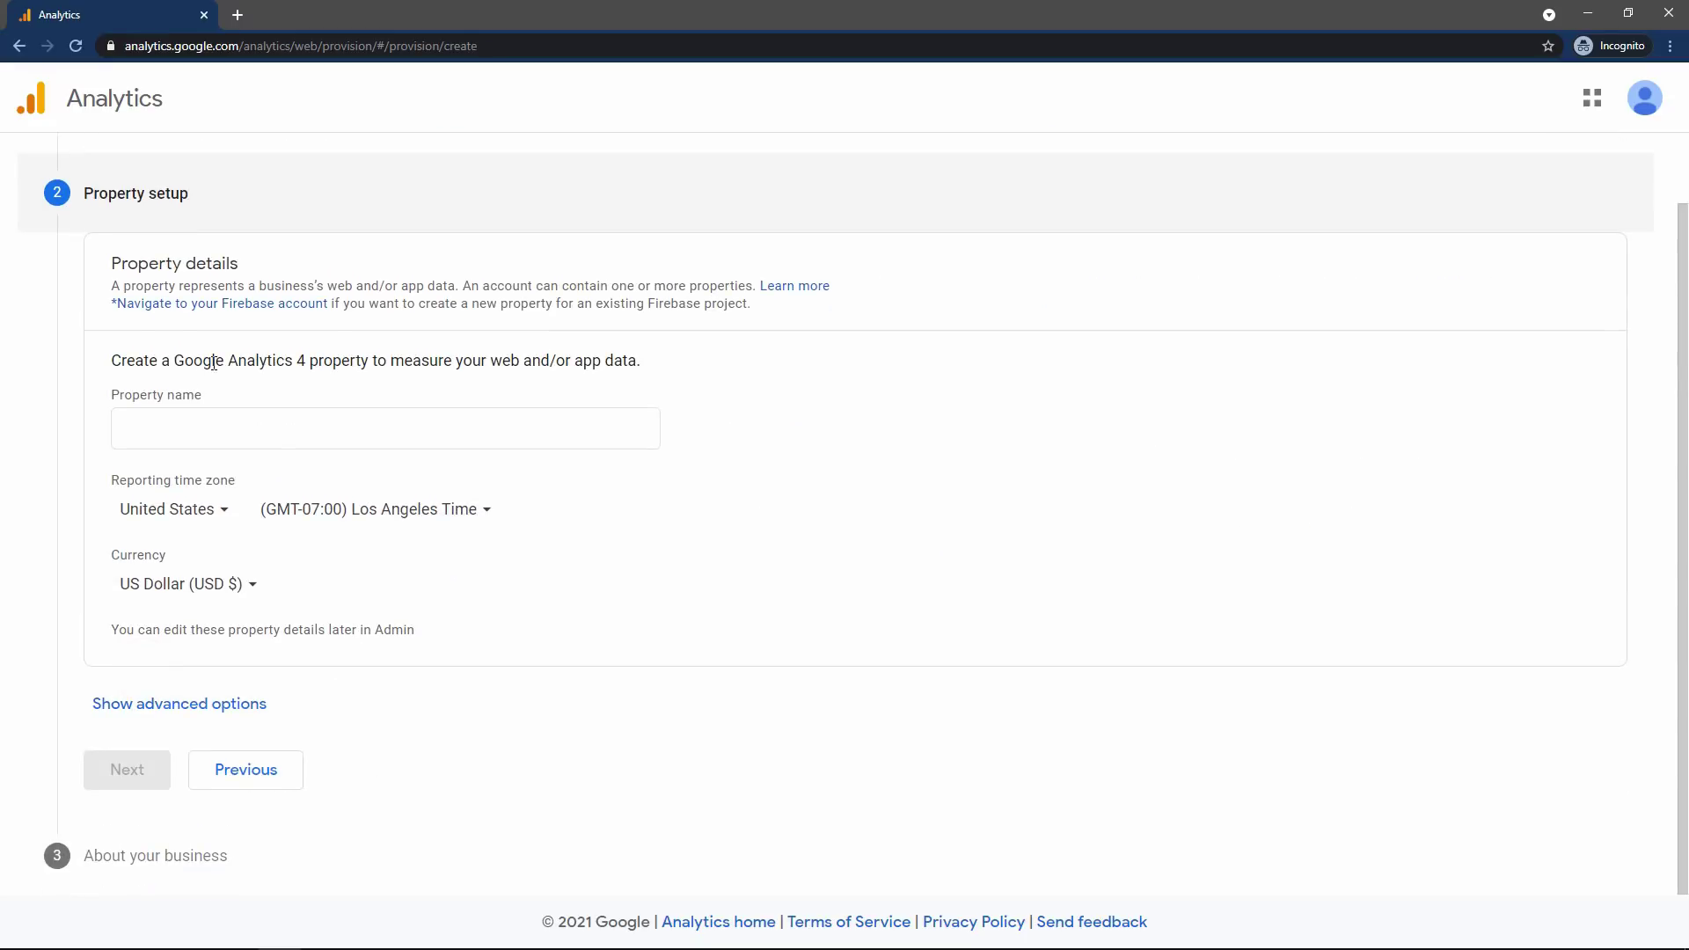
Name the Google Analytics 4 property SkillSeekho
{"action": "left_click_drag", "start_coordinate": [224, 362], "coordinate": [521, 355]}
{"action": "left_click", "coordinate": [521, 354]}
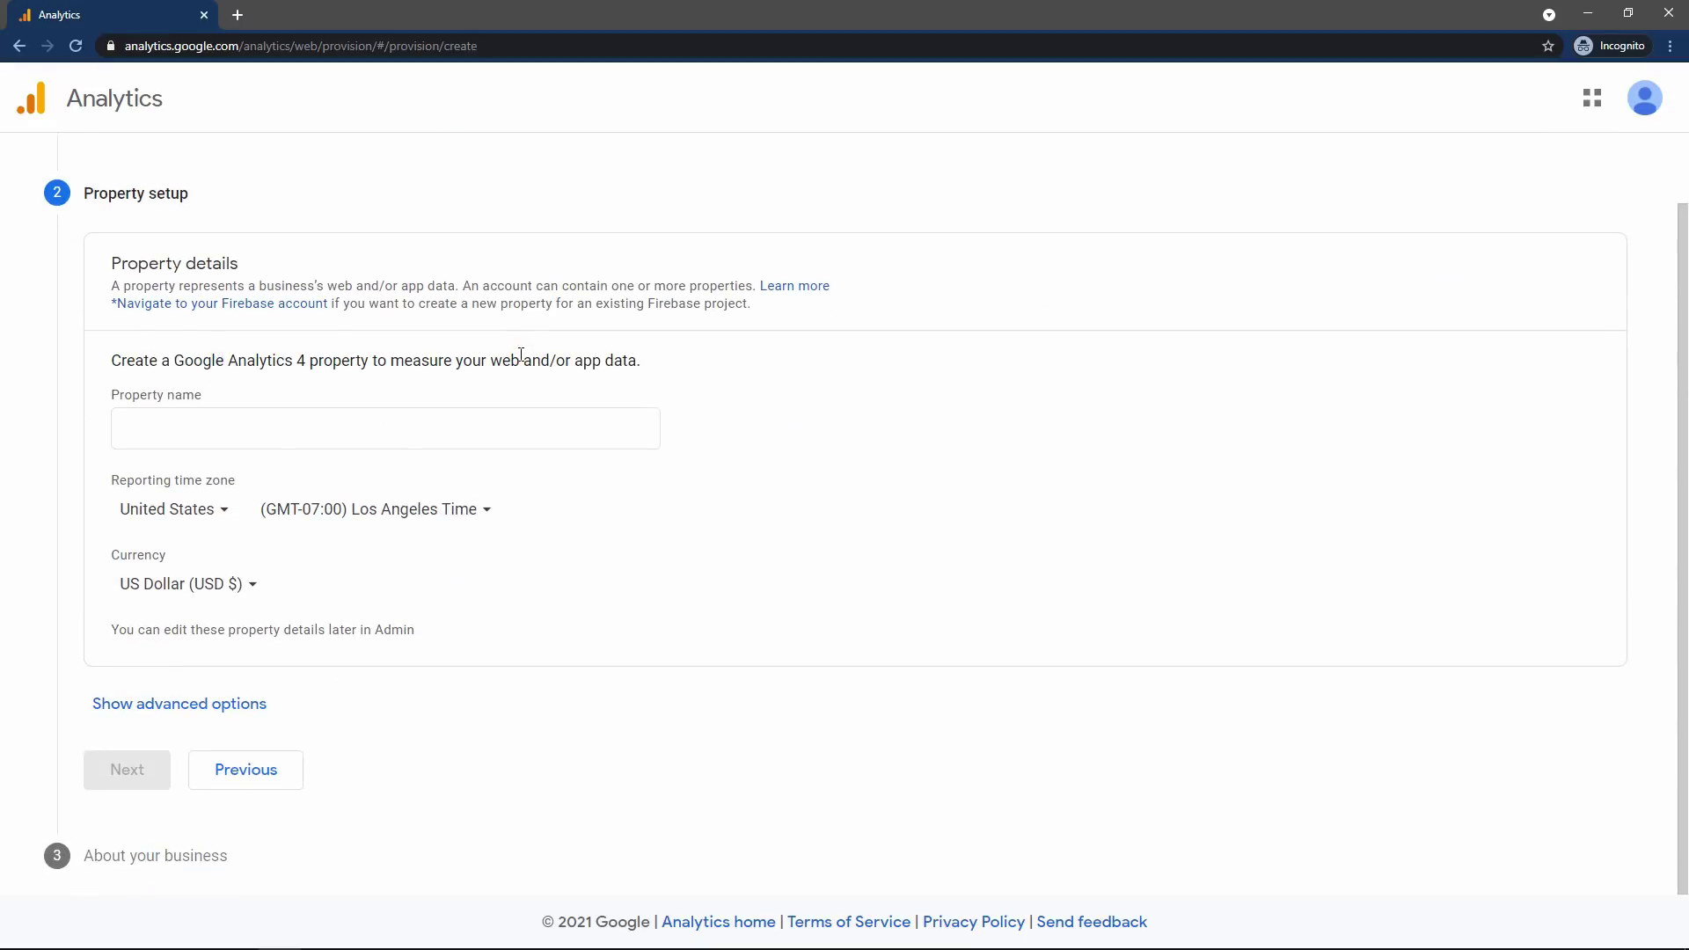
{"action": "left_click", "coordinate": [157, 418]}
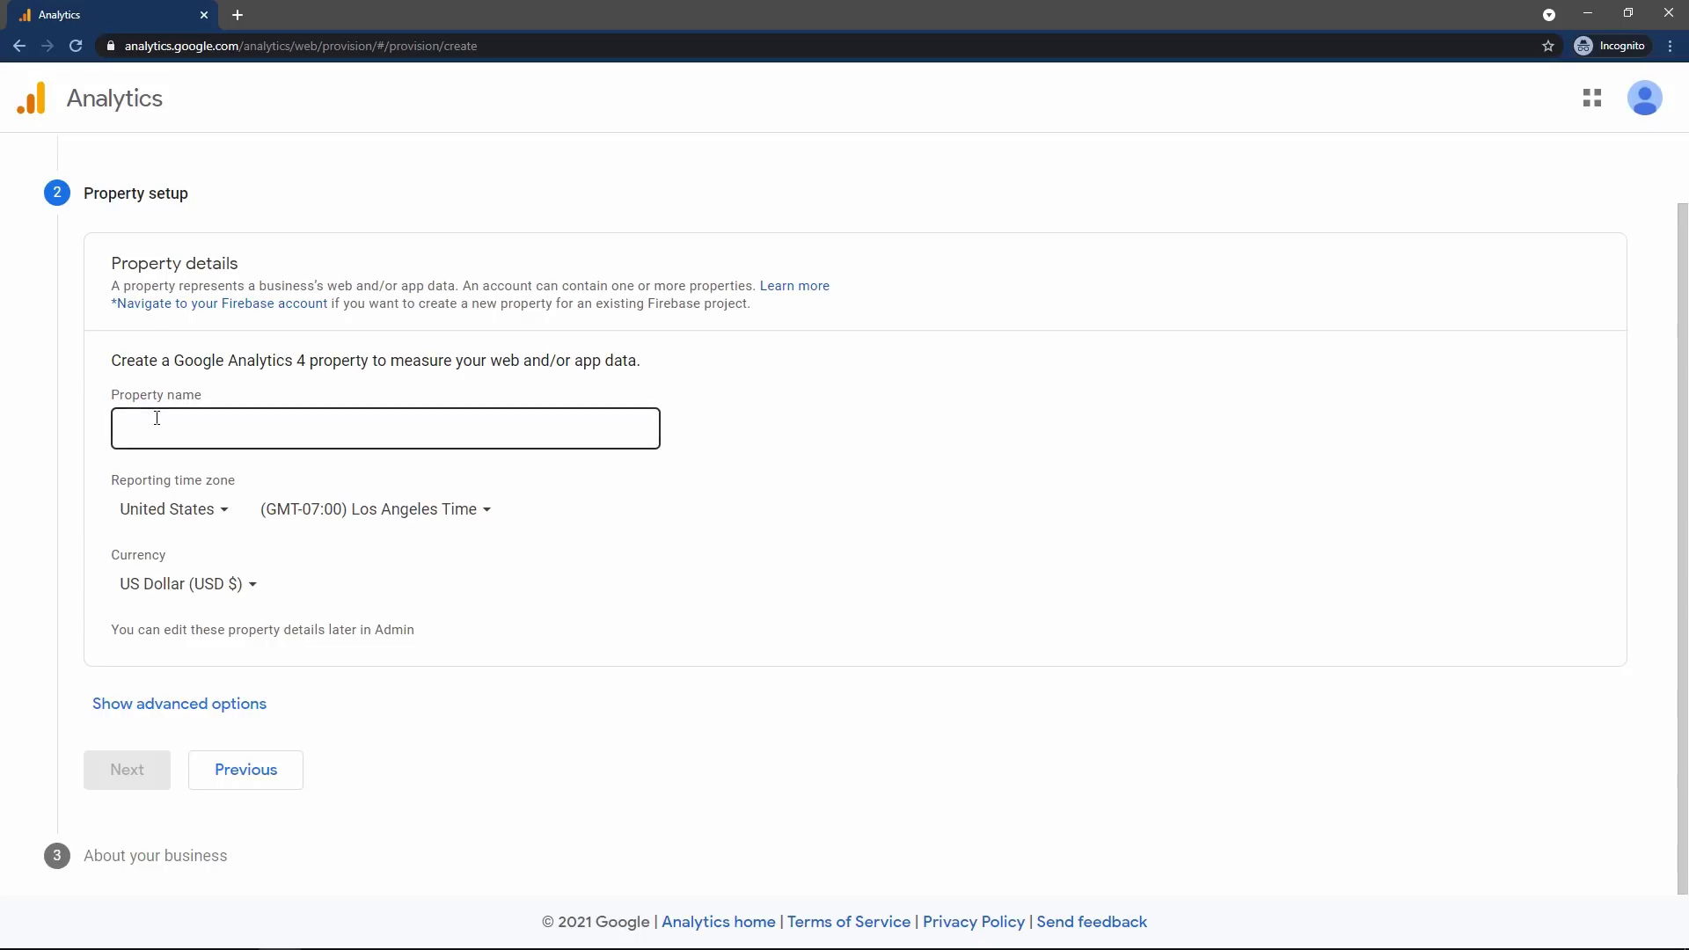
{"action": "left_click", "coordinate": [156, 418]}
{"action": "type", "text": "Skills"}
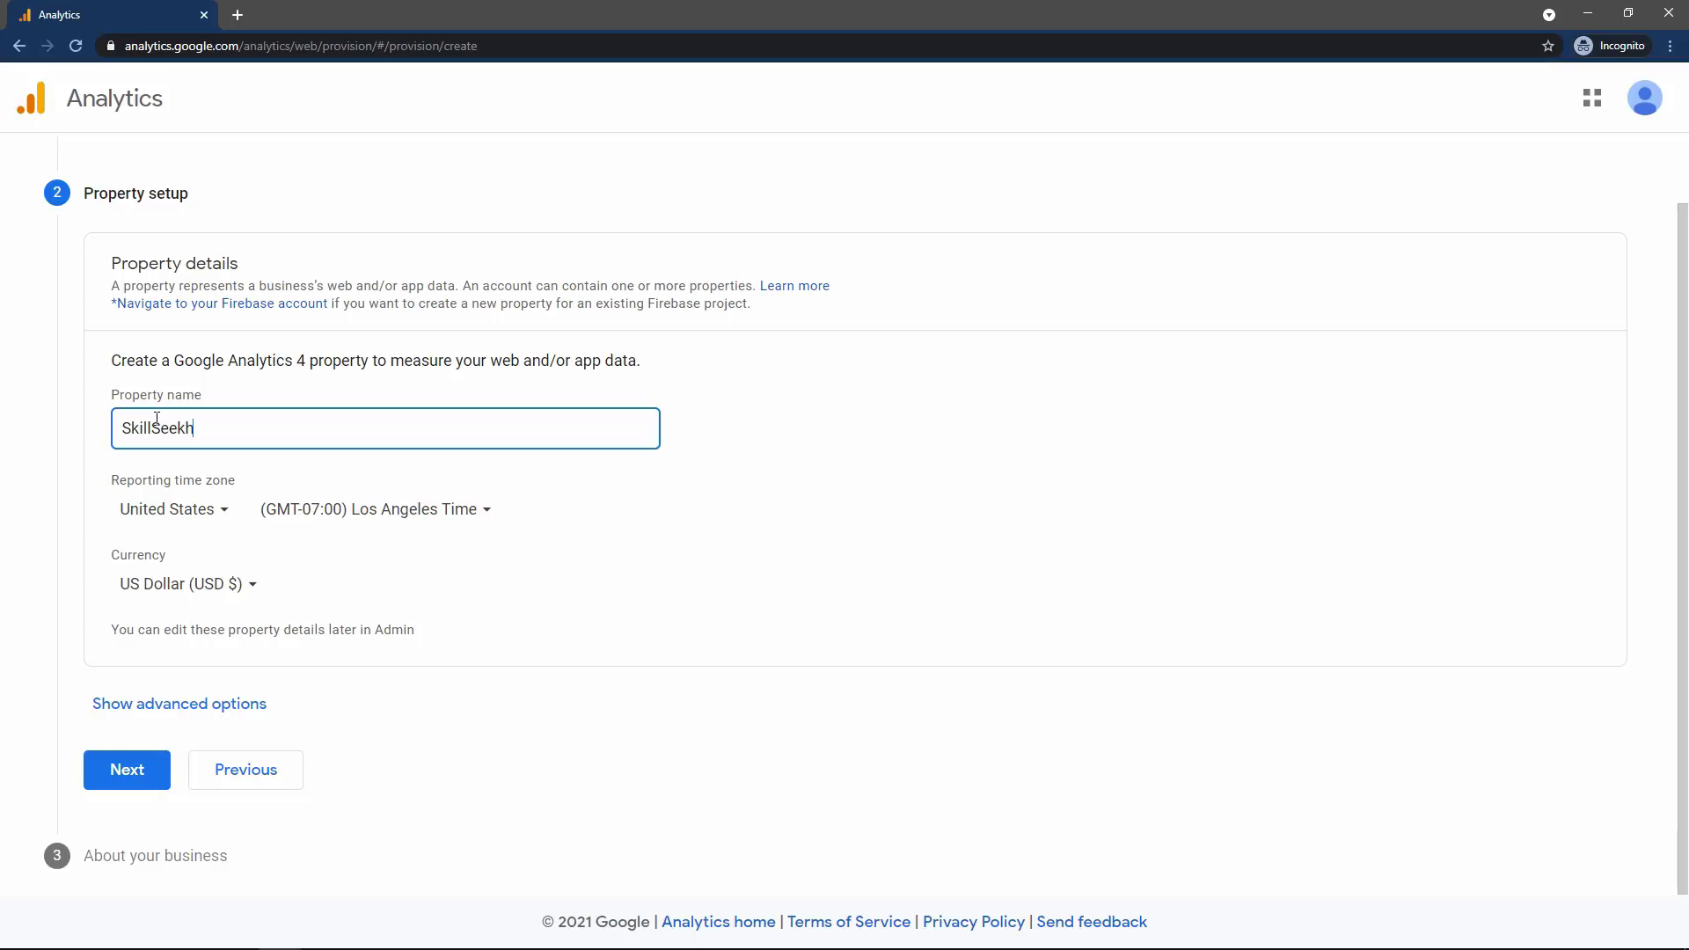
{"action": "left_click", "coordinate": [773, 436]}
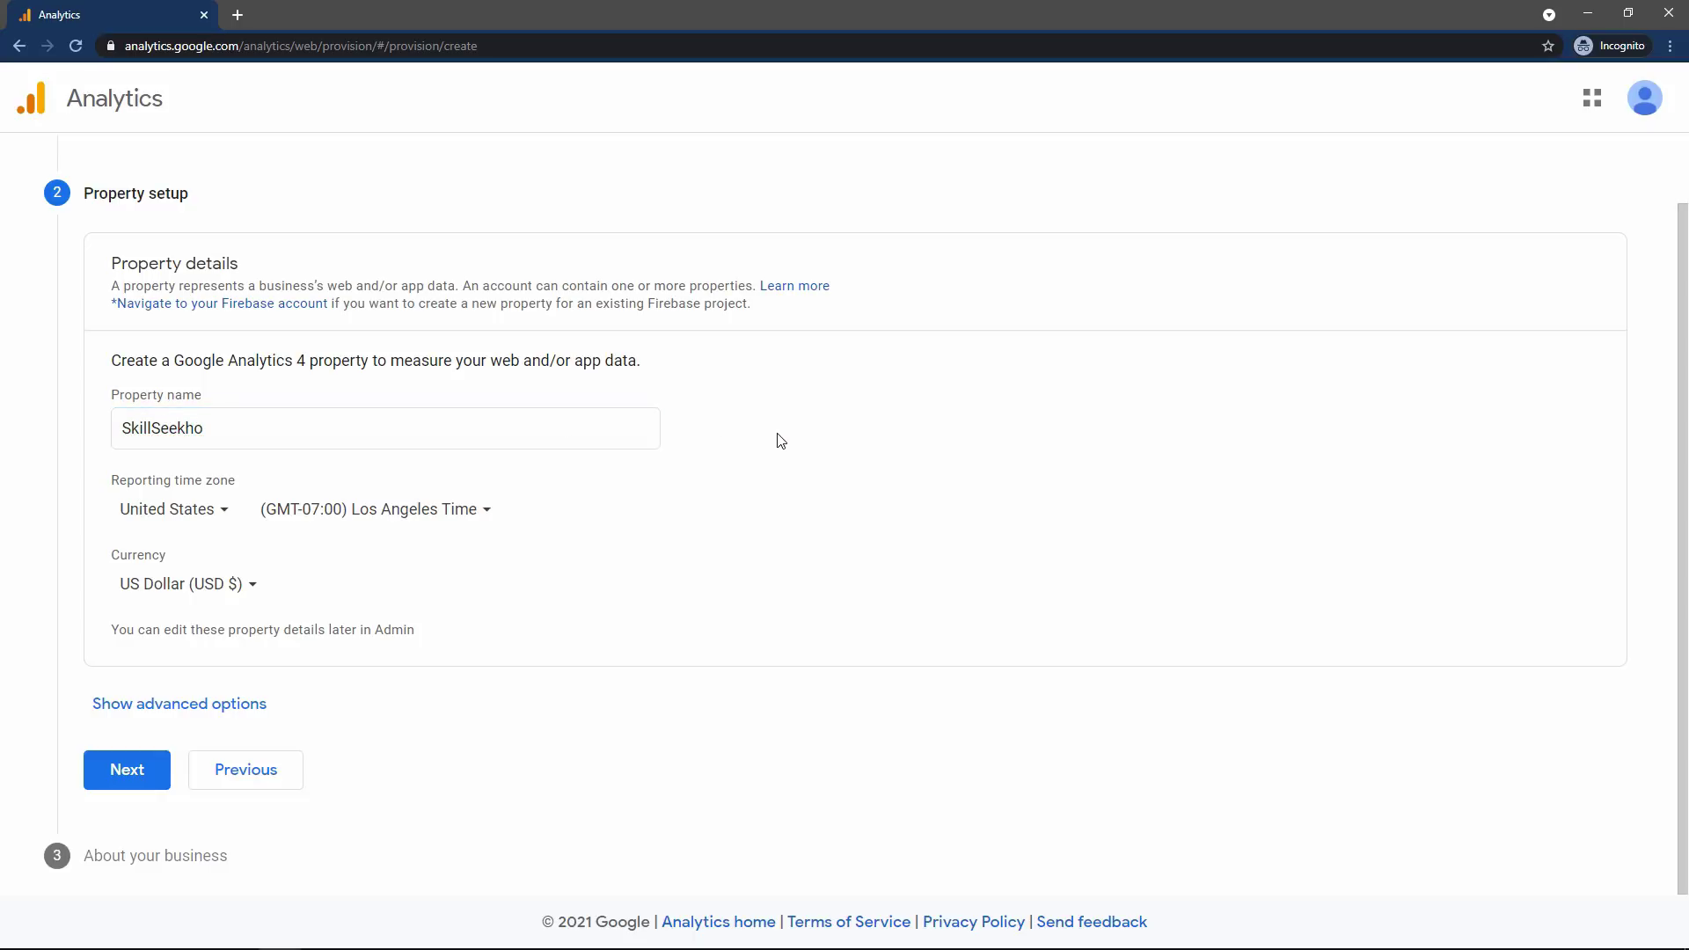
Set the property's reporting time zone to India and its currency to Indian Rupee (INR ₹), and continue to the business details
{"action": "left_click", "coordinate": [219, 512]}
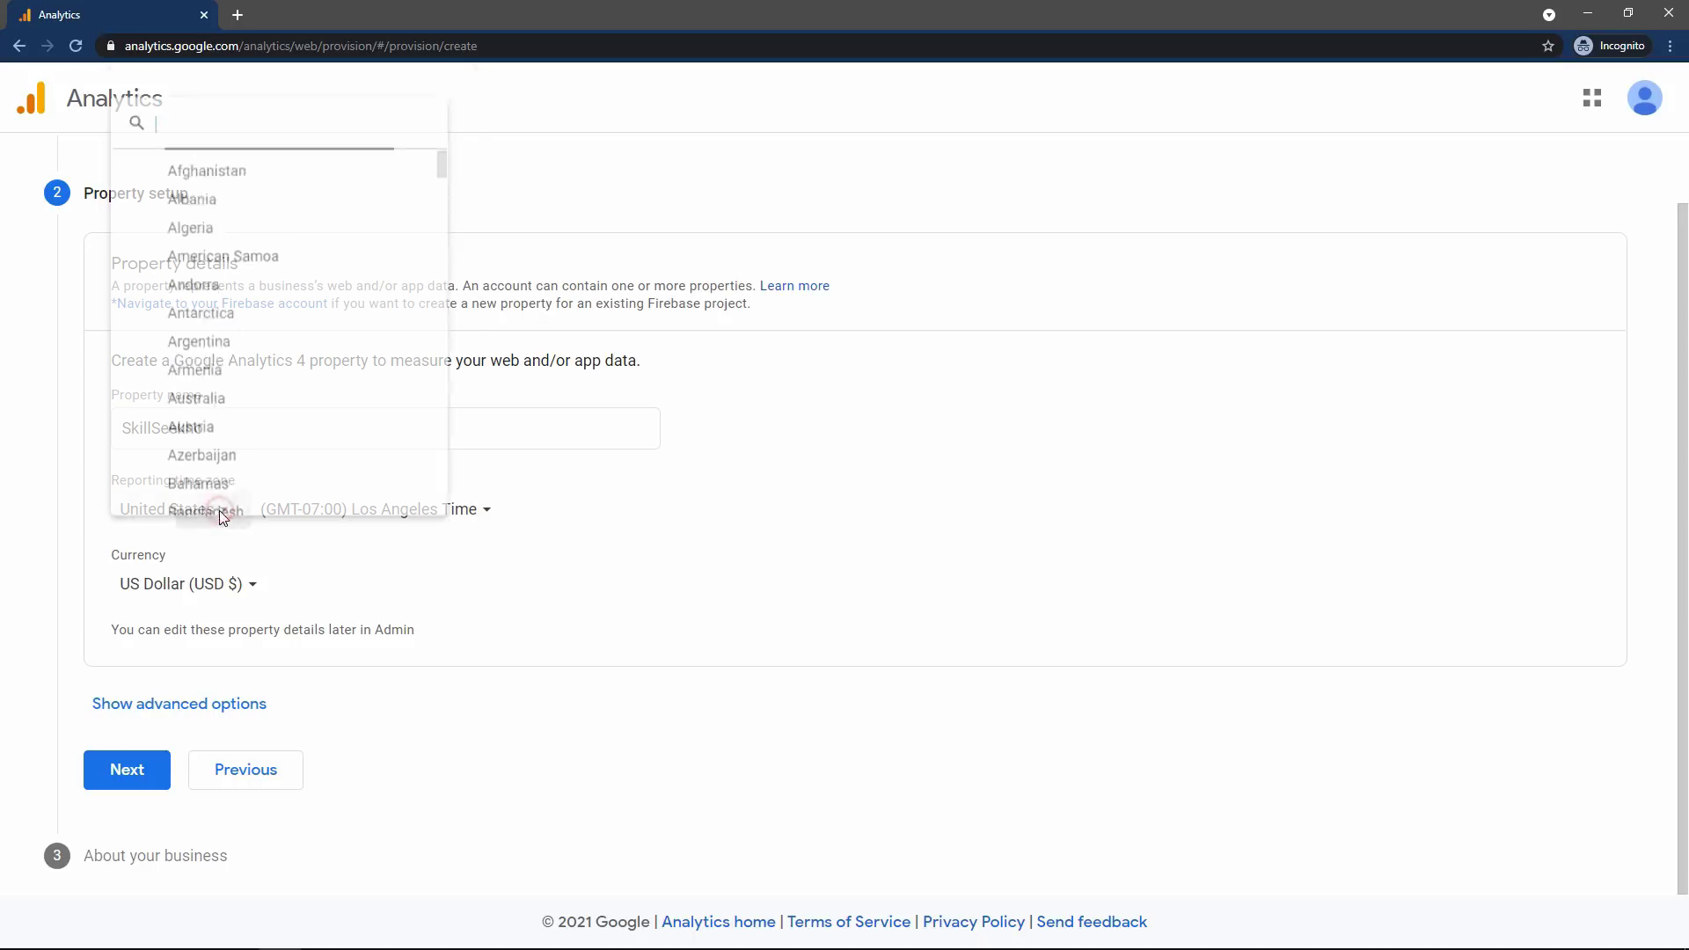
{"action": "type", "text": "india"}
{"action": "key", "text": "Return"}
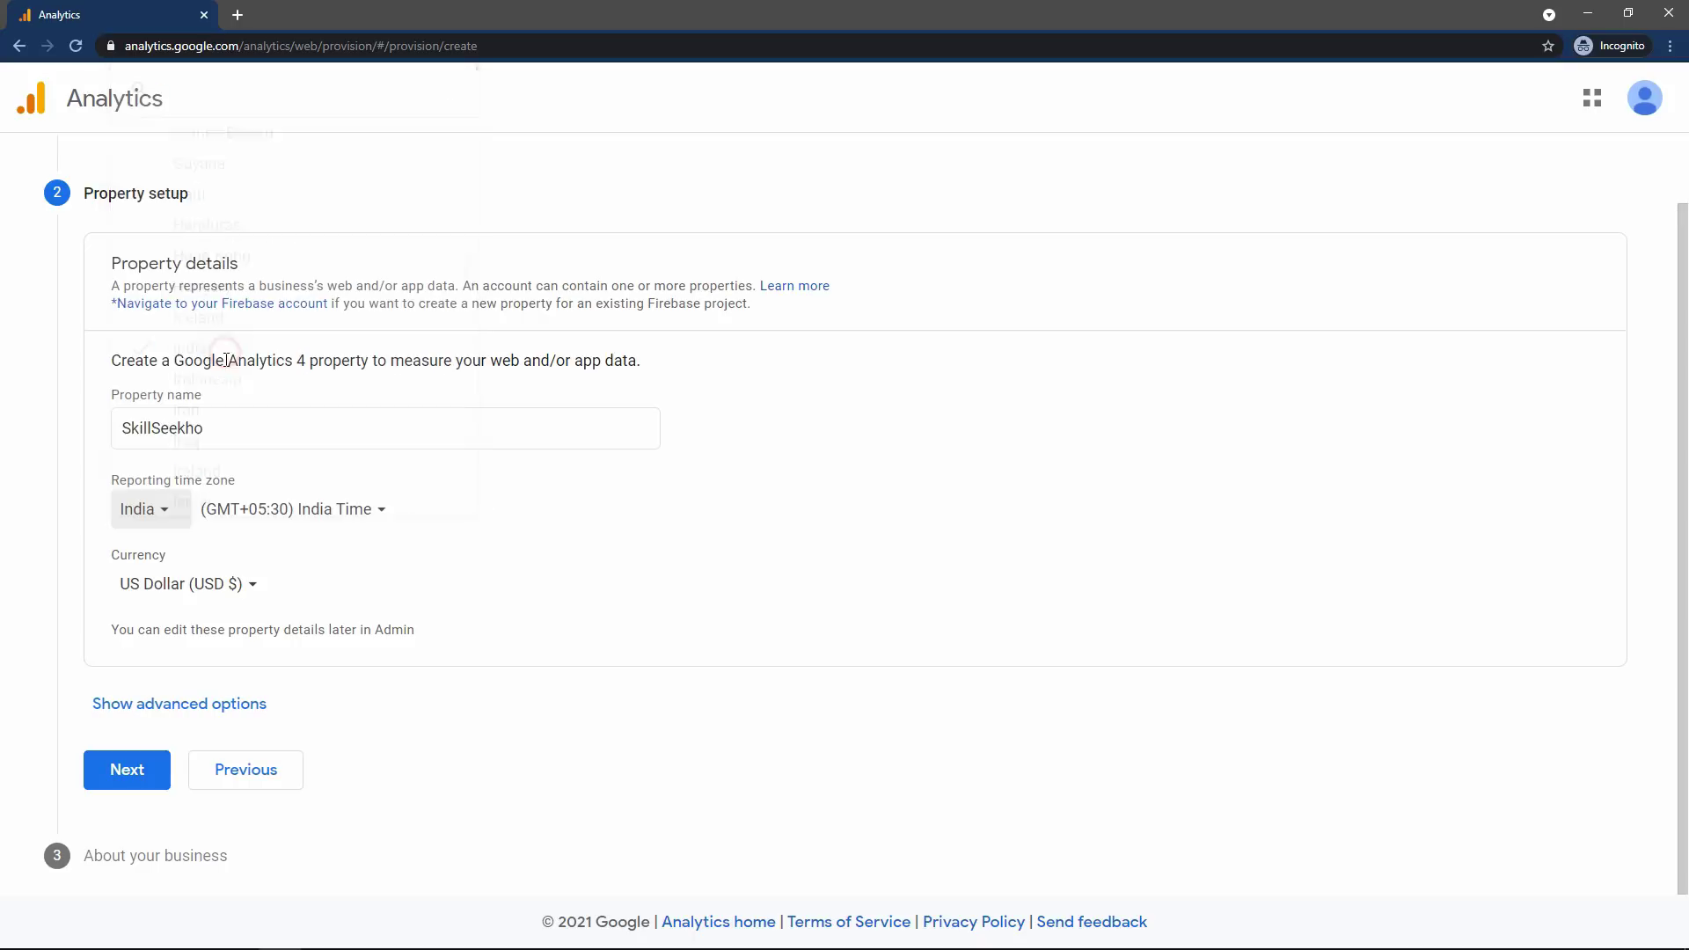
{"action": "left_click", "coordinate": [262, 585]}
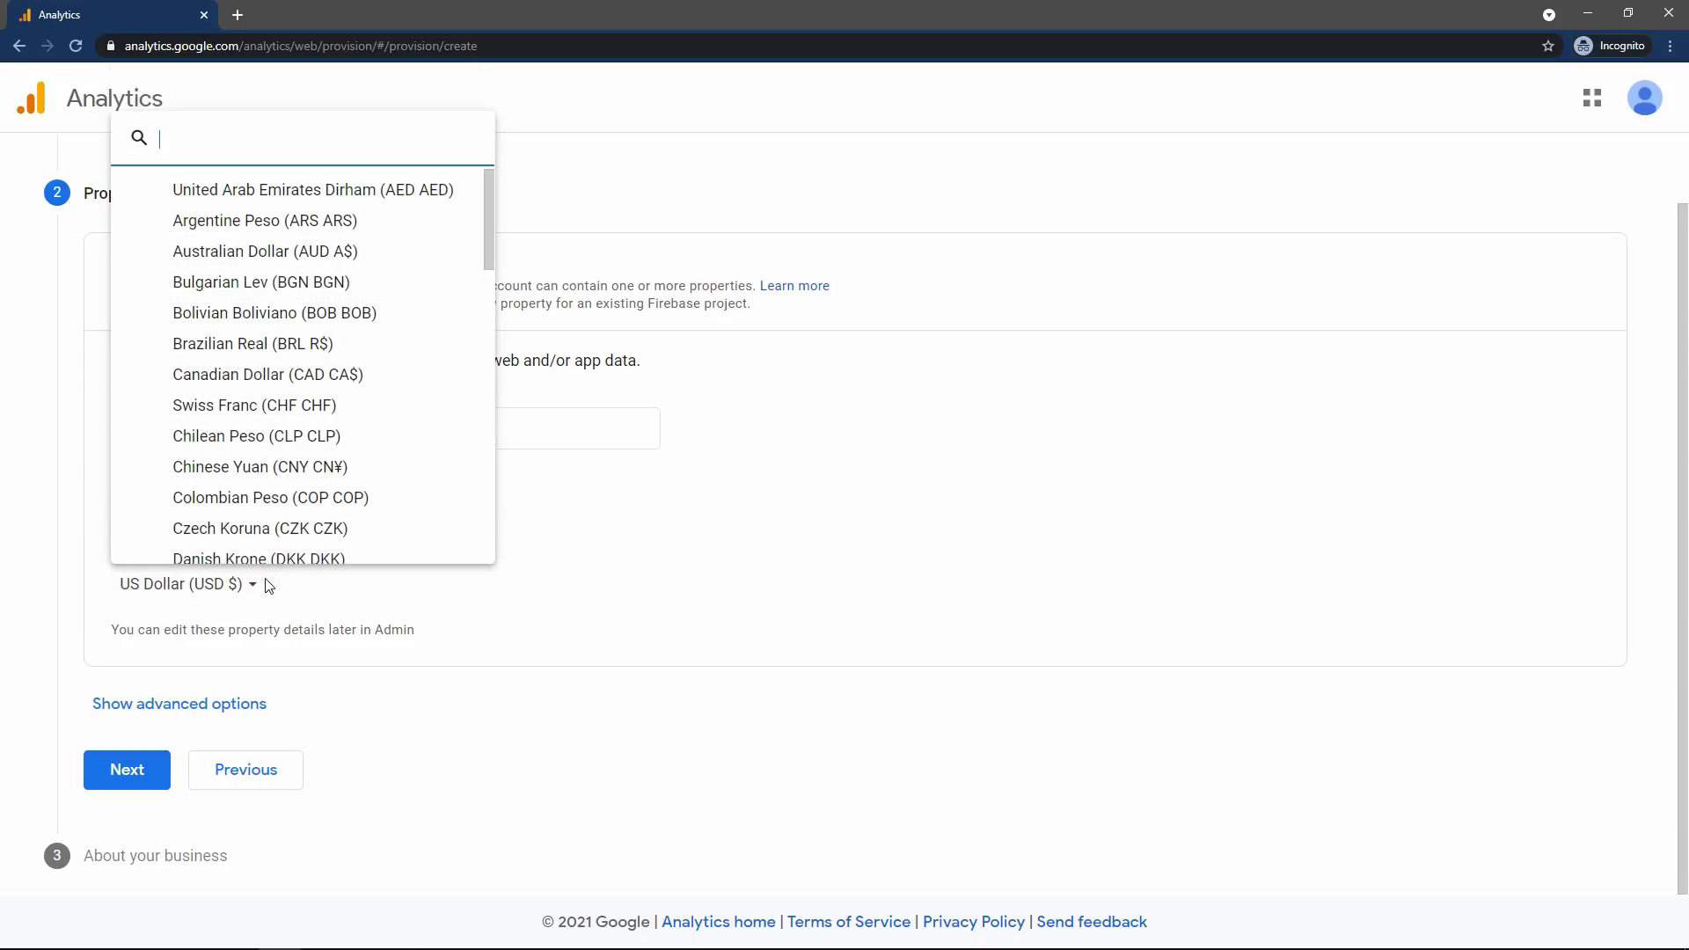
{"action": "type", "text": "i"}
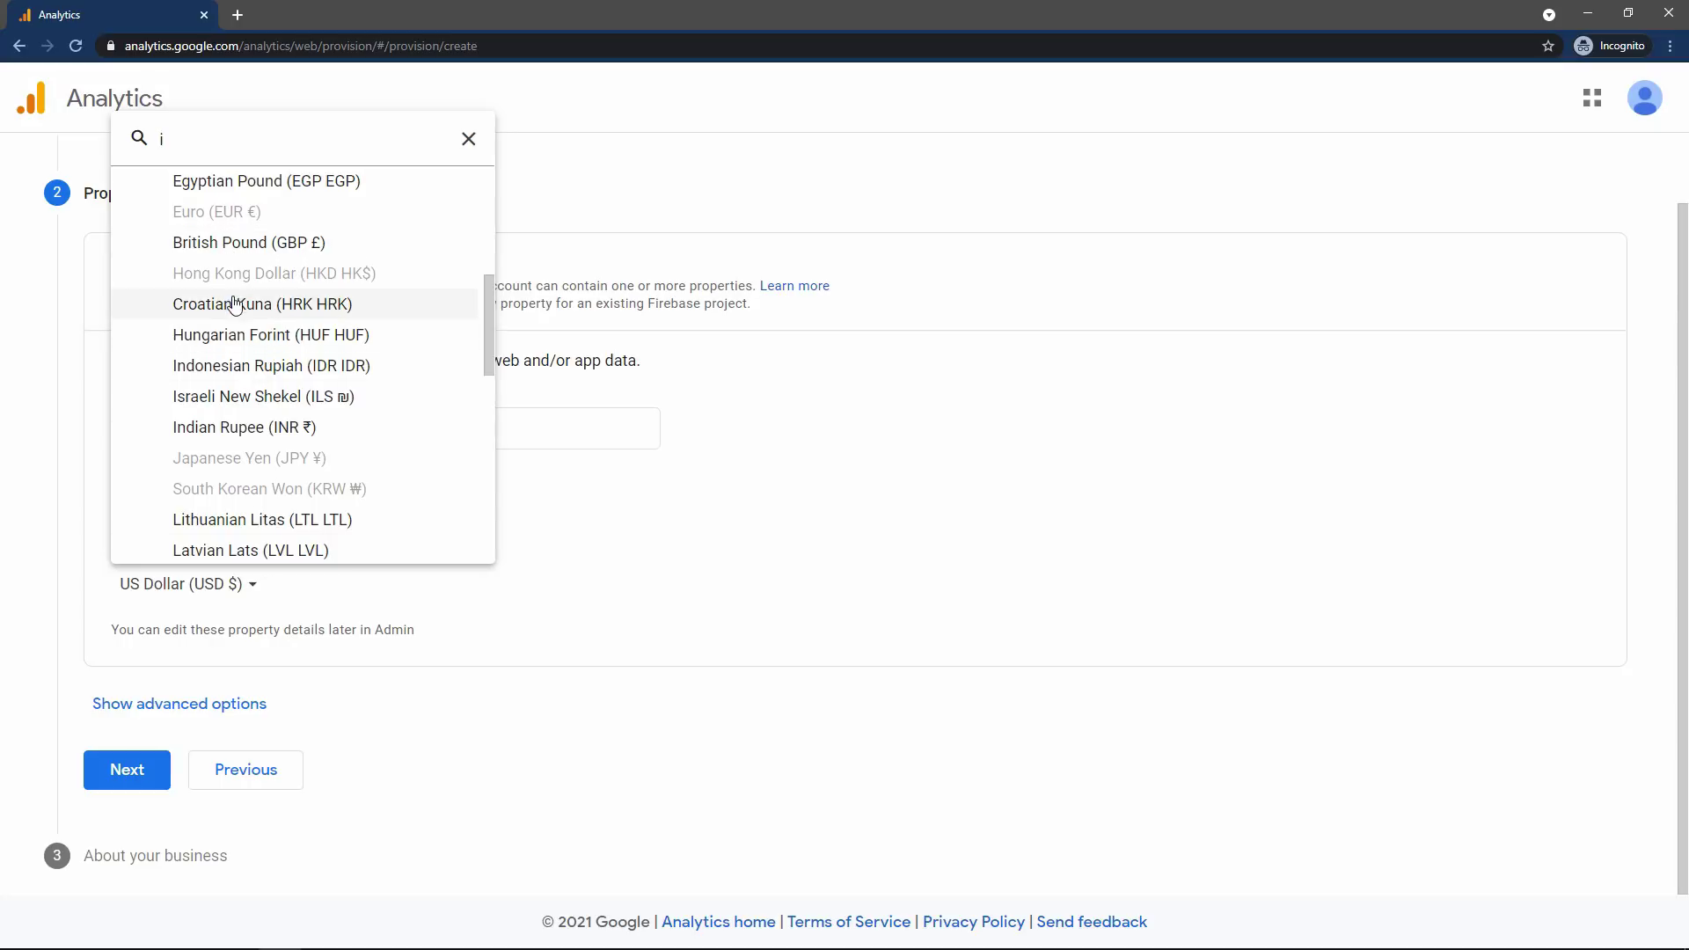
{"action": "left_click", "coordinate": [220, 426]}
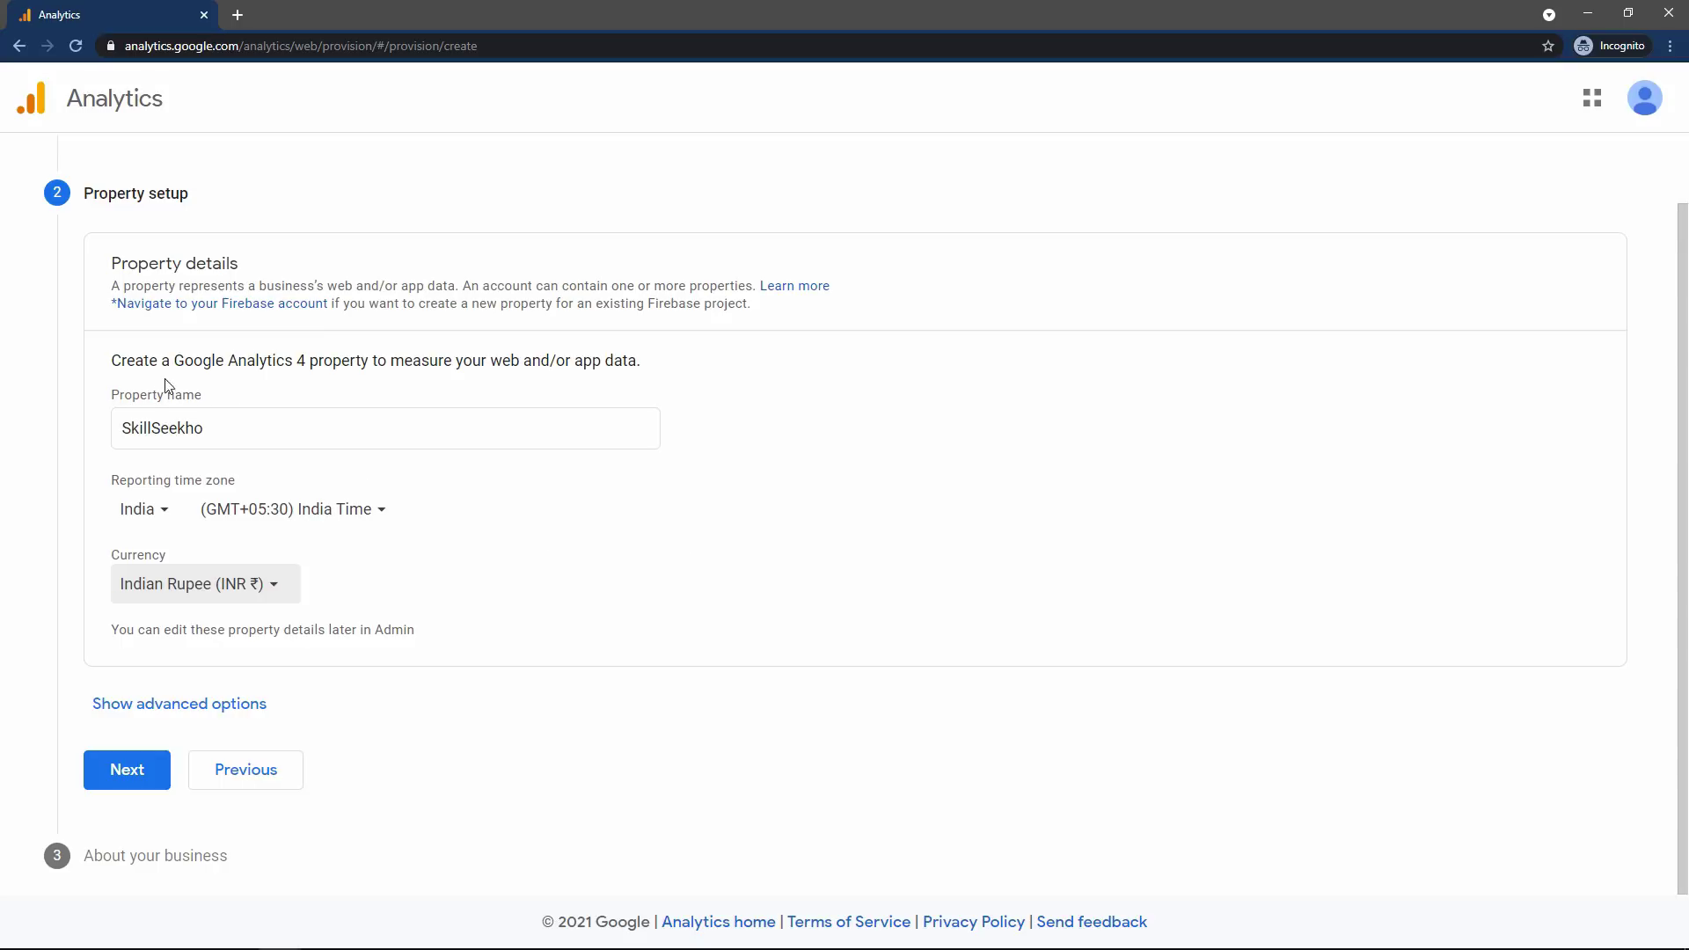
{"action": "left_click", "coordinate": [115, 781]}
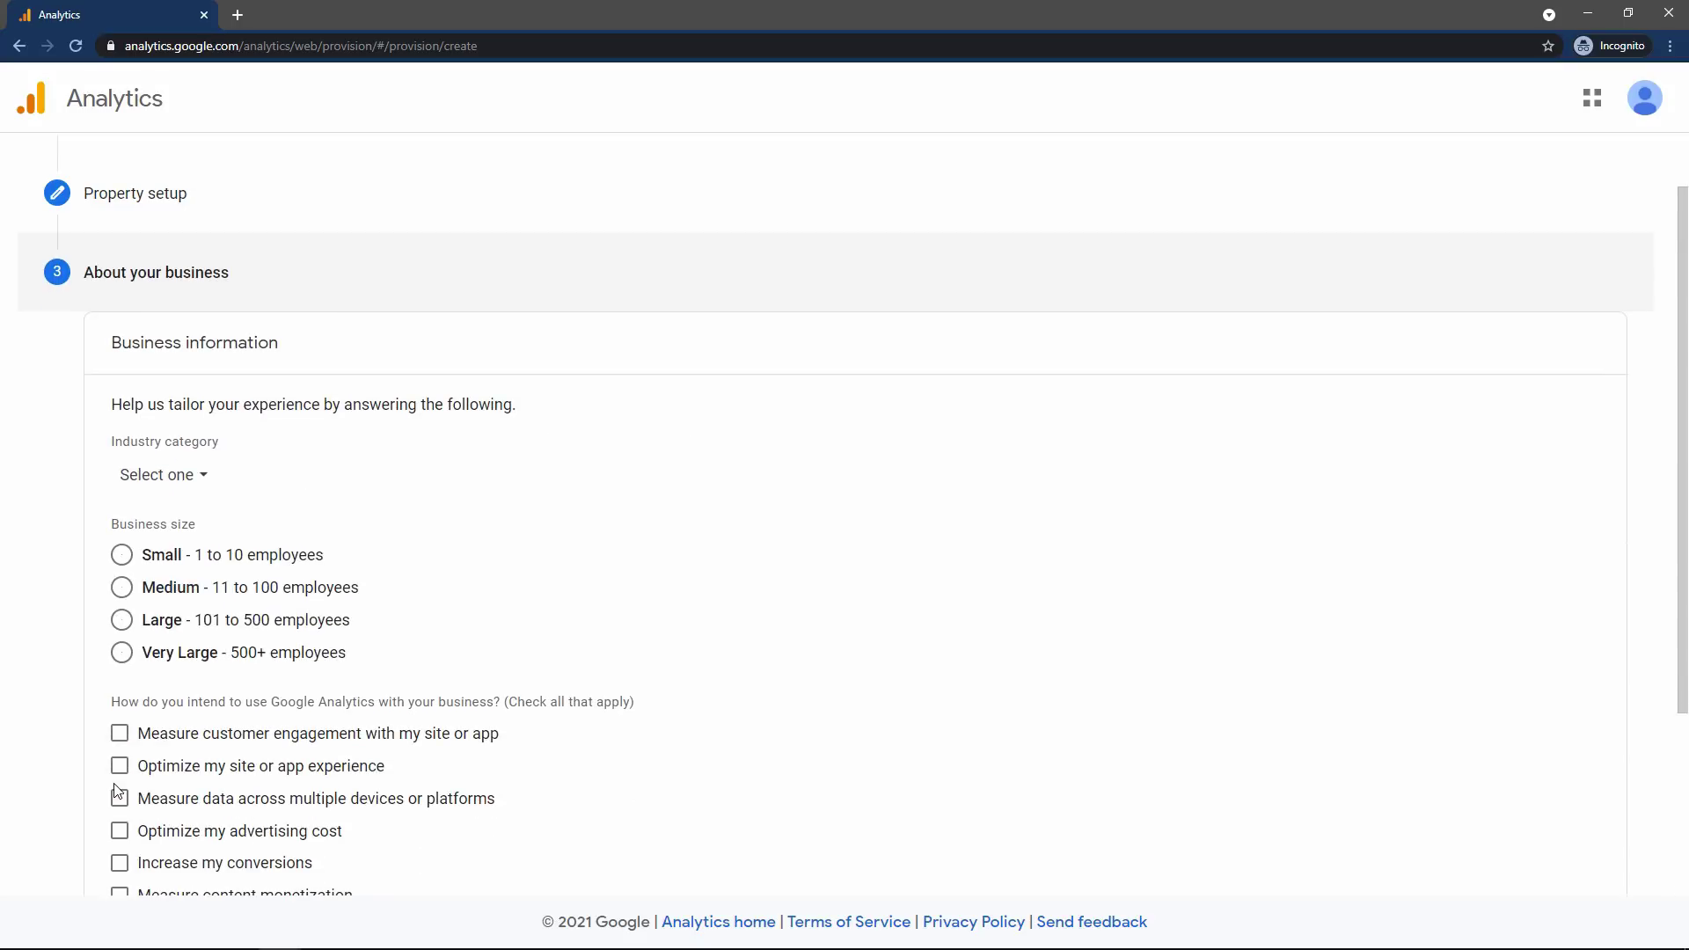
Set the business's industry category to Jobs & Education
{"action": "left_click_drag", "start_coordinate": [157, 344], "coordinate": [332, 343]}
{"action": "left_click", "coordinate": [150, 440]}
{"action": "left_click_drag", "start_coordinate": [132, 441], "coordinate": [253, 441]}
{"action": "left_click", "coordinate": [181, 484]}
{"action": "type", "text": "edu"}
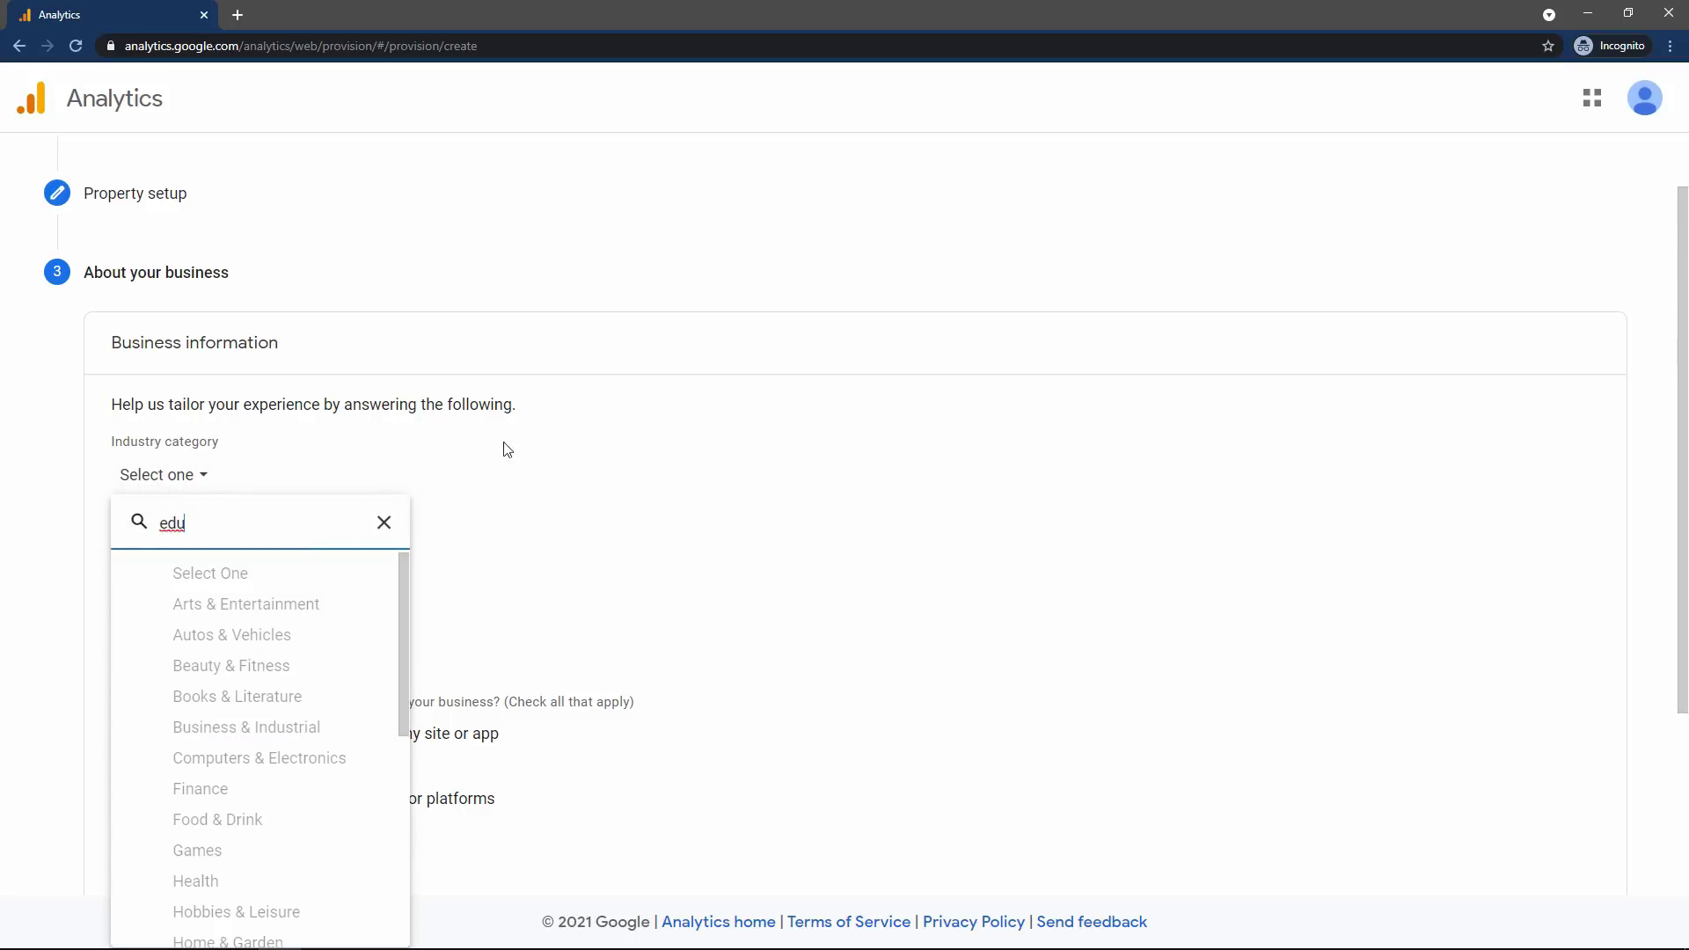
{"action": "scroll", "coordinate": [264, 709], "scroll_direction": "down", "scroll_amount": 3}
{"action": "left_click", "coordinate": [255, 739]}
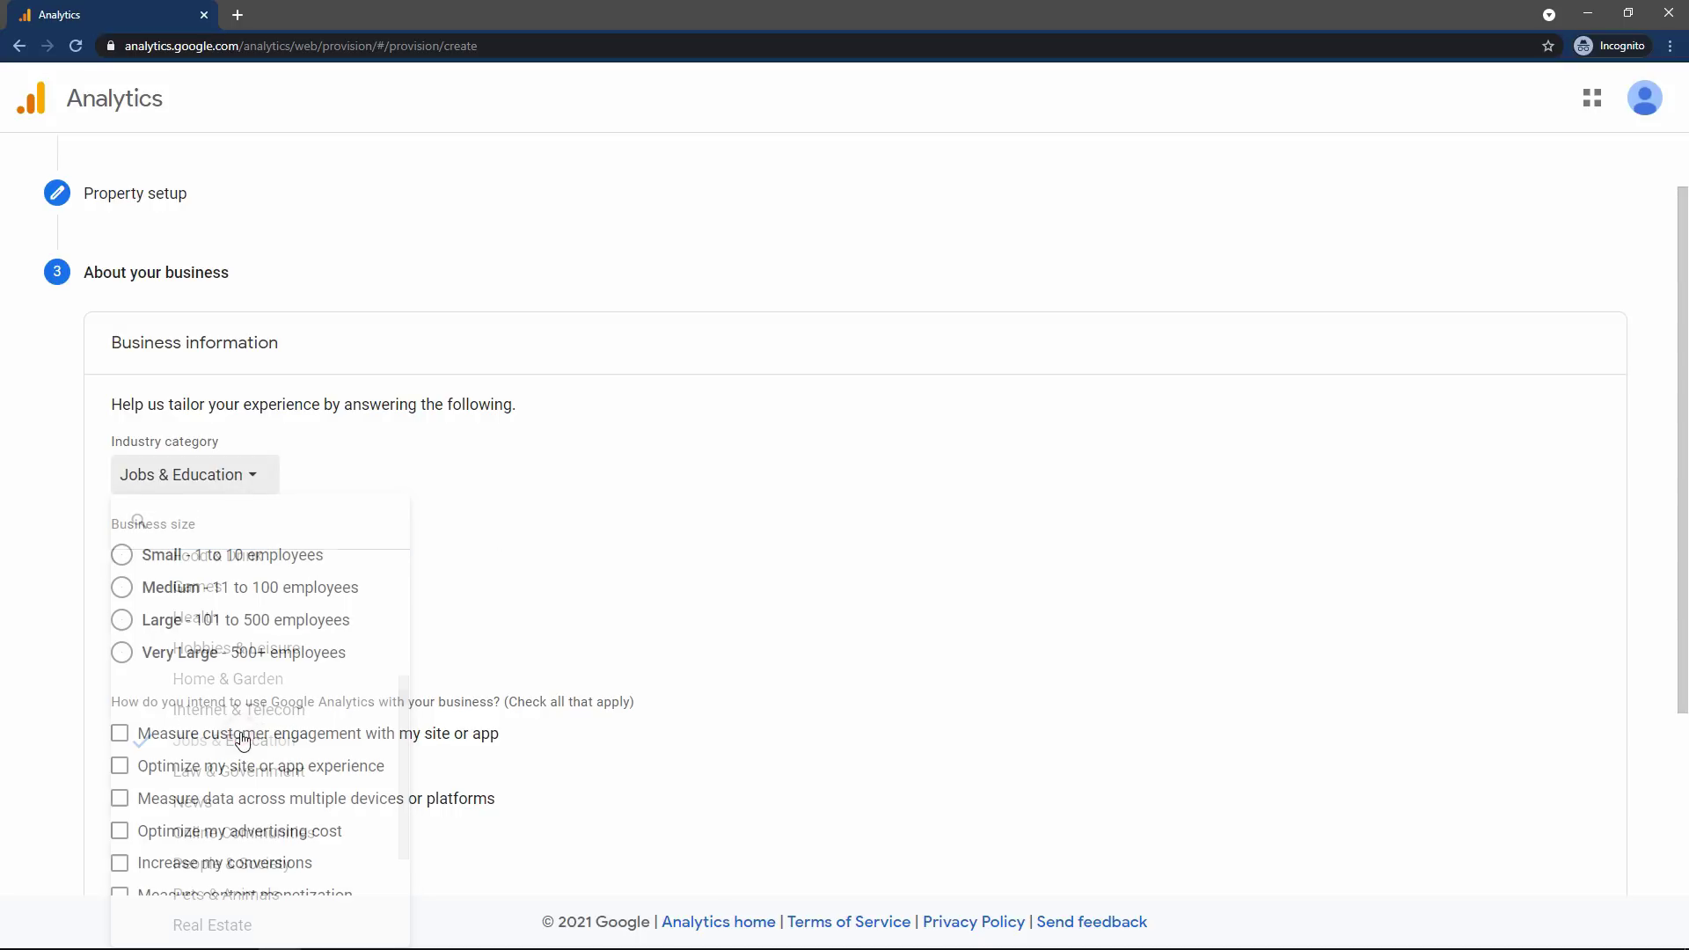
Choose the Small business size, select customer engagement, site or app experience and multi-device data as intended uses, and create the account
{"action": "scroll", "coordinate": [194, 422], "scroll_direction": "down", "scroll_amount": 2}
{"action": "left_click", "coordinate": [122, 378]}
{"action": "scroll", "coordinate": [408, 426], "scroll_direction": "down", "scroll_amount": 1}
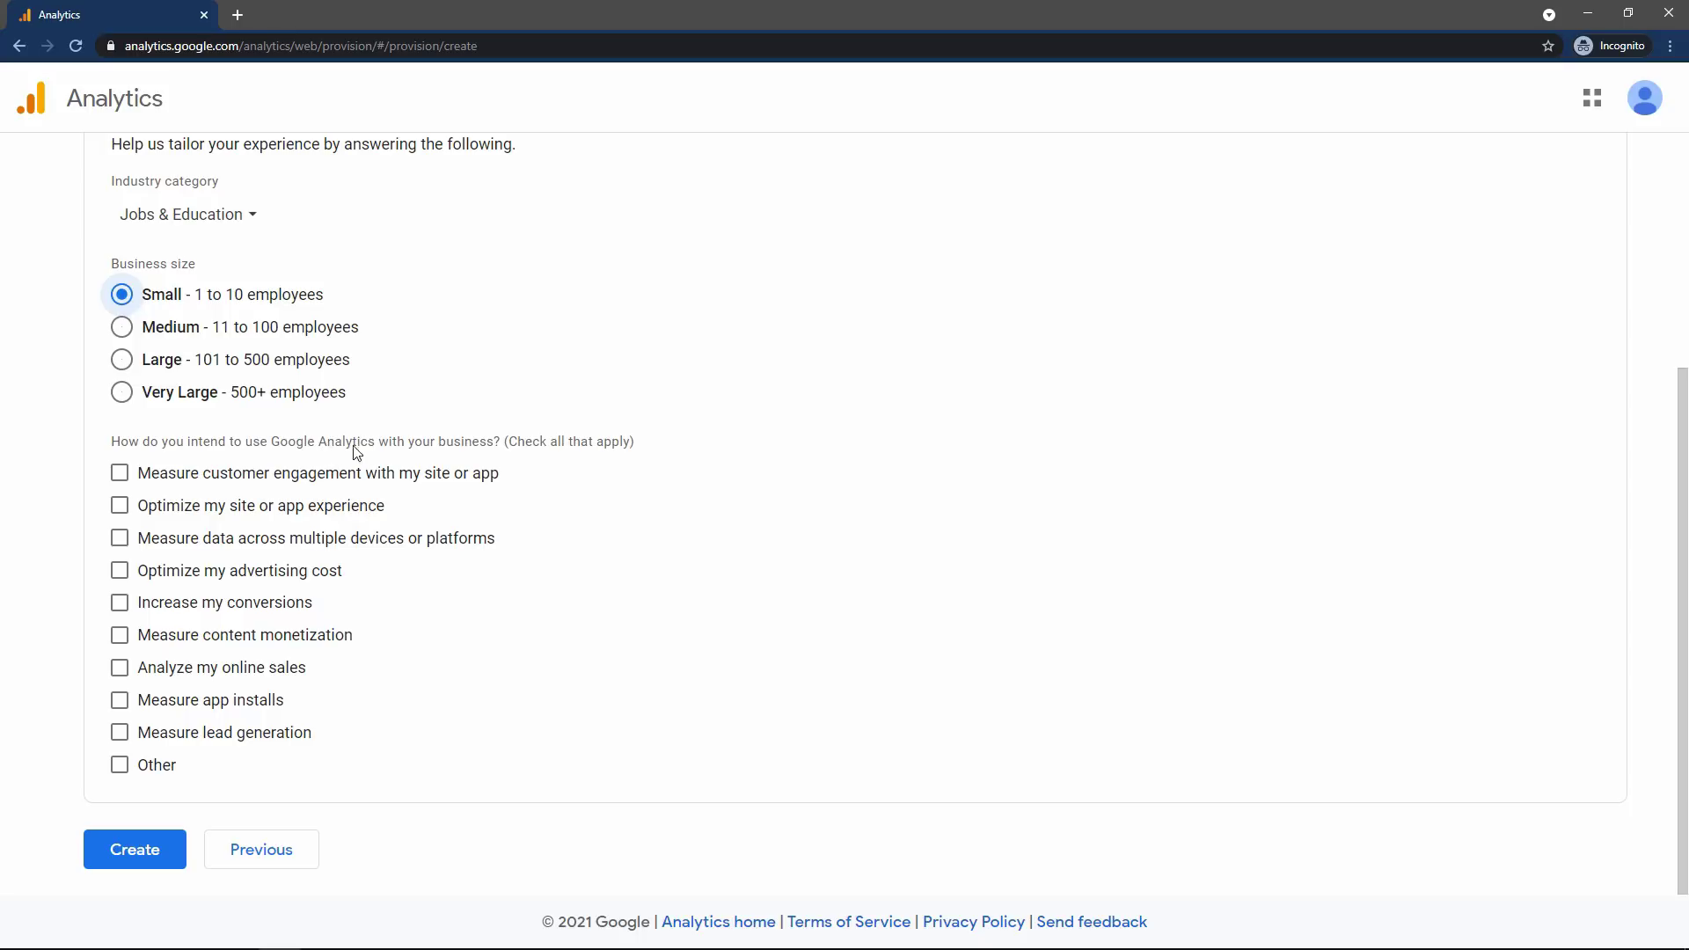
{"action": "left_click", "coordinate": [299, 476]}
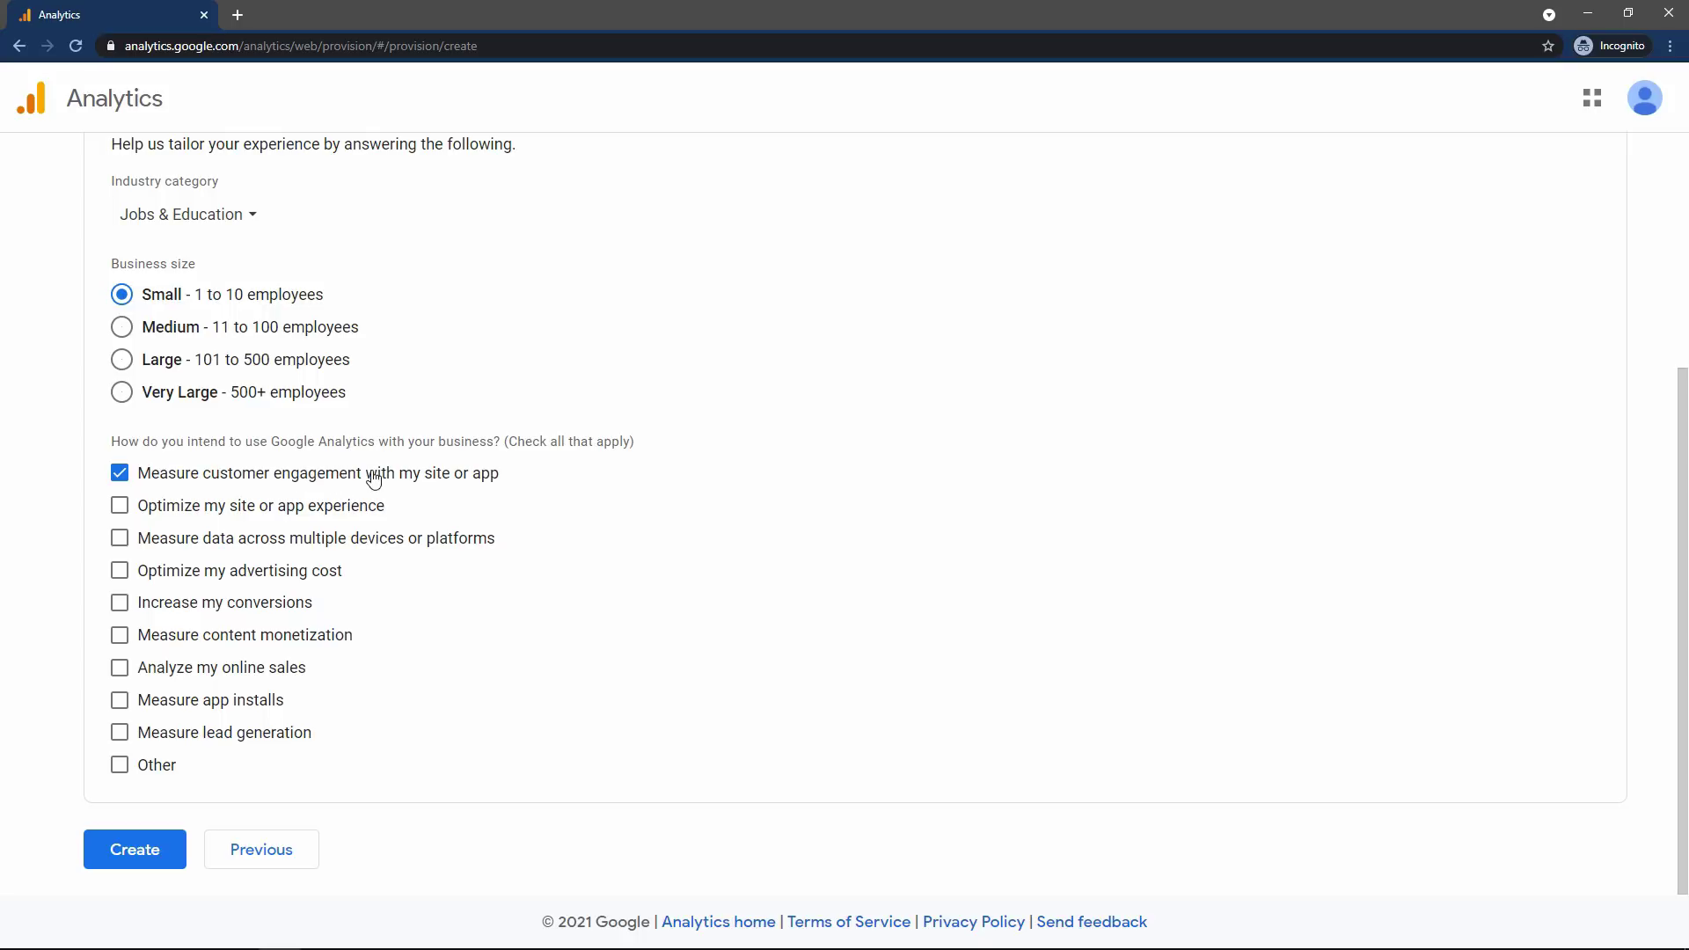
{"action": "left_click", "coordinate": [218, 508]}
{"action": "left_click", "coordinate": [351, 540]}
{"action": "left_click", "coordinate": [135, 850]}
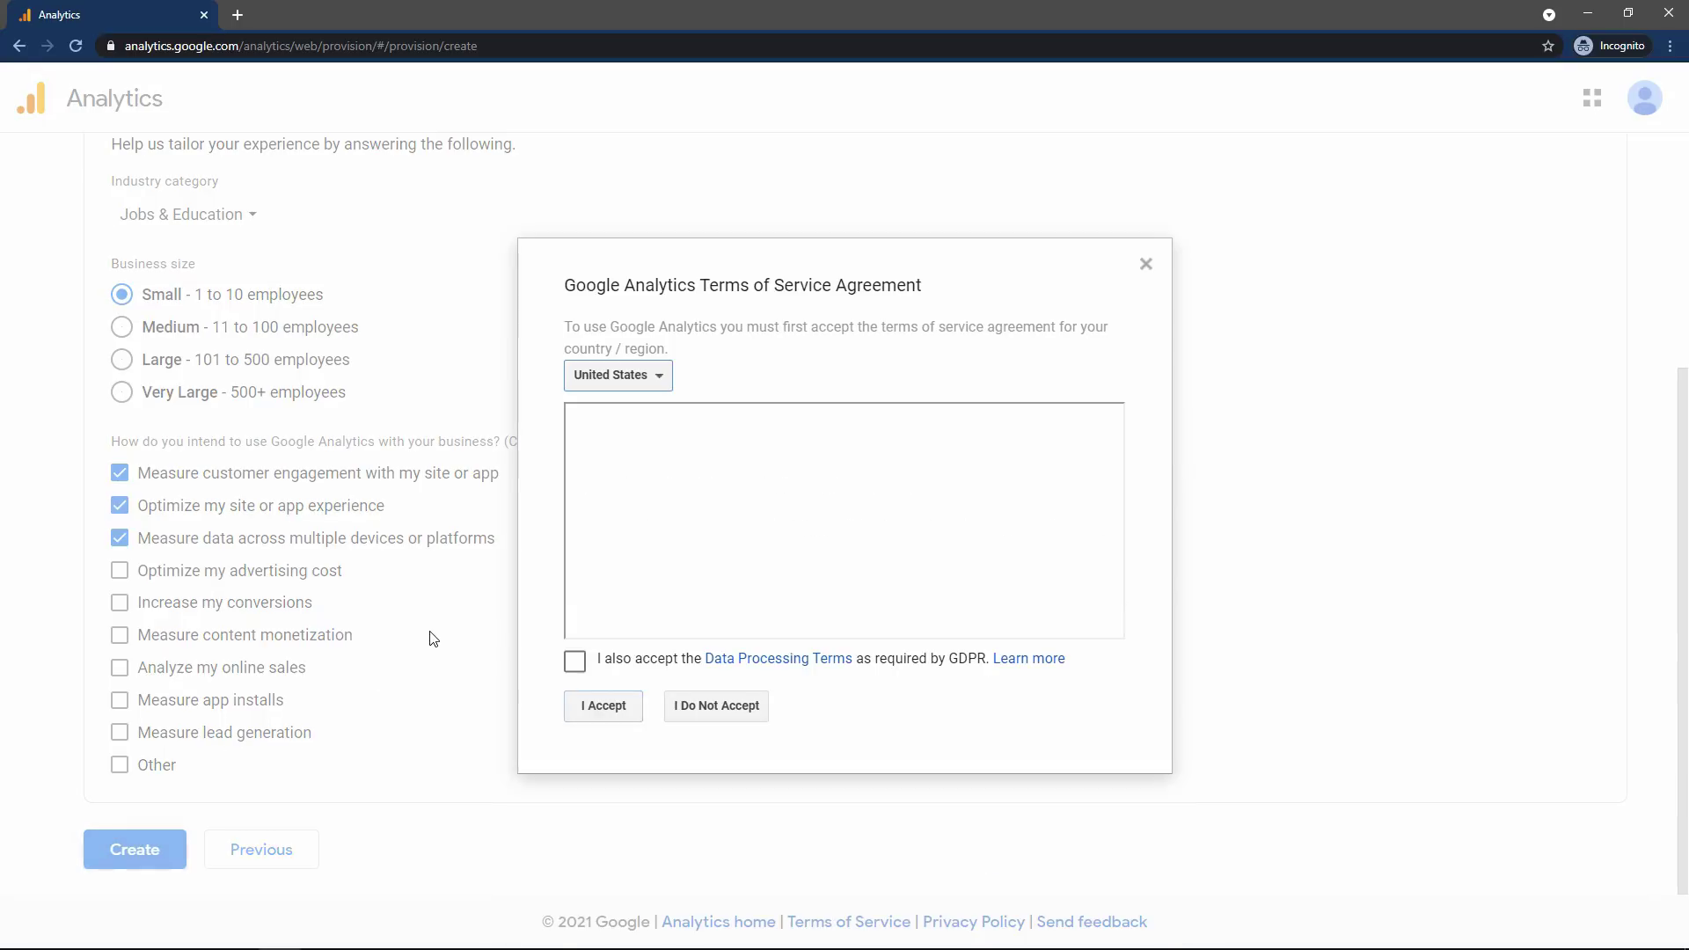
Set the Terms of Service country to India and accept the agreement together with the Data Processing Terms
{"action": "left_click", "coordinate": [658, 379]}
{"action": "type", "text": "ind"}
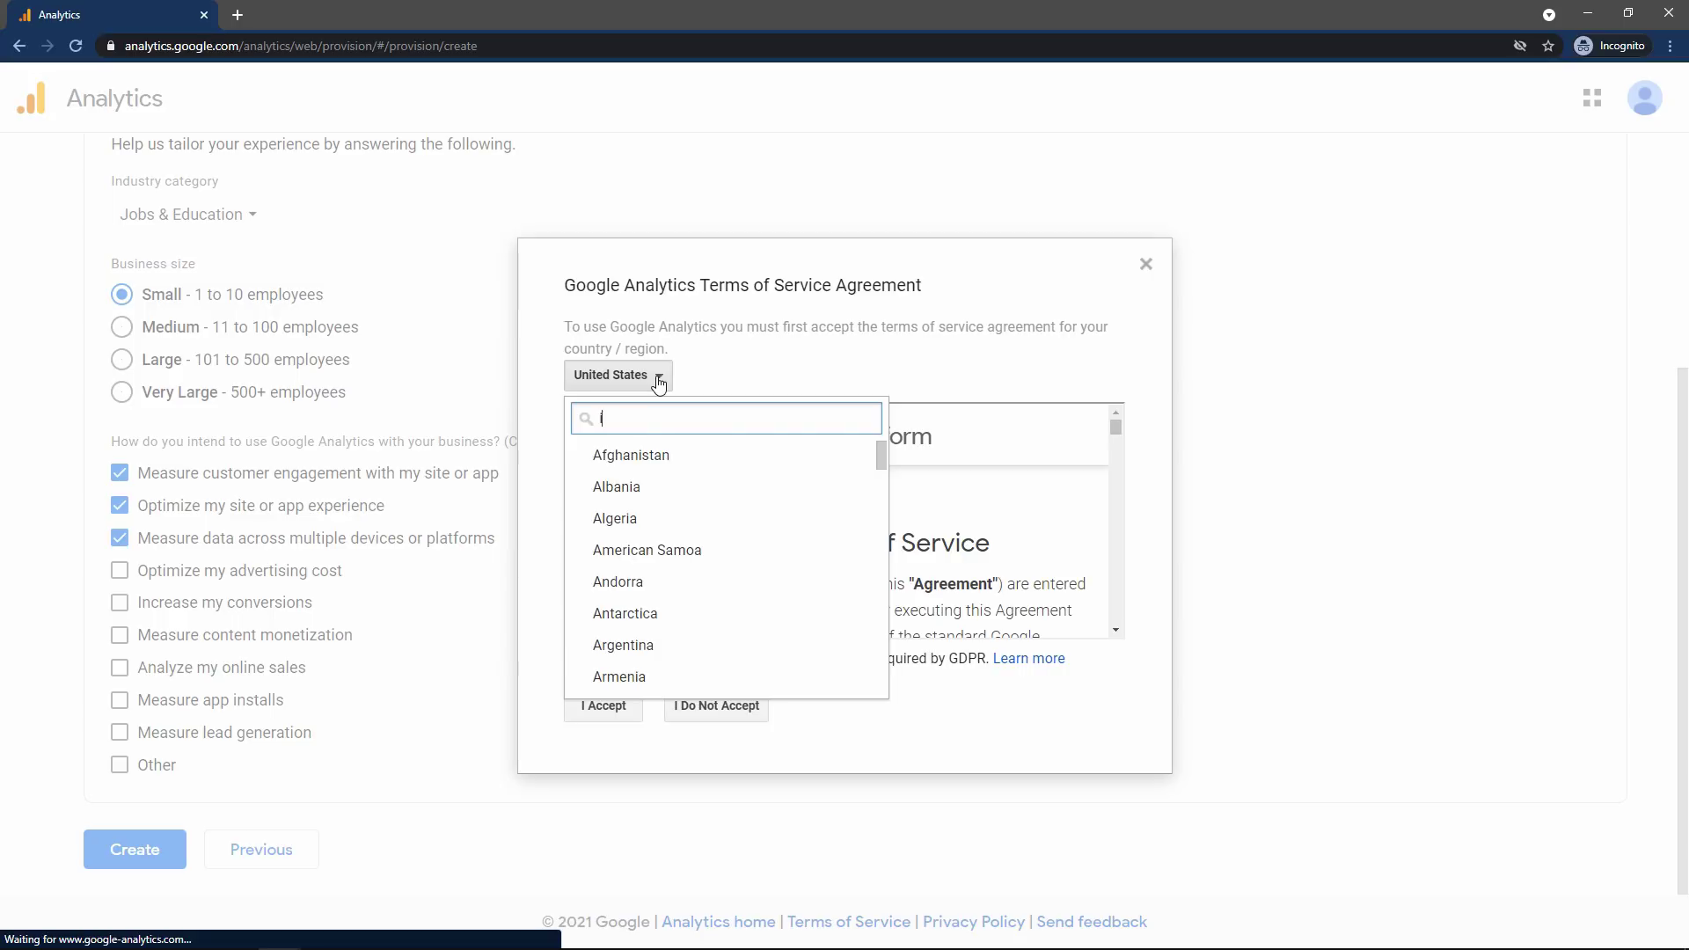
{"action": "left_click", "coordinate": [616, 502]}
{"action": "left_click", "coordinate": [577, 669]}
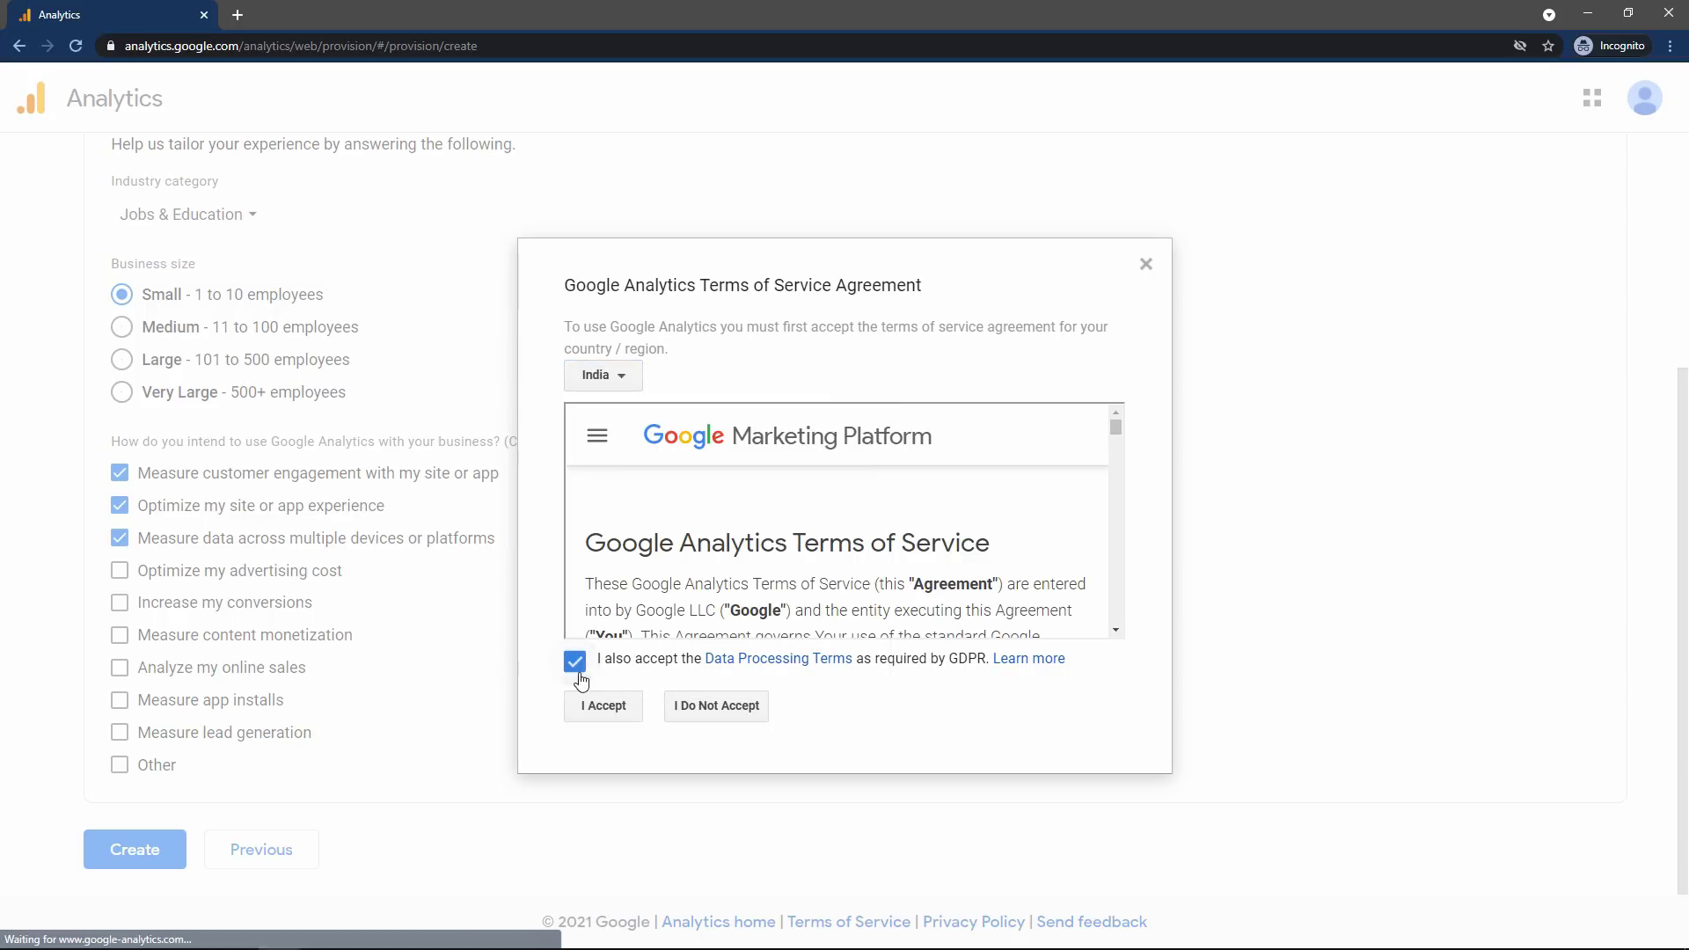
{"action": "left_click", "coordinate": [611, 714]}
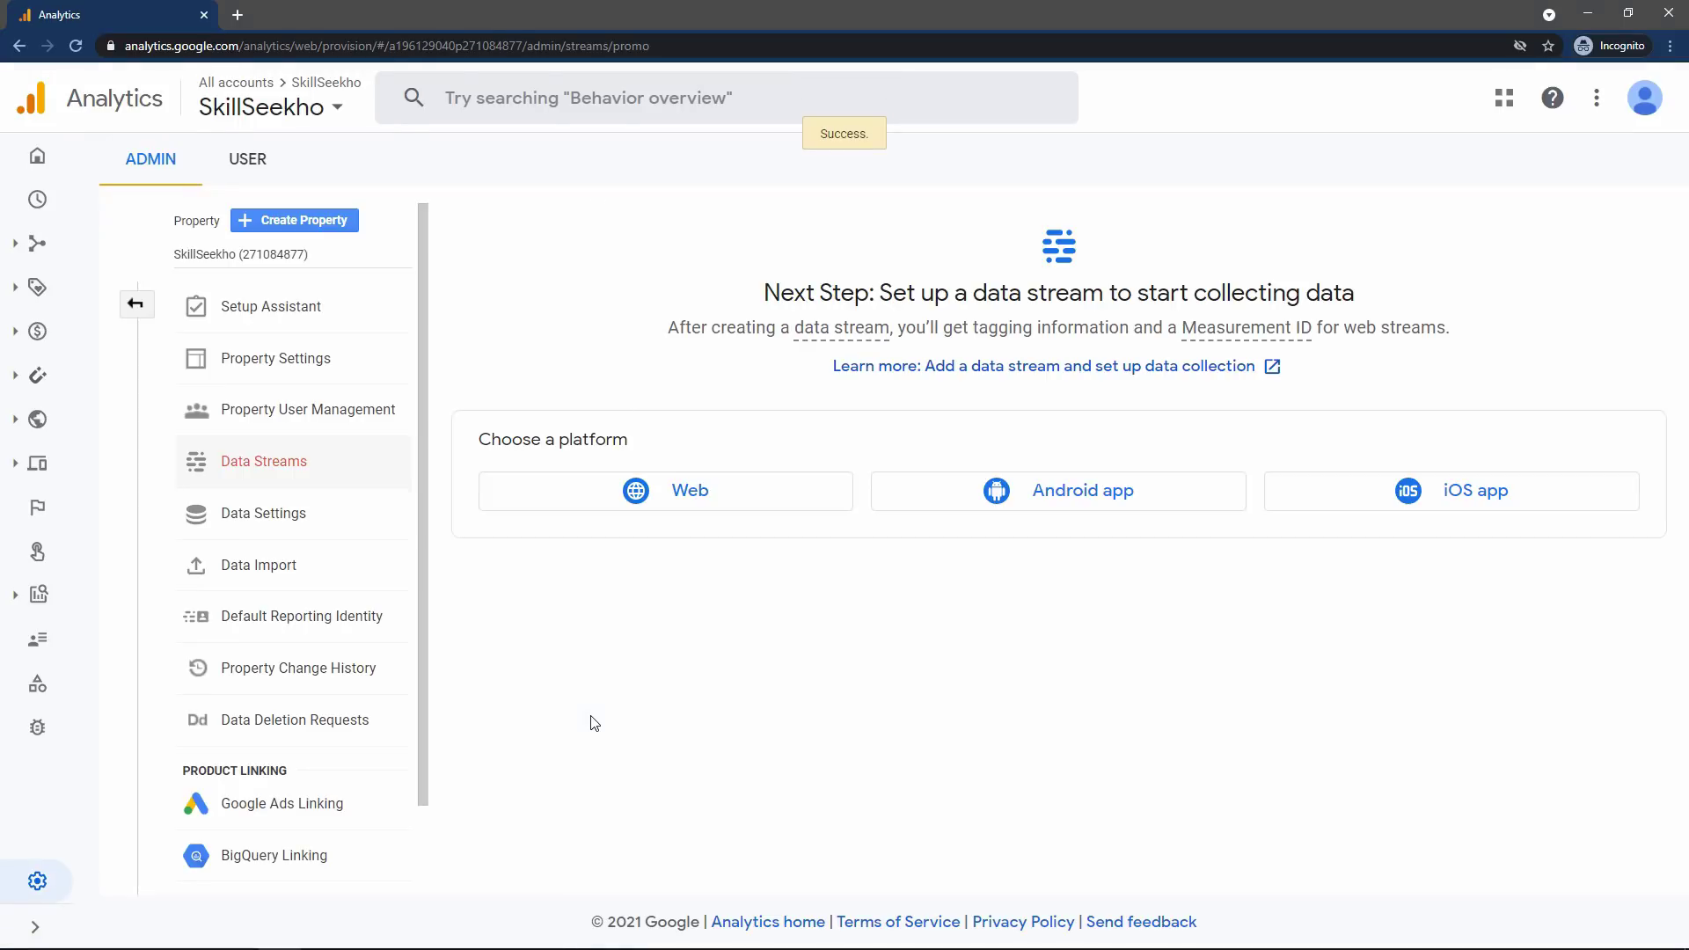
{"action": "left_click_drag", "start_coordinate": [483, 439], "coordinate": [667, 441]}
{"action": "left_click", "coordinate": [666, 441]}
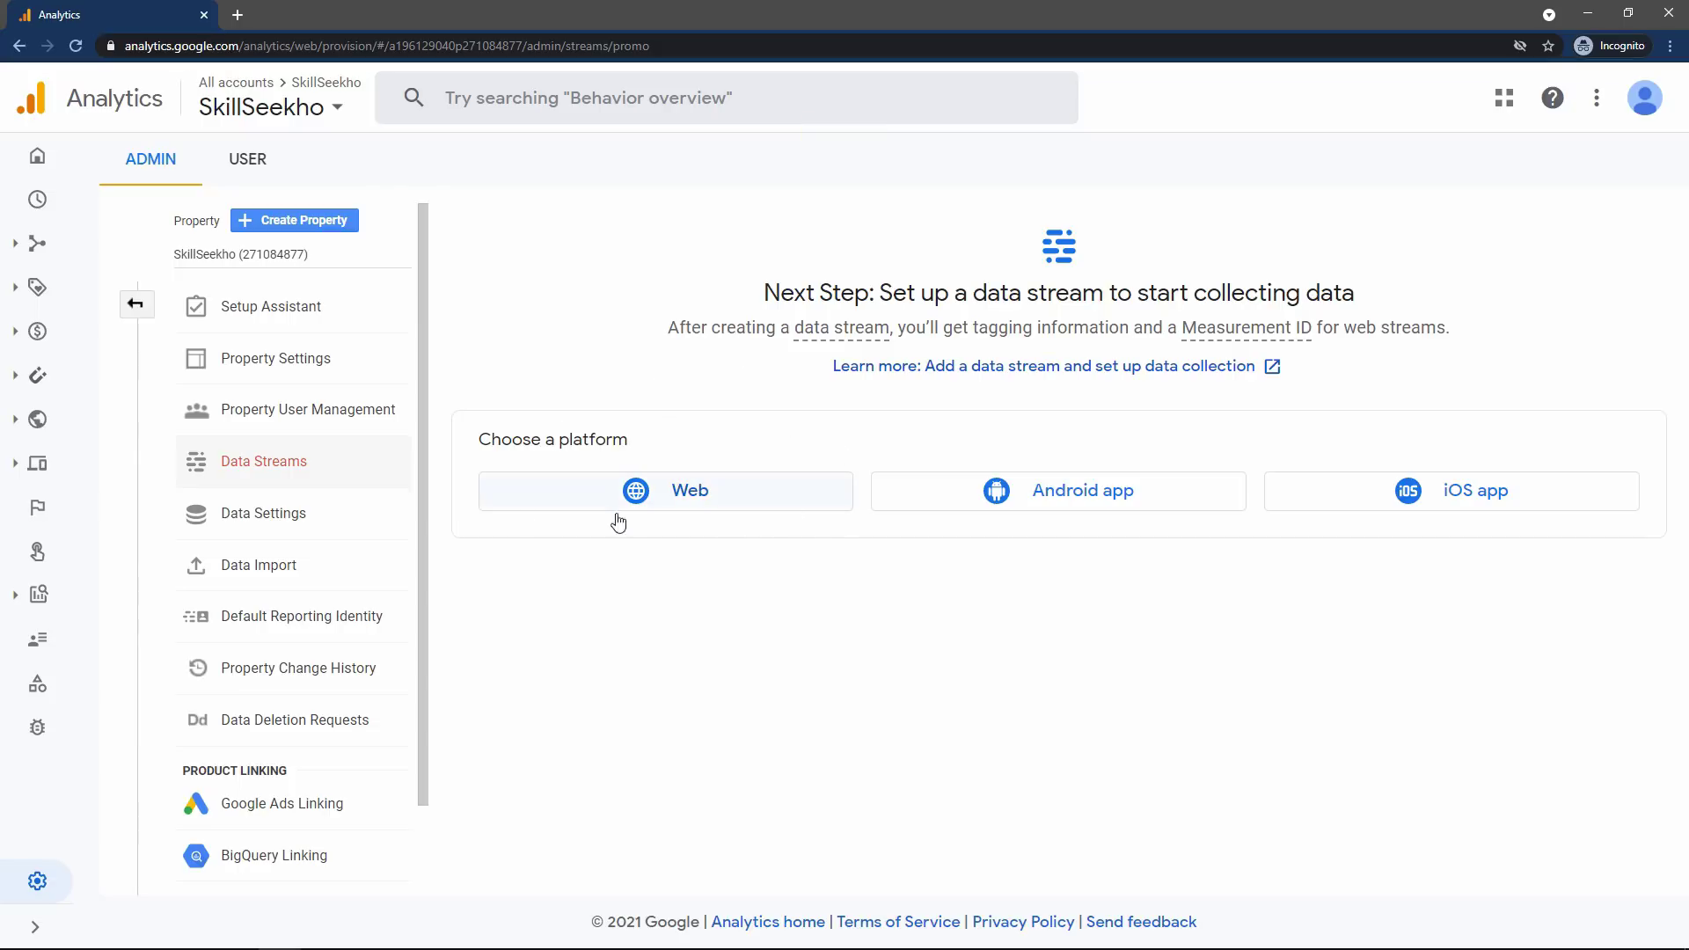
{"action": "left_click", "coordinate": [681, 498]}
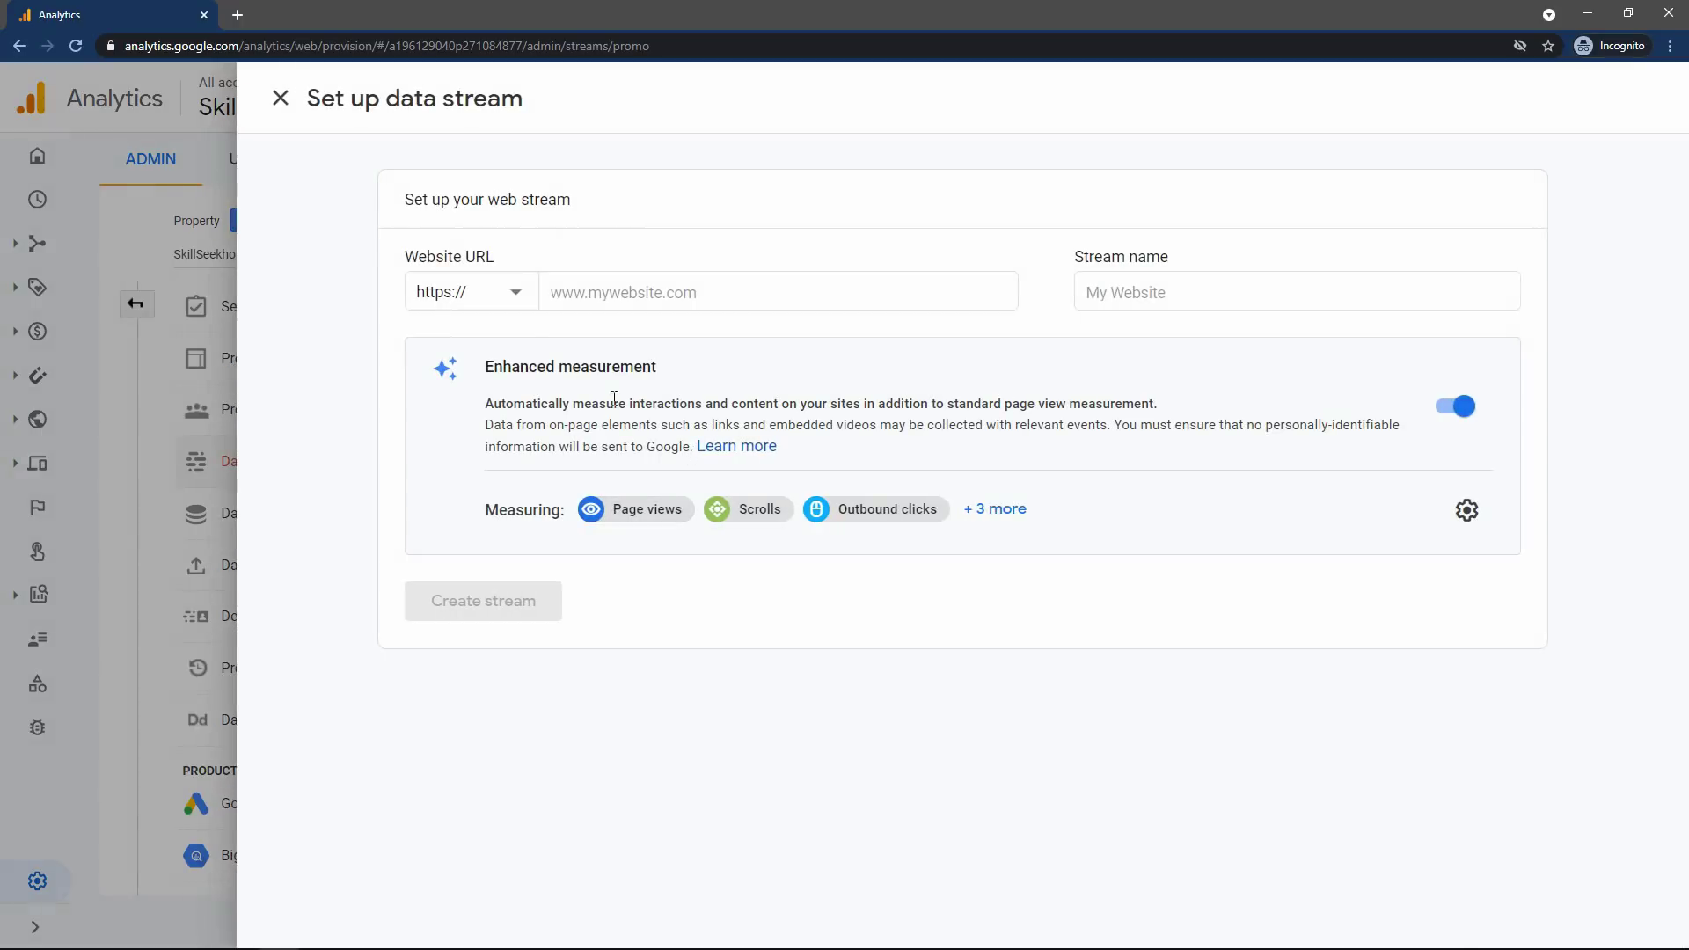
{"action": "left_click", "coordinate": [672, 290]}
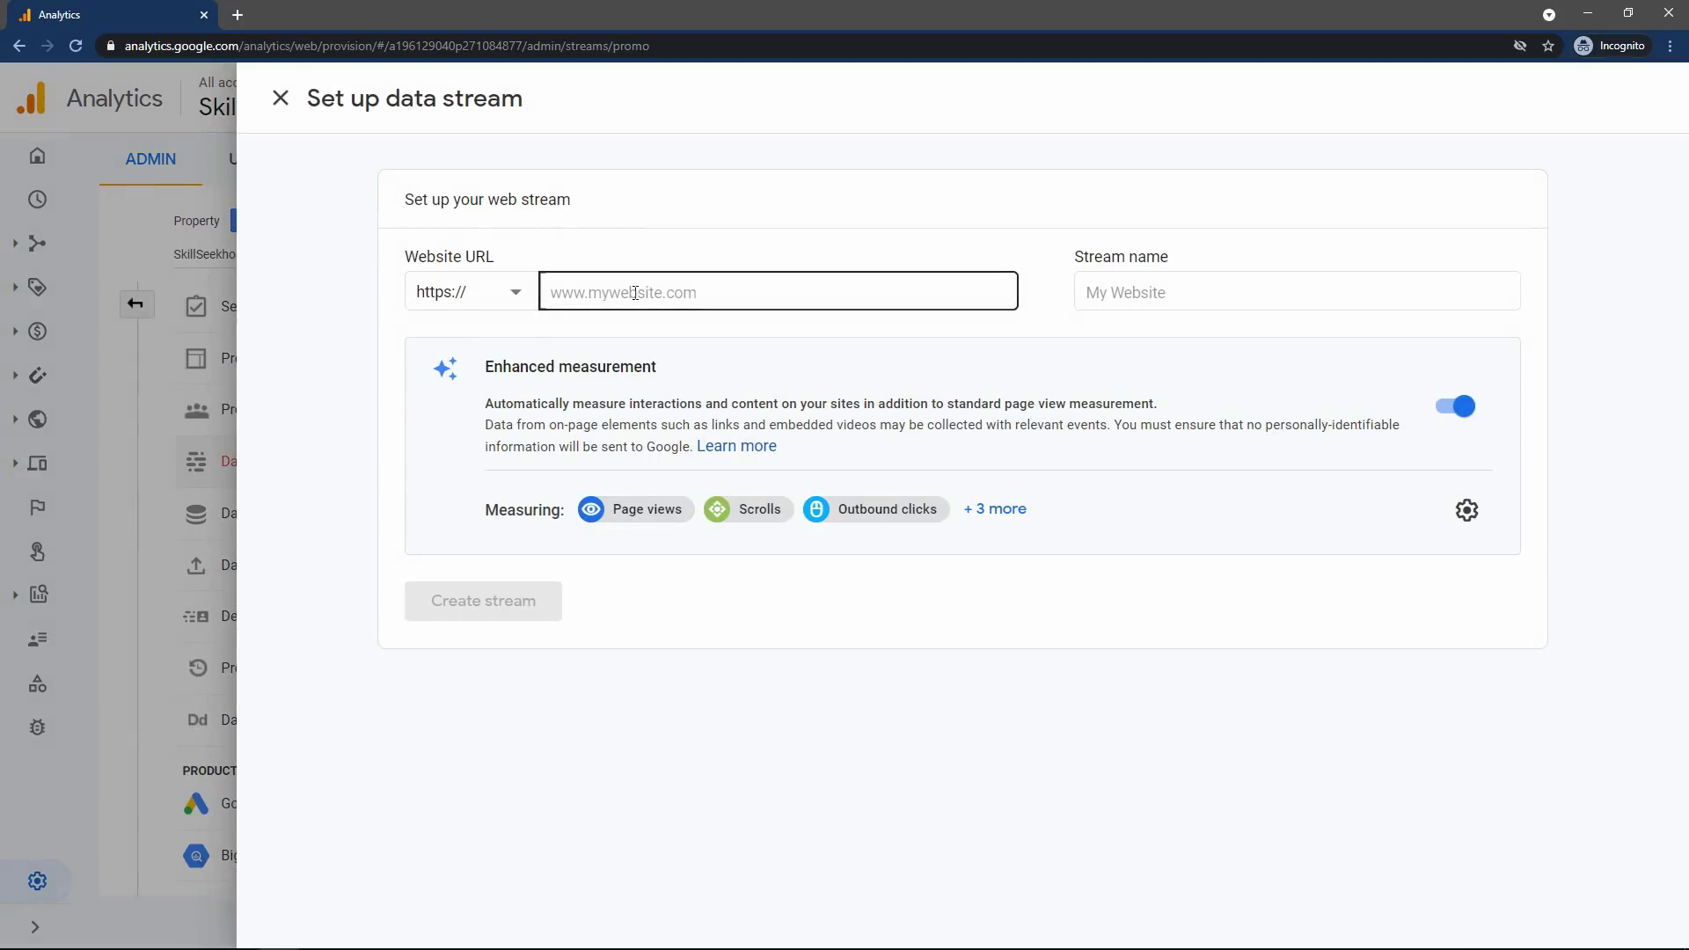
{"action": "left_click", "coordinate": [511, 295]}
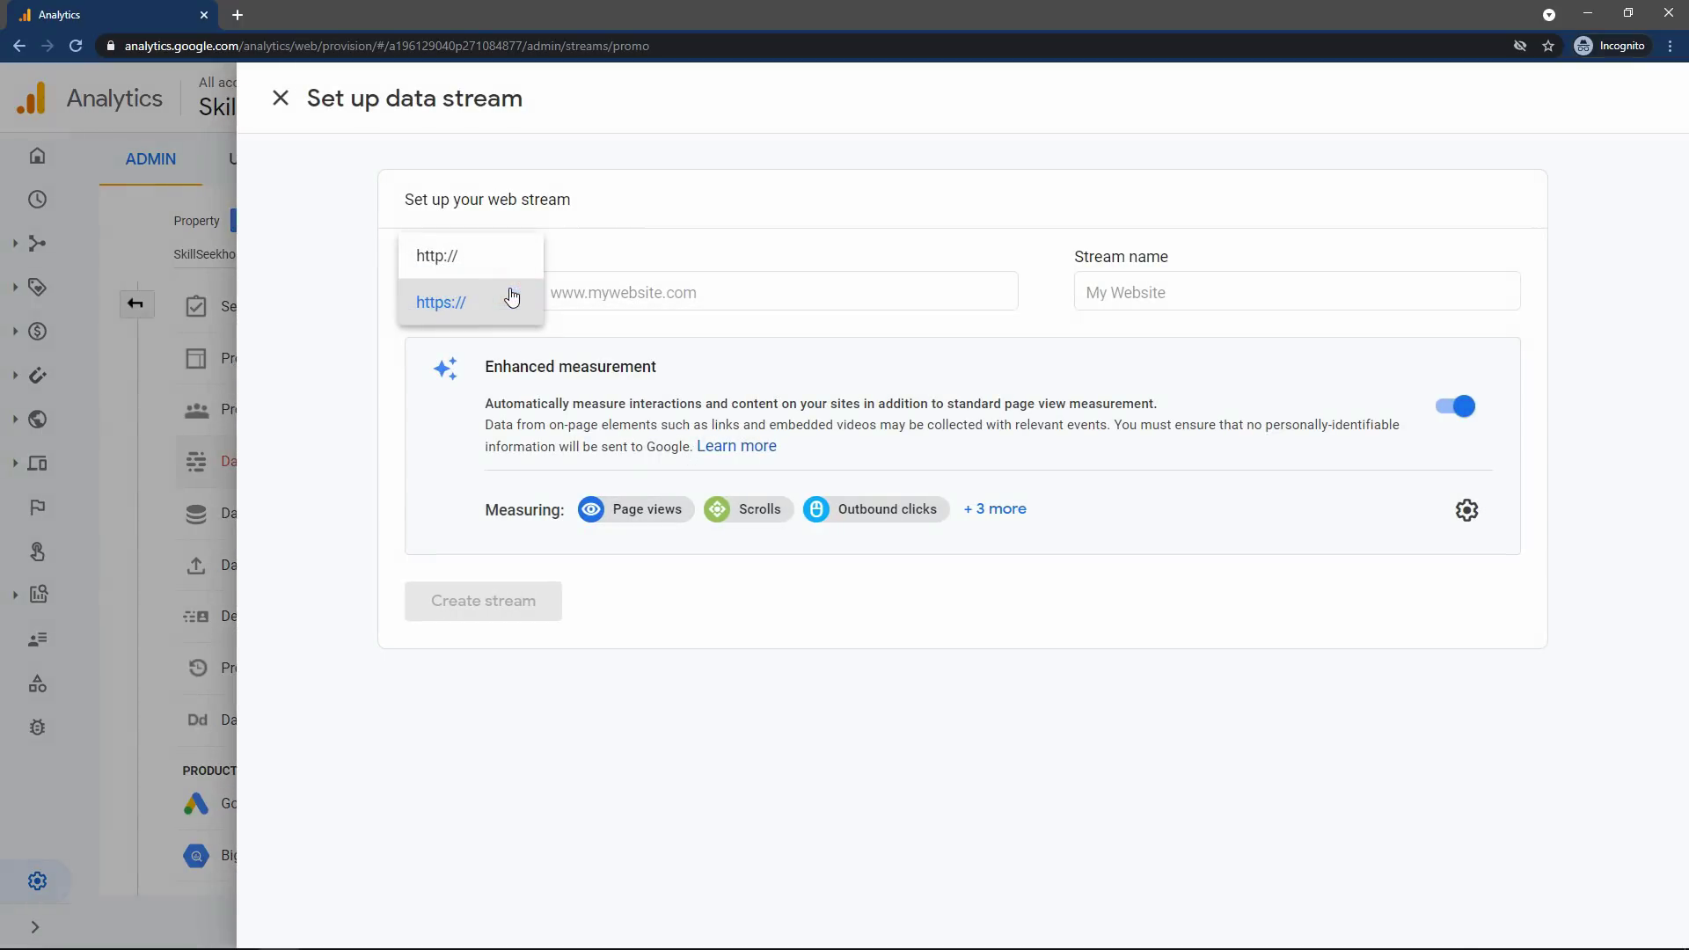
{"action": "left_click", "coordinate": [451, 304]}
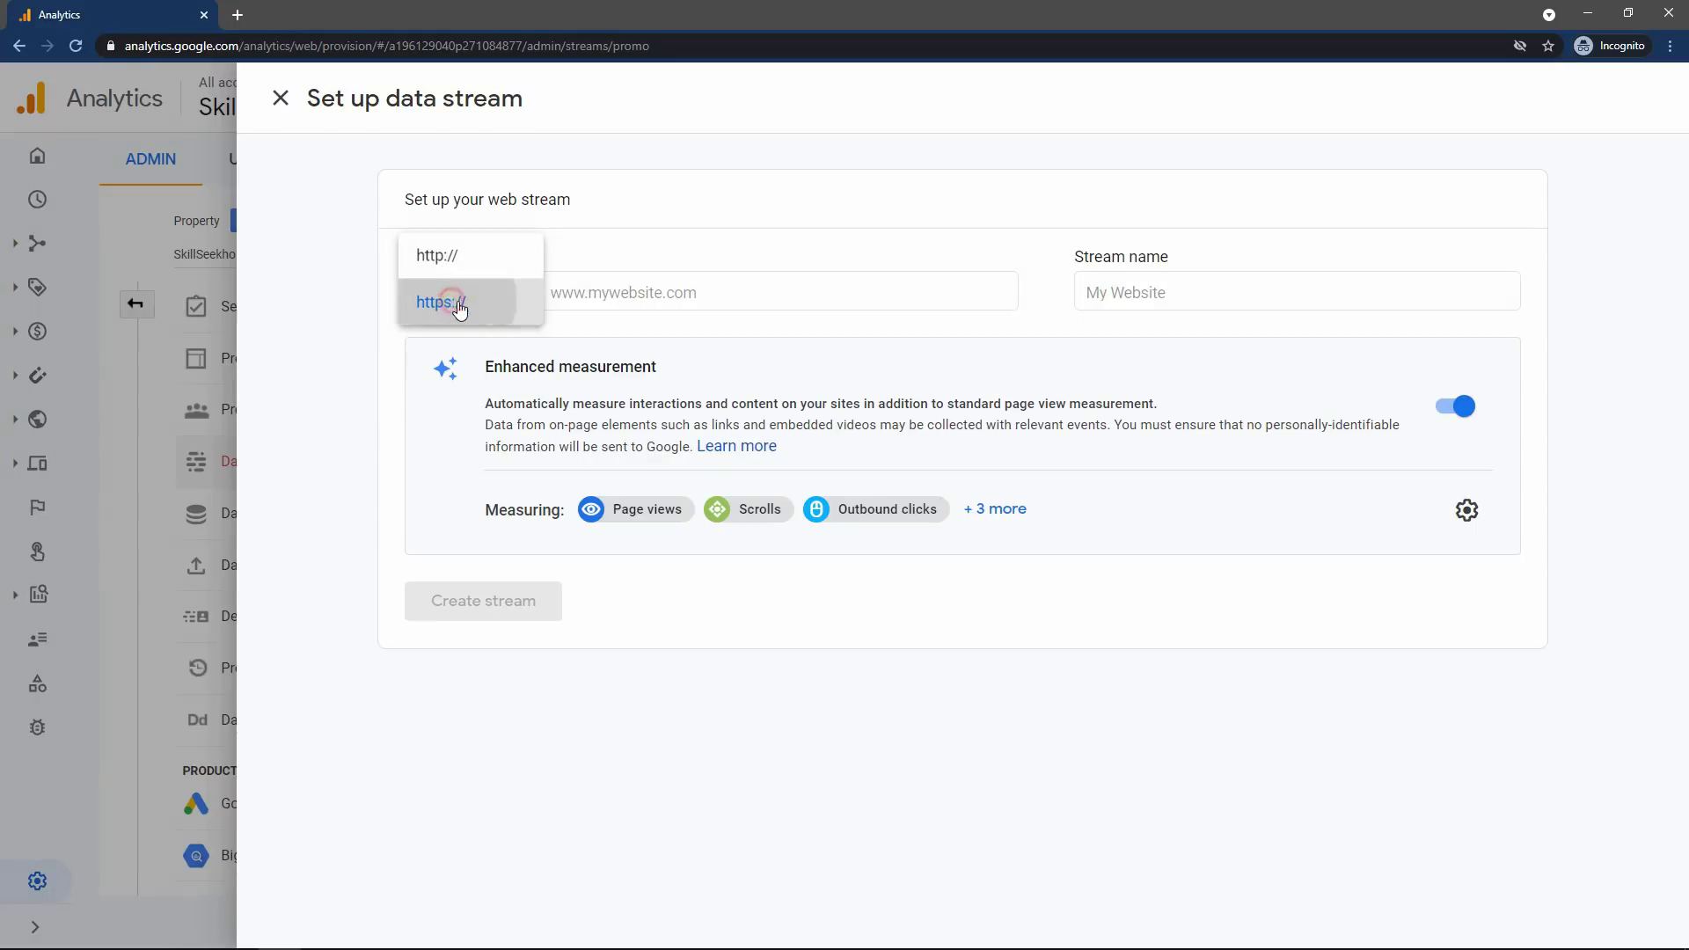
{"action": "left_click", "coordinate": [573, 292]}
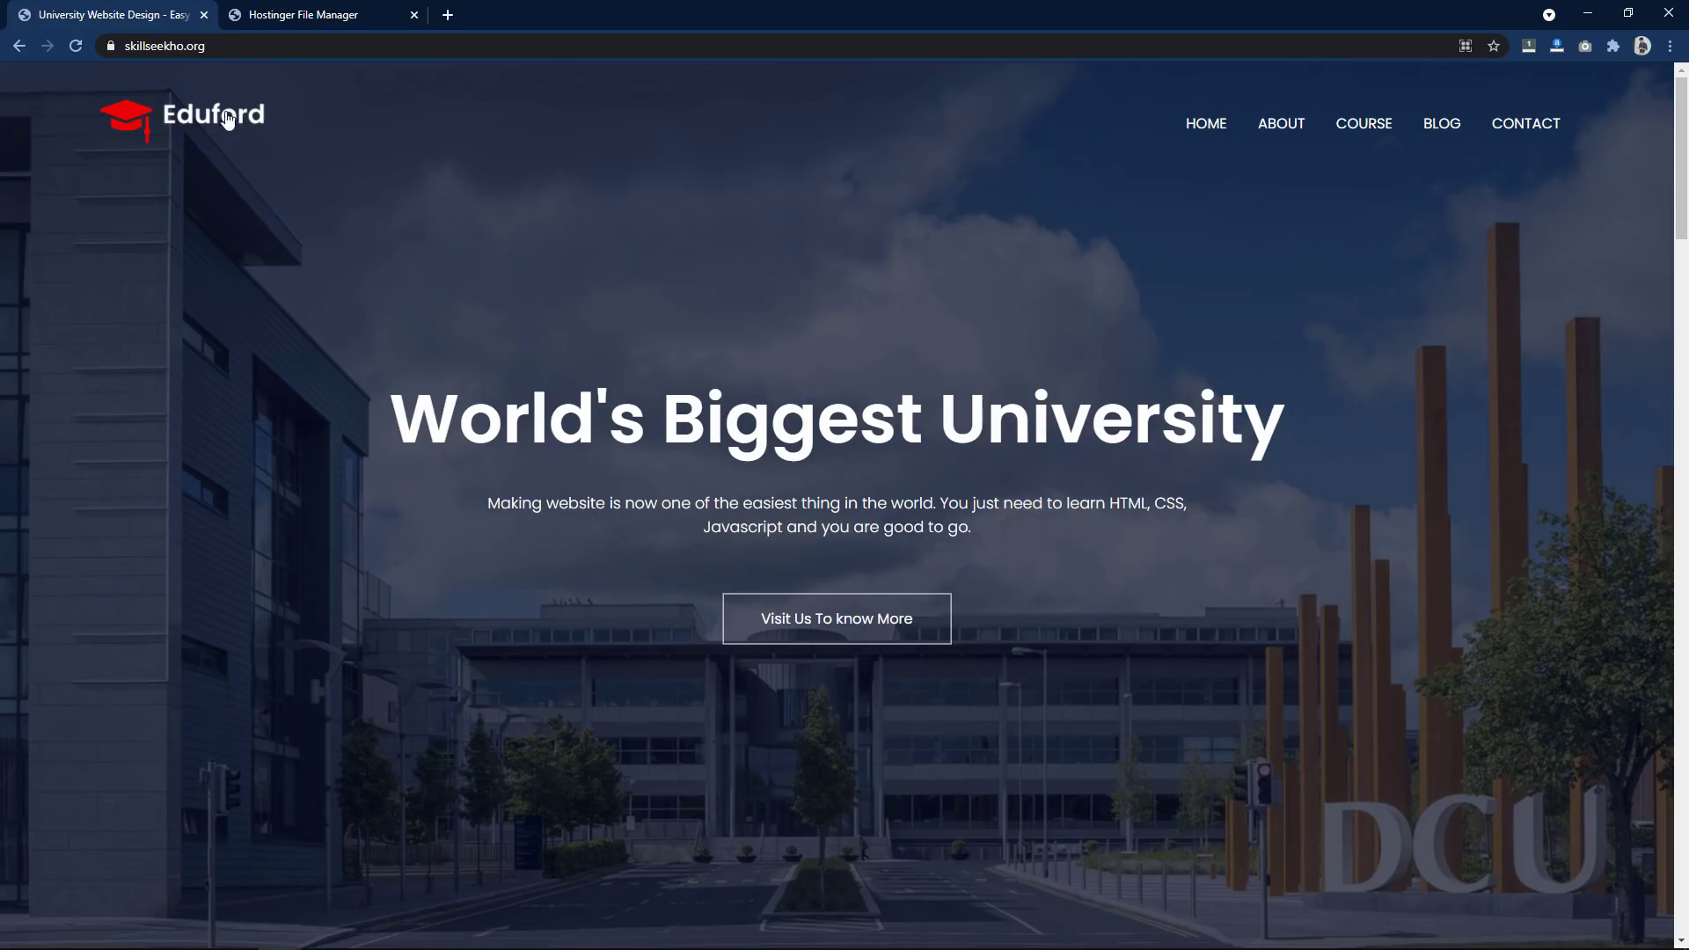
{"action": "left_click_drag", "start_coordinate": [211, 51], "coordinate": [119, 50]}
{"action": "key", "text": "ctrl+c"}
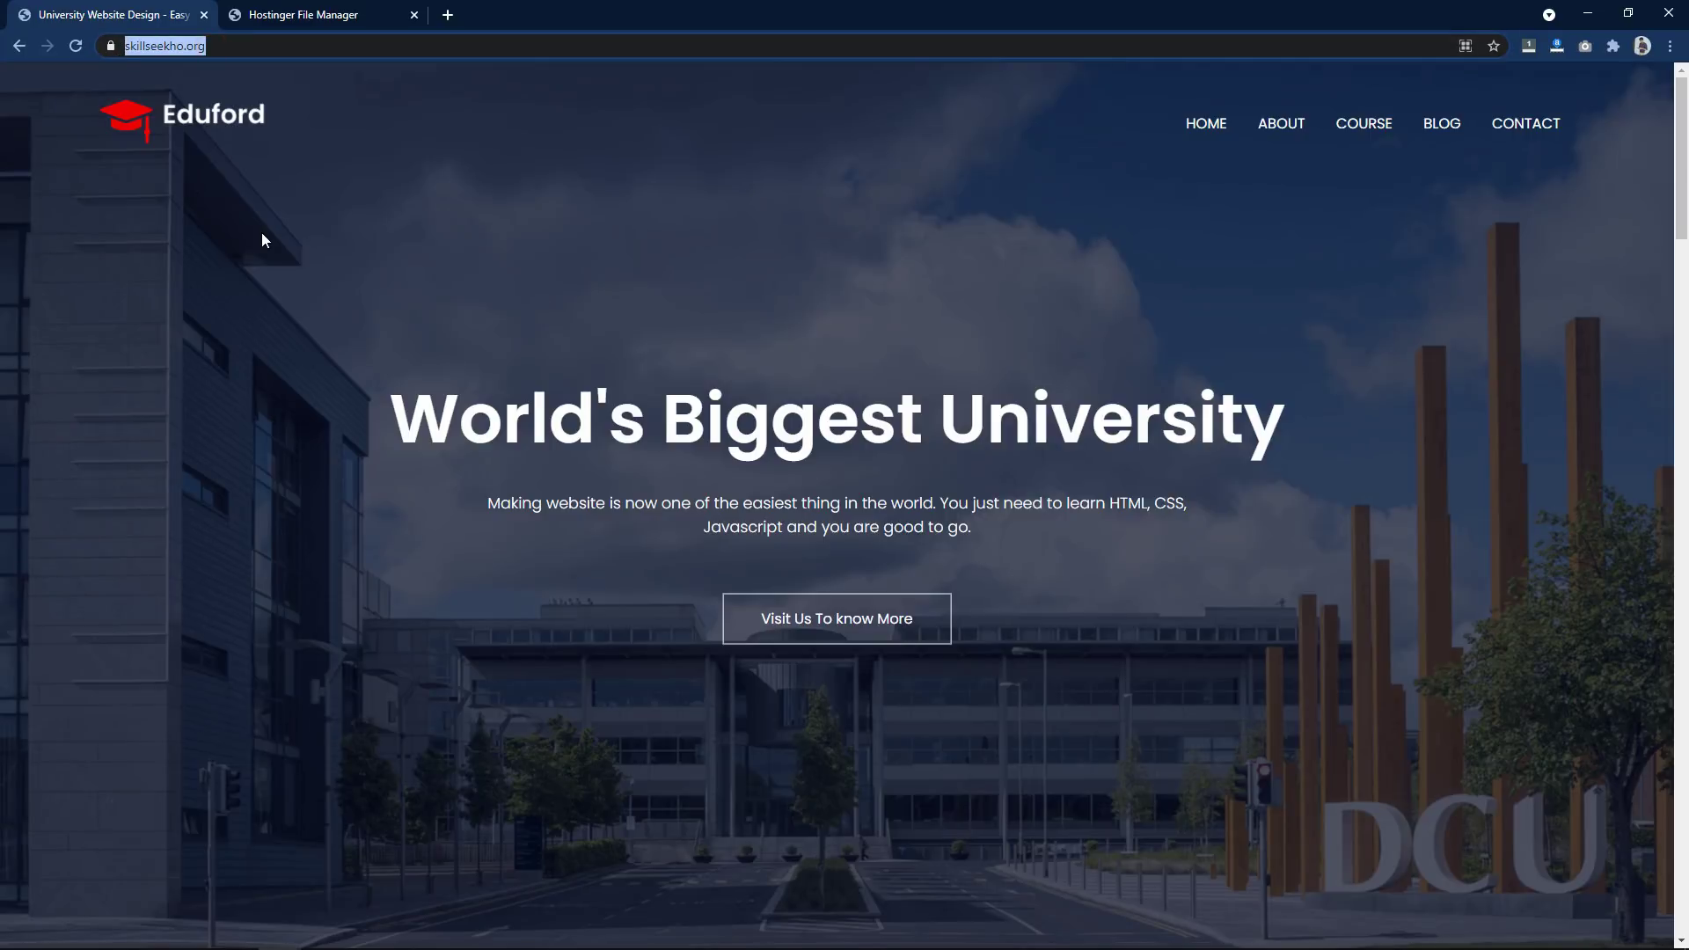
{"action": "key", "text": "alt+Tab"}
{"action": "key", "text": "ctrl+v"}
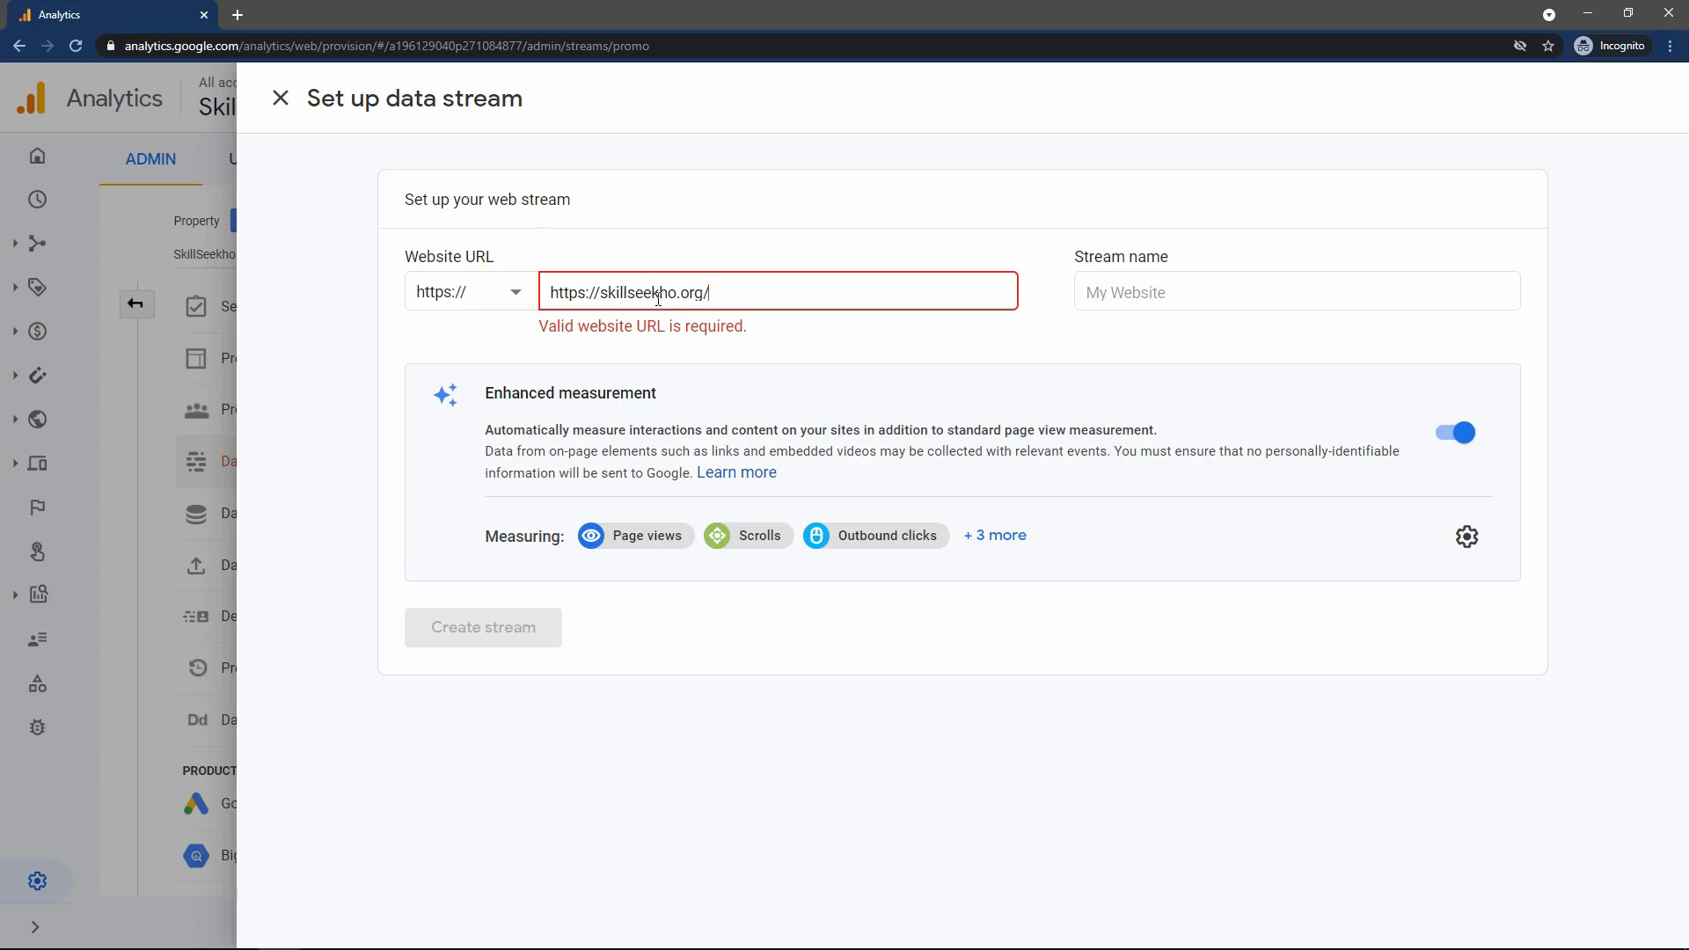
{"action": "left_click_drag", "start_coordinate": [600, 290], "coordinate": [514, 293]}
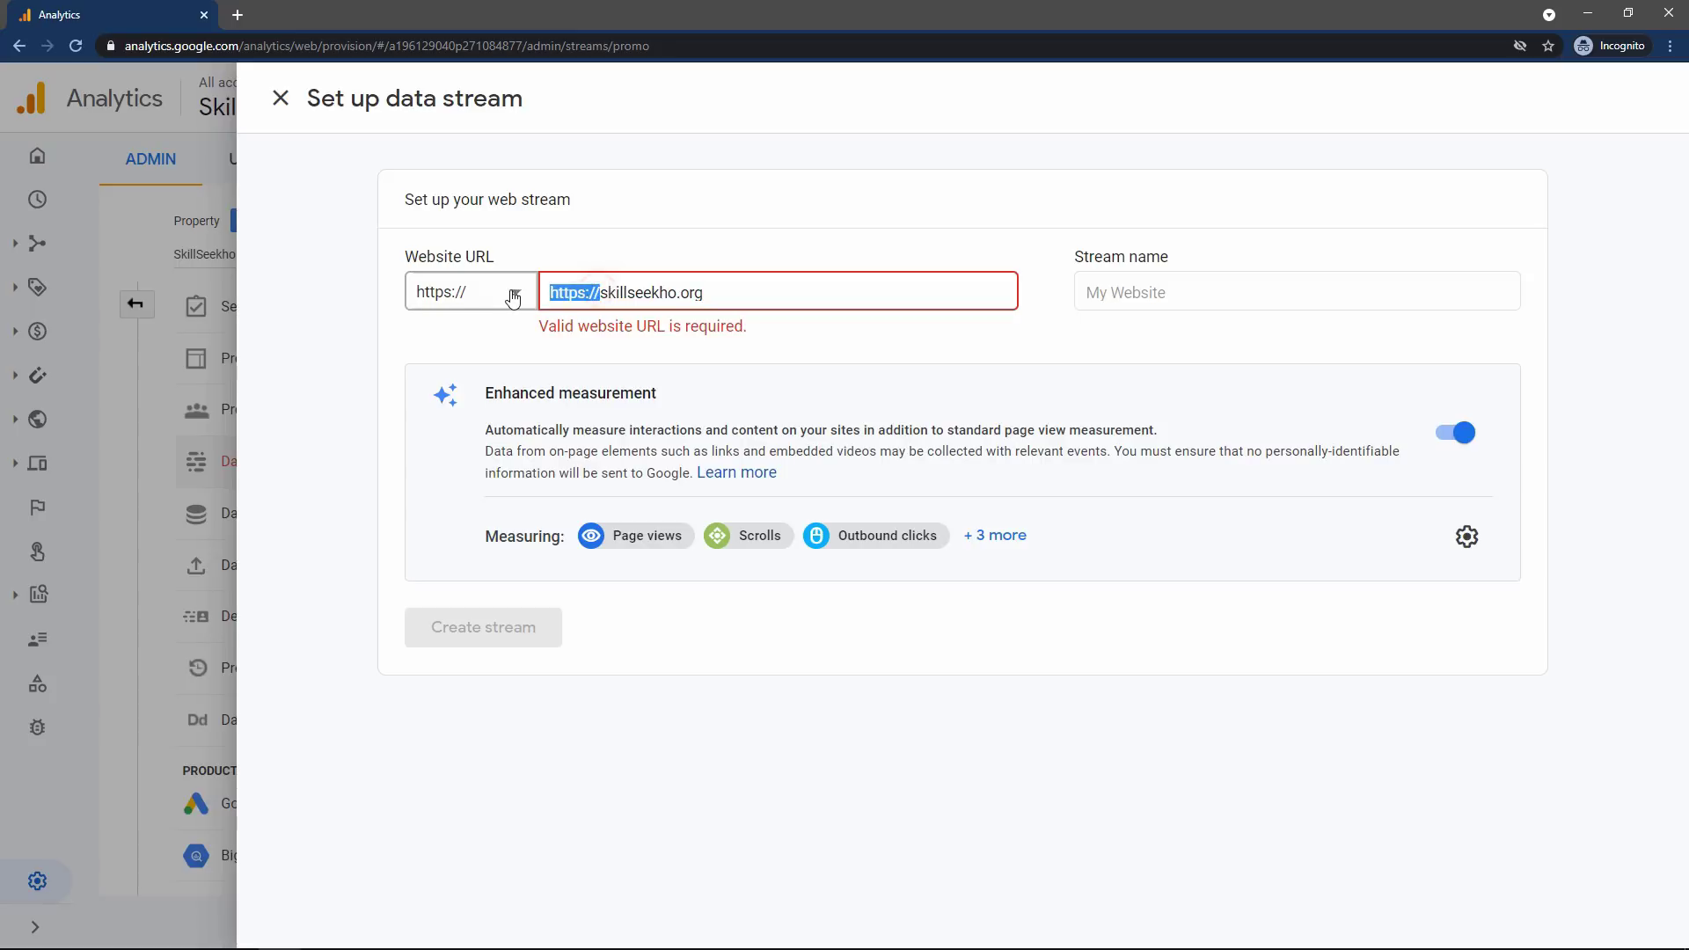
{"action": "key", "text": "BackSpace"}
{"action": "left_click", "coordinate": [727, 293]}
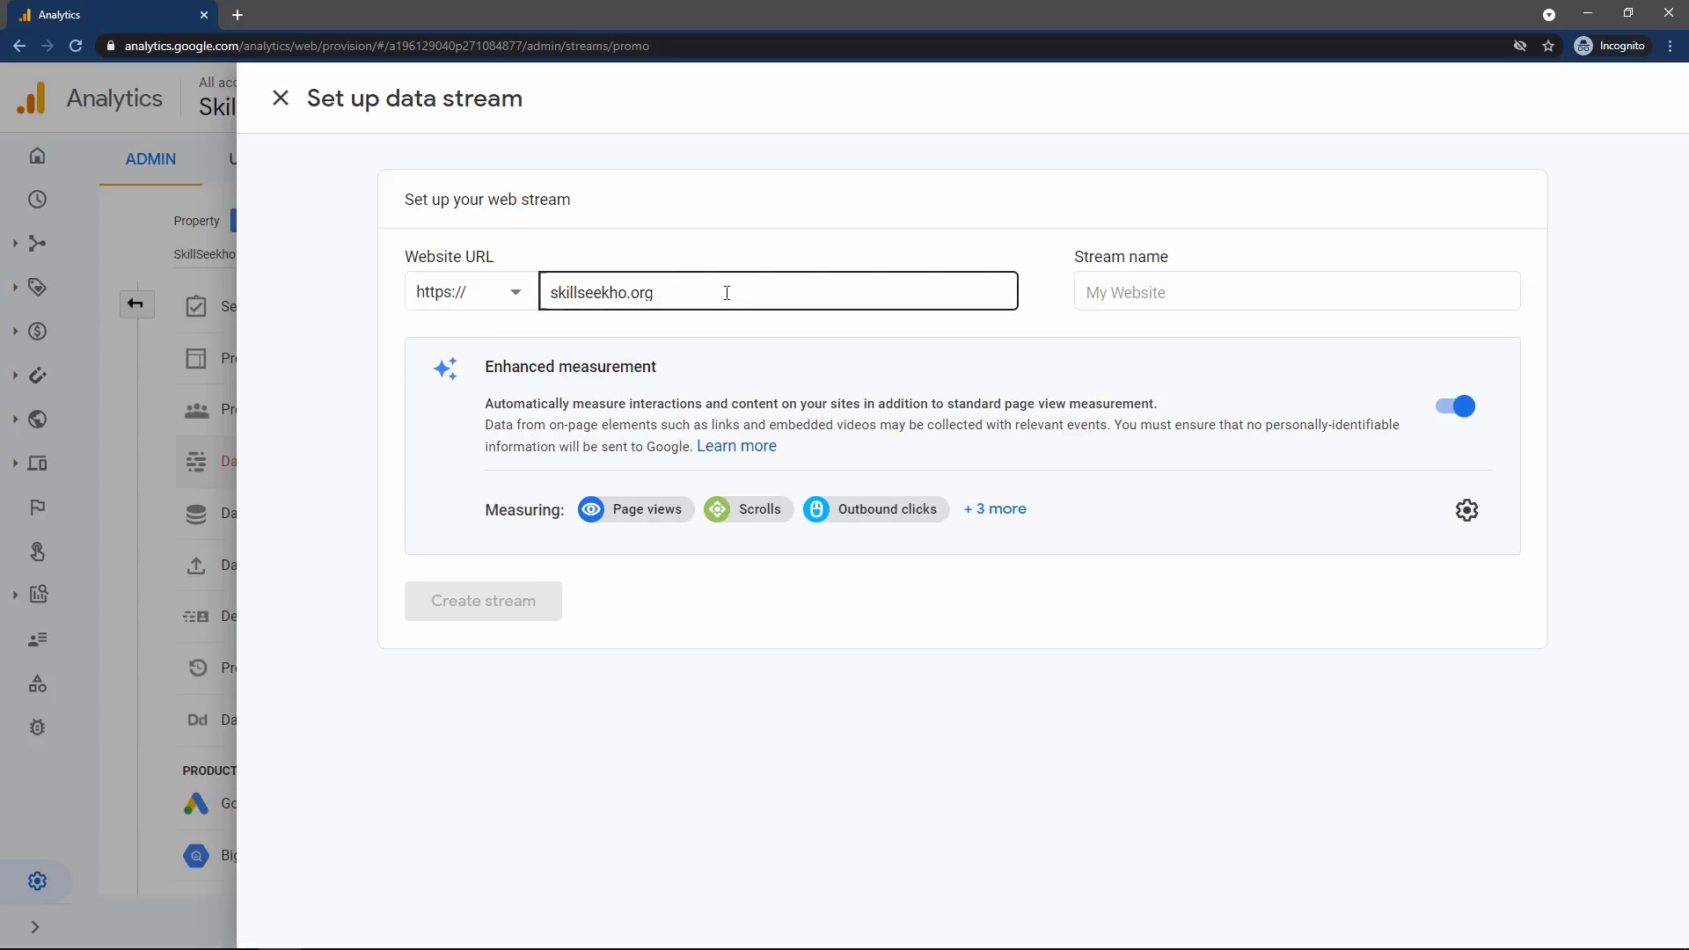
Name the stream SkillSeekho and create the web stream
{"action": "left_click", "coordinate": [1120, 295]}
{"action": "type", "text": "SkillSeekho"}
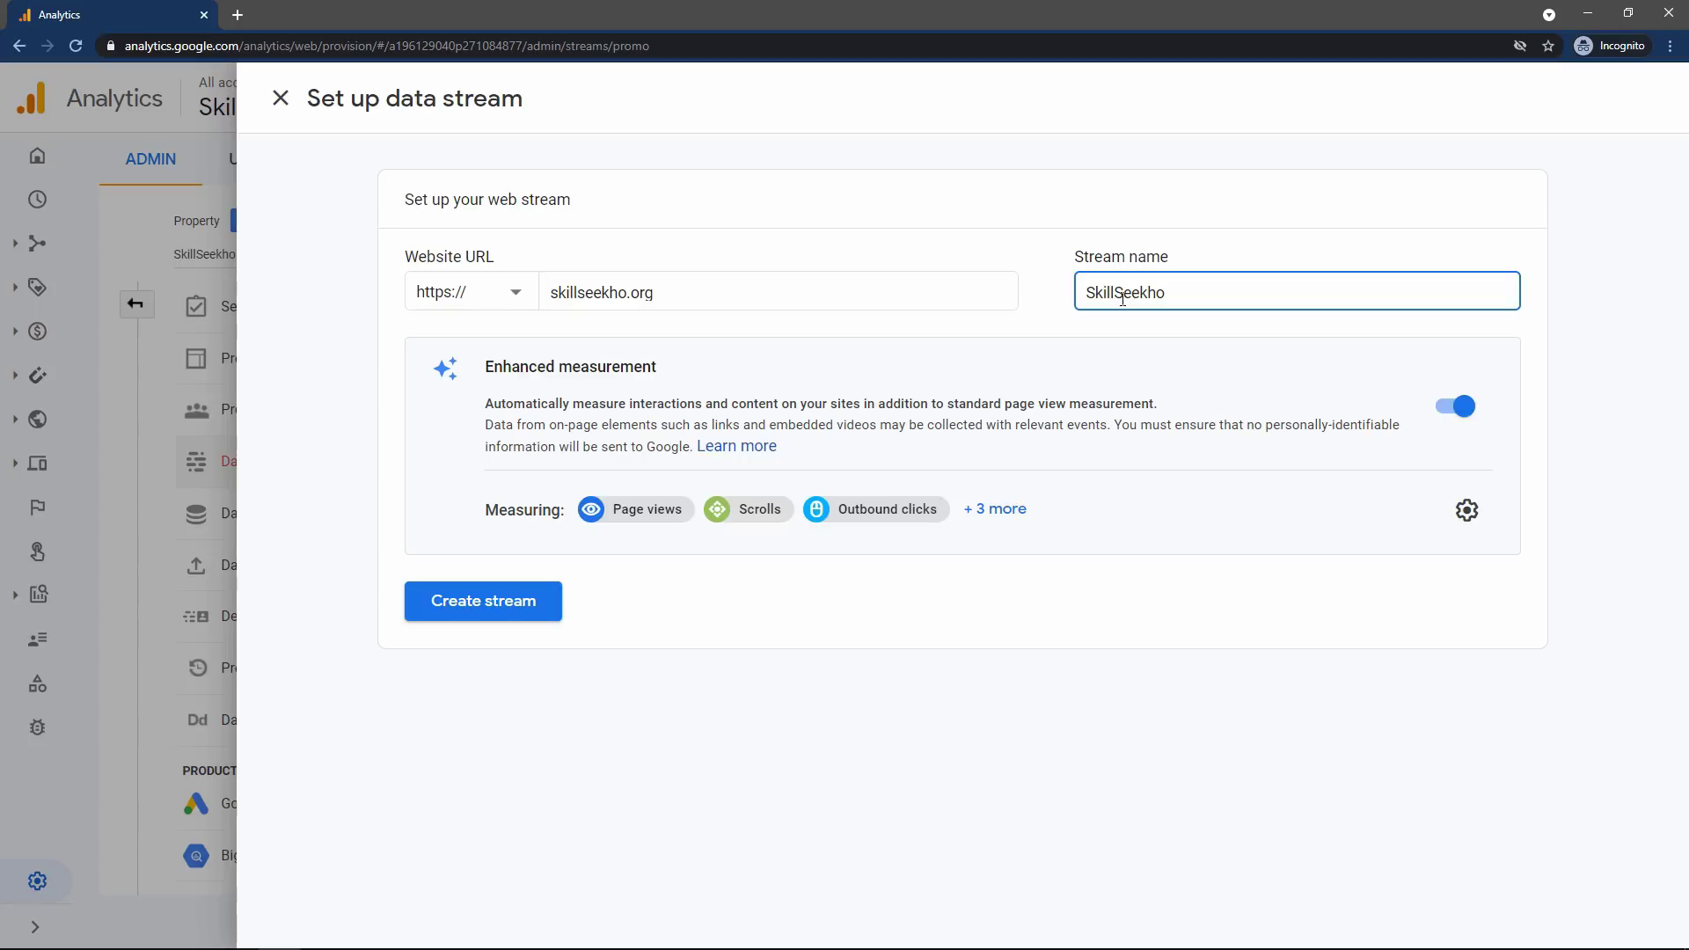
{"action": "left_click", "coordinate": [1062, 275]}
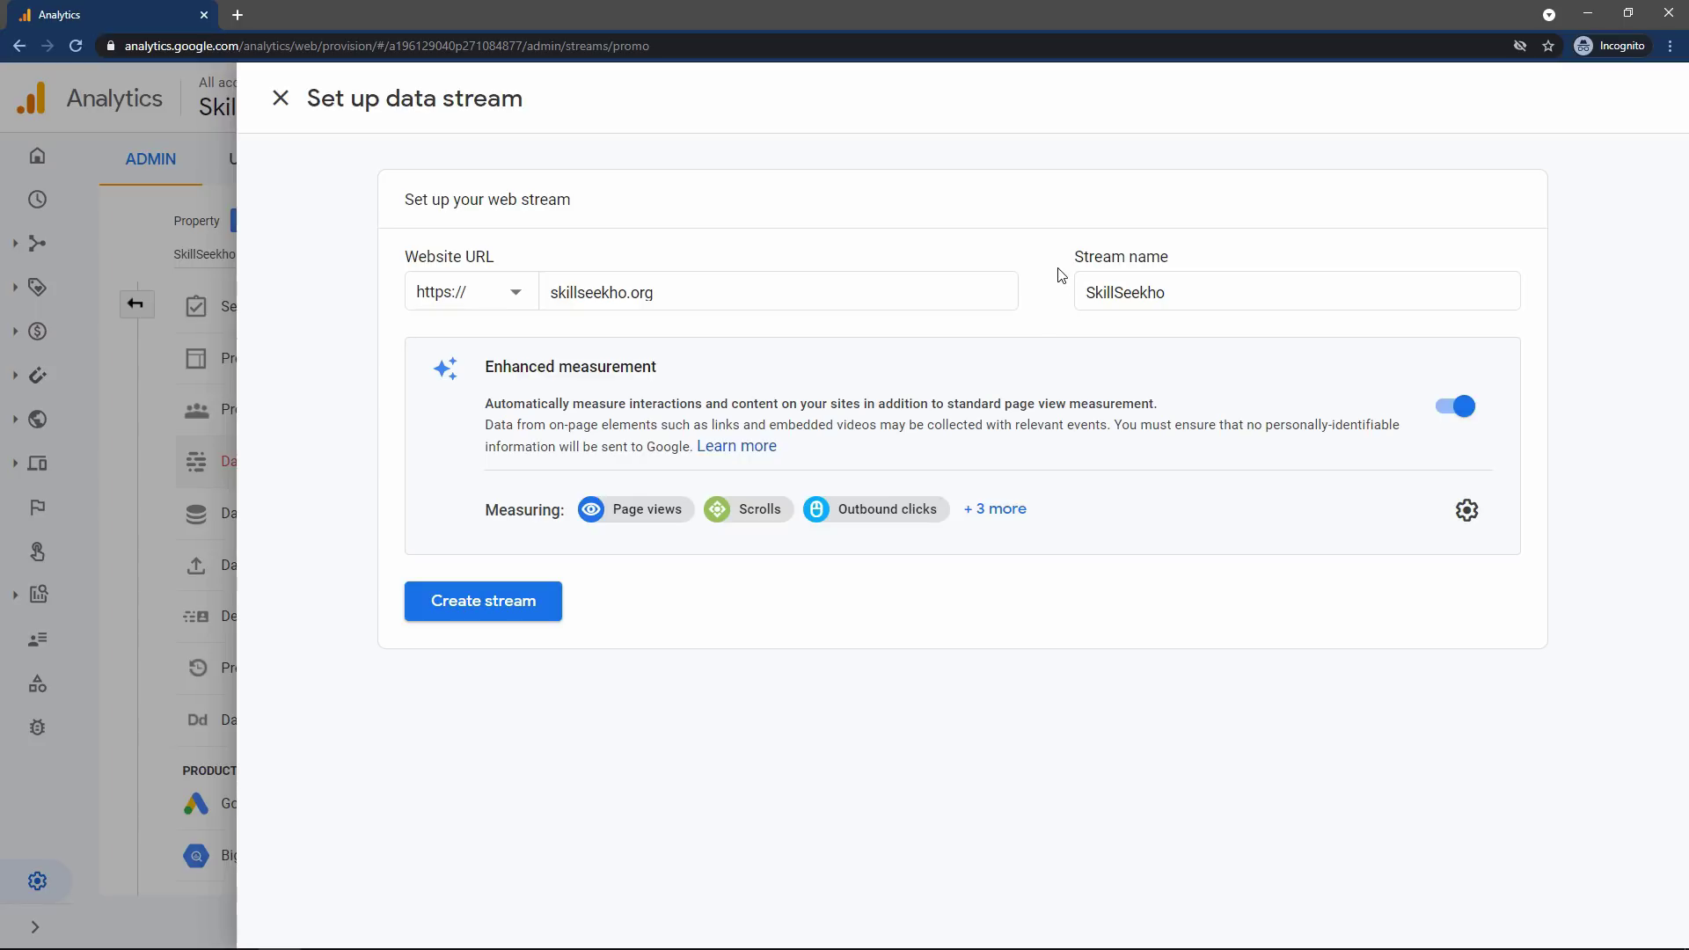
{"action": "left_click", "coordinate": [469, 594]}
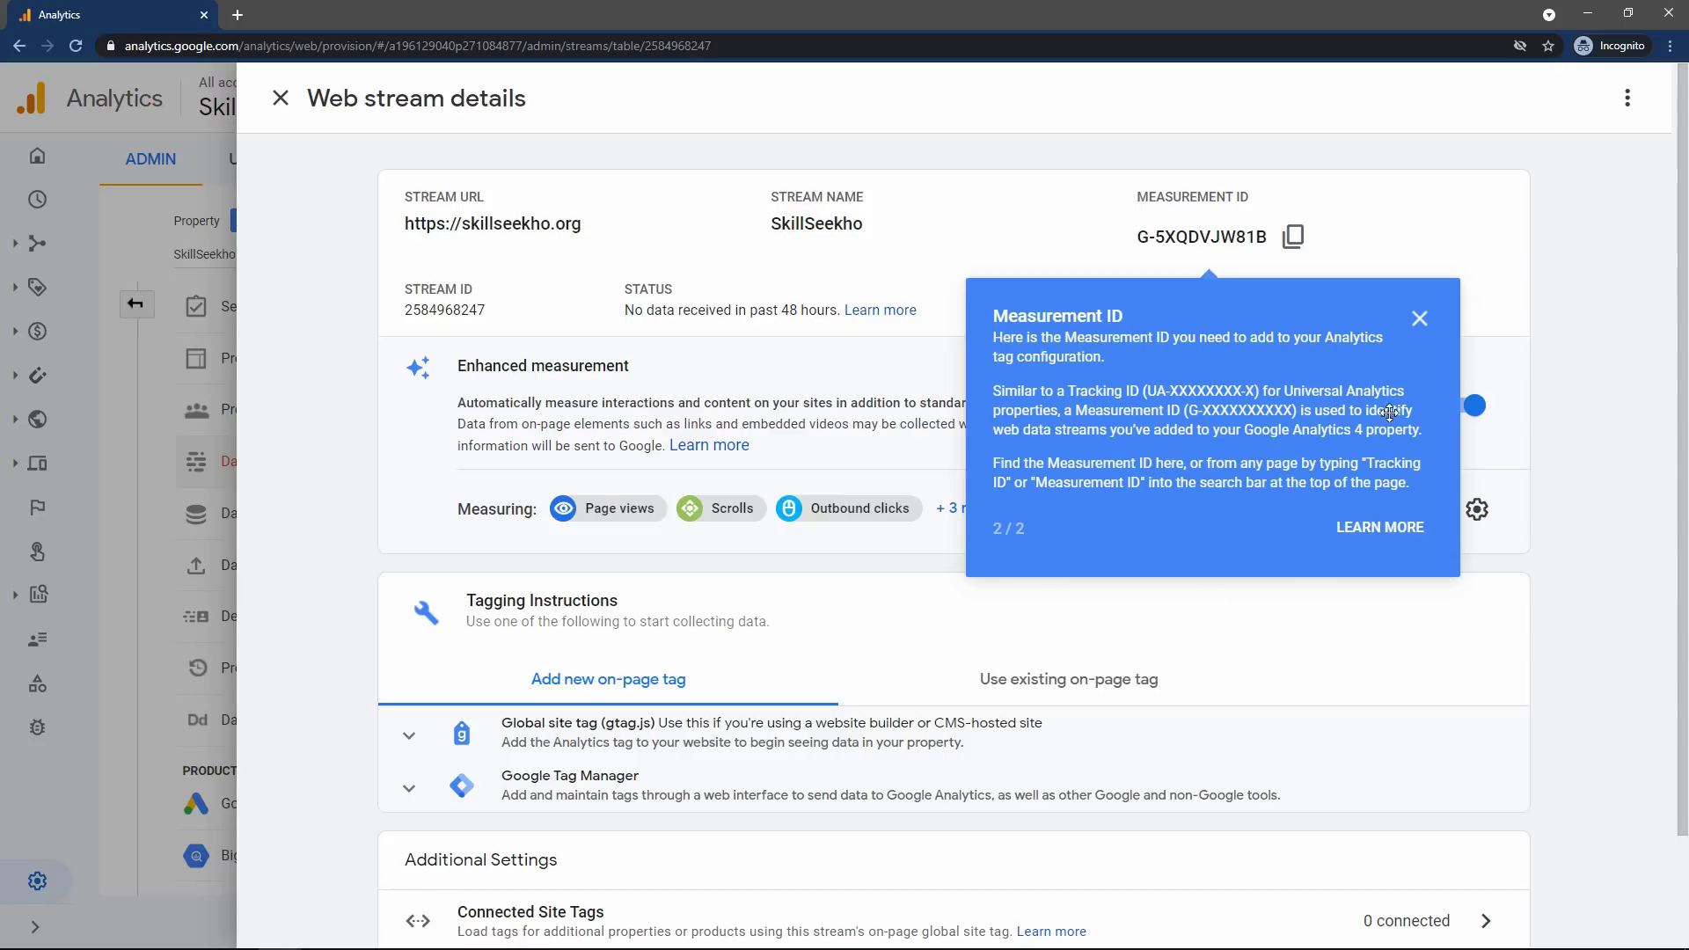
Dismiss the Measurement ID tip, expand the Global site tag (gtag.js) instructions for a new on-page tag and copy the tag code
{"action": "left_click", "coordinate": [1422, 324]}
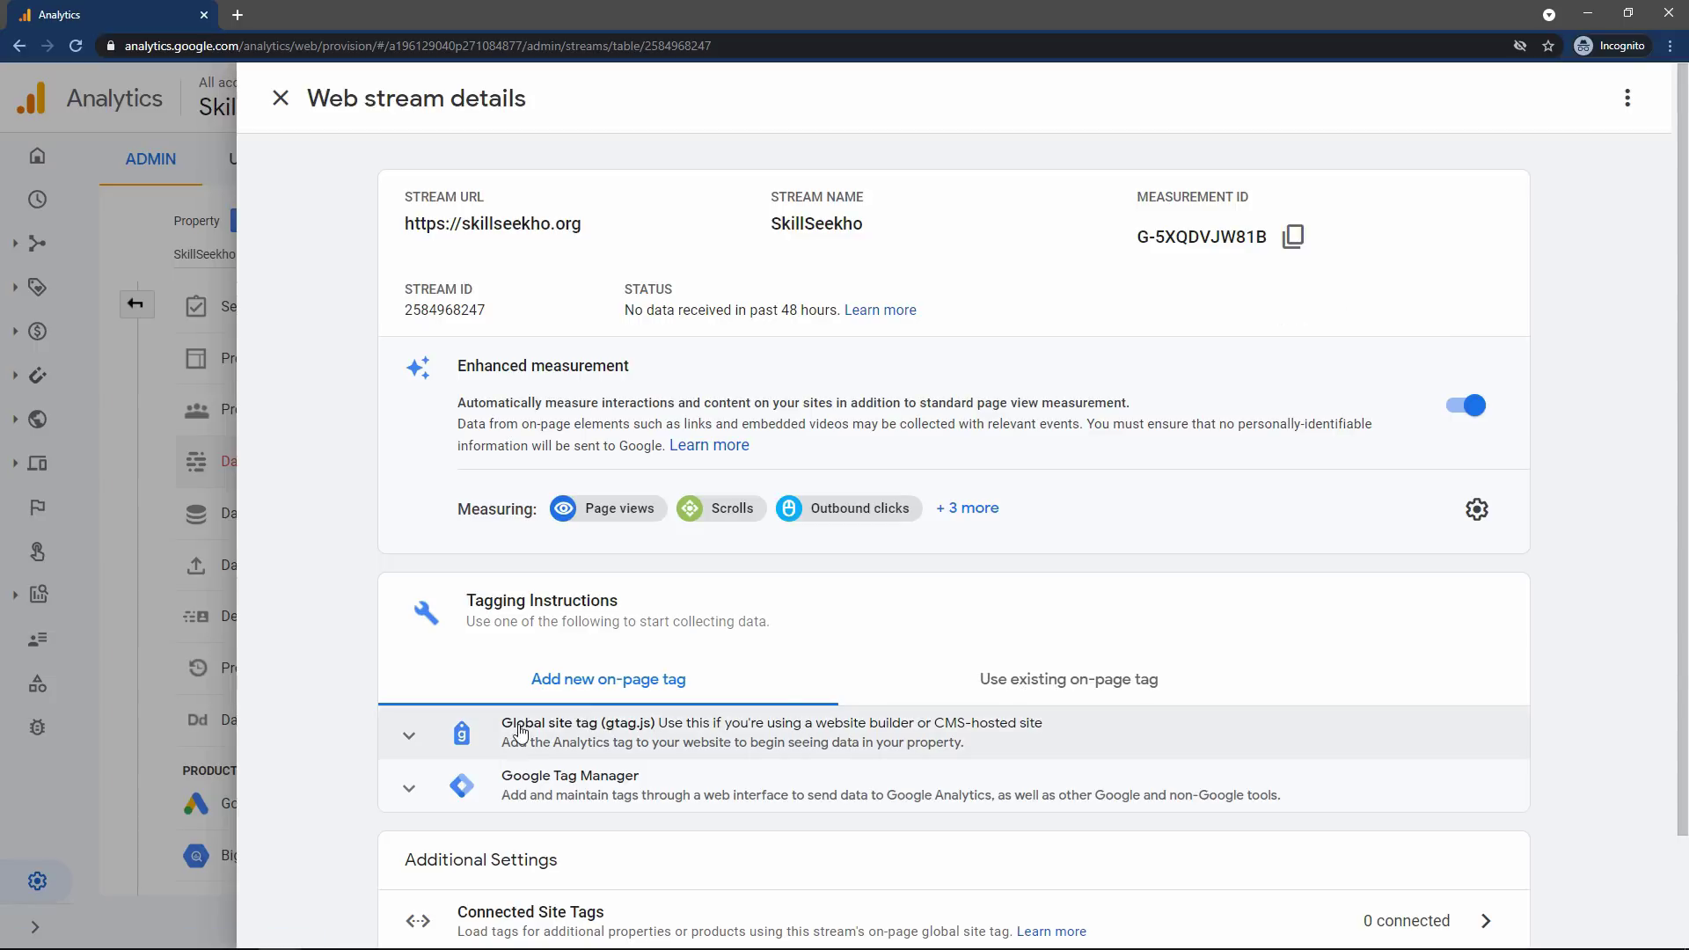
{"action": "left_click", "coordinate": [614, 746]}
{"action": "scroll", "coordinate": [614, 746], "scroll_direction": "down", "scroll_amount": 5}
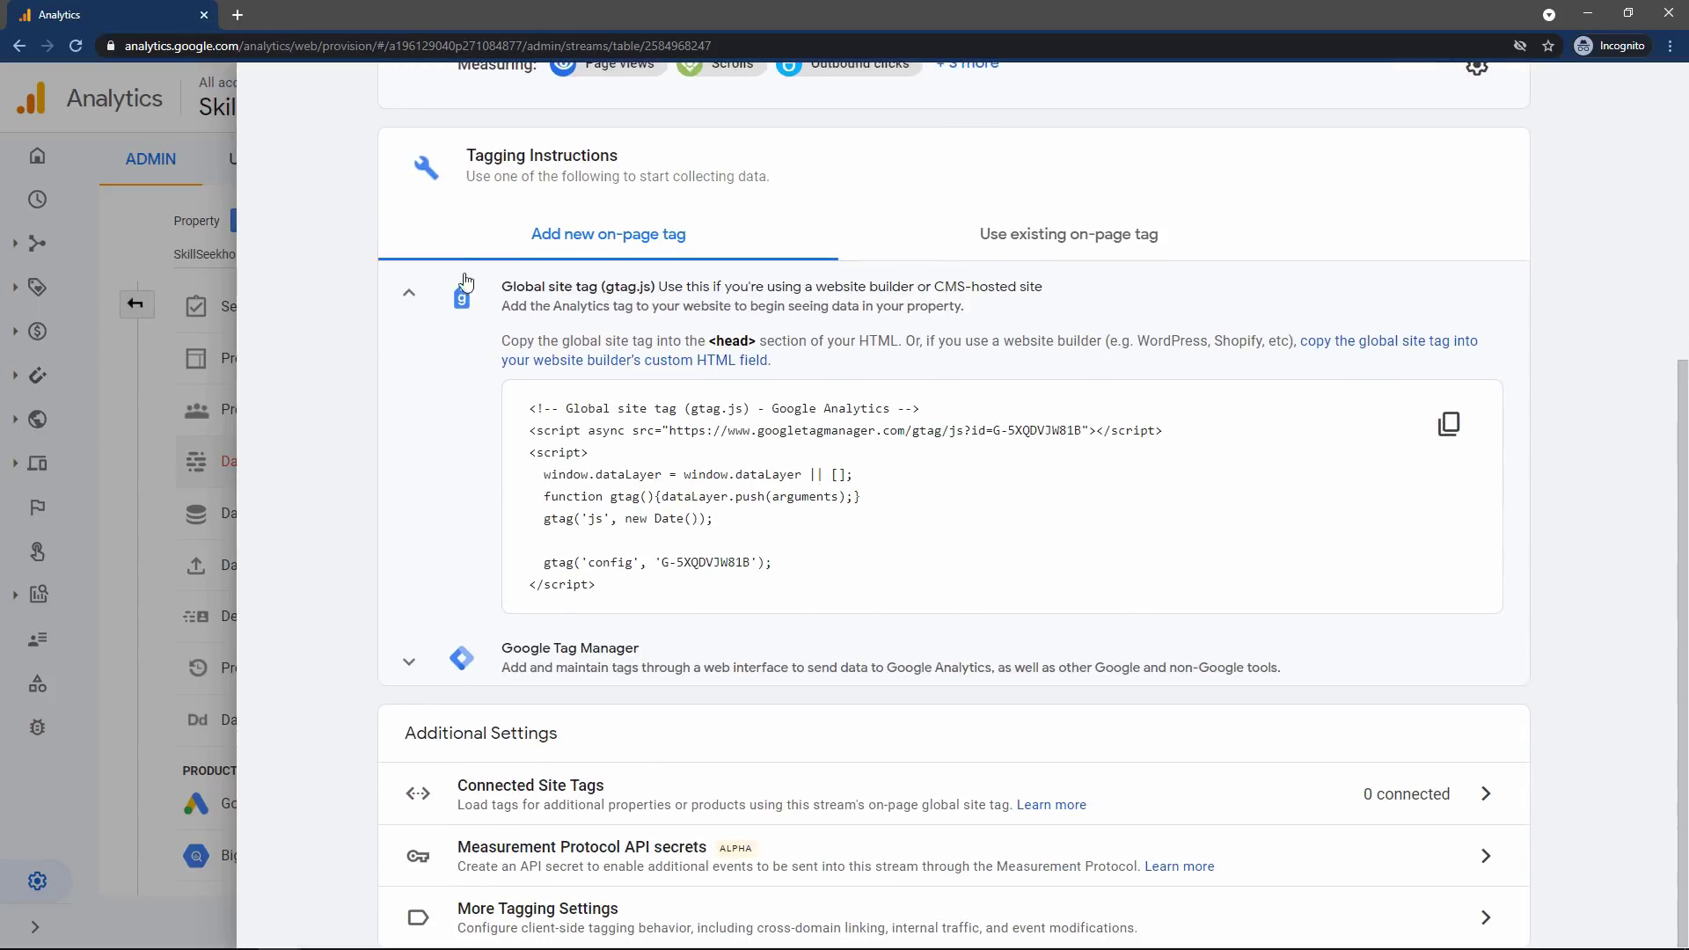
{"action": "mouse_move", "coordinate": [596, 590]}
{"action": "left_mouse_down"}
{"action": "mouse_move", "coordinate": [544, 495]}
{"action": "mouse_move", "coordinate": [525, 410]}
{"action": "mouse_move", "coordinate": [597, 608]}
{"action": "left_mouse_up"}
{"action": "left_click", "coordinate": [597, 451]}
{"action": "left_click", "coordinate": [597, 607]}
{"action": "left_click_drag", "start_coordinate": [711, 341], "coordinate": [757, 340]}
{"action": "left_click", "coordinate": [755, 341]}
{"action": "left_click", "coordinate": [757, 341]}
{"action": "left_click", "coordinate": [1449, 426]}
{"action": "left_click", "coordinate": [1450, 435]}
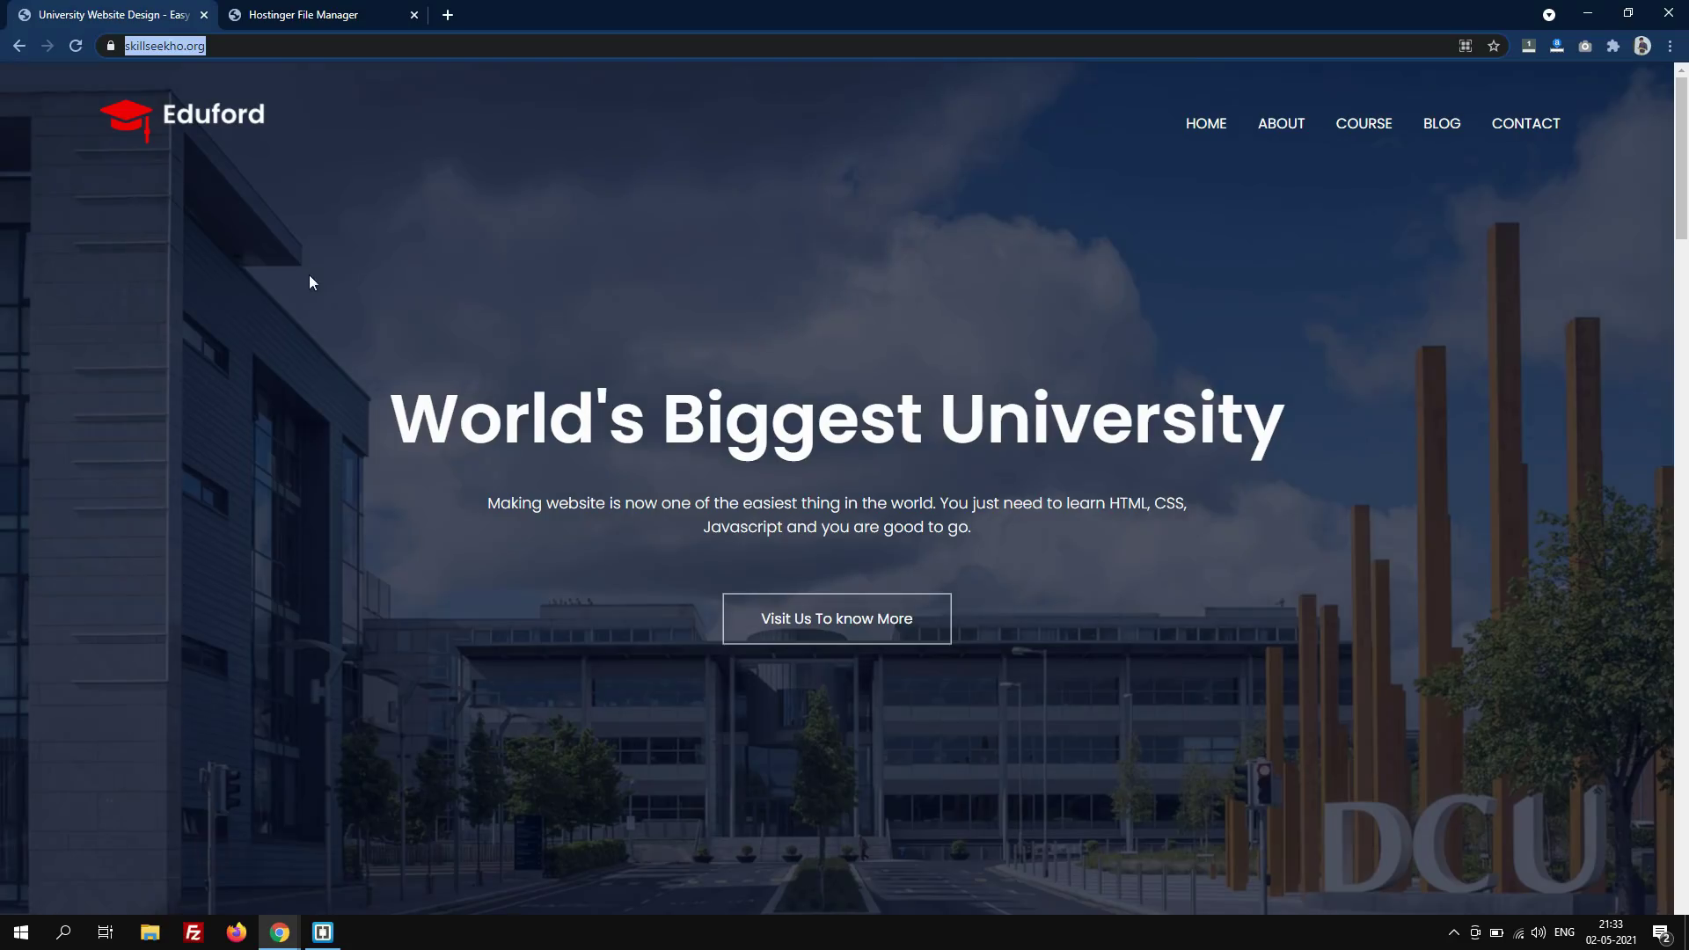
Switch to Hostinger File Manager and open index.html from the site's public_html folder for editing
{"action": "left_click", "coordinate": [295, 11]}
{"action": "left_click_drag", "start_coordinate": [744, 830], "coordinate": [697, 709]}
{"action": "left_click", "coordinate": [693, 741]}
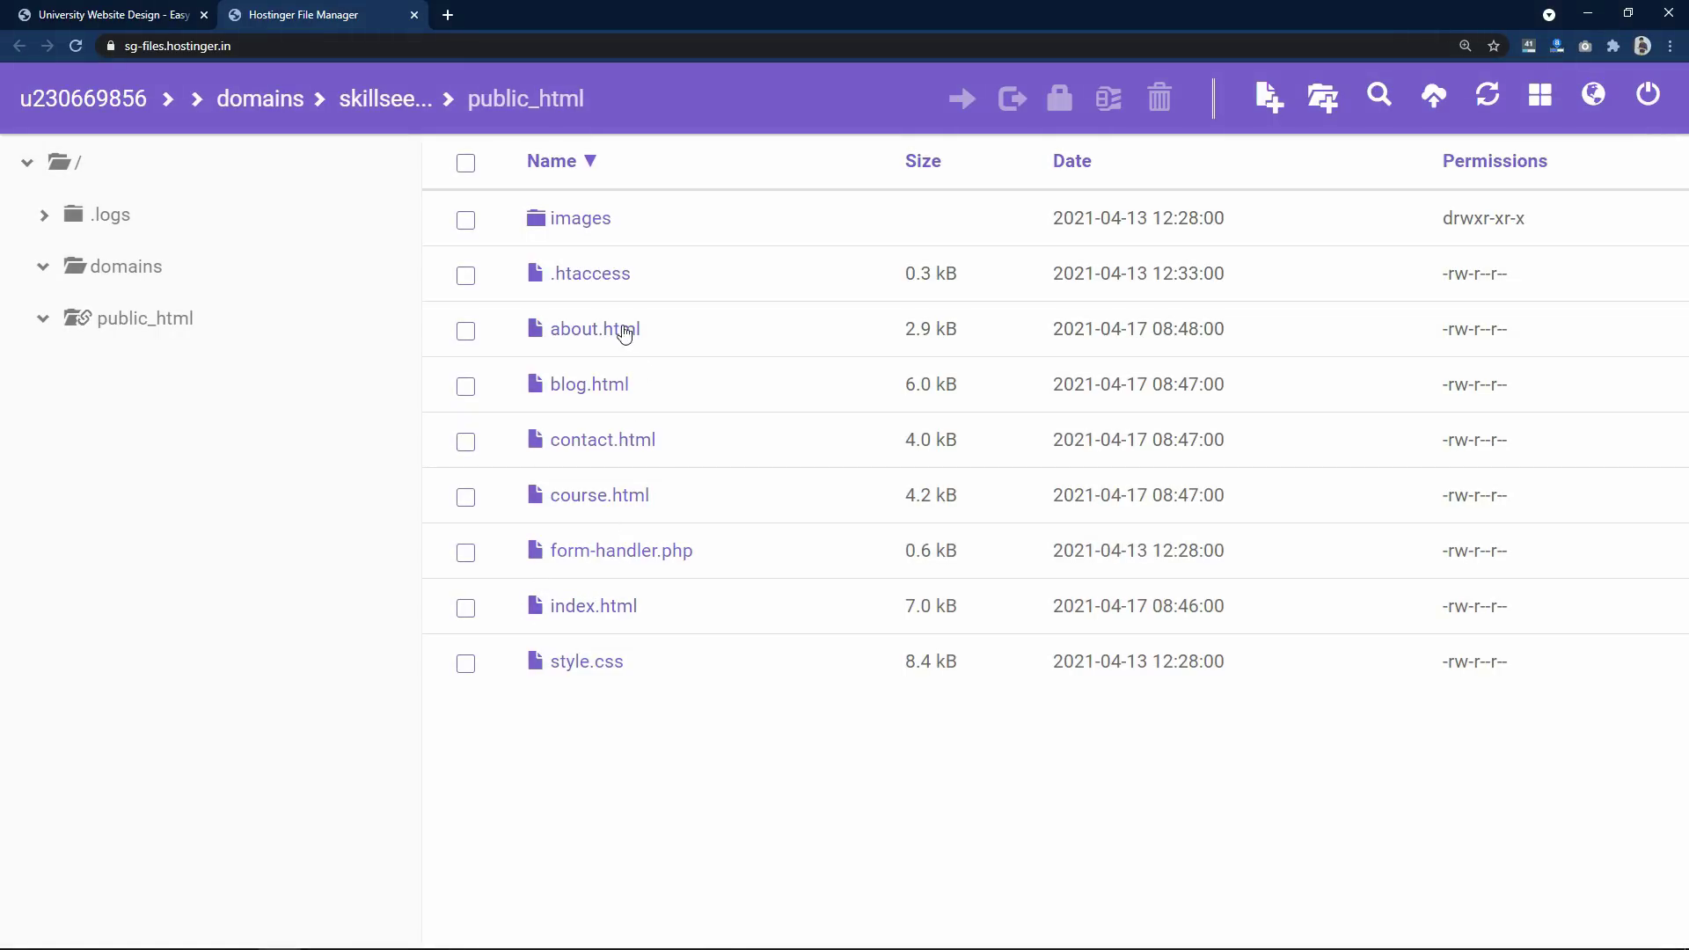
{"action": "left_click", "coordinate": [466, 609]}
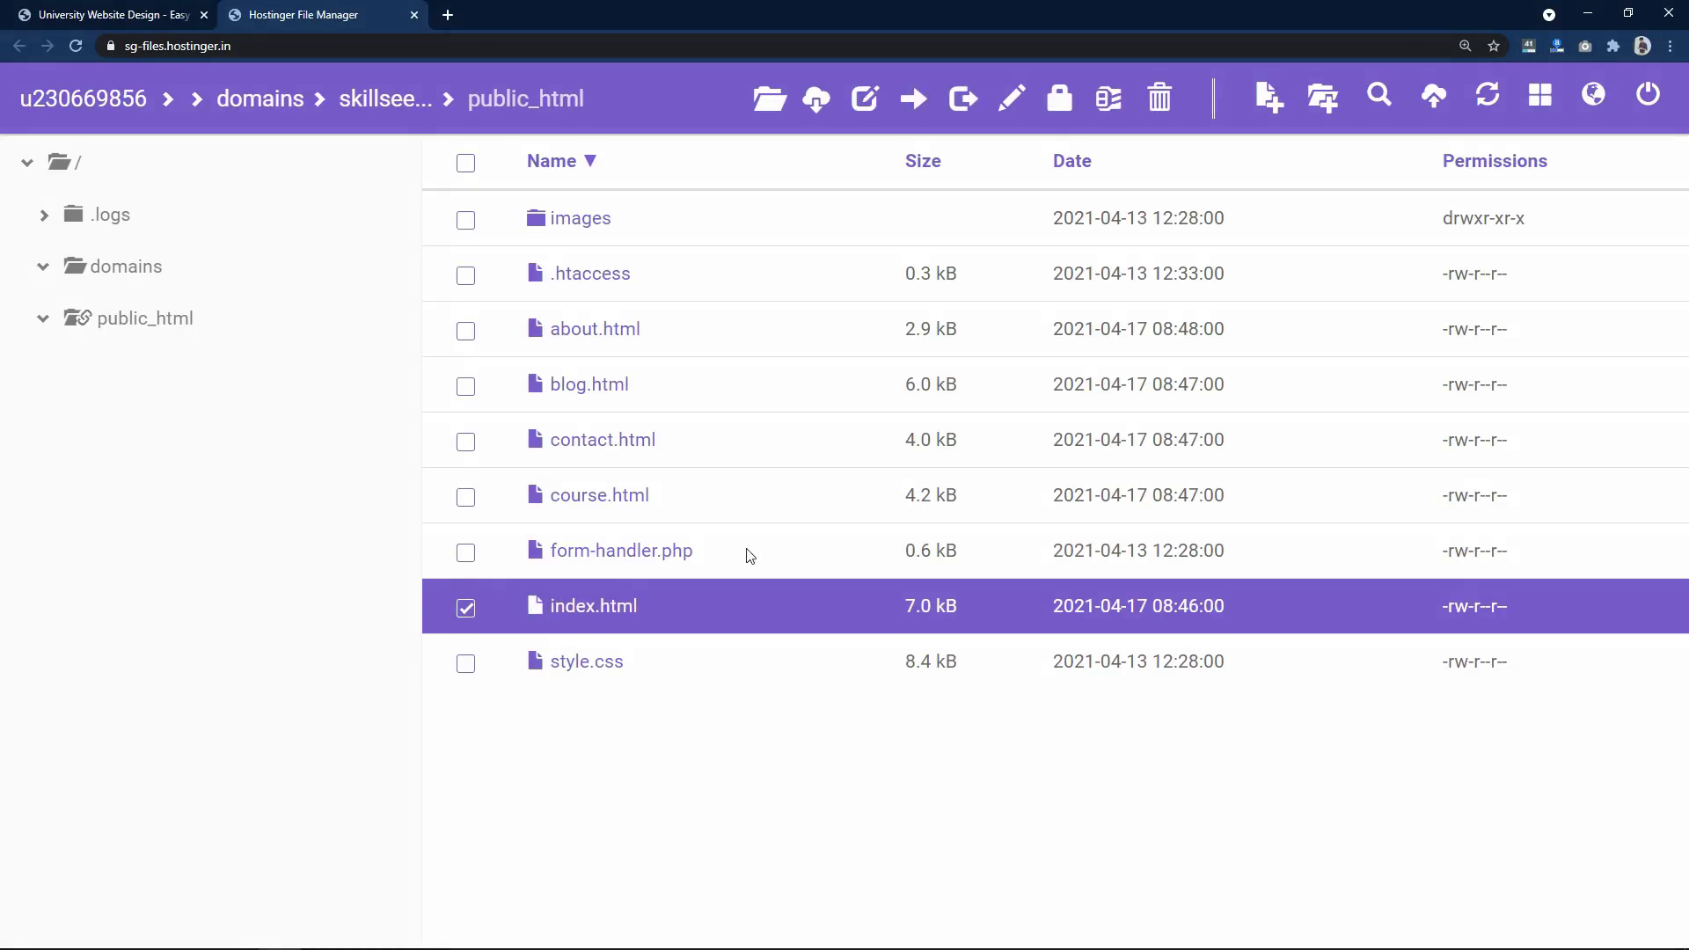
{"action": "left_click", "coordinate": [1015, 101]}
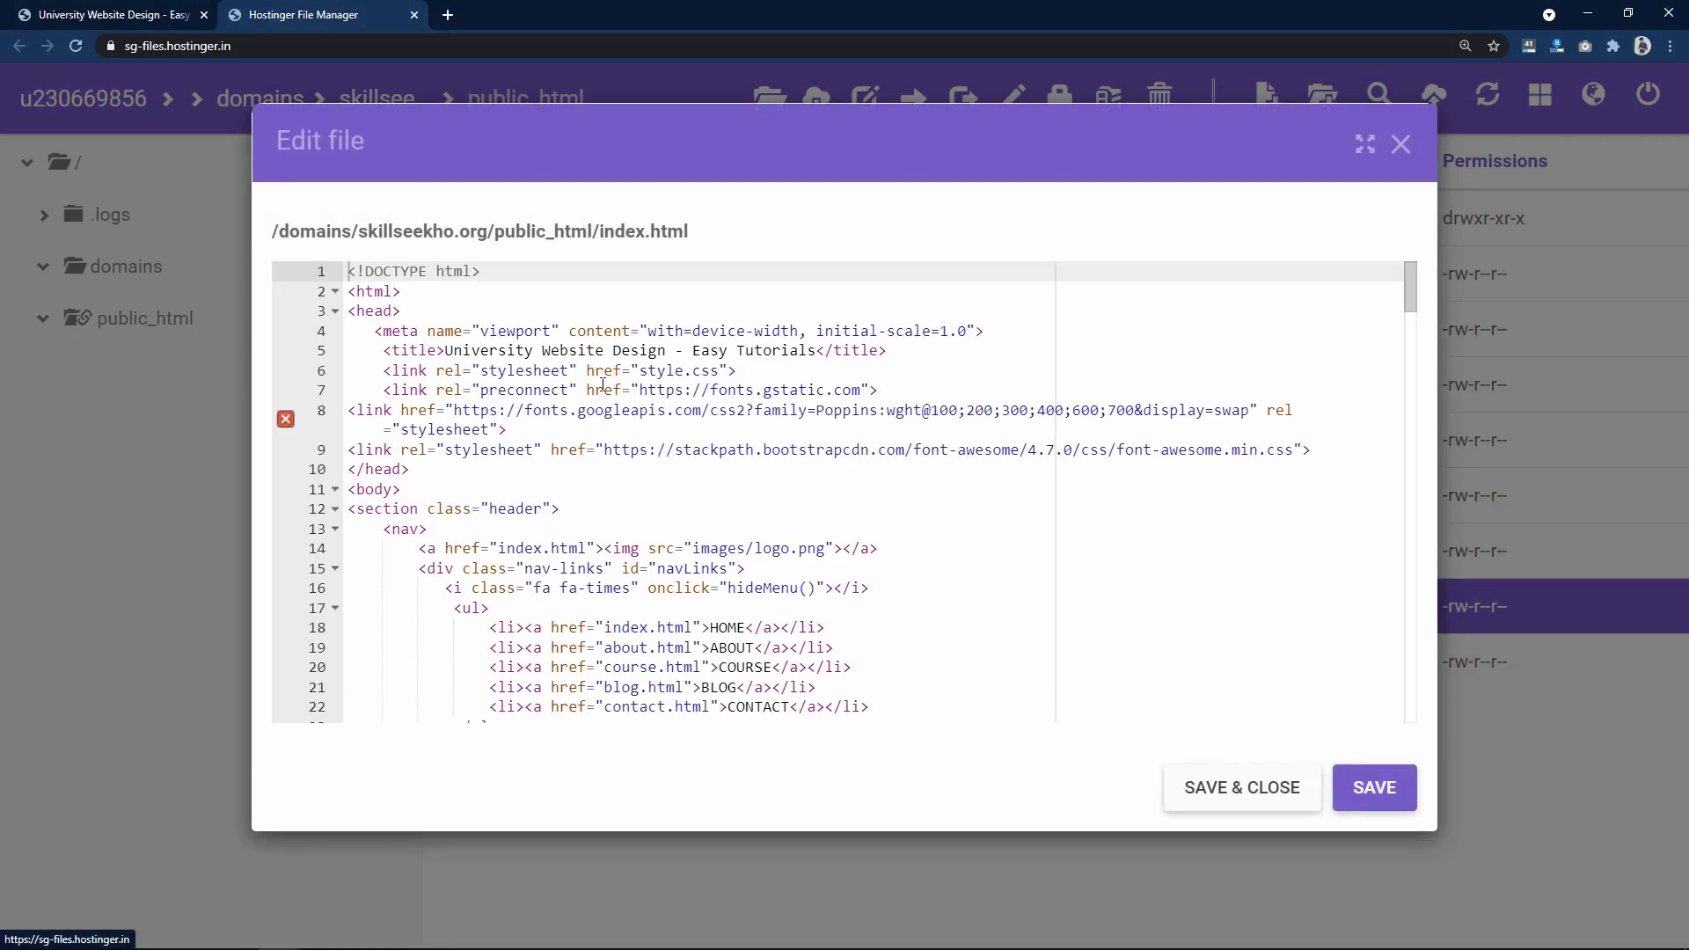
Paste the copied Global site tag code into index.html's head section, on new lines below the font-awesome stylesheet link
{"action": "left_click", "coordinate": [362, 311]}
{"action": "left_click_drag", "start_coordinate": [410, 469], "coordinate": [348, 310]}
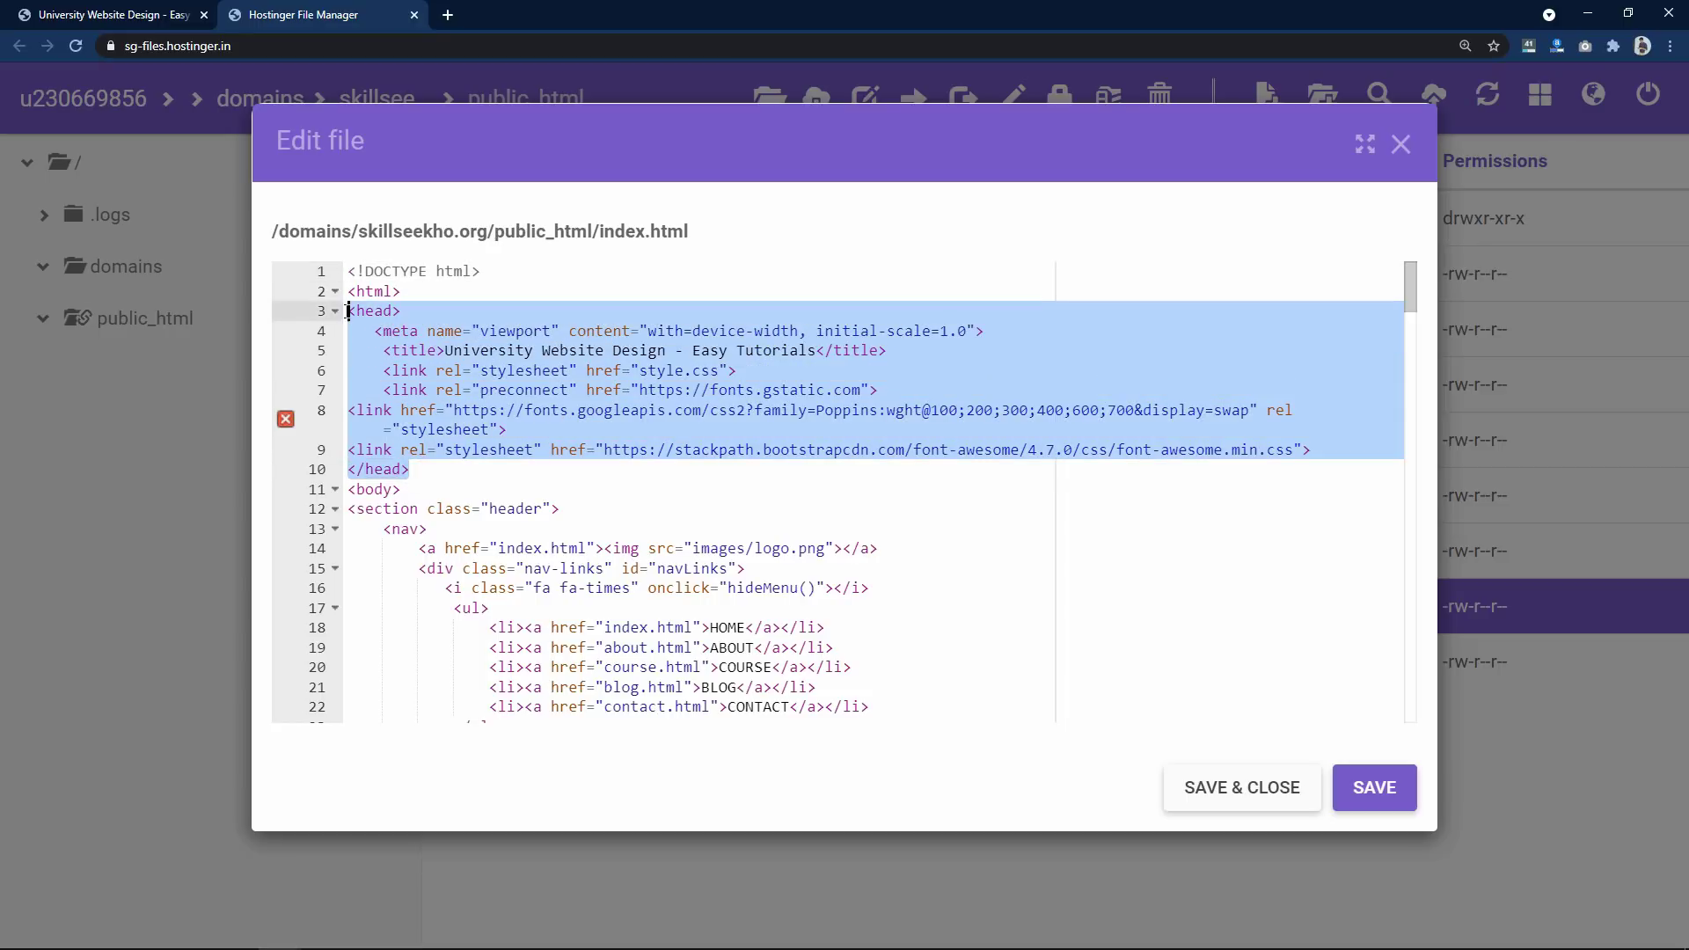
{"action": "left_click", "coordinate": [411, 469]}
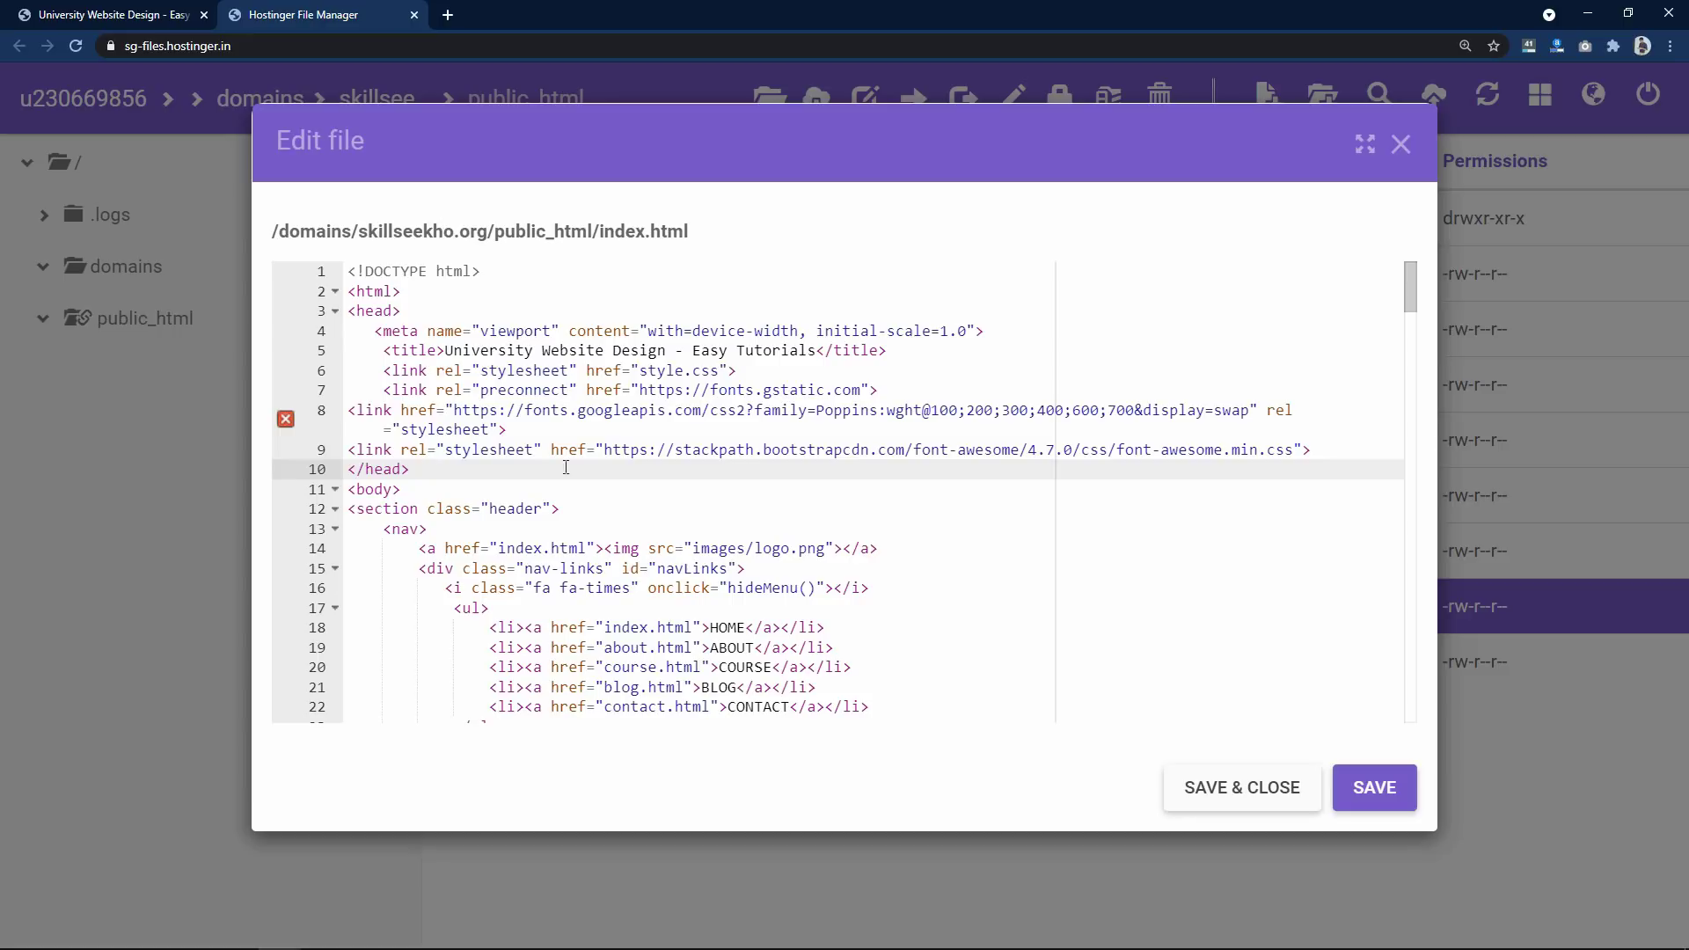
{"action": "left_click", "coordinate": [1329, 453]}
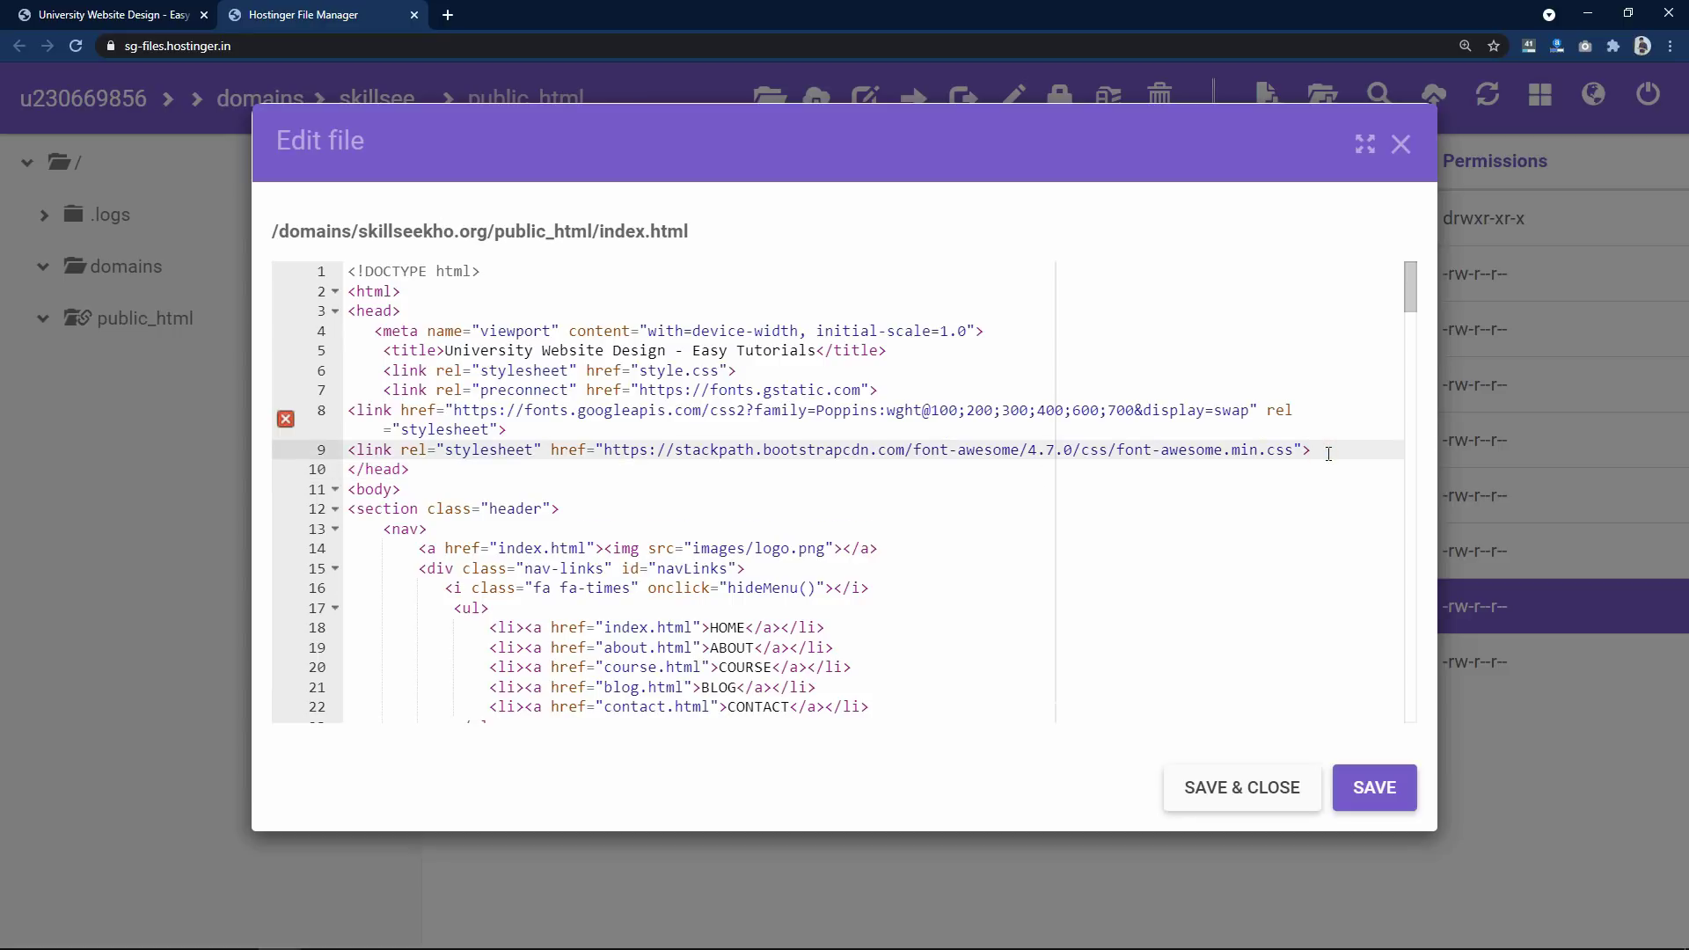
{"action": "key", "text": "Return"}
{"action": "key", "text": "Return"}
{"action": "key", "text": "Return"}
{"action": "key", "text": "Return"}
{"action": "key", "text": "Return"}
{"action": "key", "text": "Return"}
{"action": "key", "text": "Up"}
{"action": "key", "text": "Up"}
{"action": "key", "text": "Up"}
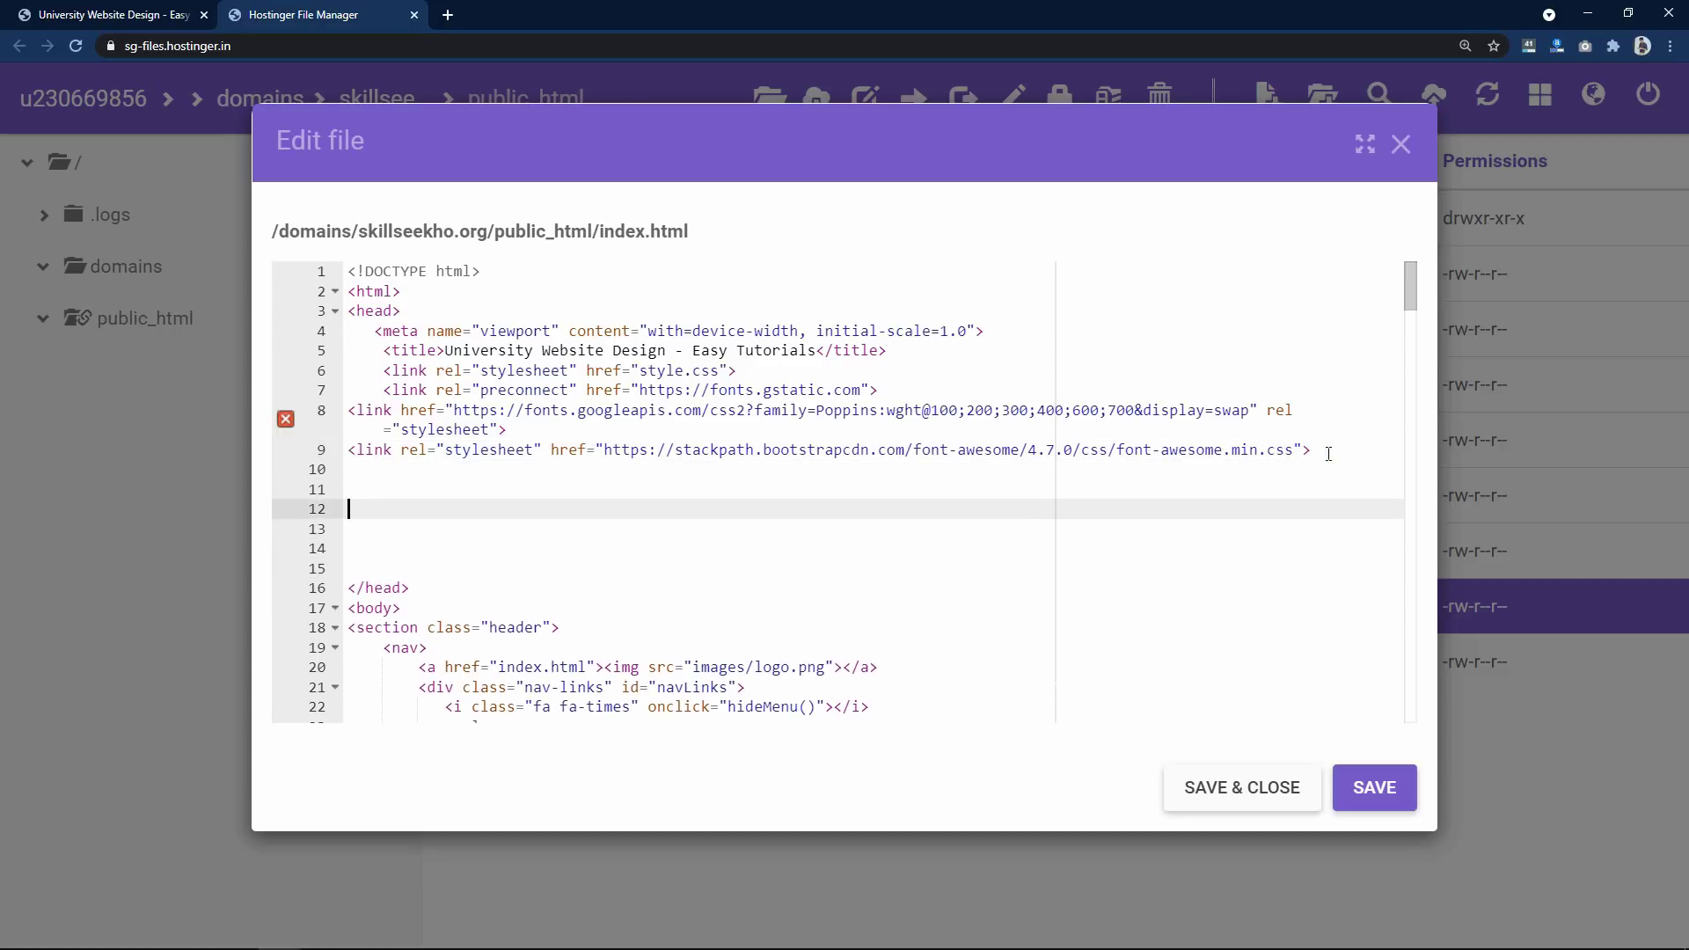
{"action": "key", "text": "Up"}
{"action": "type", "text": "<!-- Global site tag (gtag.js) - Google Analytics --> <script async src=\"https://www.googletagmanager.com/gtag/js?id=G-5XQDVJW81B\"></script> <script>   window.dataLayer = window.dataLayer || [];   function gtag(){dataLayer.push(arguments);}   gtag('js', new Date());    gtag('config', 'G-5XQDVJW81B'); </script>"}
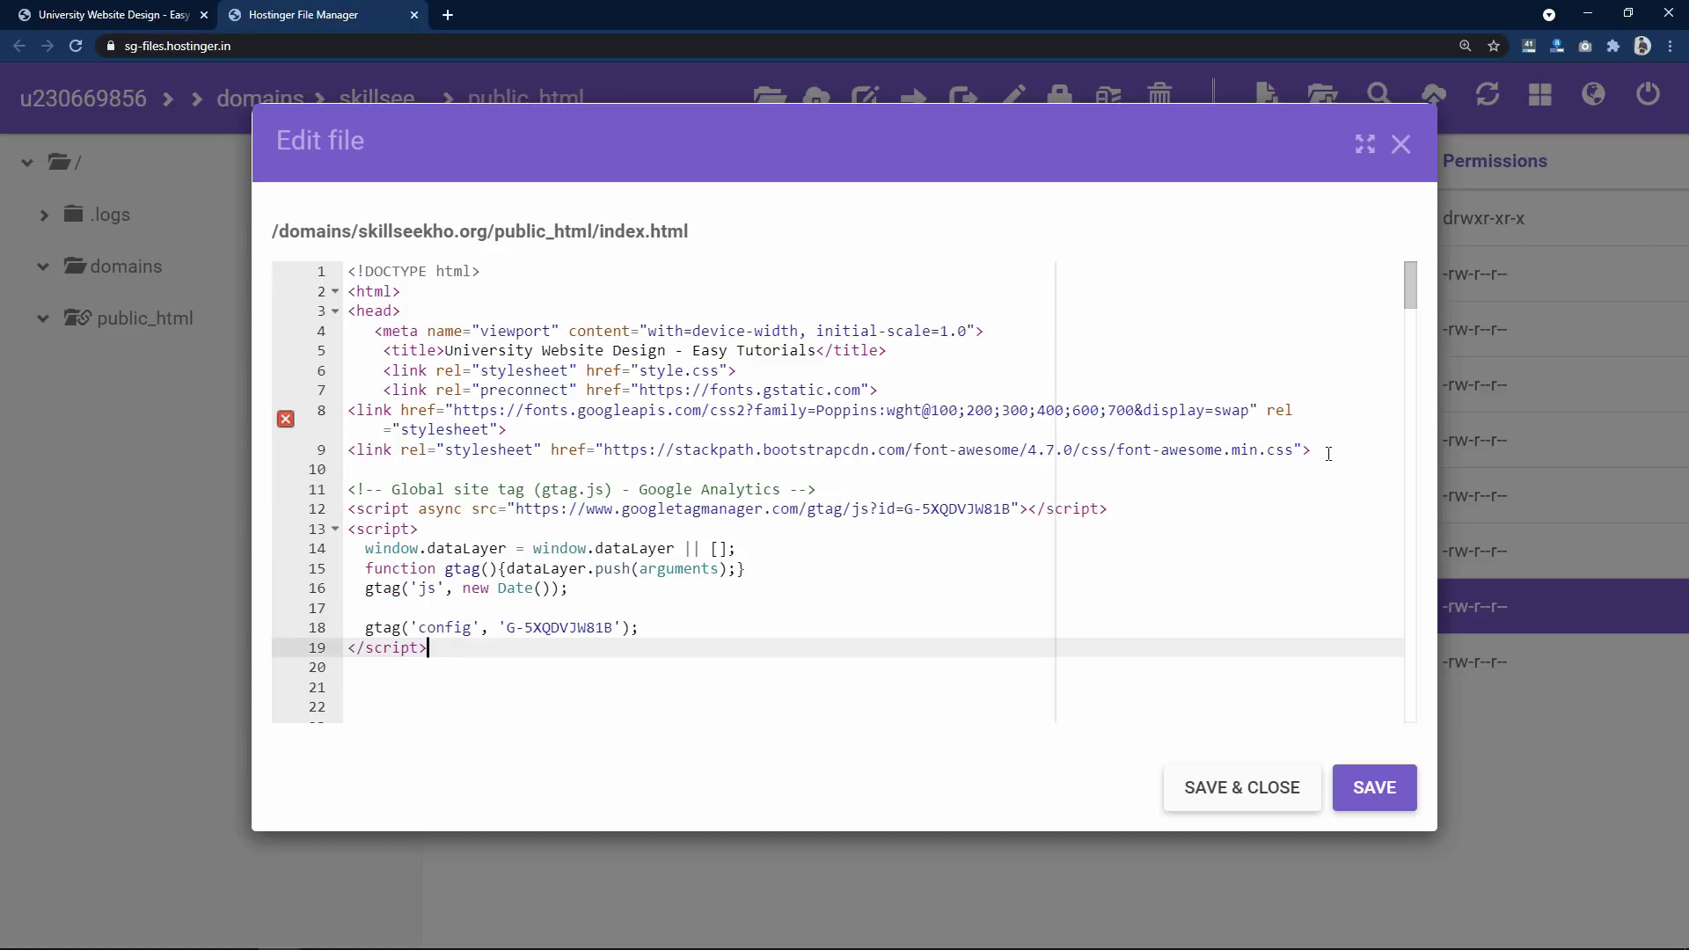
Remove the extra blank lines between the pasted tag and the closing head tag, then save and close index.html
{"action": "scroll", "coordinate": [926, 473], "scroll_direction": "down", "scroll_amount": 2}
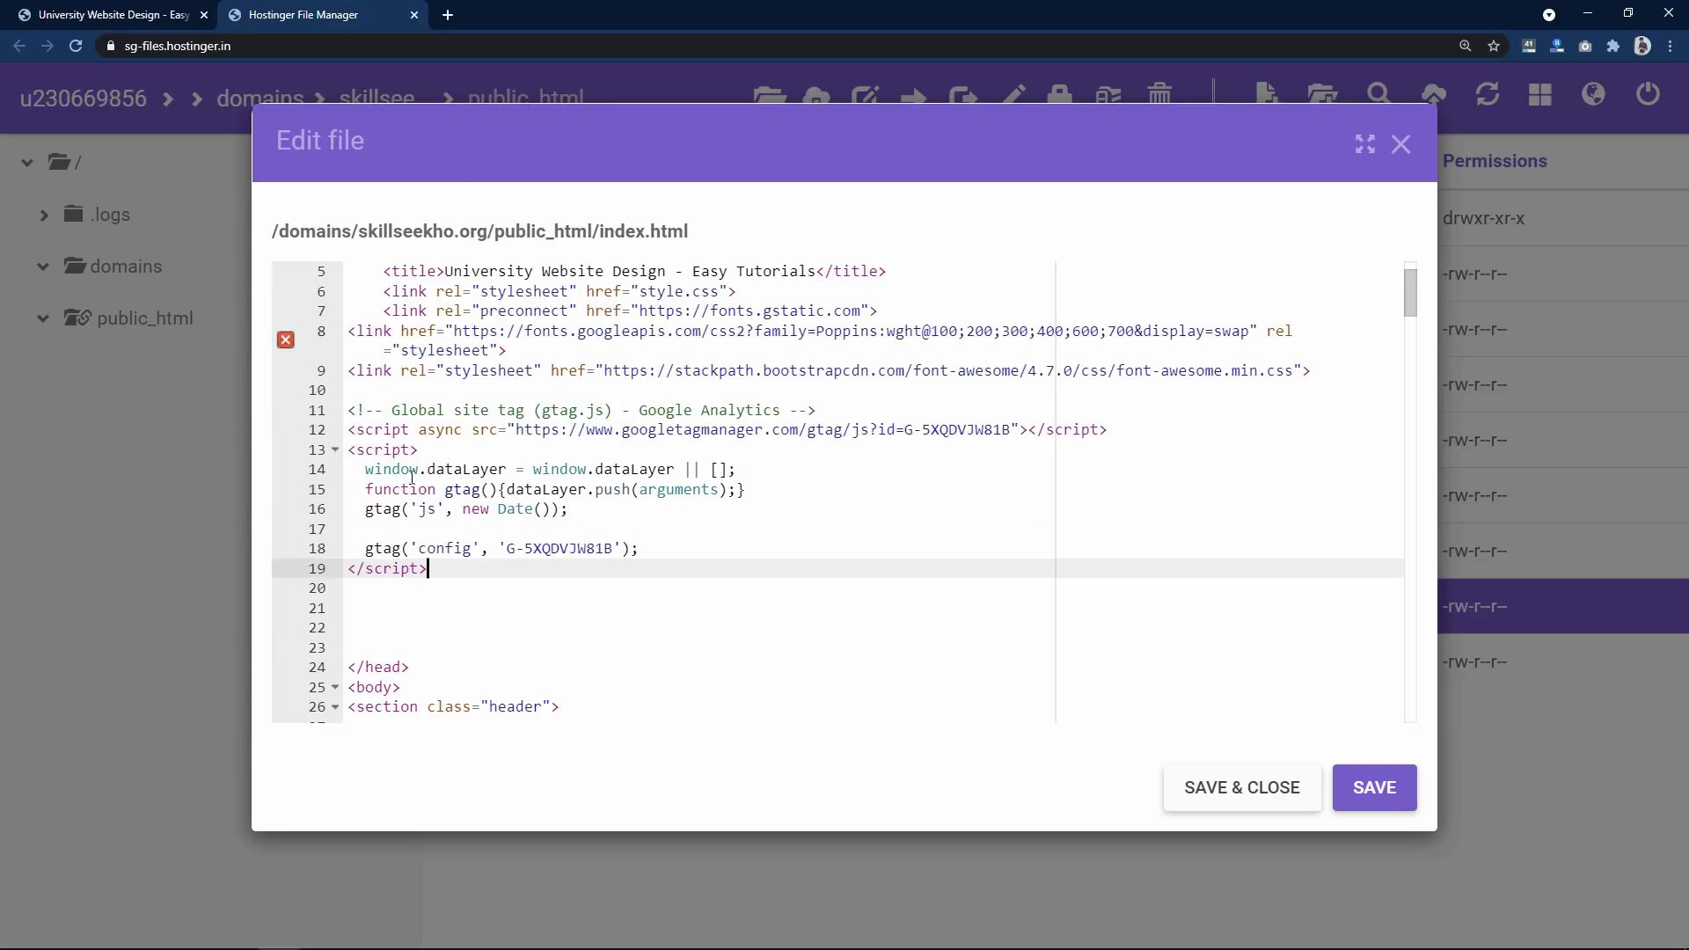
{"action": "left_click_drag", "start_coordinate": [428, 570], "coordinate": [350, 429]}
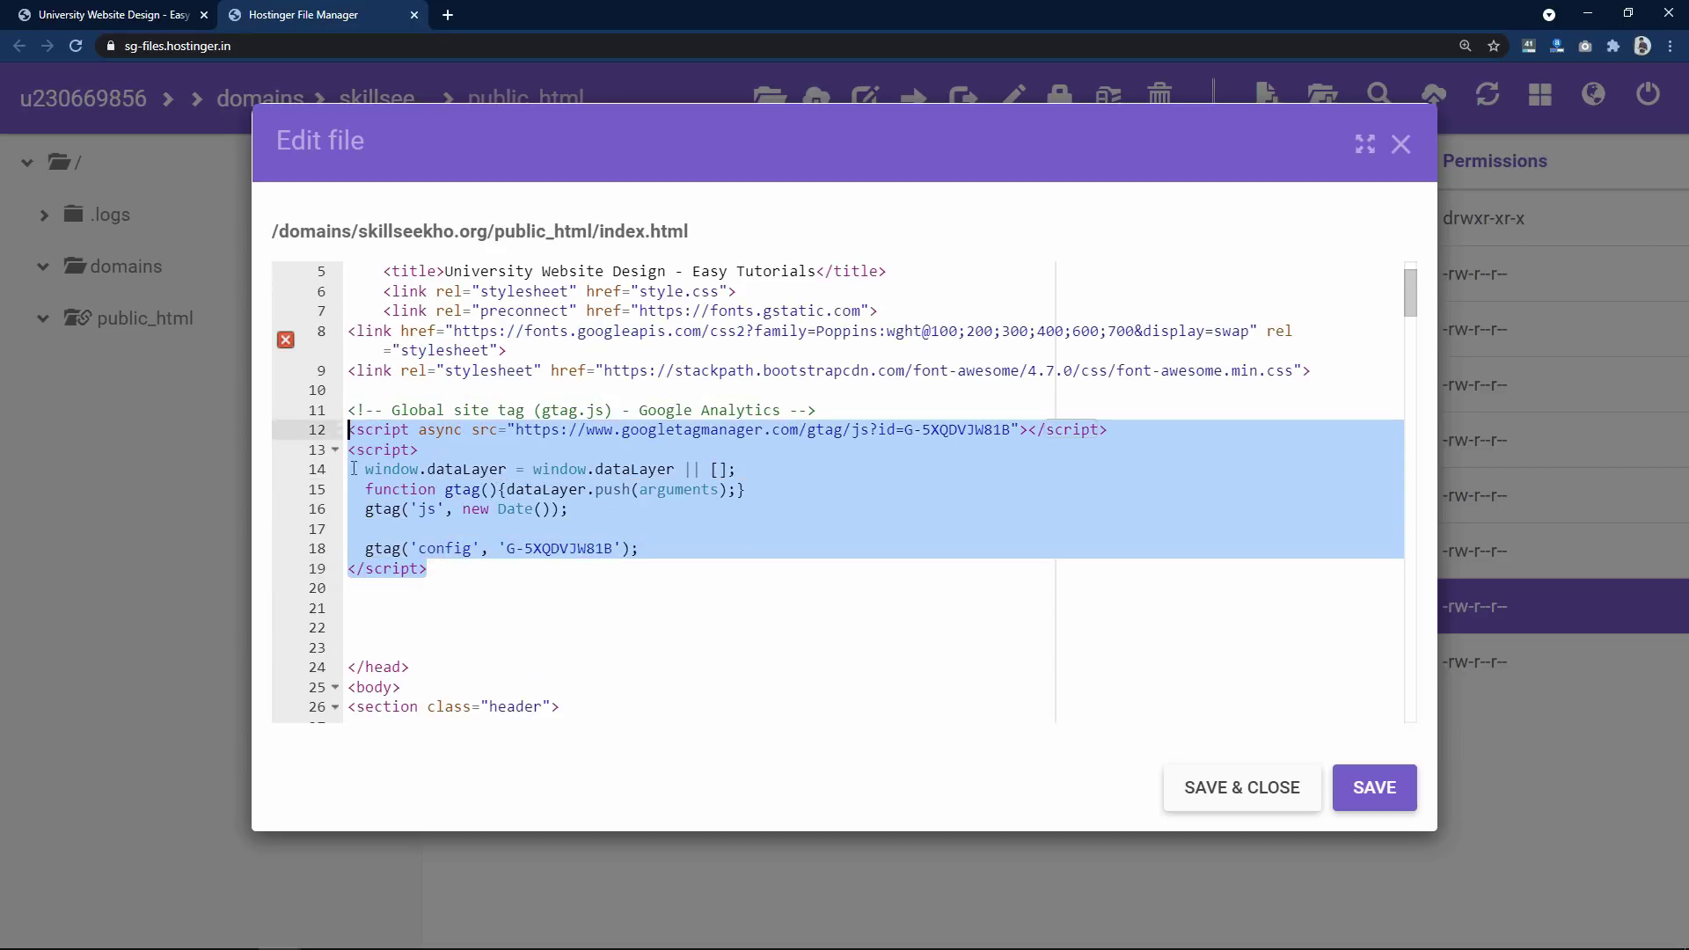
{"action": "left_click", "coordinate": [378, 637]}
{"action": "key", "text": "BackSpace"}
{"action": "key", "text": "BackSpace"}
{"action": "key", "text": "BackSpace"}
{"action": "left_click", "coordinate": [1398, 790]}
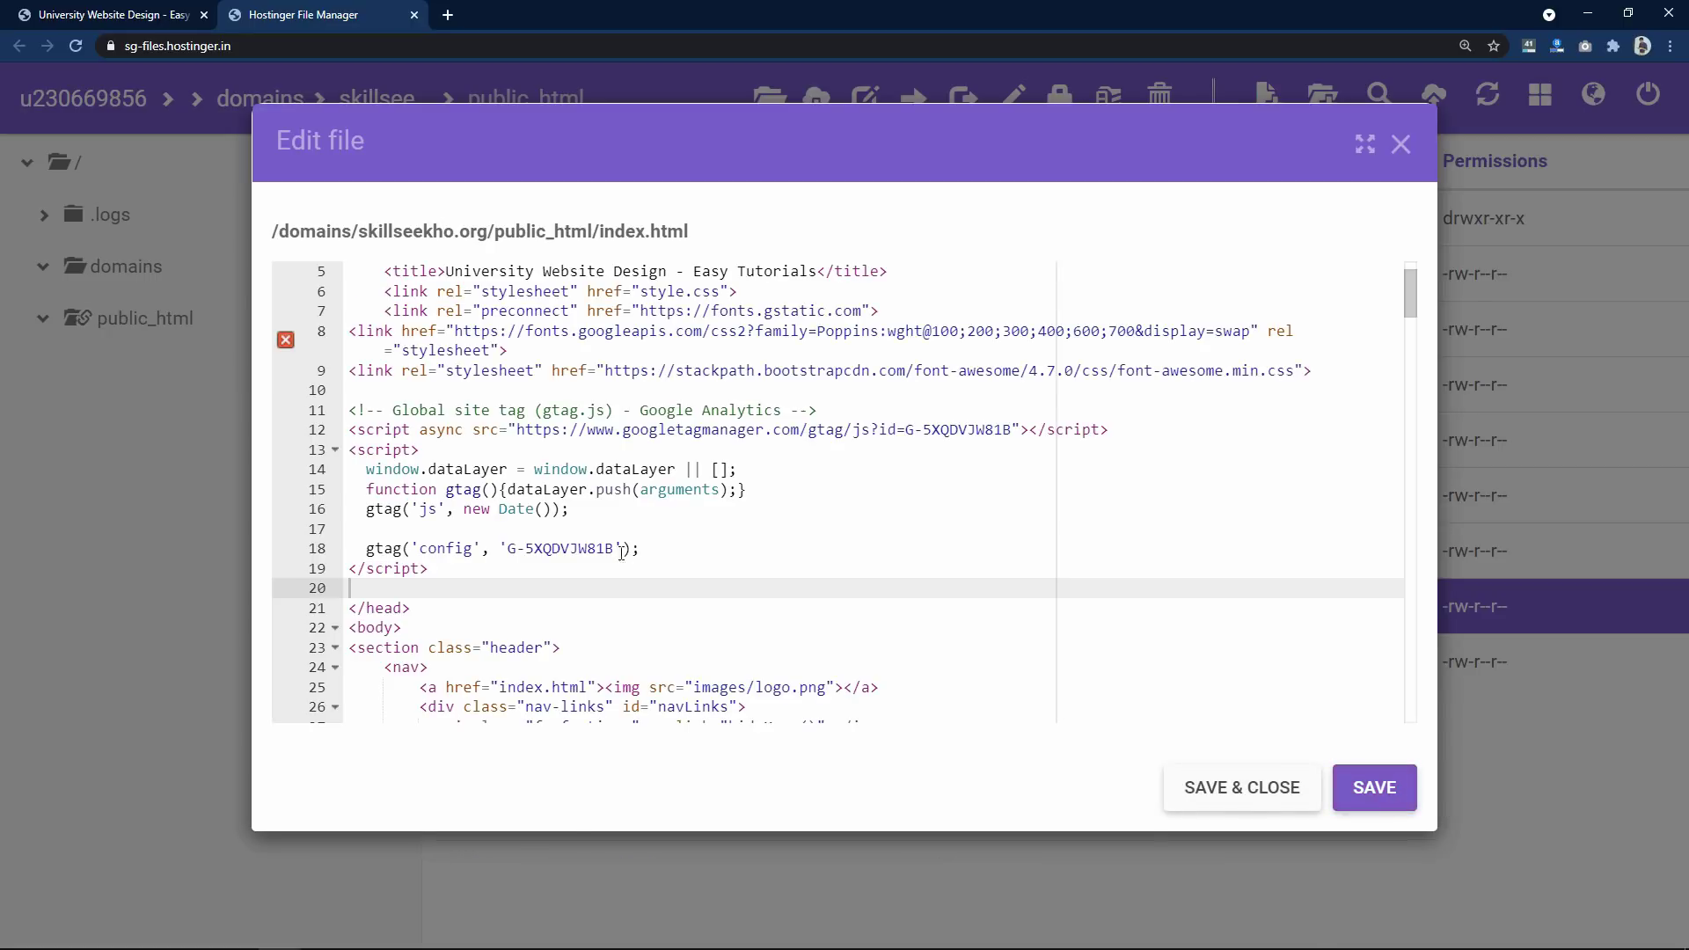
{"action": "left_click", "coordinate": [1238, 796]}
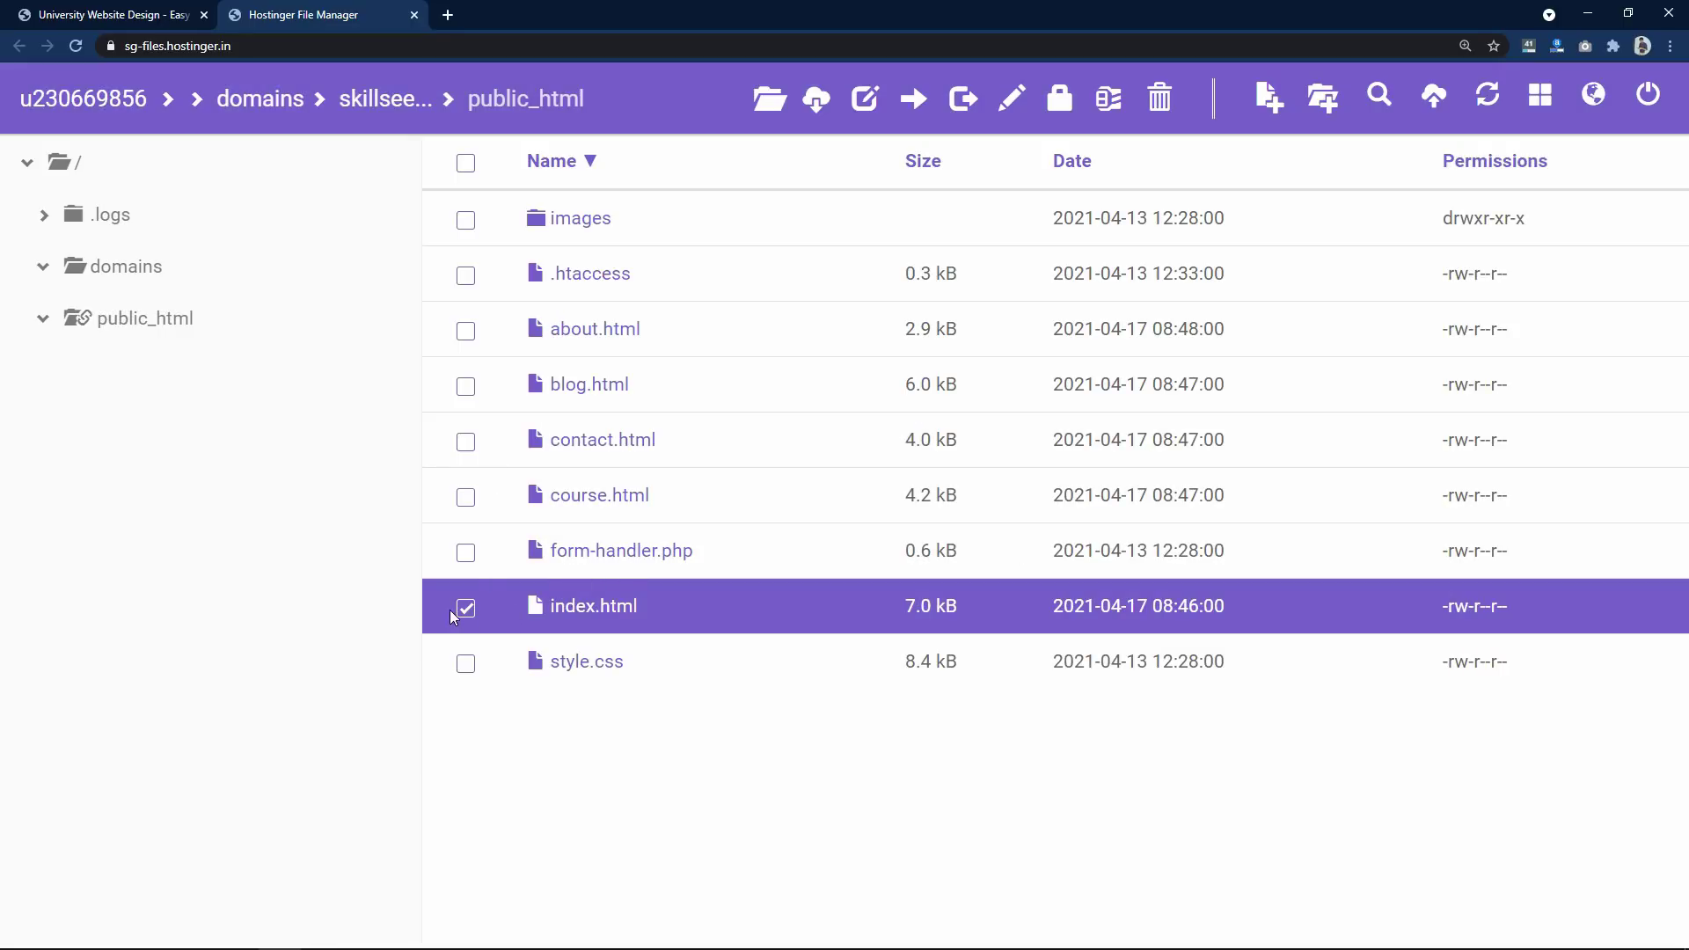
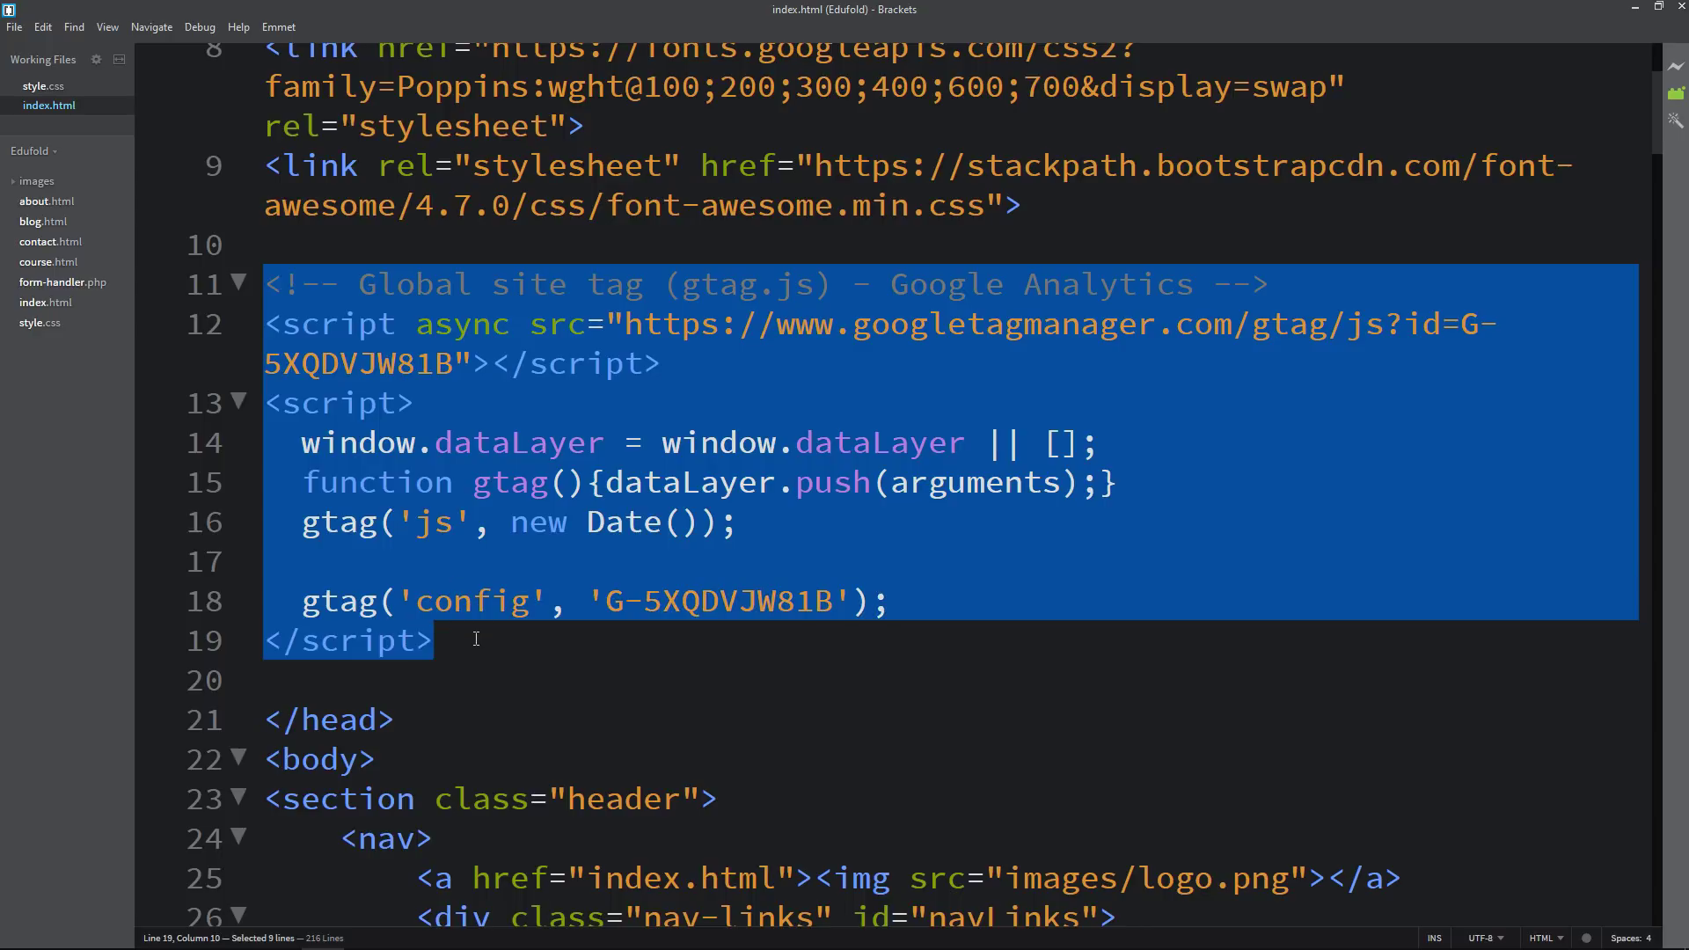
In Brackets, add the Global site tag code to course.html below the font-awesome stylesheet link in the head section and save the file
{"action": "left_click", "coordinate": [472, 636]}
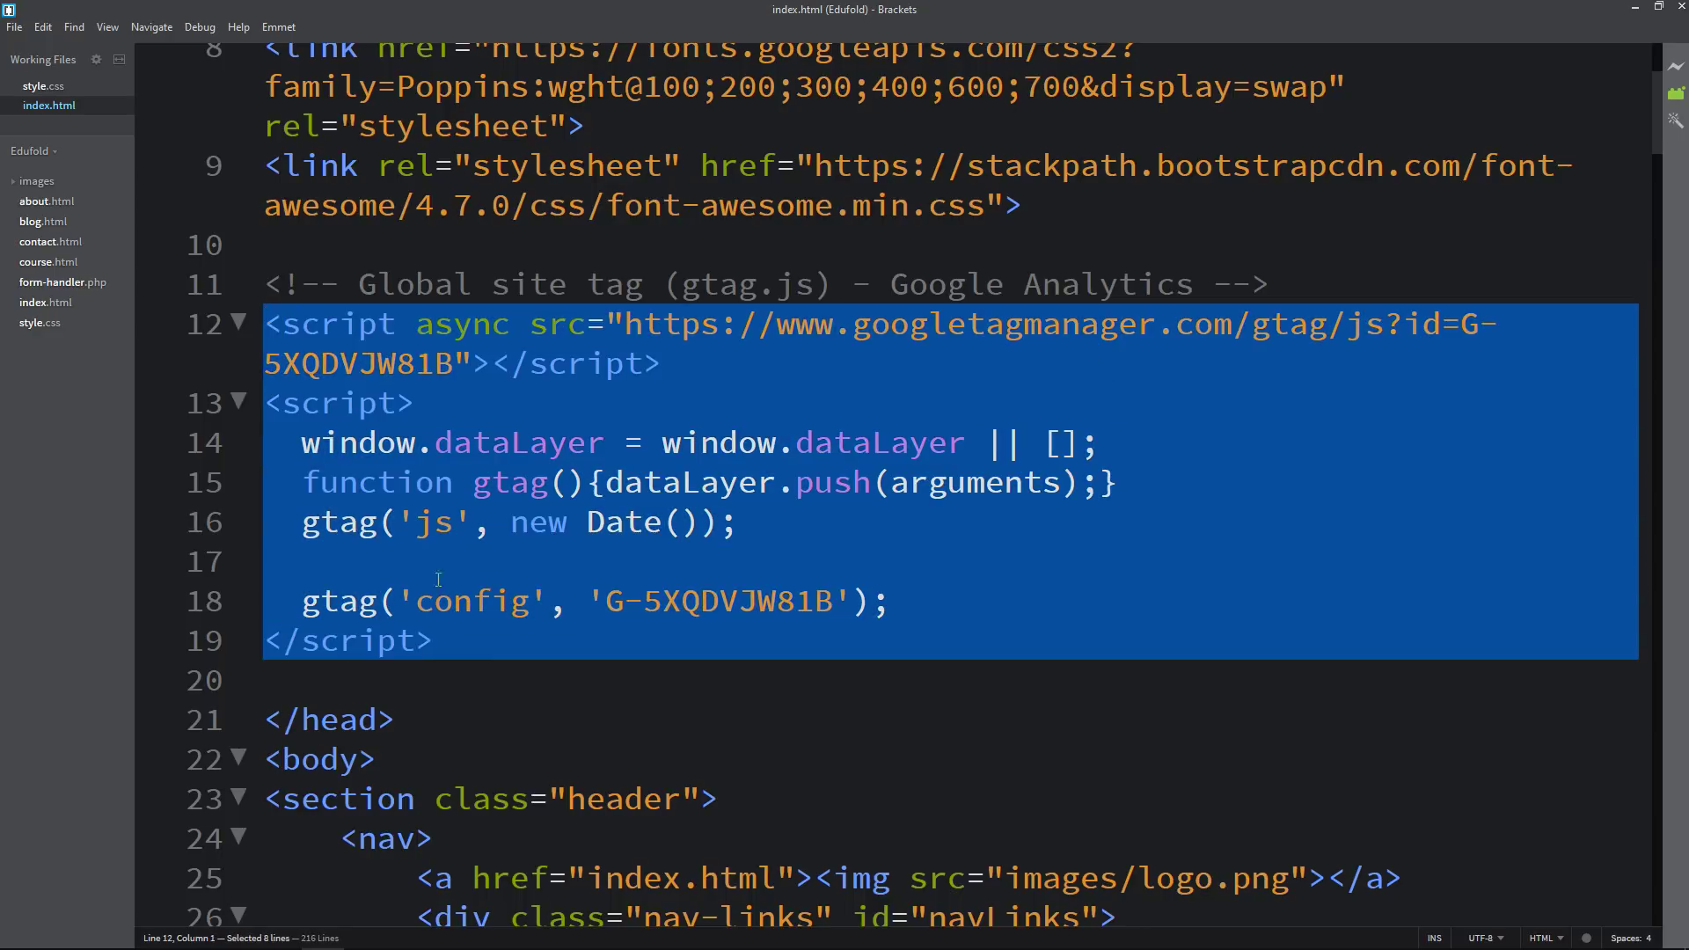
{"action": "left_click", "coordinate": [490, 641]}
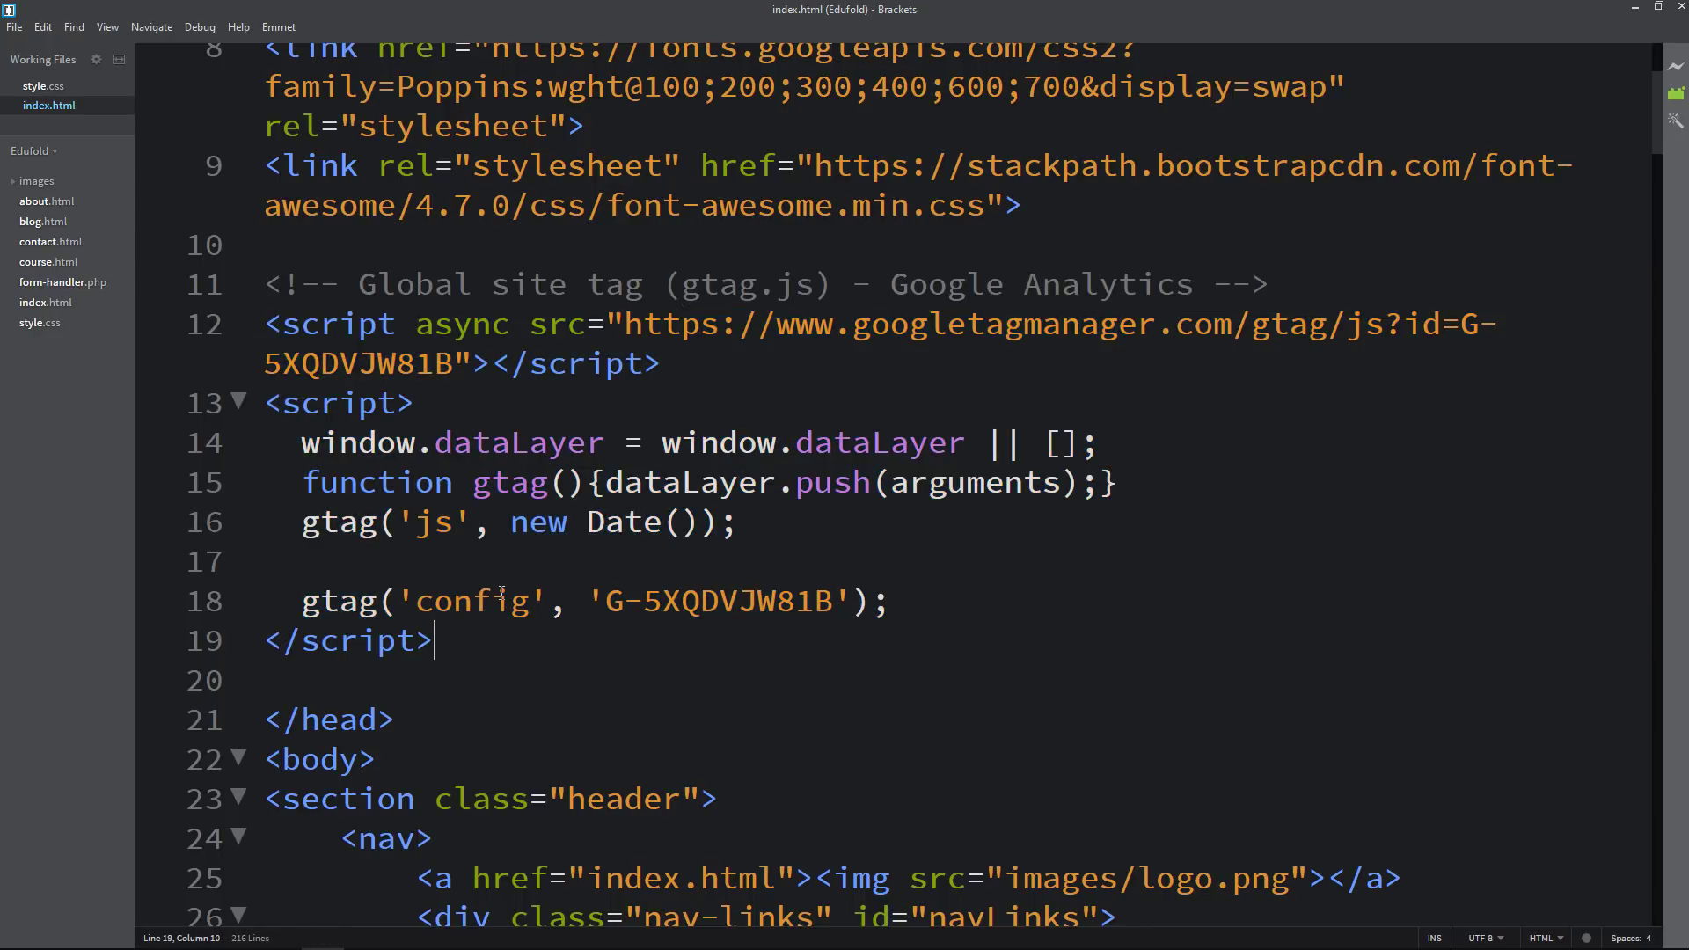
{"action": "left_click", "coordinate": [35, 264]}
{"action": "scroll", "coordinate": [449, 502], "scroll_direction": "down", "scroll_amount": 2}
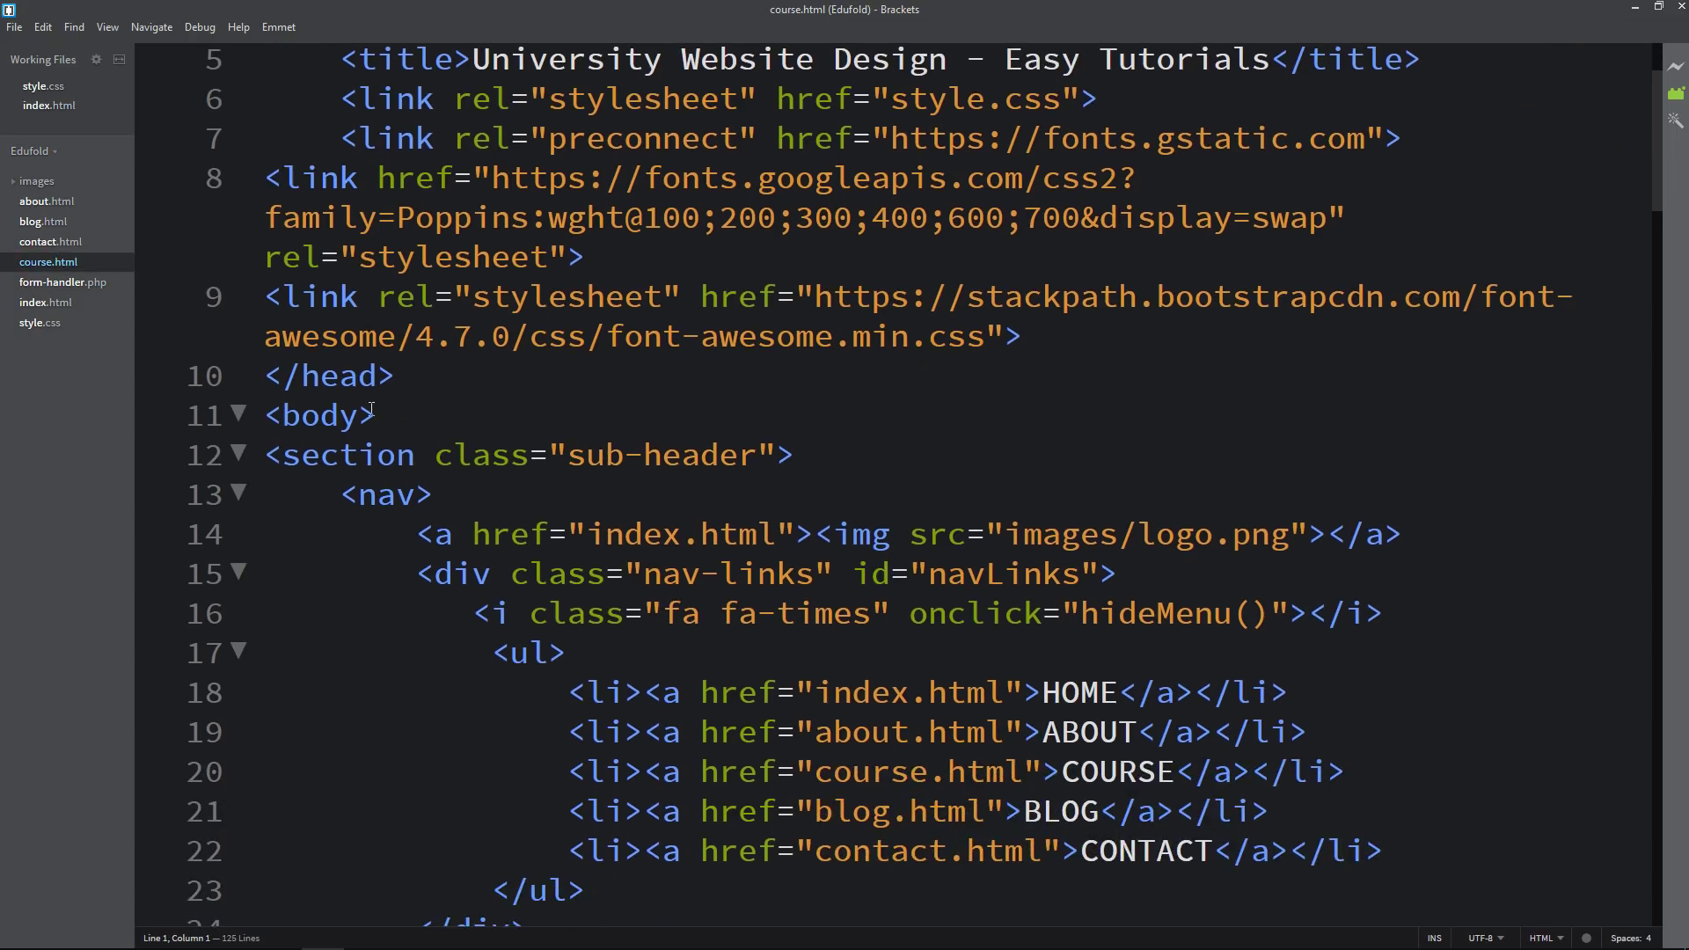
{"action": "left_click", "coordinate": [345, 415]}
{"action": "left_click", "coordinate": [354, 379]}
{"action": "left_click", "coordinate": [1014, 336]}
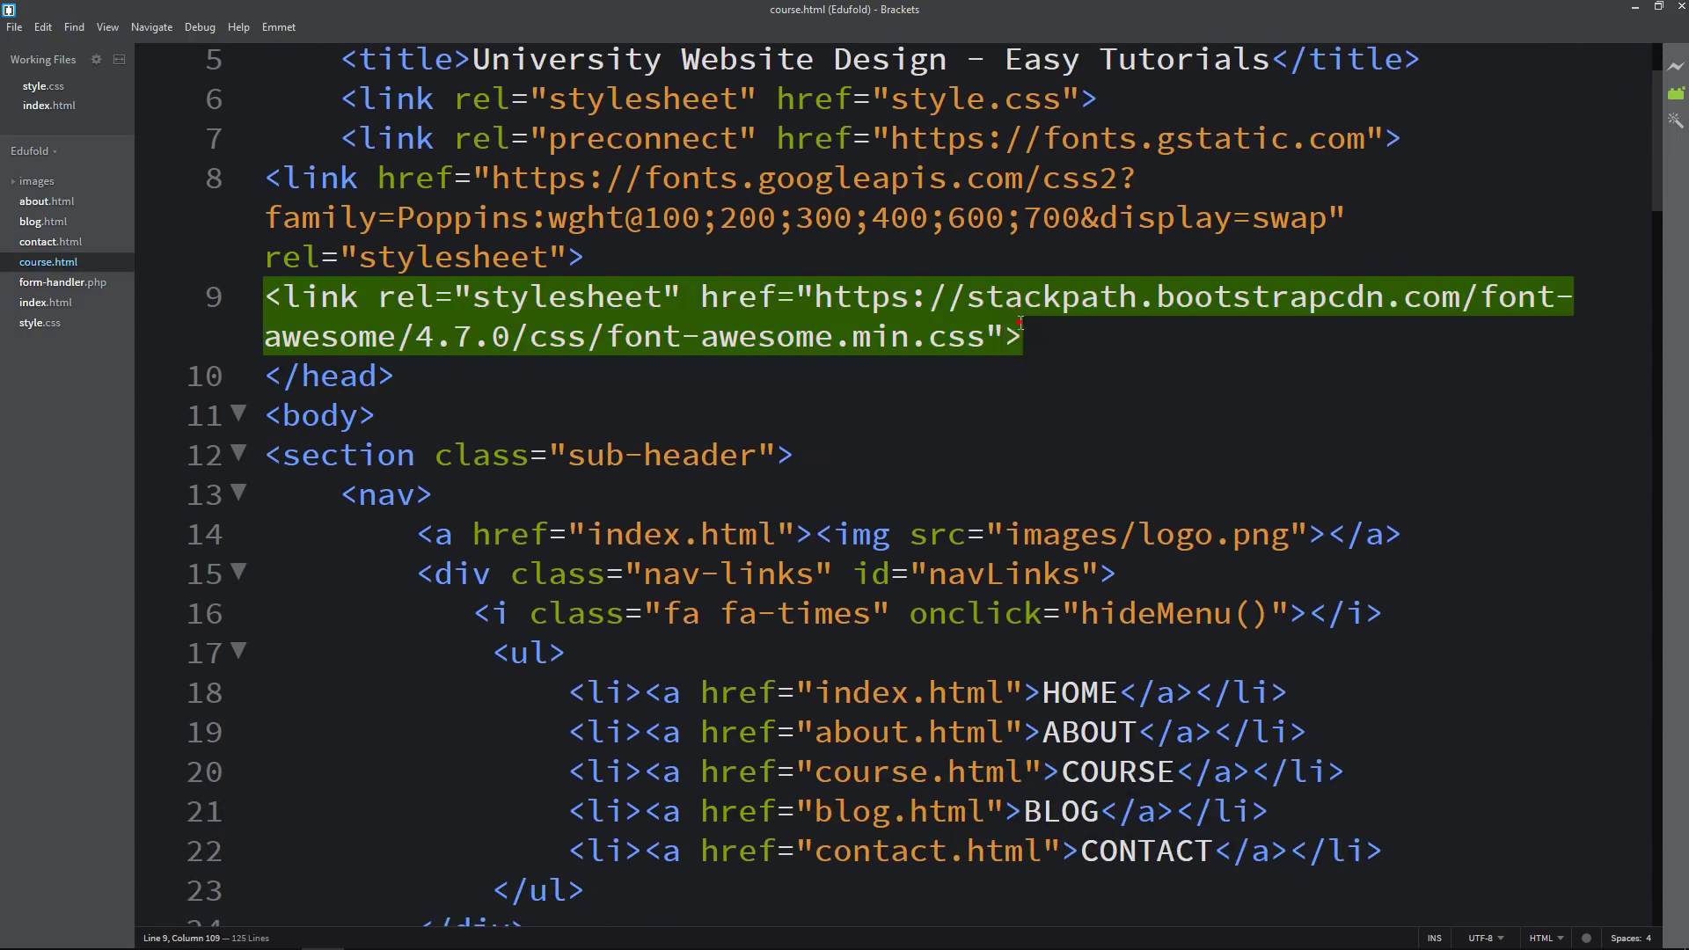
{"action": "left_click", "coordinate": [1042, 323]}
{"action": "key", "text": "Return"}
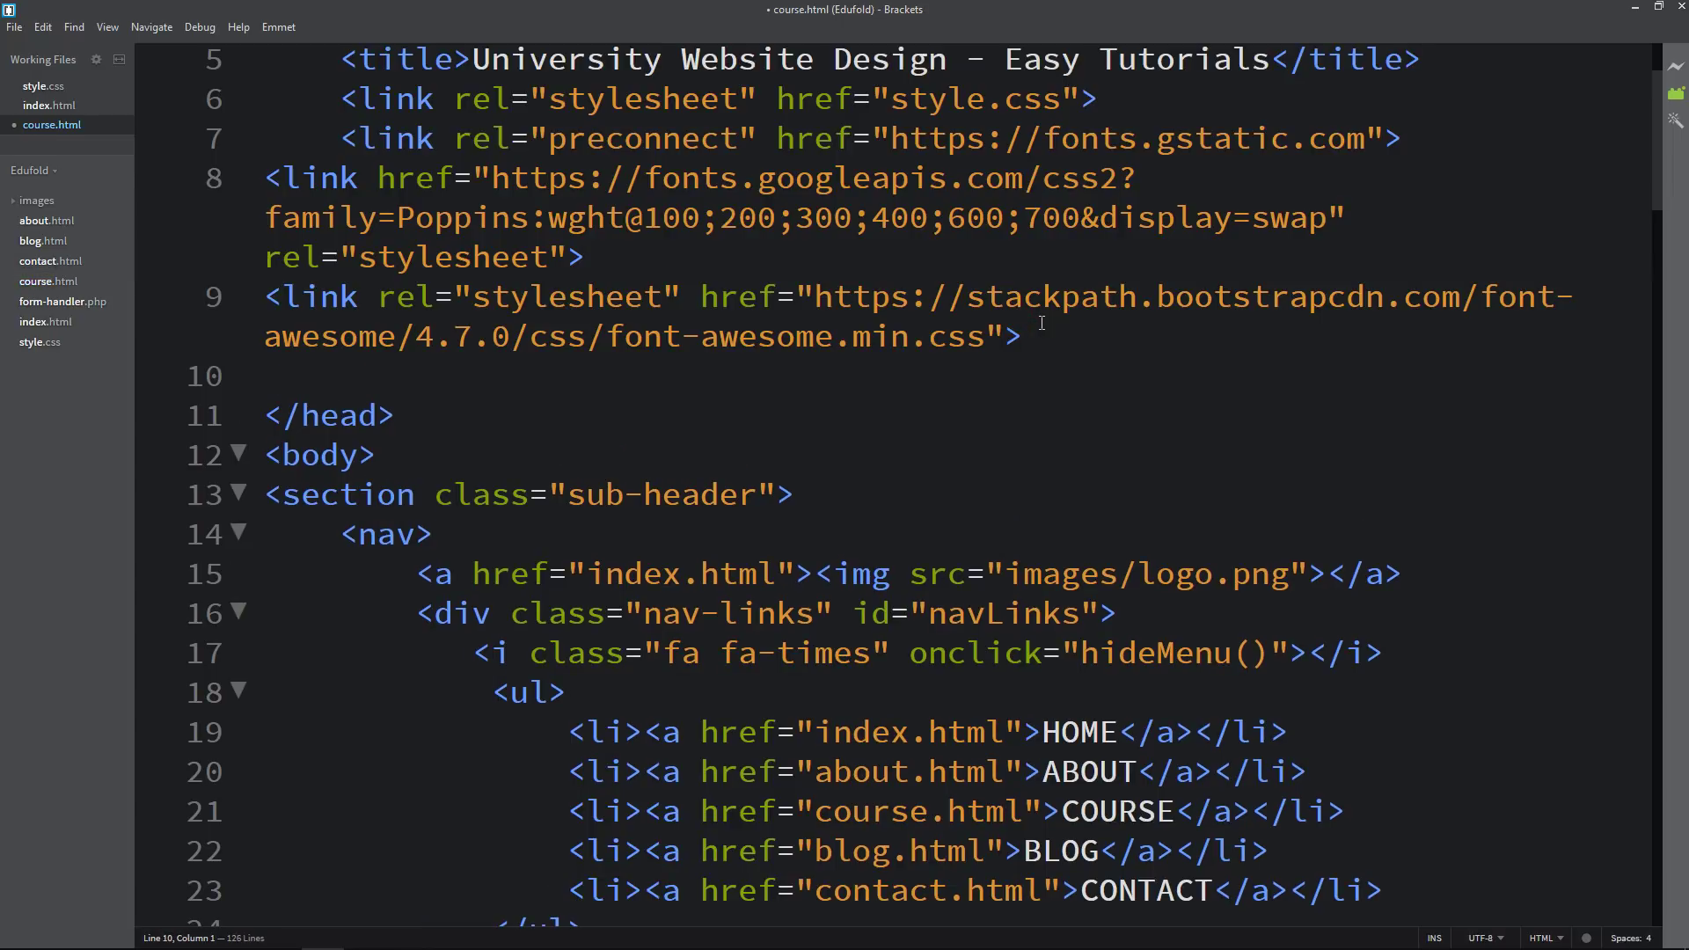
{"action": "key", "text": "Return"}
{"action": "type", "text": "<!-- Global site tag (gtag.js) - Google Analytics --> <script async src=\"https://www.googletagmanager.com/gtag/js?id=G-5XQDVJW81B\"></script> <script>   window.dataLayer = window.dataLayer || [];   function gtag(){dataLayer.push(arguments);}   gtag('js', new Date());    gtag('config', 'G-5XQDVJW81B'); </script>"}
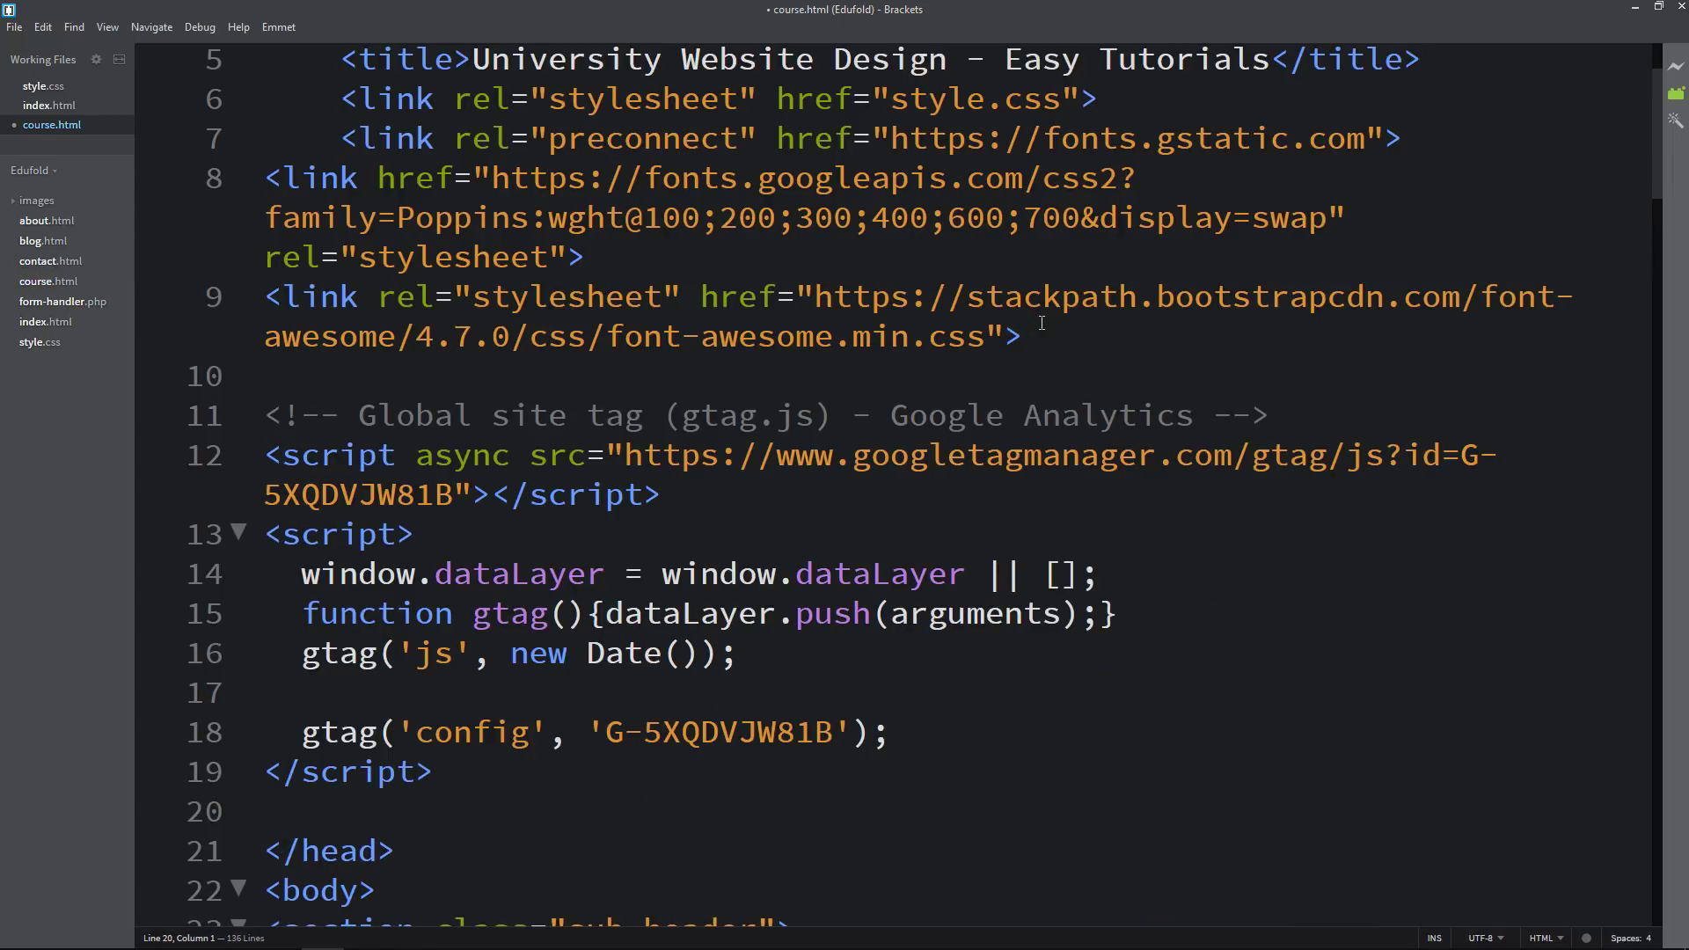
{"action": "key", "text": "ctrl+s"}
{"action": "scroll", "coordinate": [1025, 324], "scroll_direction": "down", "scroll_amount": 2}
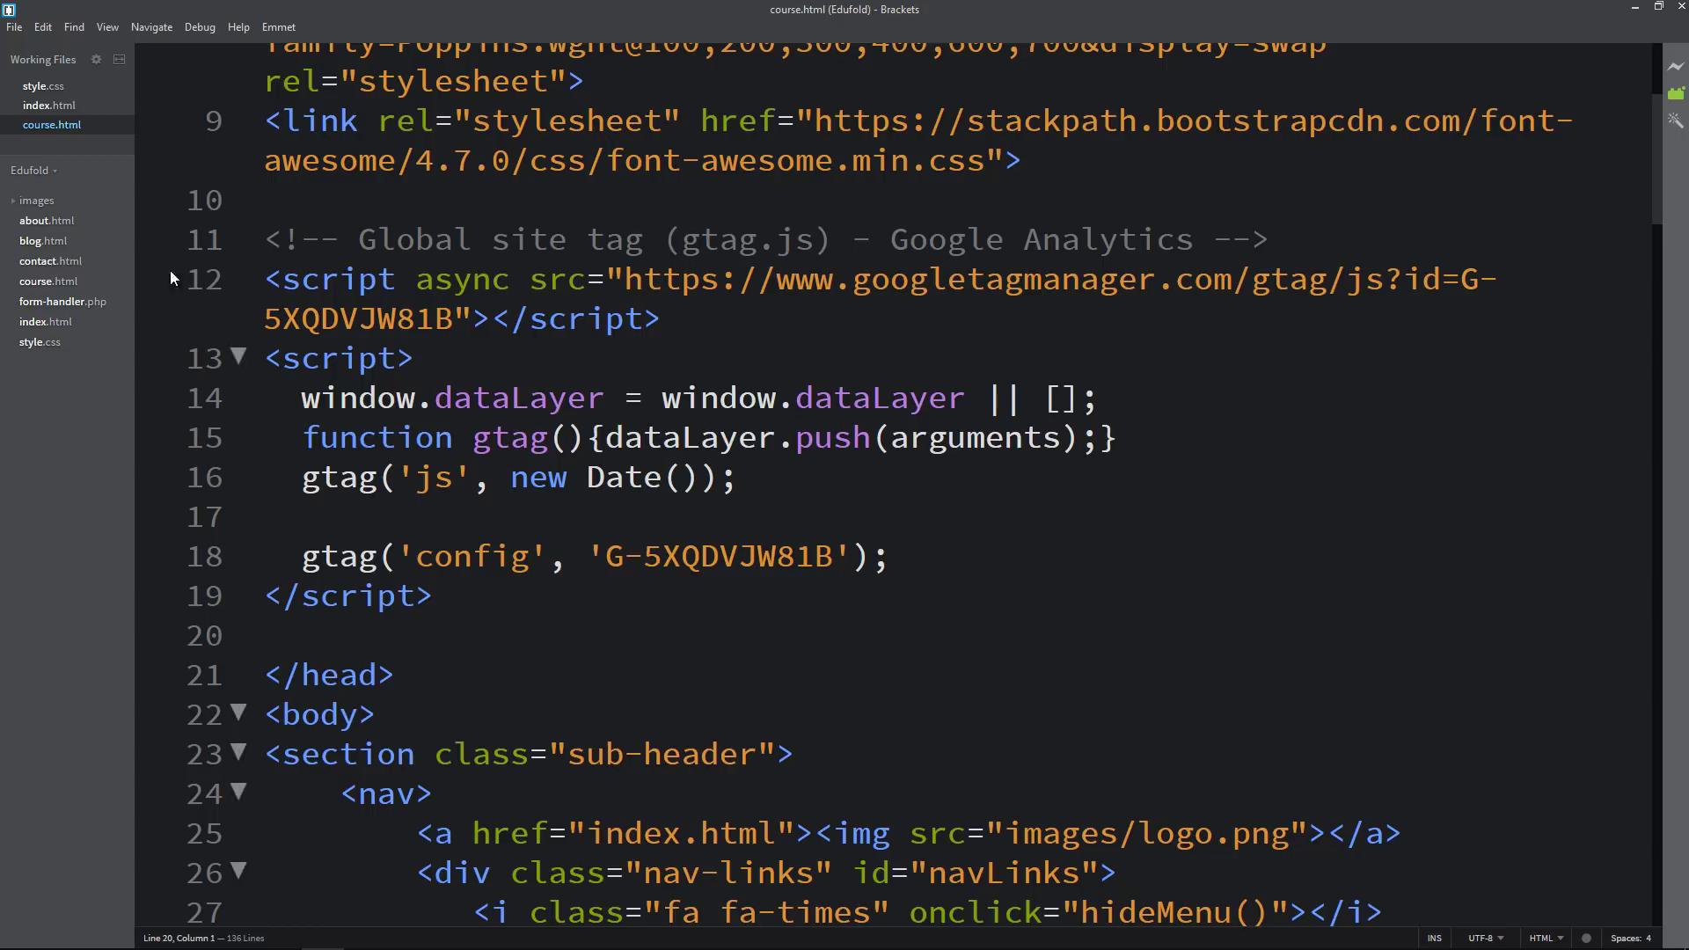
Add the Global site tag code to about.html's head section below the font-awesome stylesheet link and save the file
{"action": "left_click", "coordinate": [40, 221]}
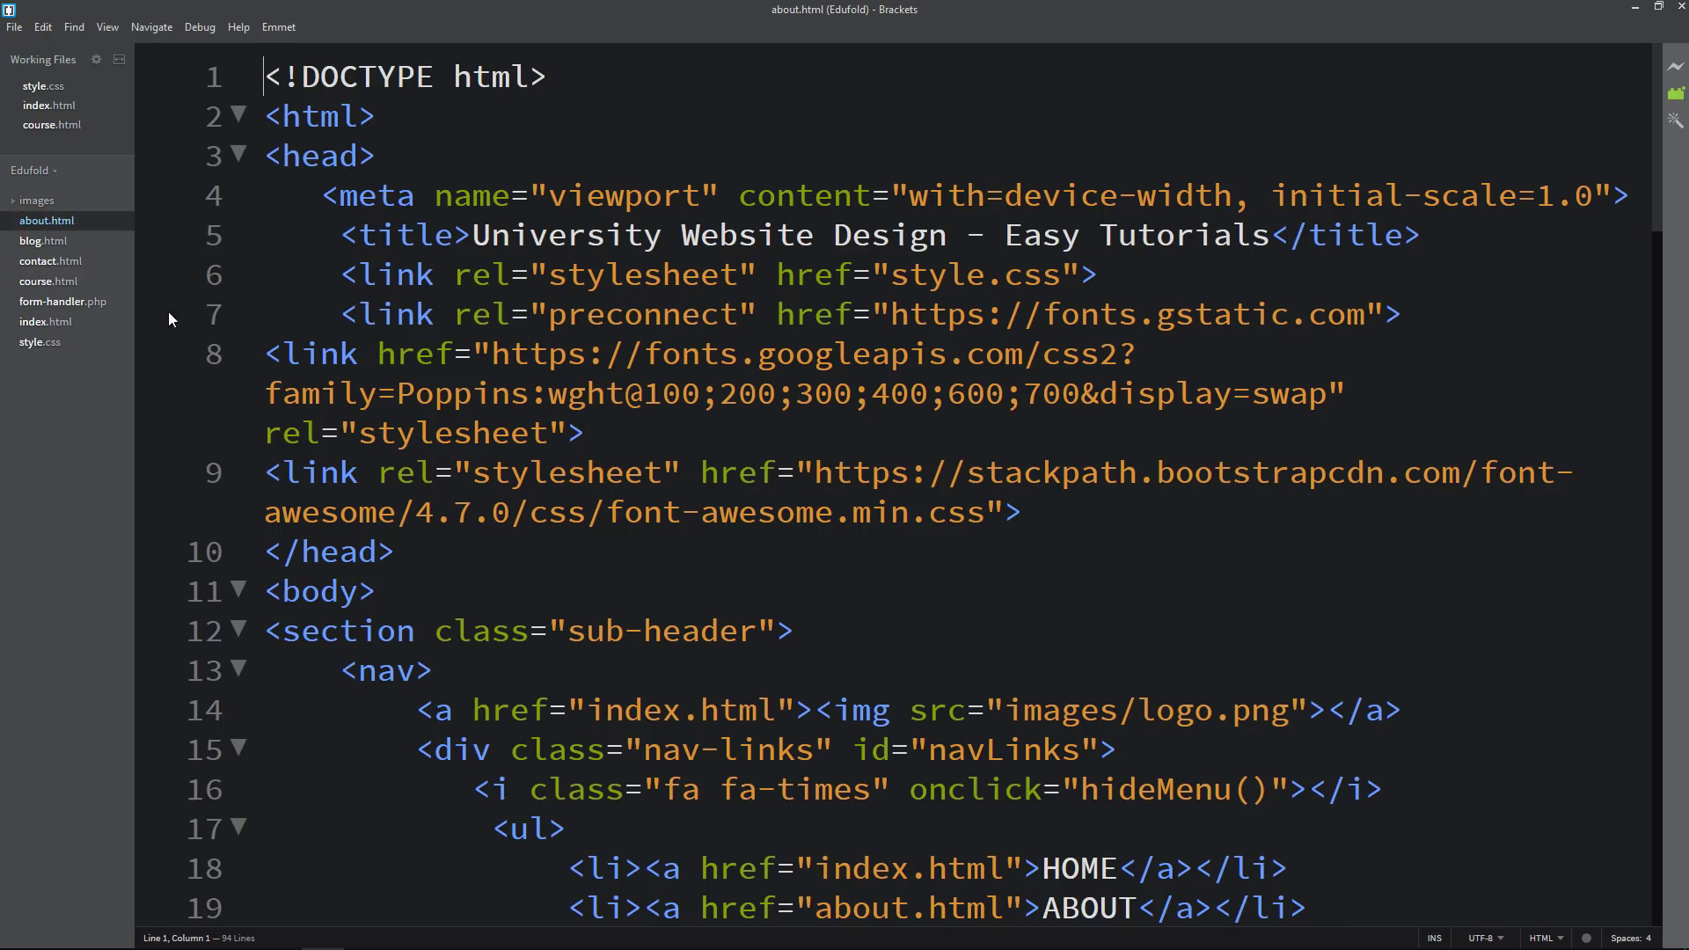
{"action": "left_click", "coordinate": [1056, 510]}
{"action": "key", "text": "Return"}
{"action": "key", "text": "Return"}
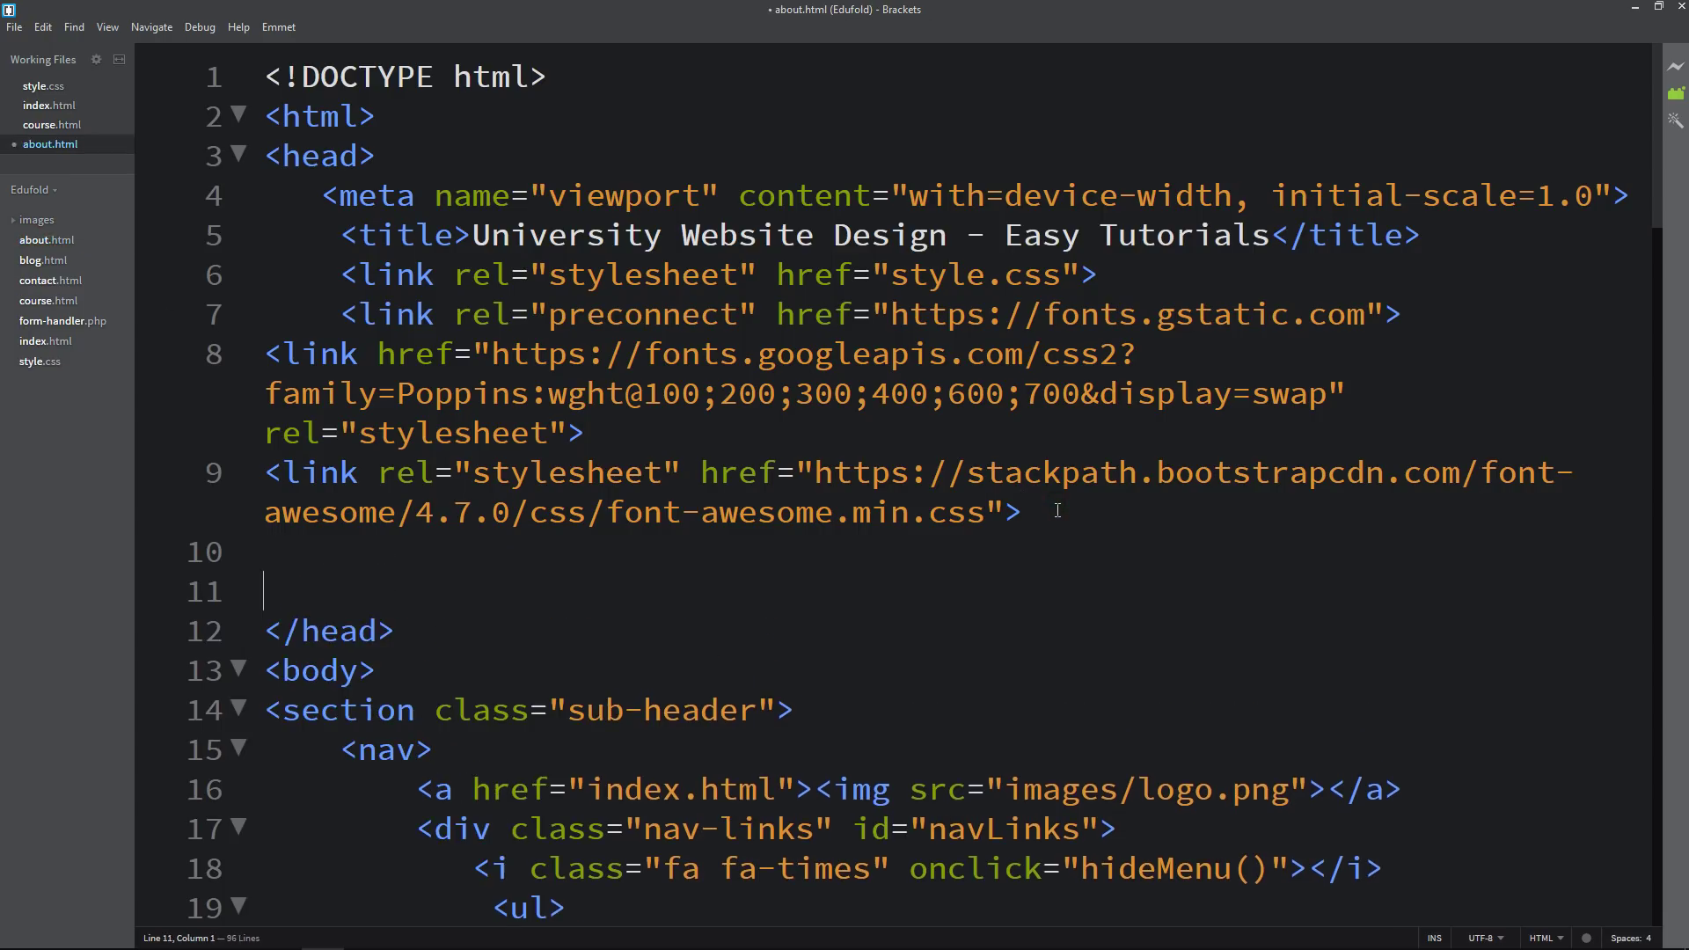
{"action": "type", "text": "<!-- Global site tag (gtag.js) - Google Analytics --> <script async src=\"https://www.googletagmanager.com/gtag/js?id=G-5XQDVJW81B\"></script> <script>   window.dataLayer = window.dataLayer || [];   function gtag(){dataLayer.push(arguments);}   gtag('js', new Date());    gtag('config', 'G-5XQDVJW81B'); </script>"}
{"action": "scroll", "coordinate": [1056, 511], "scroll_direction": "down", "scroll_amount": 2}
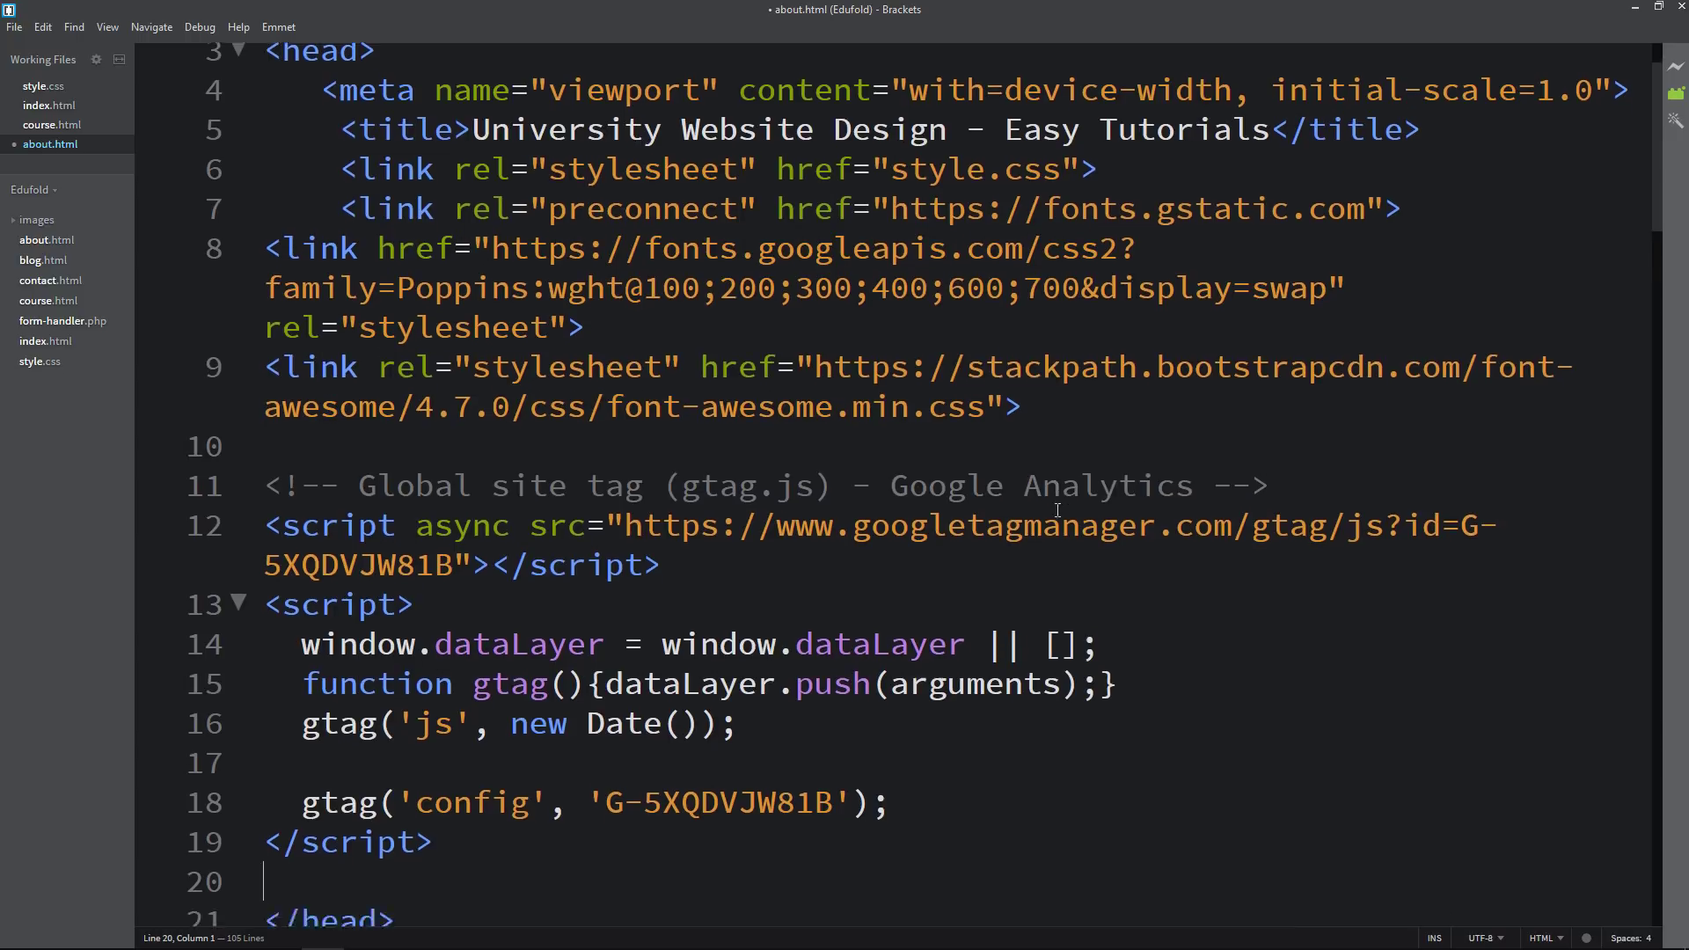
{"action": "key", "text": "ctrl+s"}
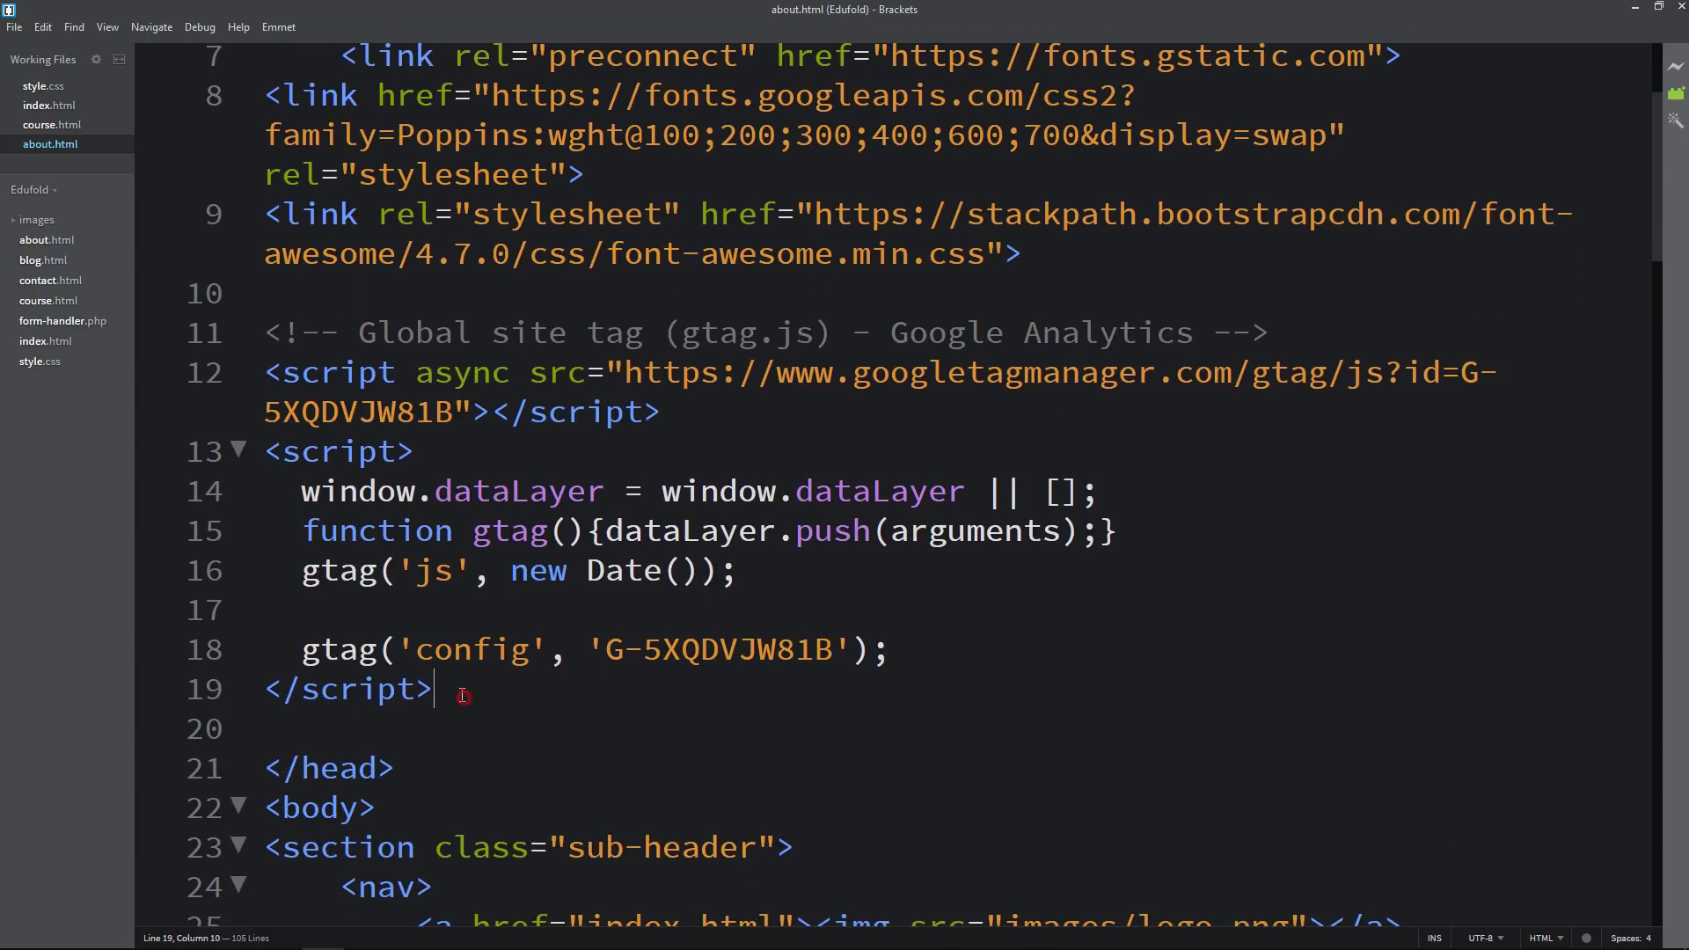
Copy the Global site tag code from about.html into contact.html's head section below the font-awesome stylesheet link and save the file
{"action": "left_click_drag", "start_coordinate": [452, 689], "coordinate": [225, 329]}
{"action": "key", "text": "ctrl+c"}
{"action": "left_click", "coordinate": [364, 304]}
{"action": "left_click", "coordinate": [30, 281]}
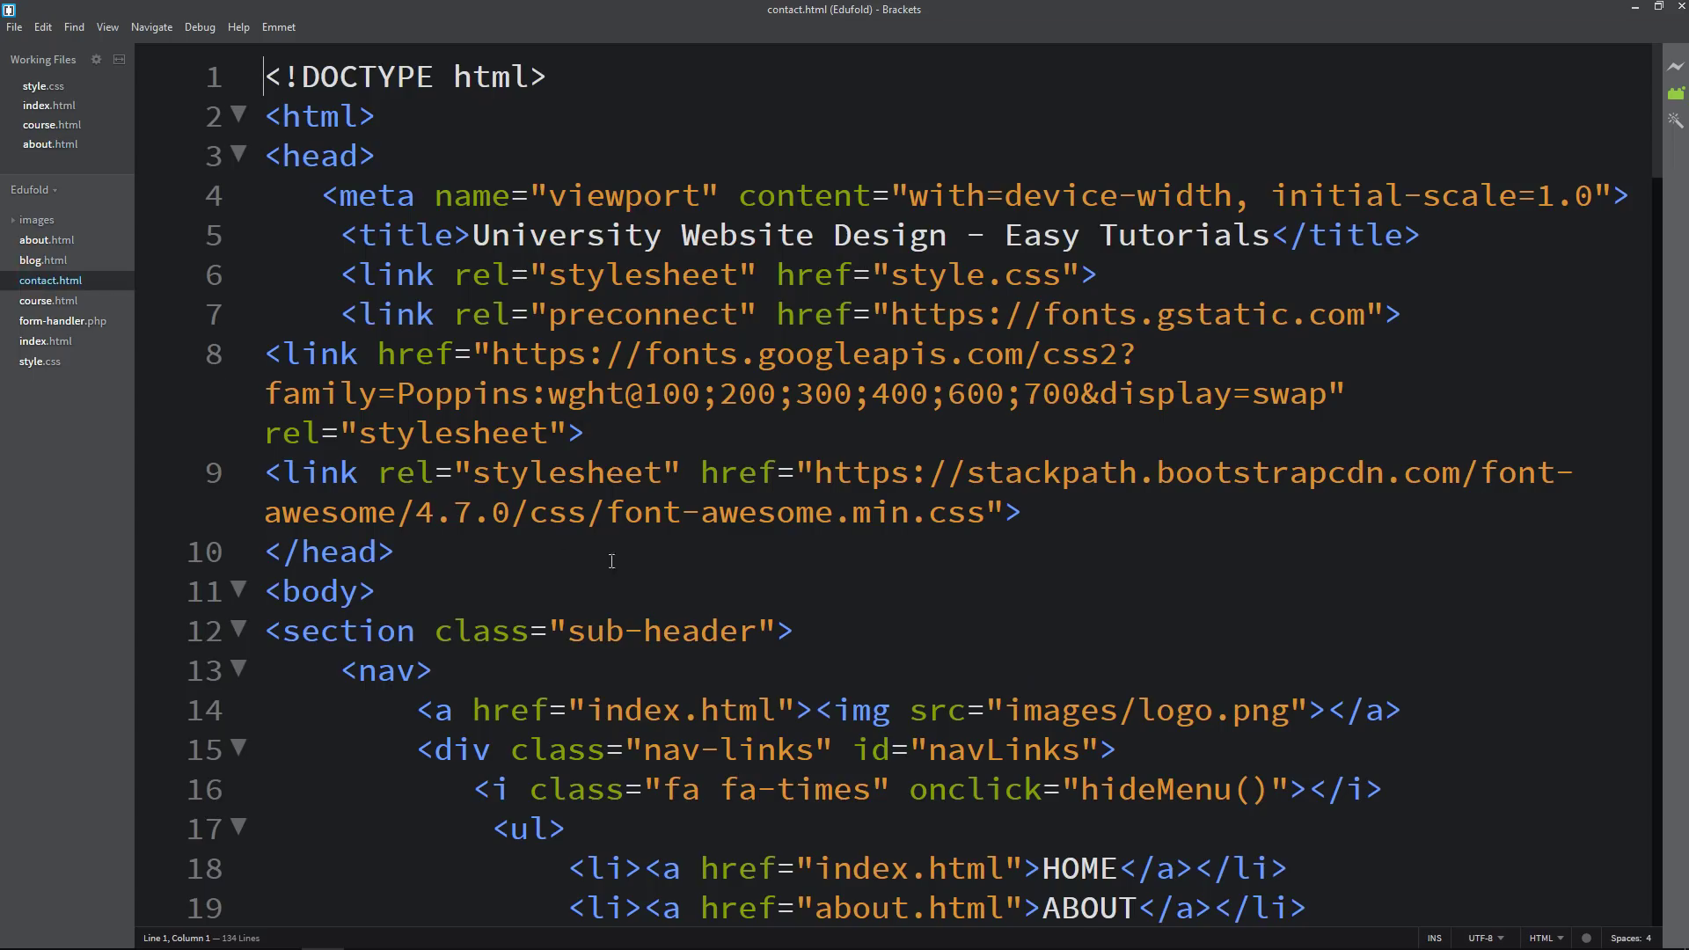
{"action": "left_click", "coordinate": [1070, 503]}
{"action": "key", "text": "Return"}
{"action": "key", "text": "Return"}
{"action": "key", "text": "Return"}
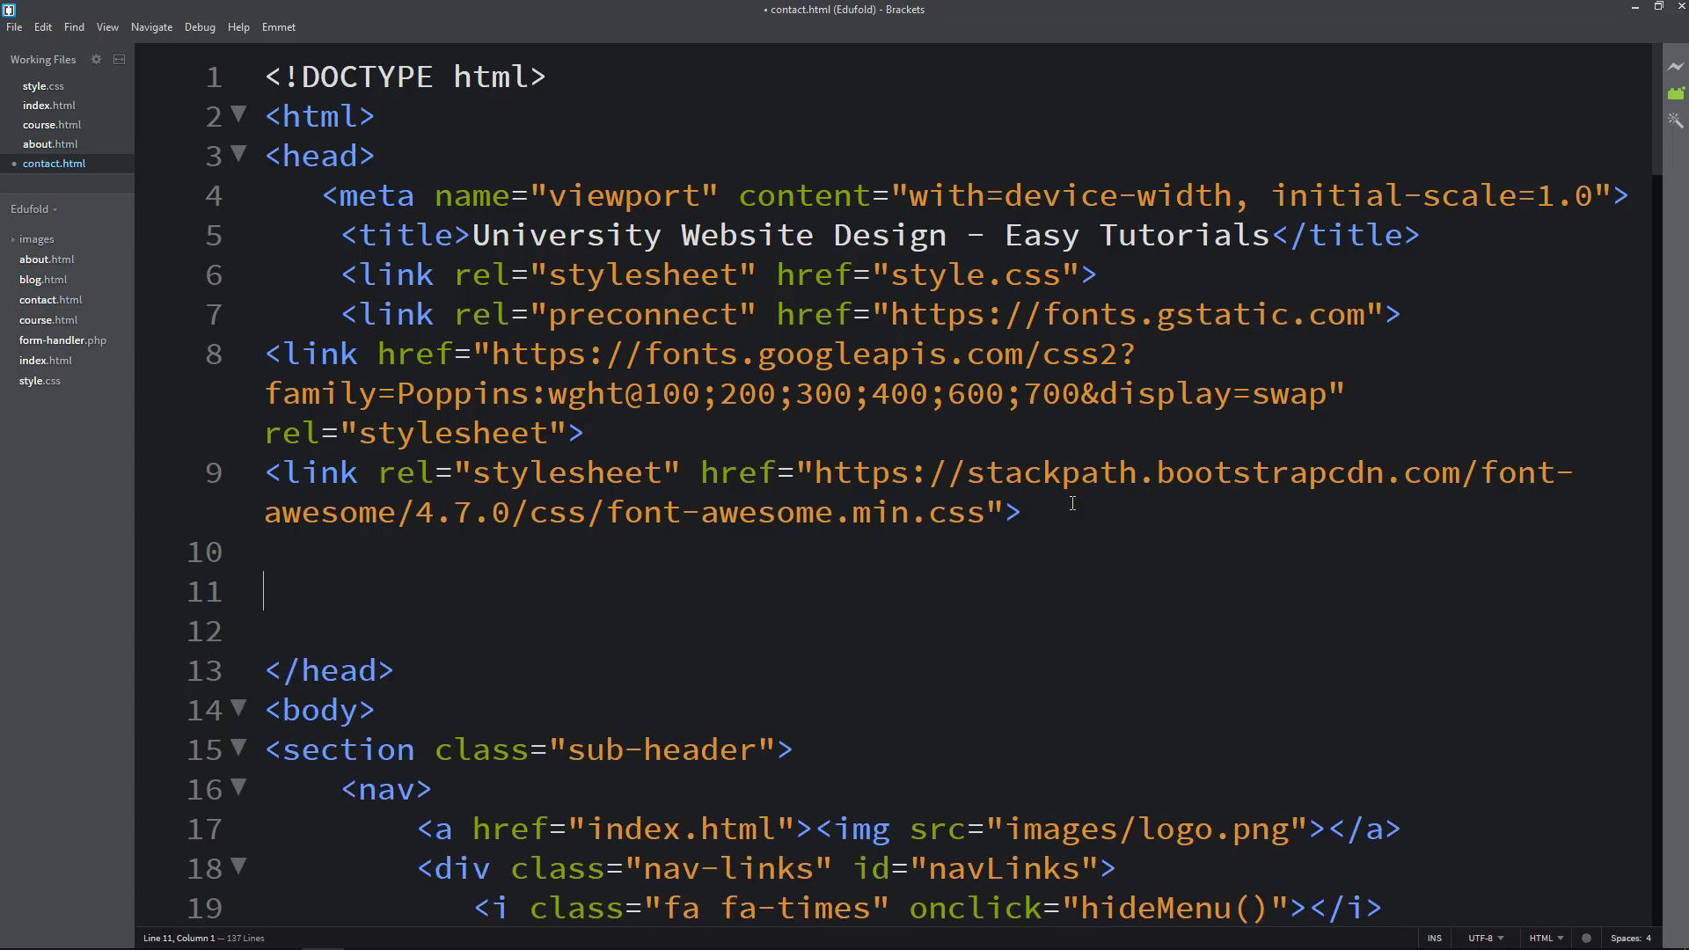
{"action": "key", "text": "ctrl+v"}
{"action": "scroll", "coordinate": [1073, 503], "scroll_direction": "down", "scroll_amount": 2}
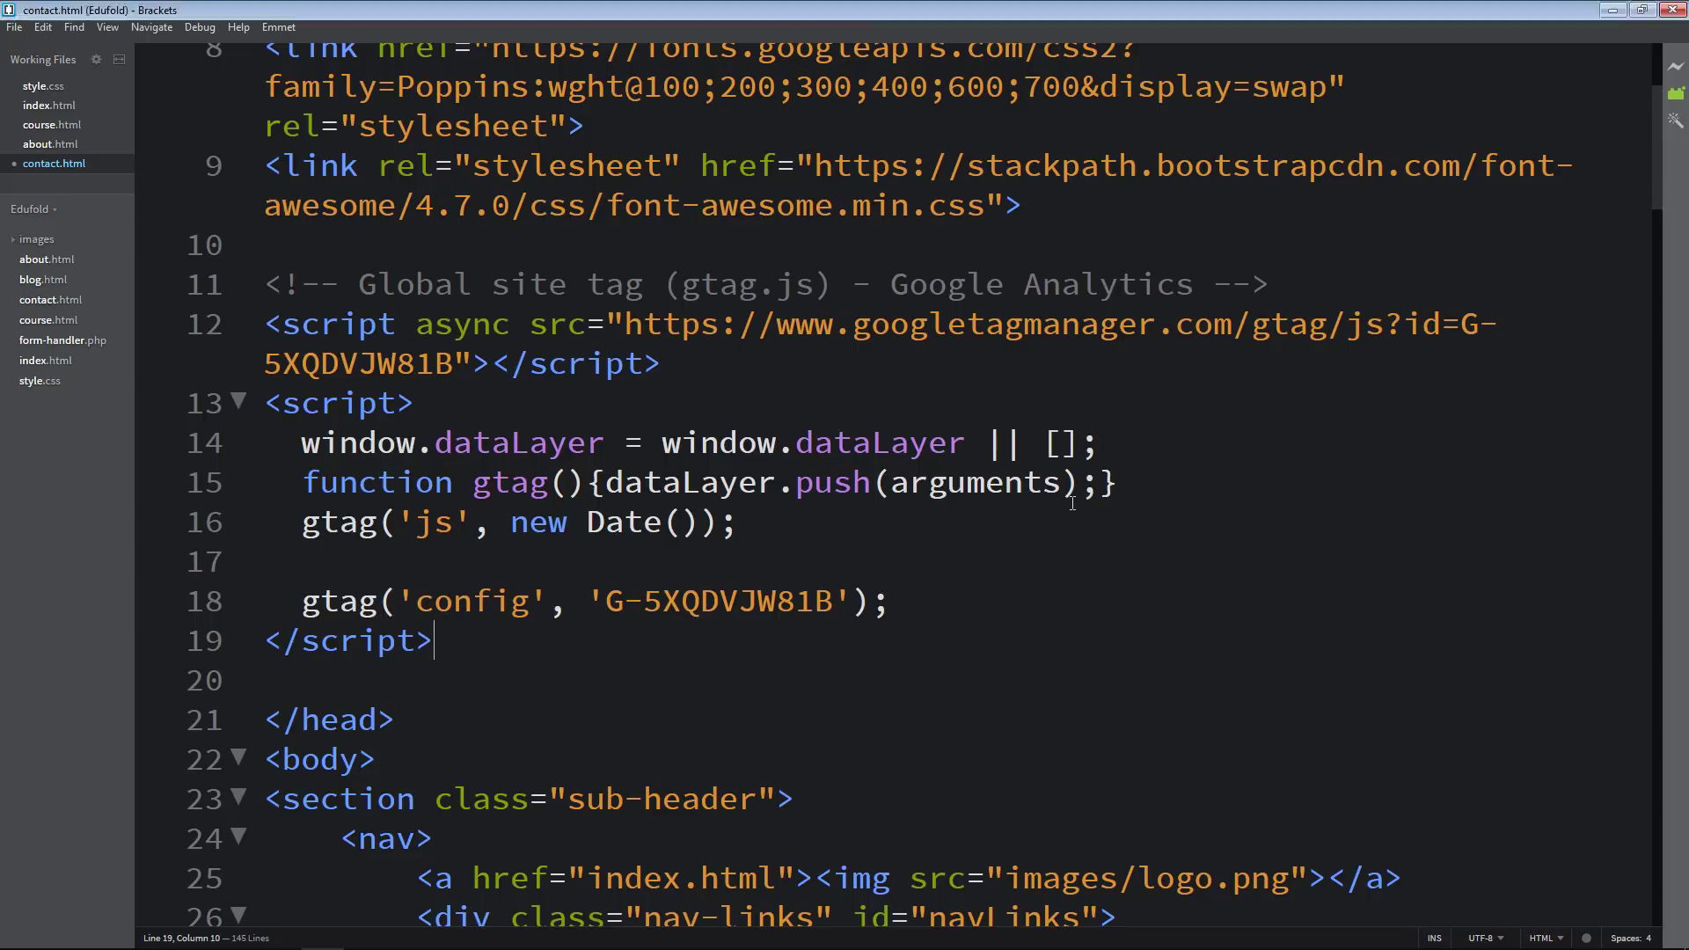
Copy the Global site tag code from contact.html into blog.html's head section below the font-awesome stylesheet link and save the file
{"action": "left_click_drag", "start_coordinate": [398, 719], "coordinate": [255, 272]}
{"action": "key", "text": "ctrl+c"}
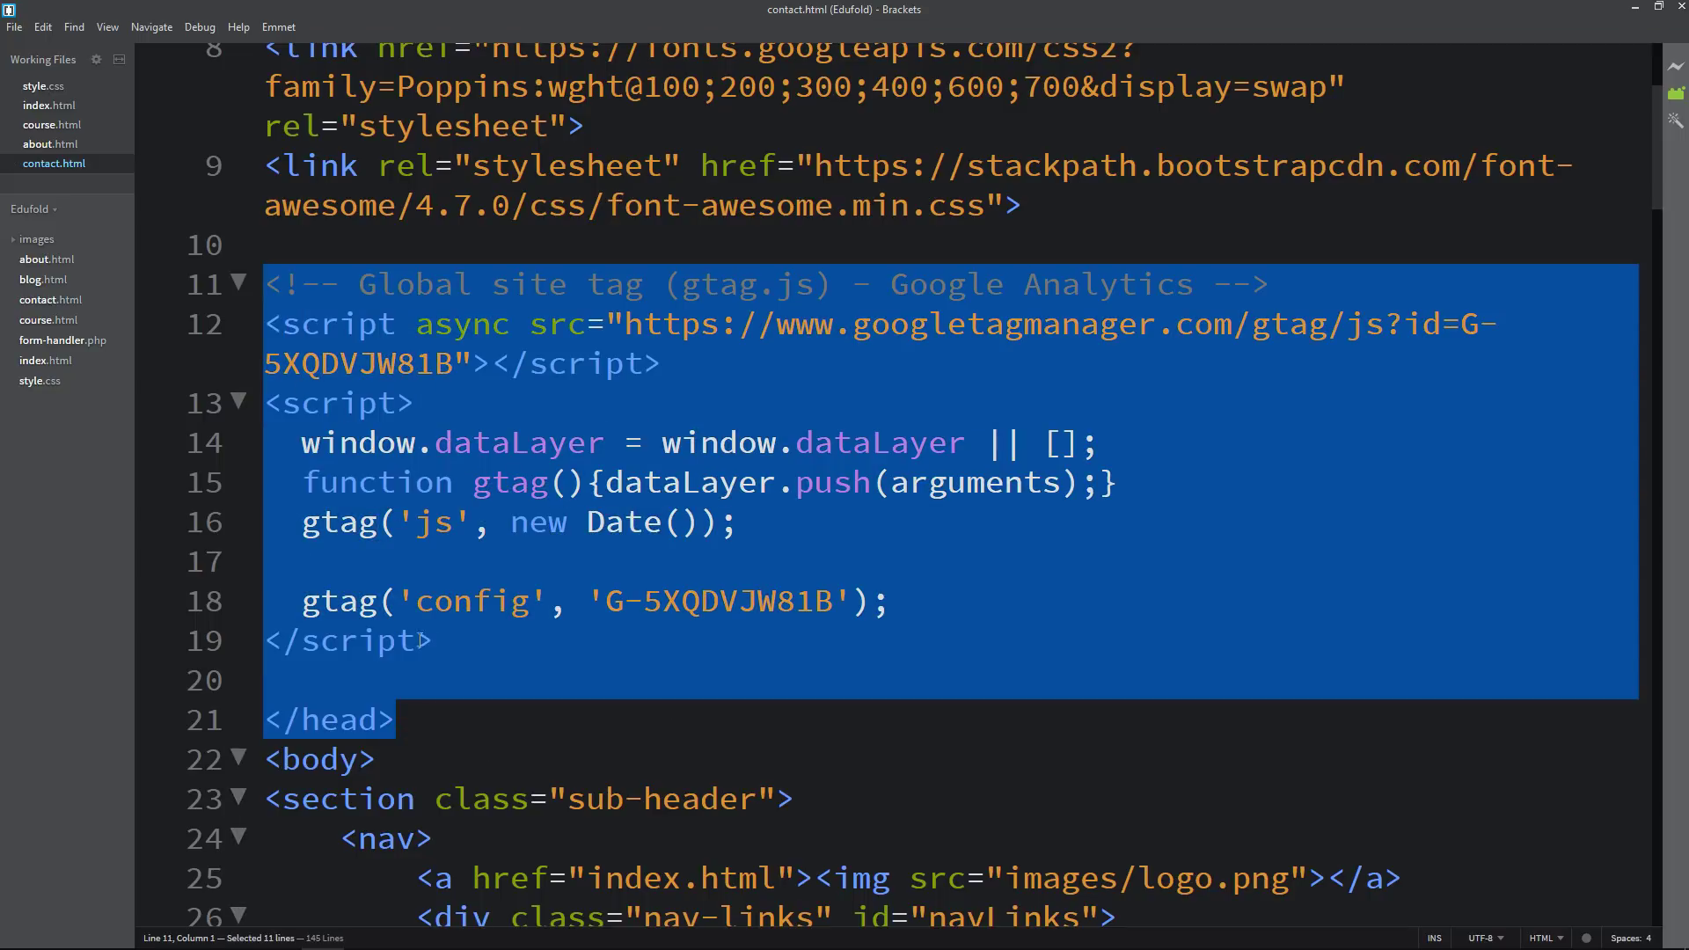
{"action": "left_click", "coordinate": [437, 708]}
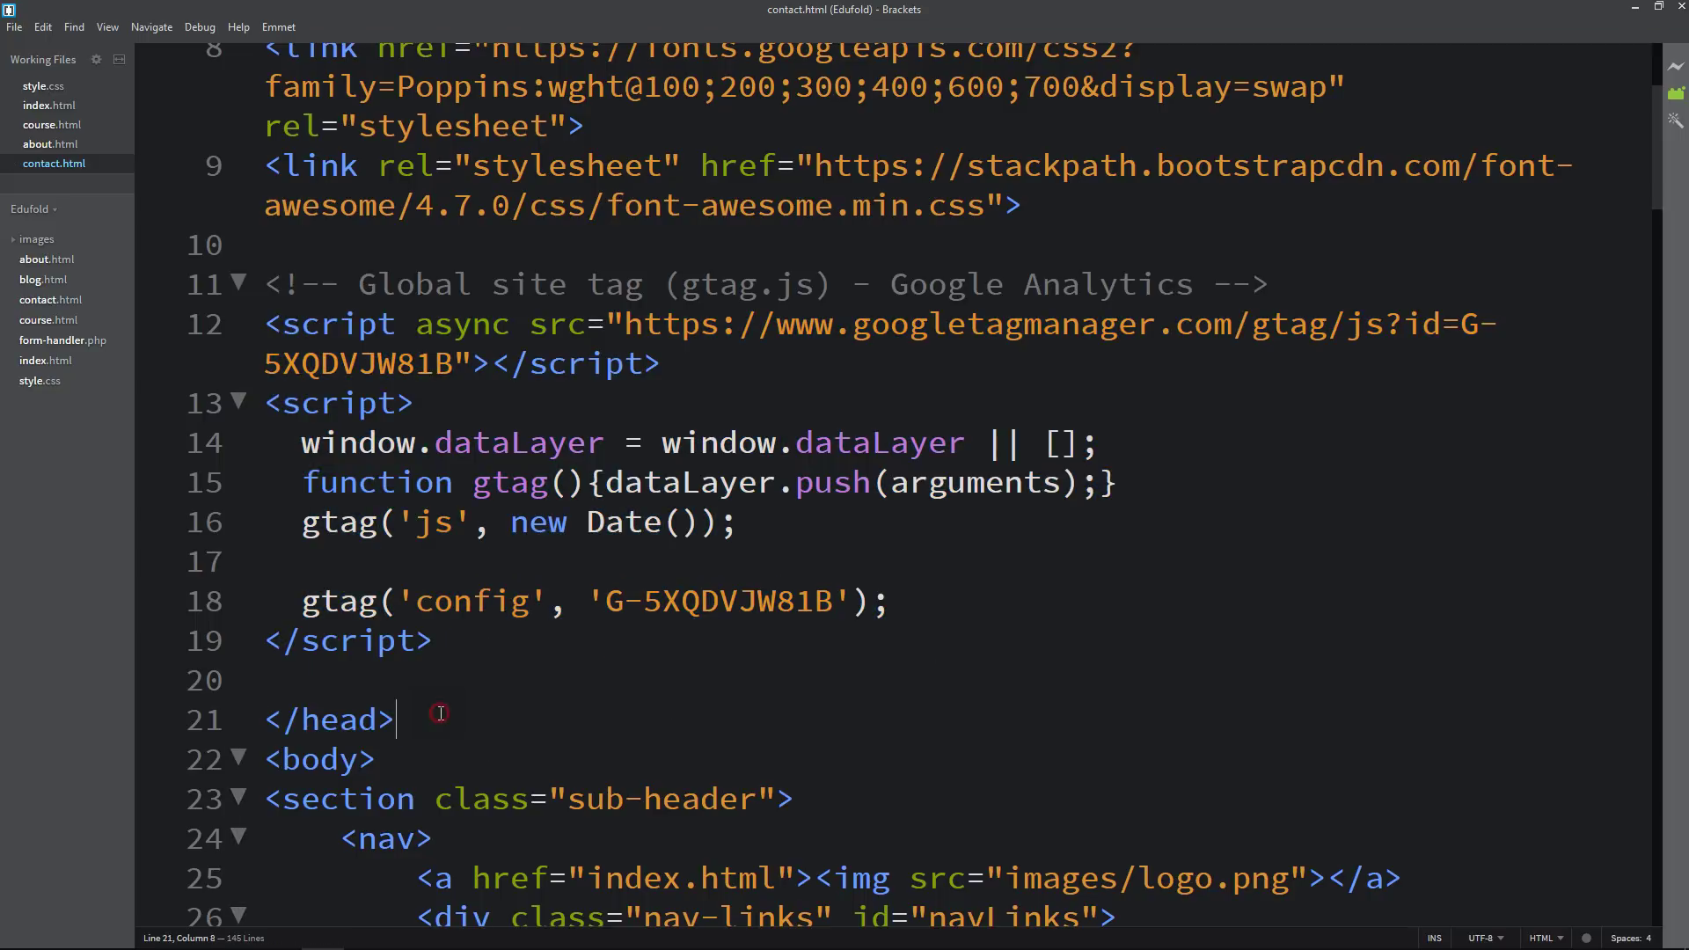
{"action": "left_click", "coordinate": [37, 282]}
{"action": "left_click", "coordinate": [1070, 509]}
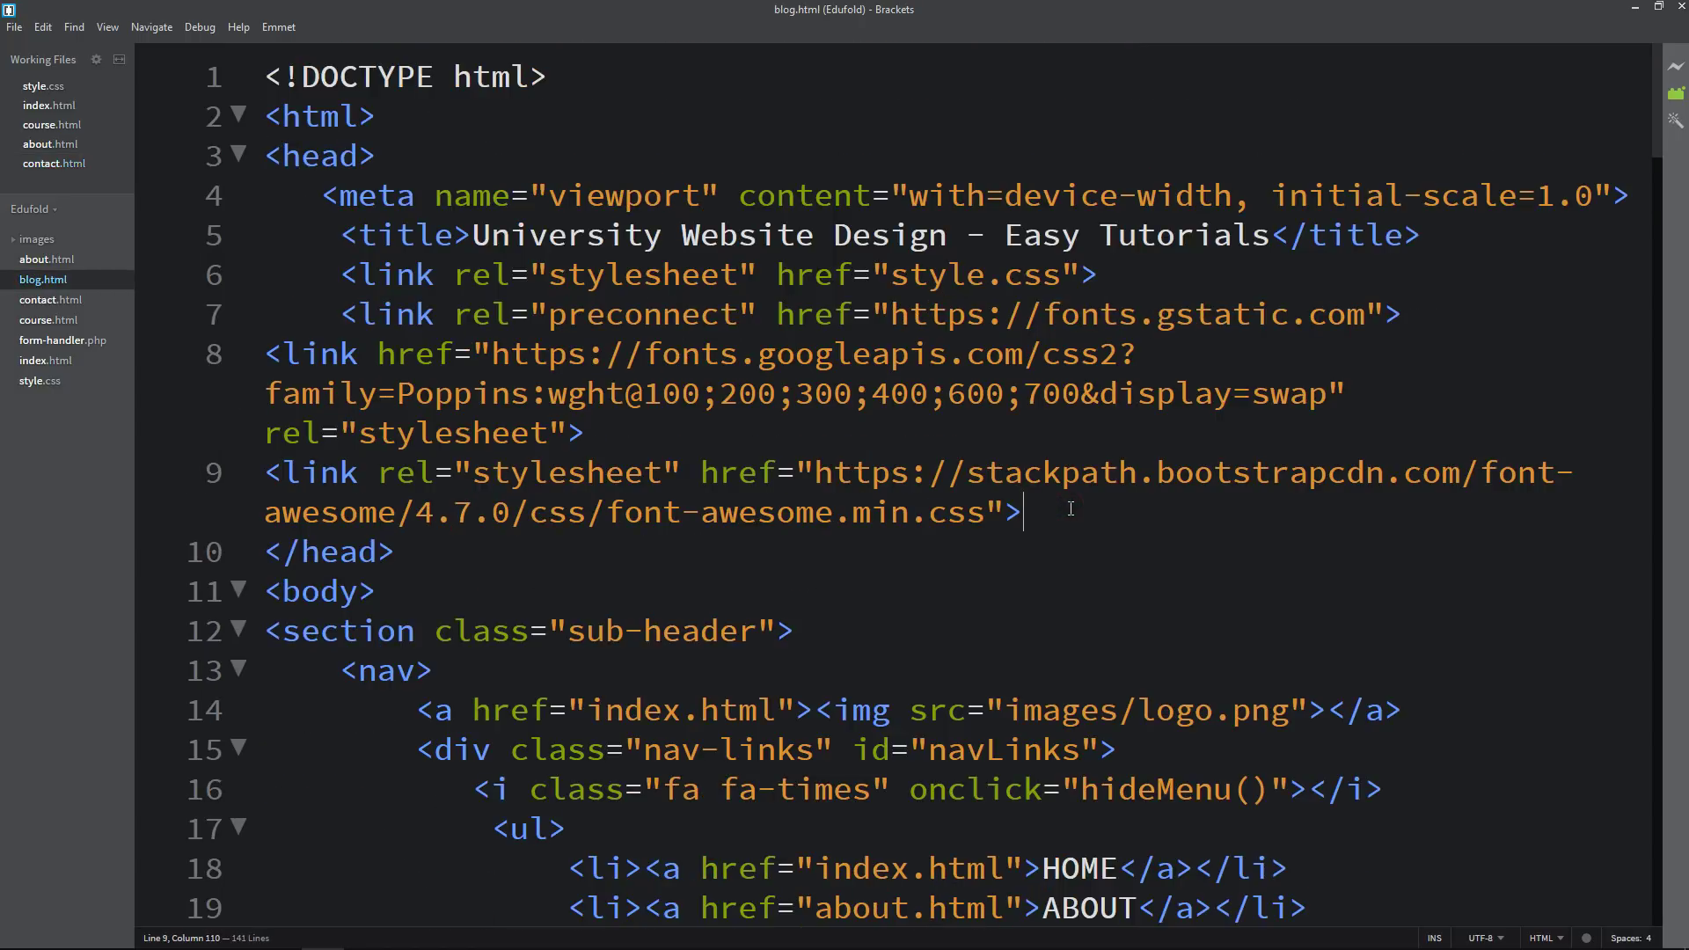
{"action": "key", "text": "Return"}
{"action": "key", "text": "Return"}
{"action": "key", "text": "Return"}
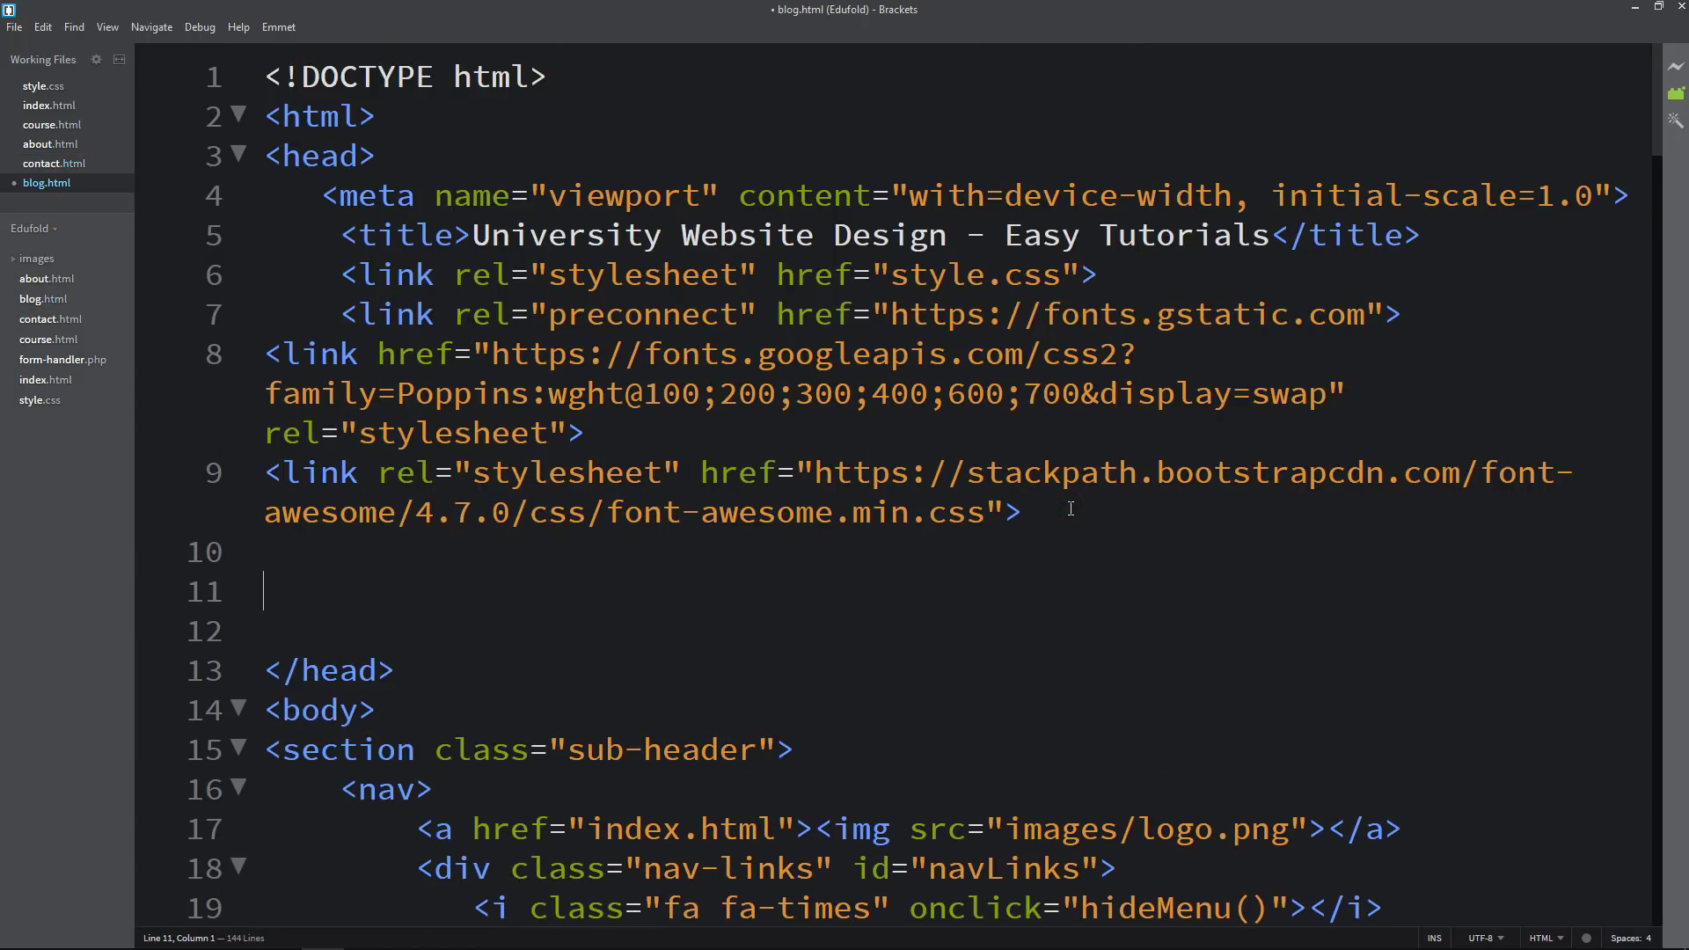
{"action": "key", "text": "ctrl+v"}
{"action": "key", "text": "ctrl+s"}
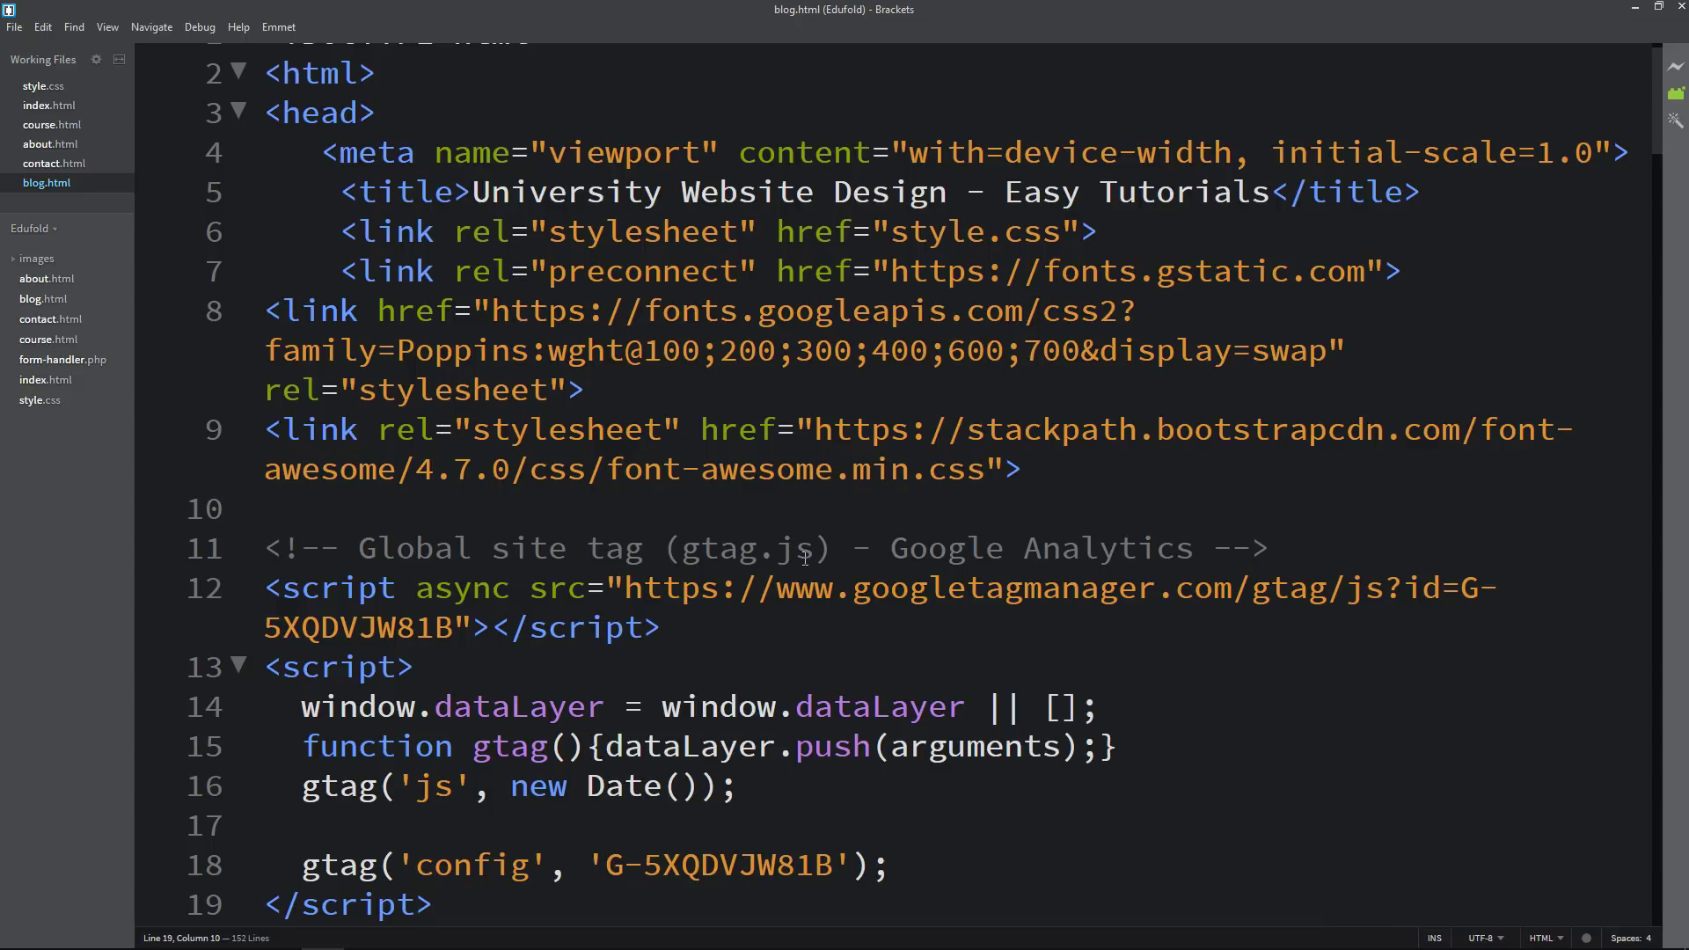
{"action": "scroll", "coordinate": [804, 558], "scroll_direction": "down", "scroll_amount": 3}
{"action": "left_click_drag", "start_coordinate": [497, 740], "coordinate": [259, 341]}
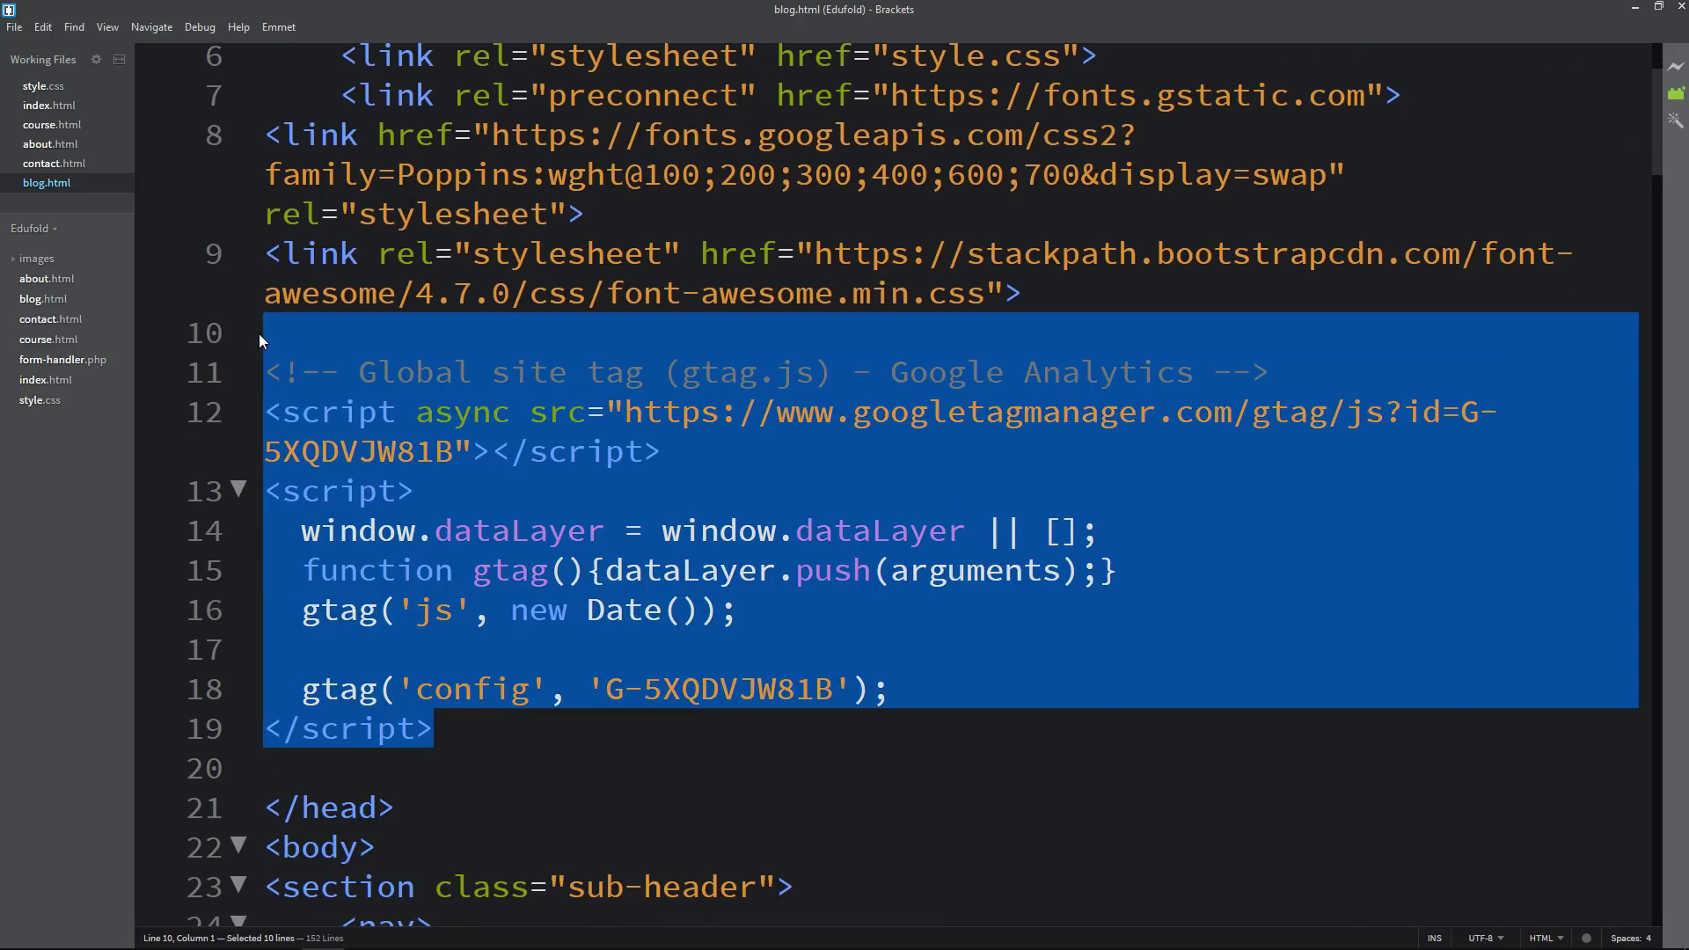
{"action": "left_click", "coordinate": [541, 750]}
{"action": "left_click_drag", "start_coordinate": [542, 750], "coordinate": [358, 363]}
{"action": "left_click", "coordinate": [359, 346]}
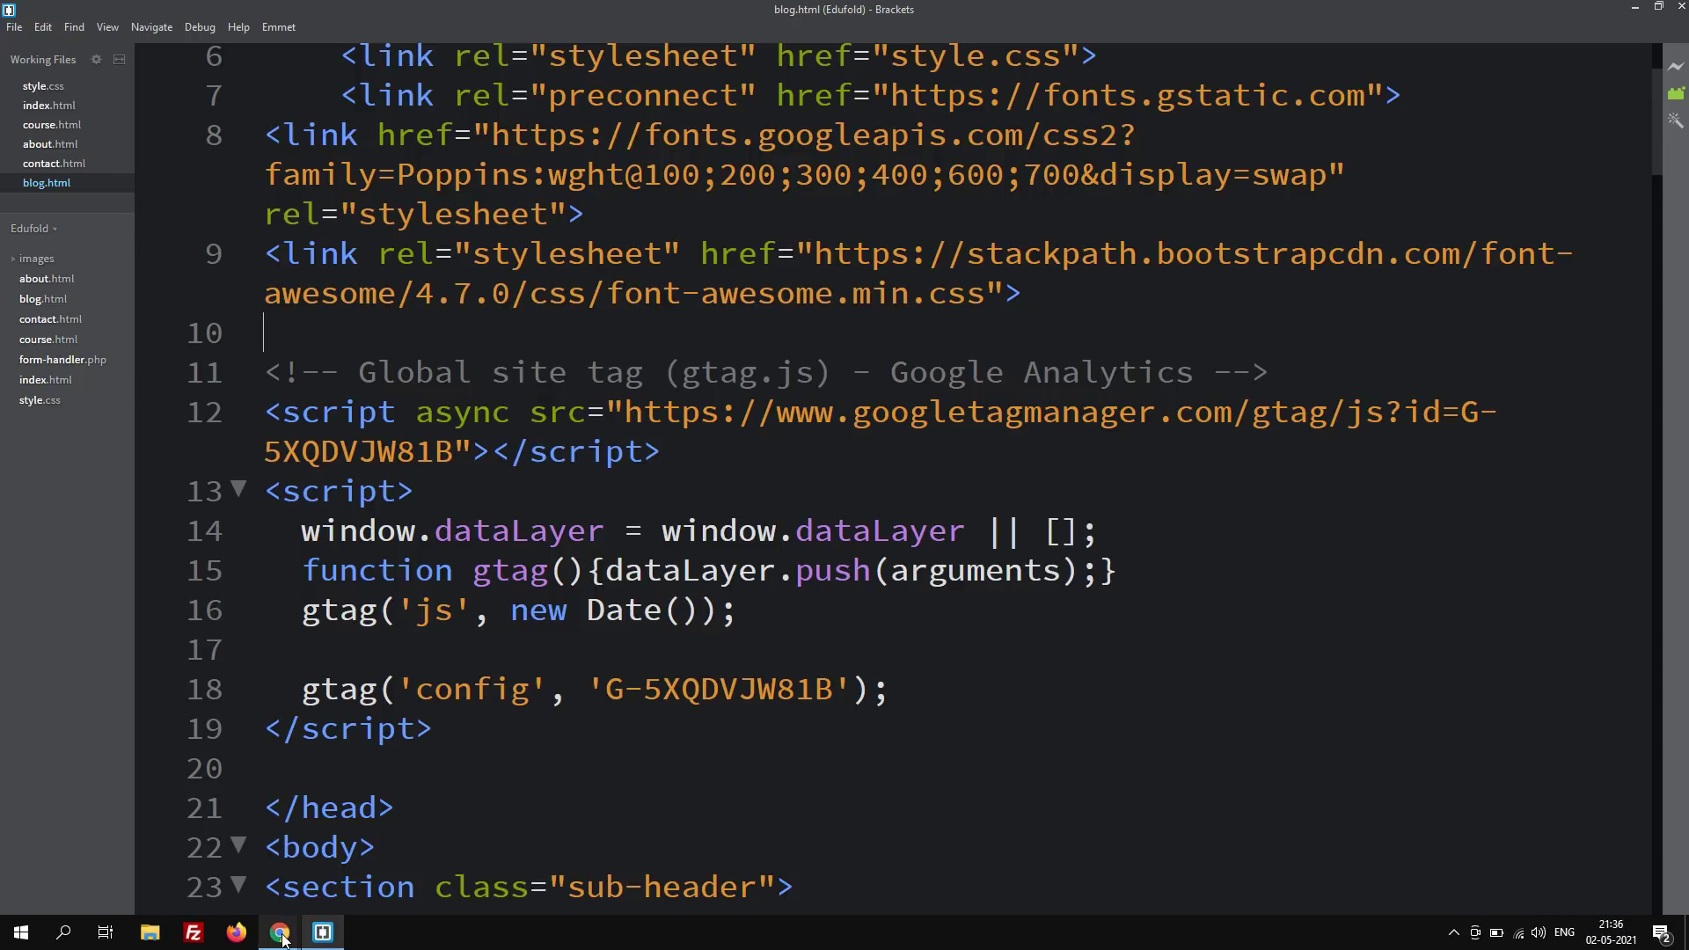
Switch to the Hostinger File Manager in Chrome and start choosing files to upload to skillseekho.org's public_html folder
{"action": "mouse_move", "coordinate": [290, 931]}
{"action": "left_click", "coordinate": [379, 853]}
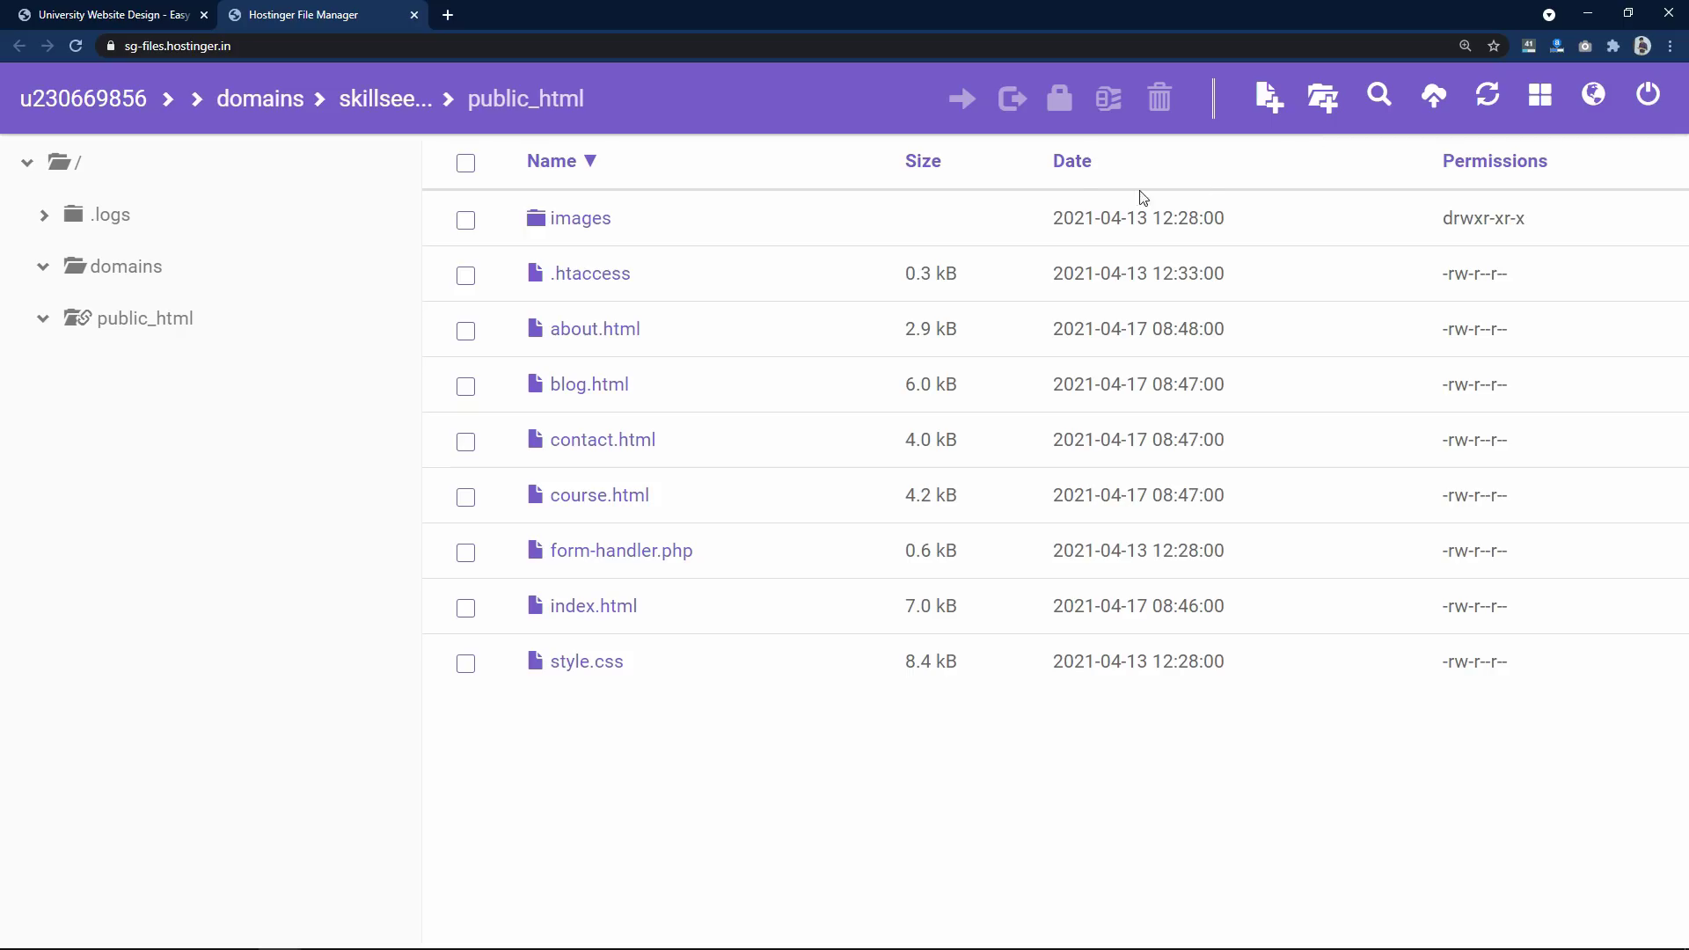
{"action": "left_click", "coordinate": [1433, 99]}
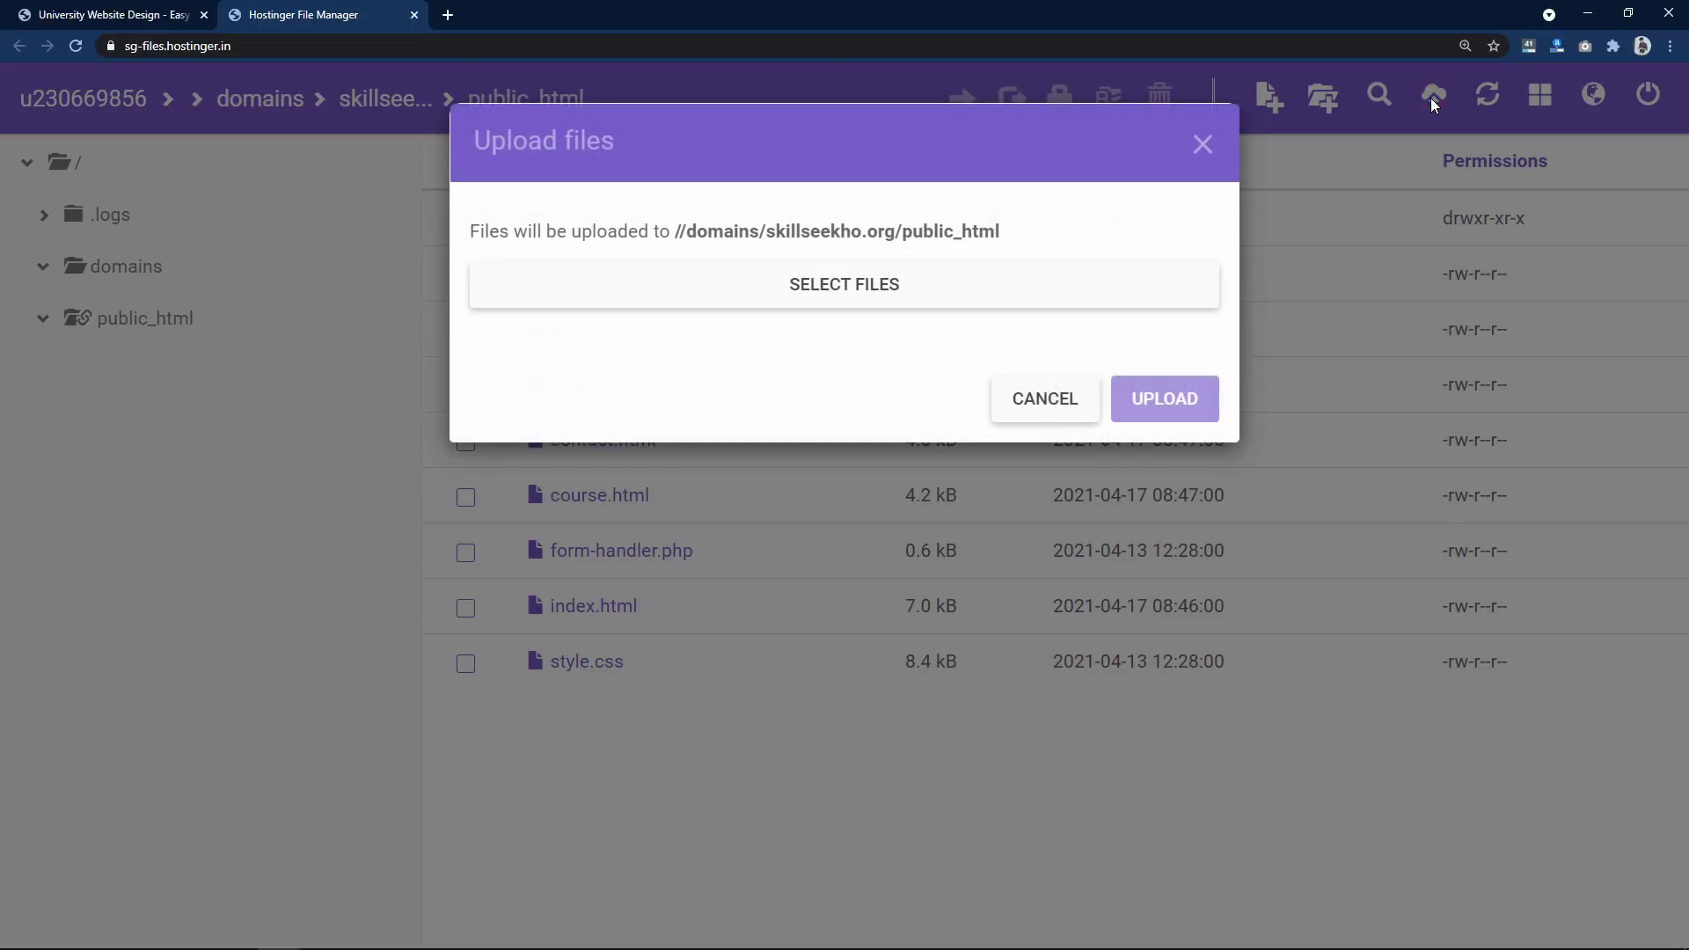
{"action": "left_click", "coordinate": [791, 285]}
Upload about.html, blog.html, contact.html, course.html and index.html from the Edufold folder to public_html
{"action": "left_click", "coordinate": [210, 147]}
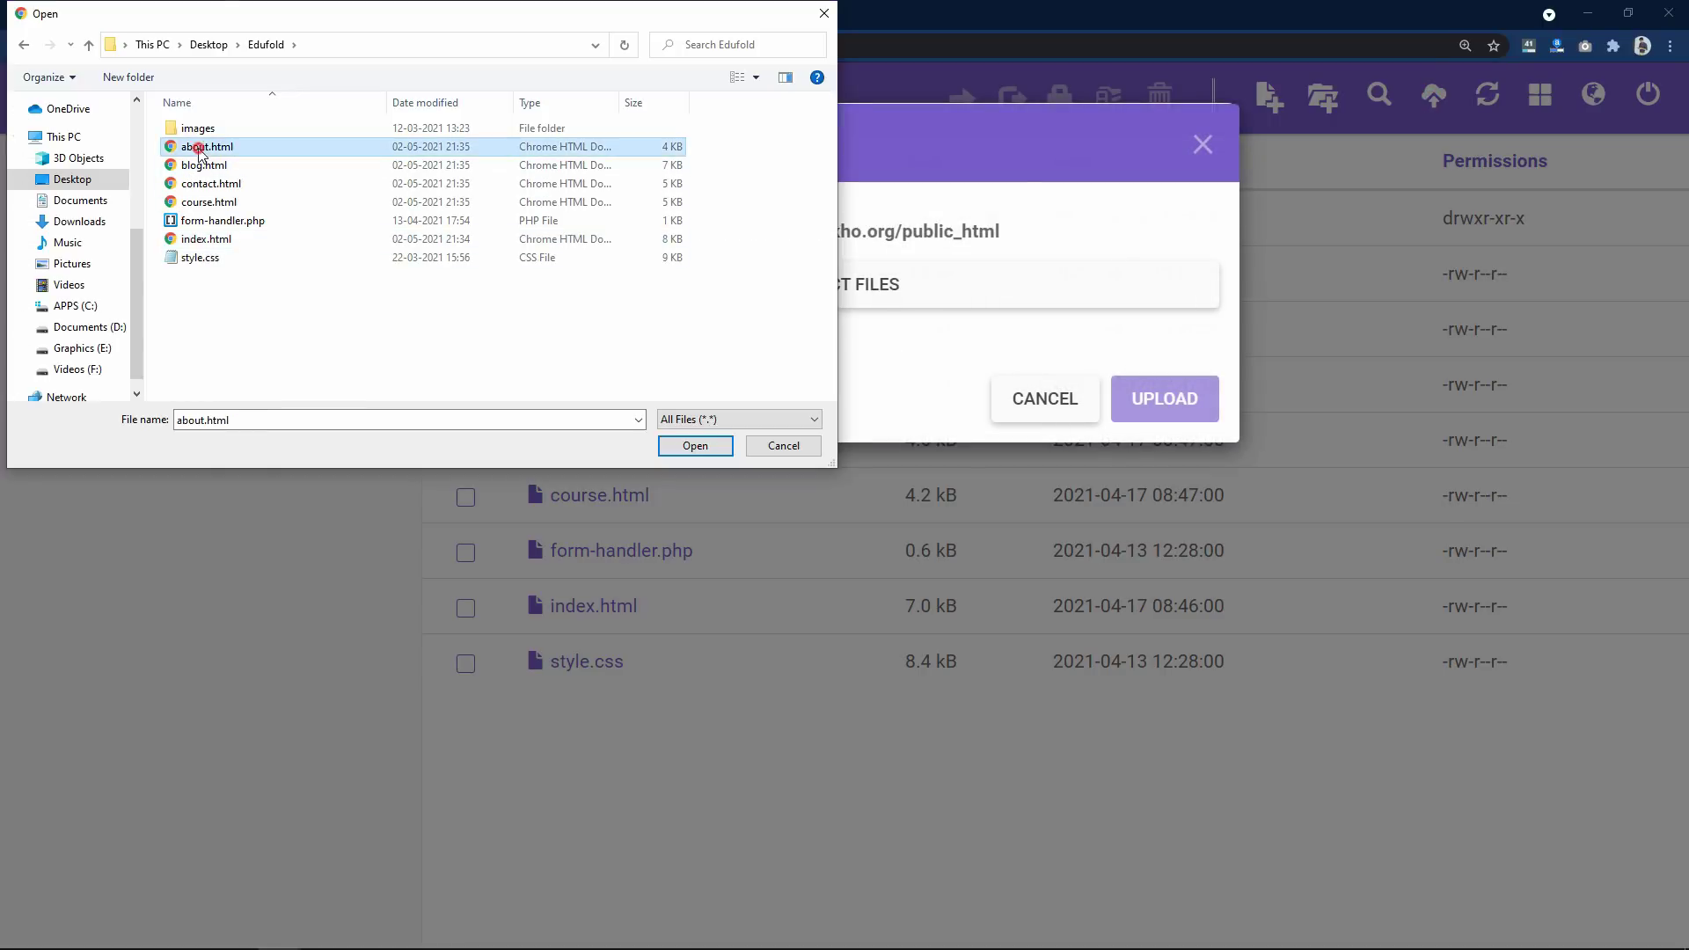
{"action": "left_click", "coordinate": [214, 166], "text": "ctrl"}
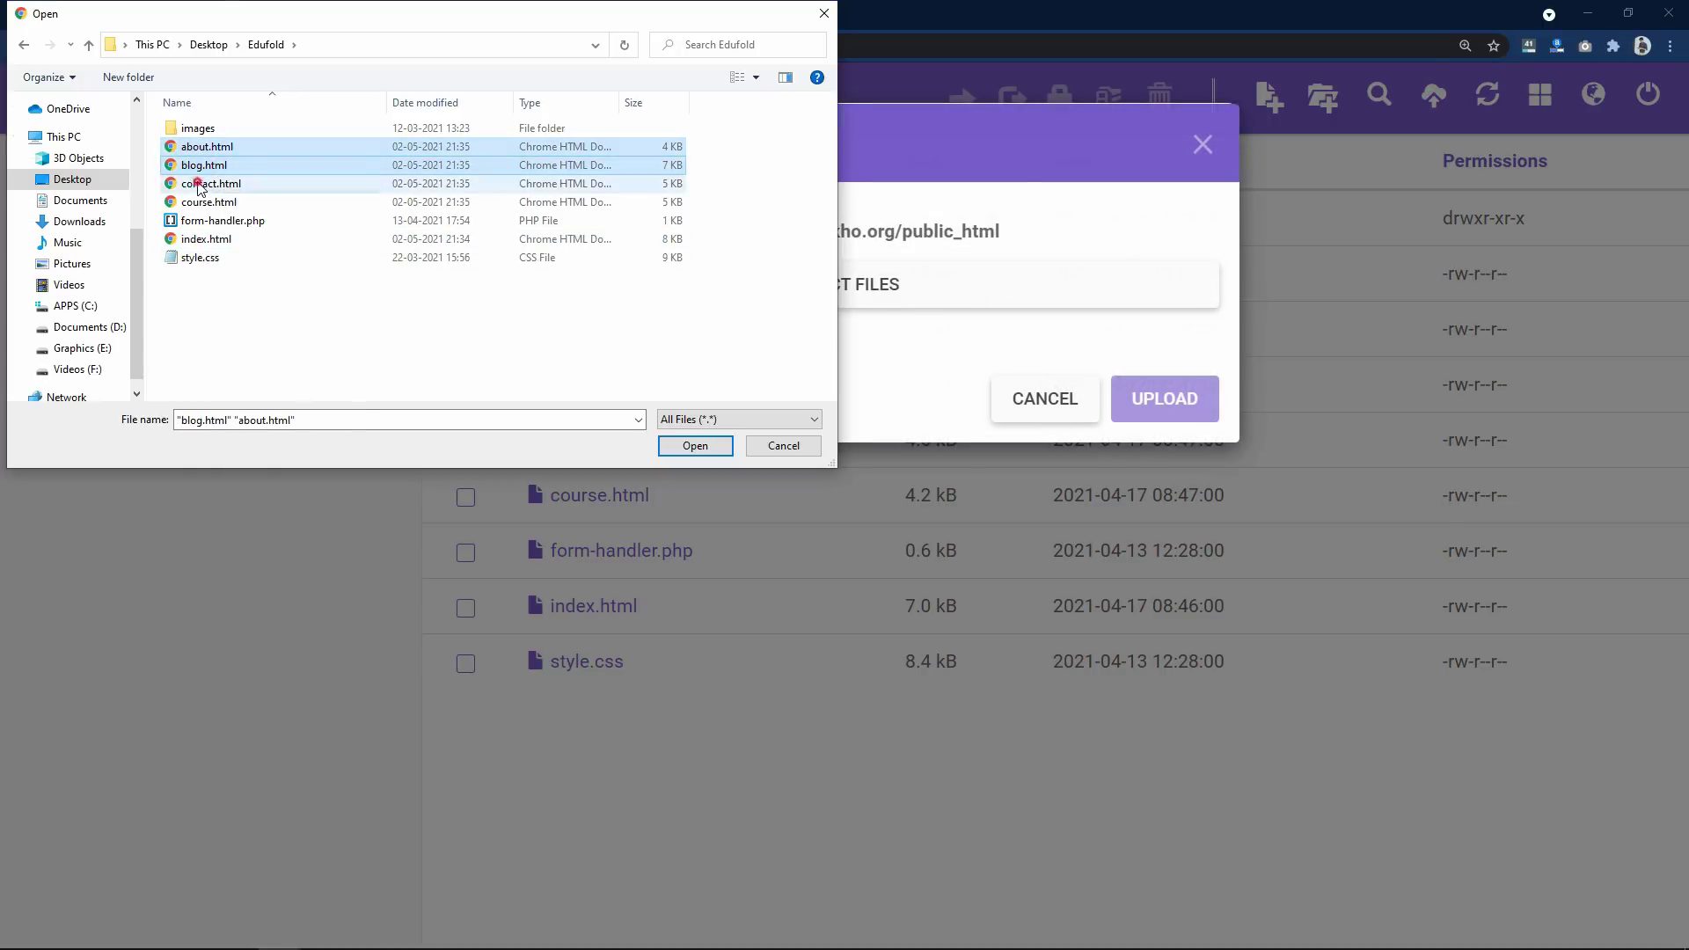
{"action": "left_click", "coordinate": [210, 185], "text": "ctrl"}
{"action": "left_click", "coordinate": [198, 204], "text": "ctrl"}
{"action": "left_click", "coordinate": [203, 243], "text": "ctrl"}
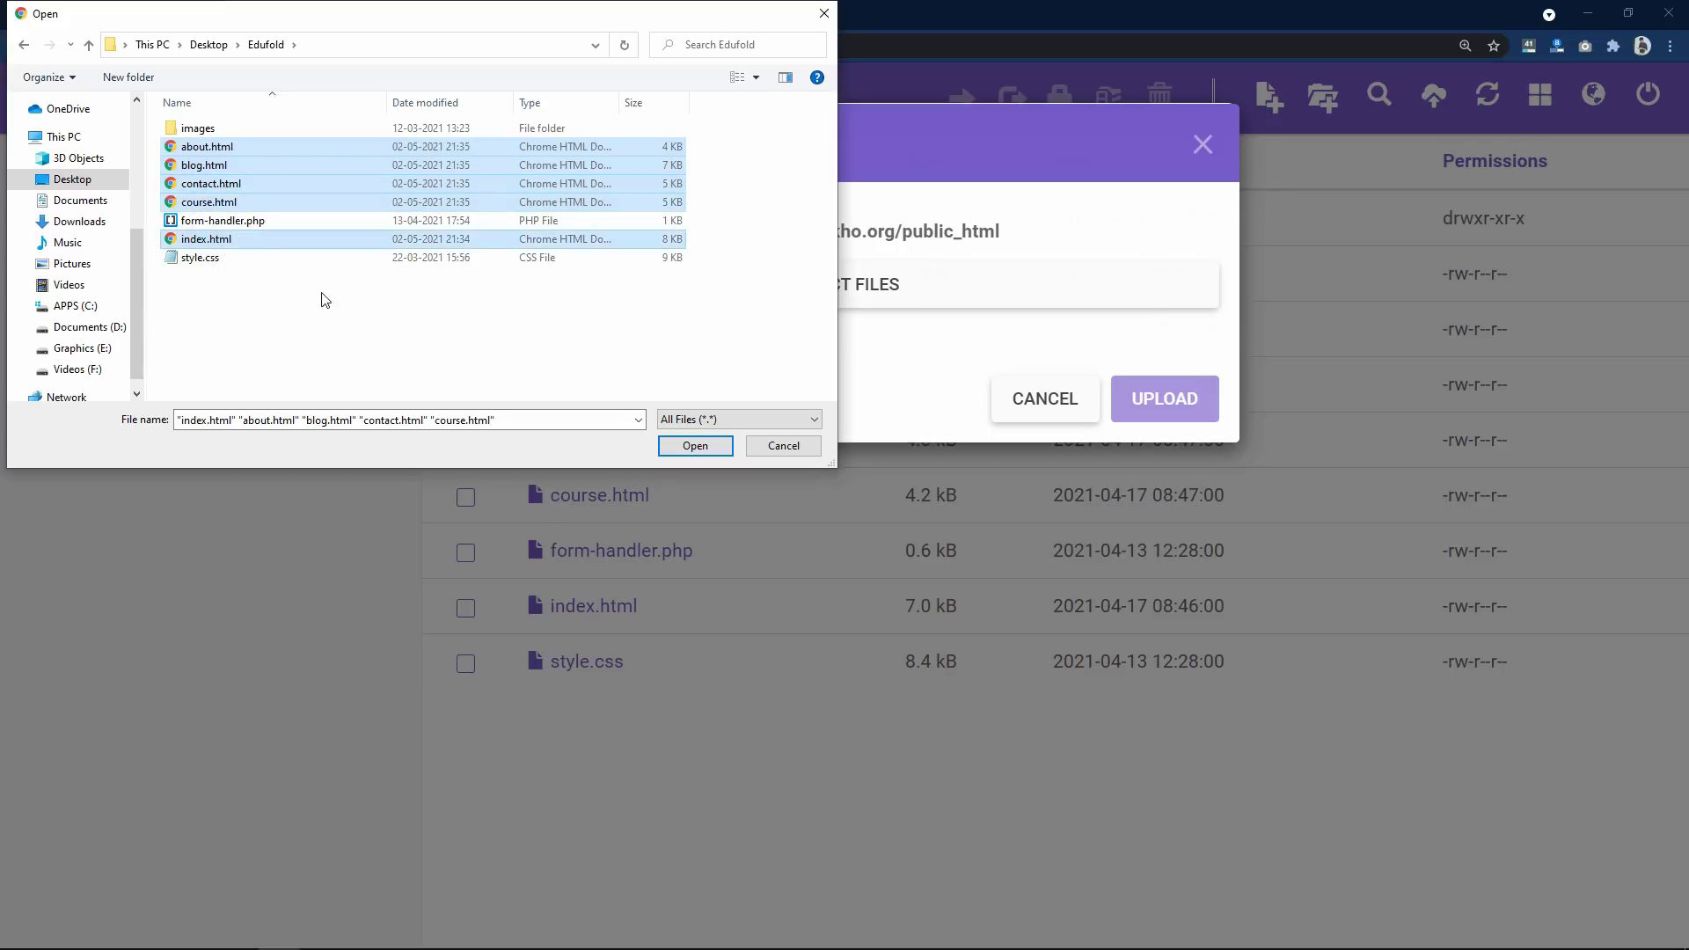
{"action": "left_click", "coordinate": [696, 447]}
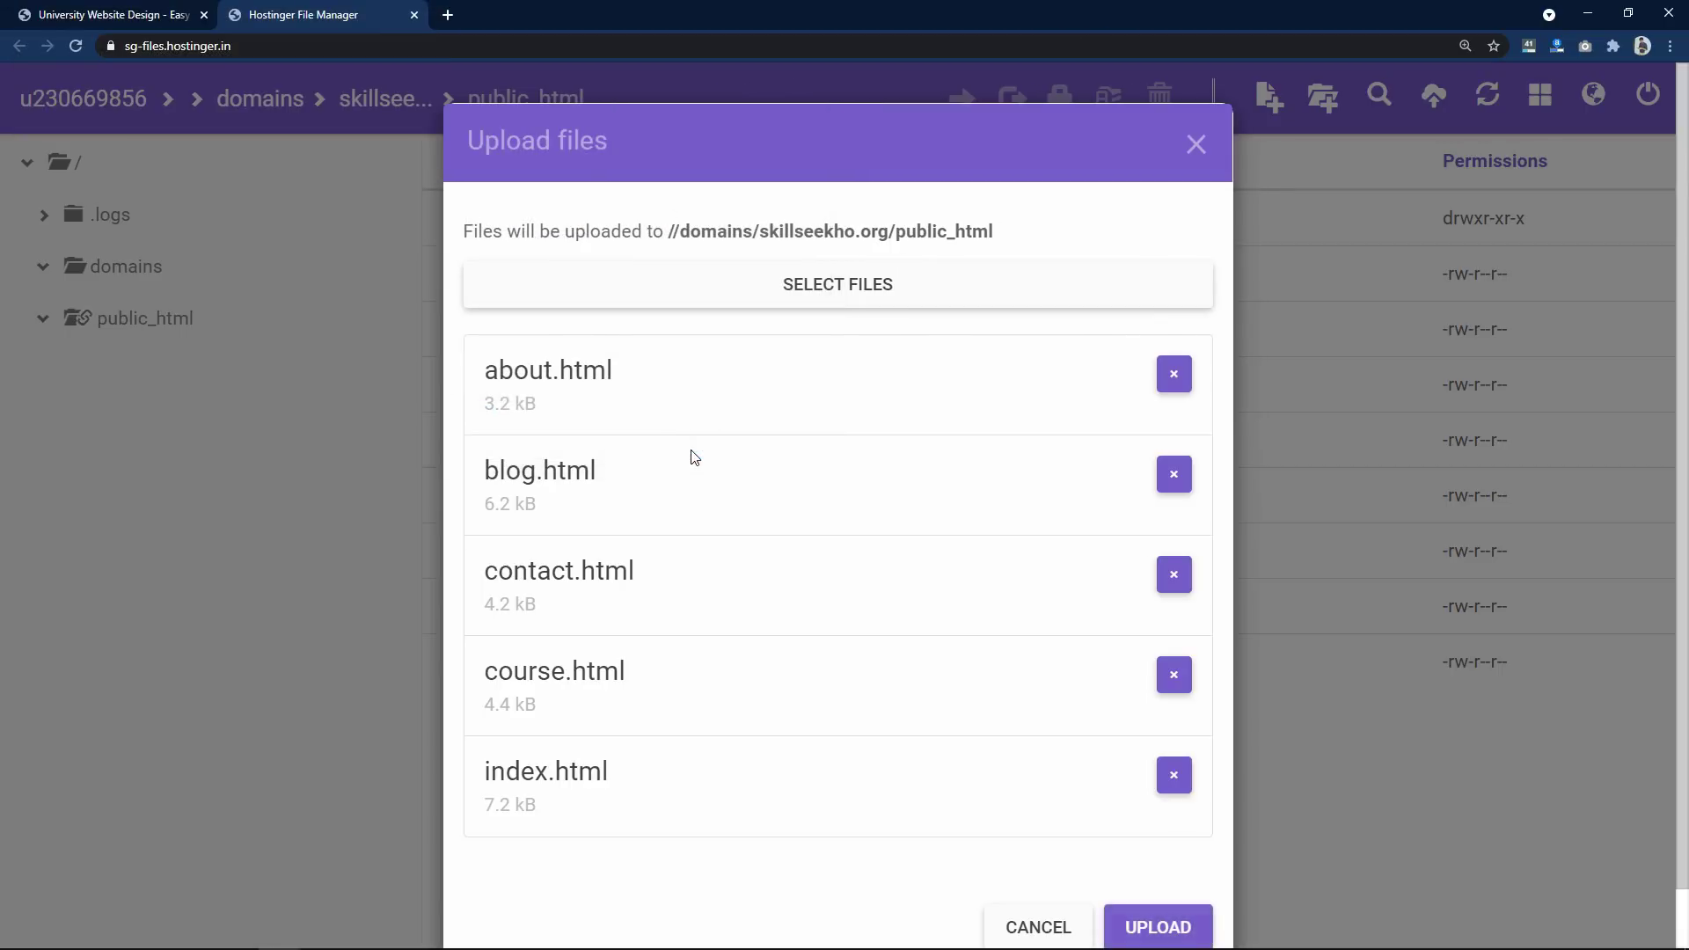
{"action": "scroll", "coordinate": [735, 452], "scroll_direction": "down", "scroll_amount": 2}
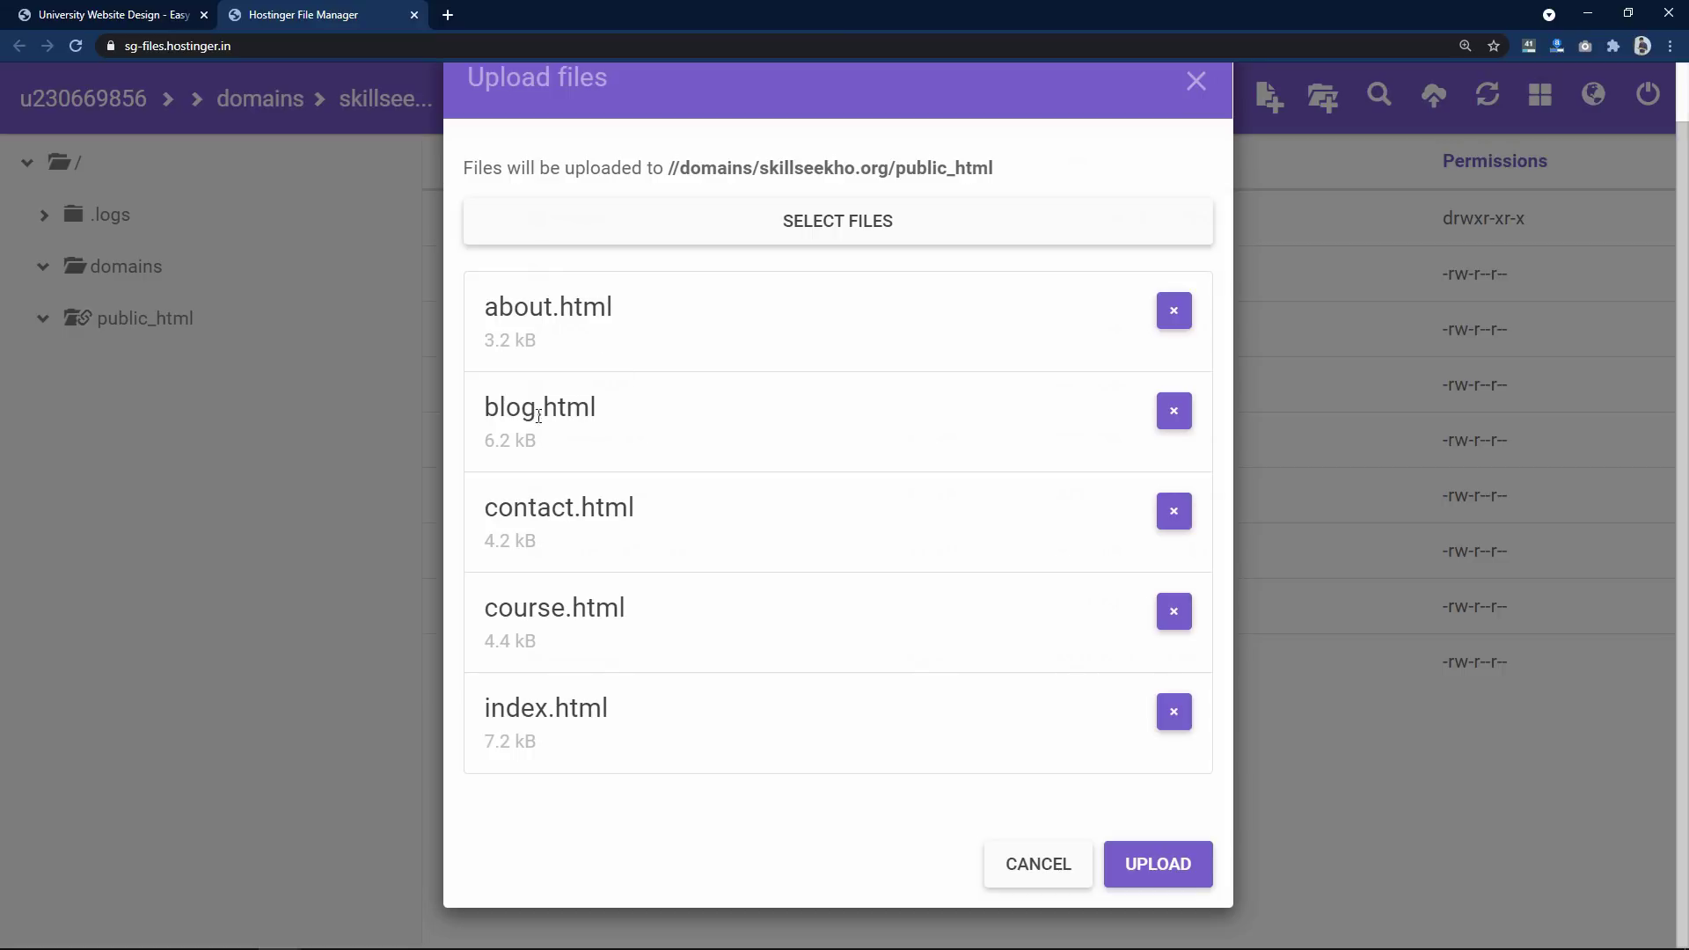
{"action": "left_click", "coordinate": [1169, 869]}
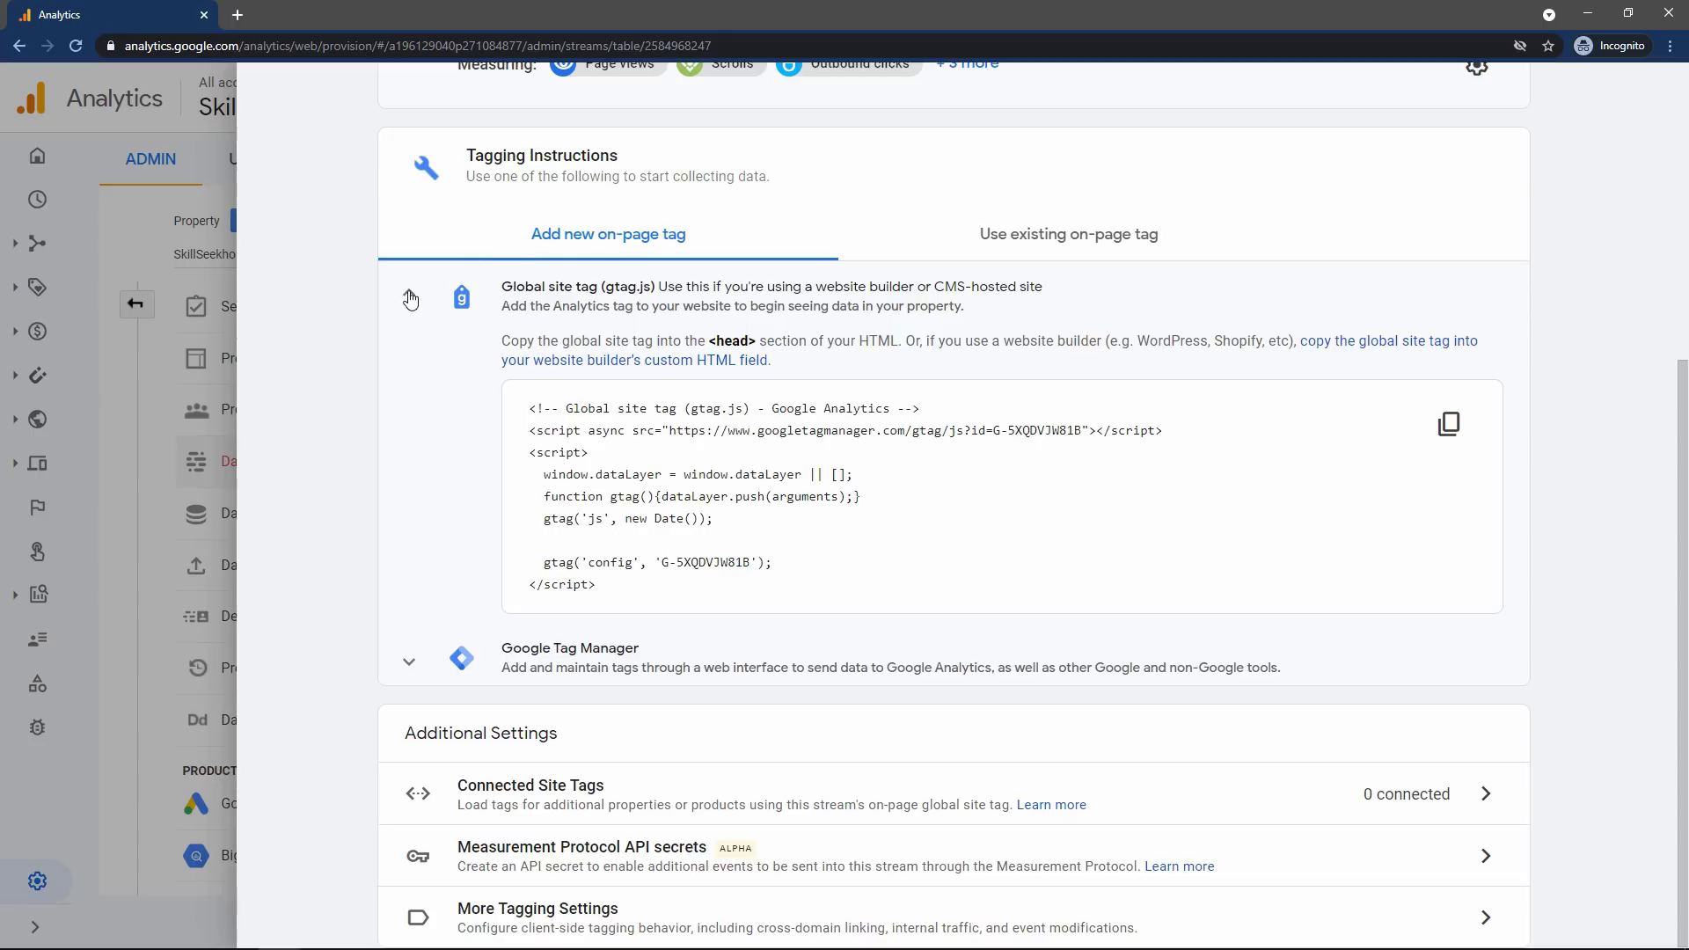
In Google Analytics, collapse the Global site tag instructions, close the web stream details and open the Home report
{"action": "scroll", "coordinate": [464, 455], "scroll_direction": "up", "scroll_amount": 3}
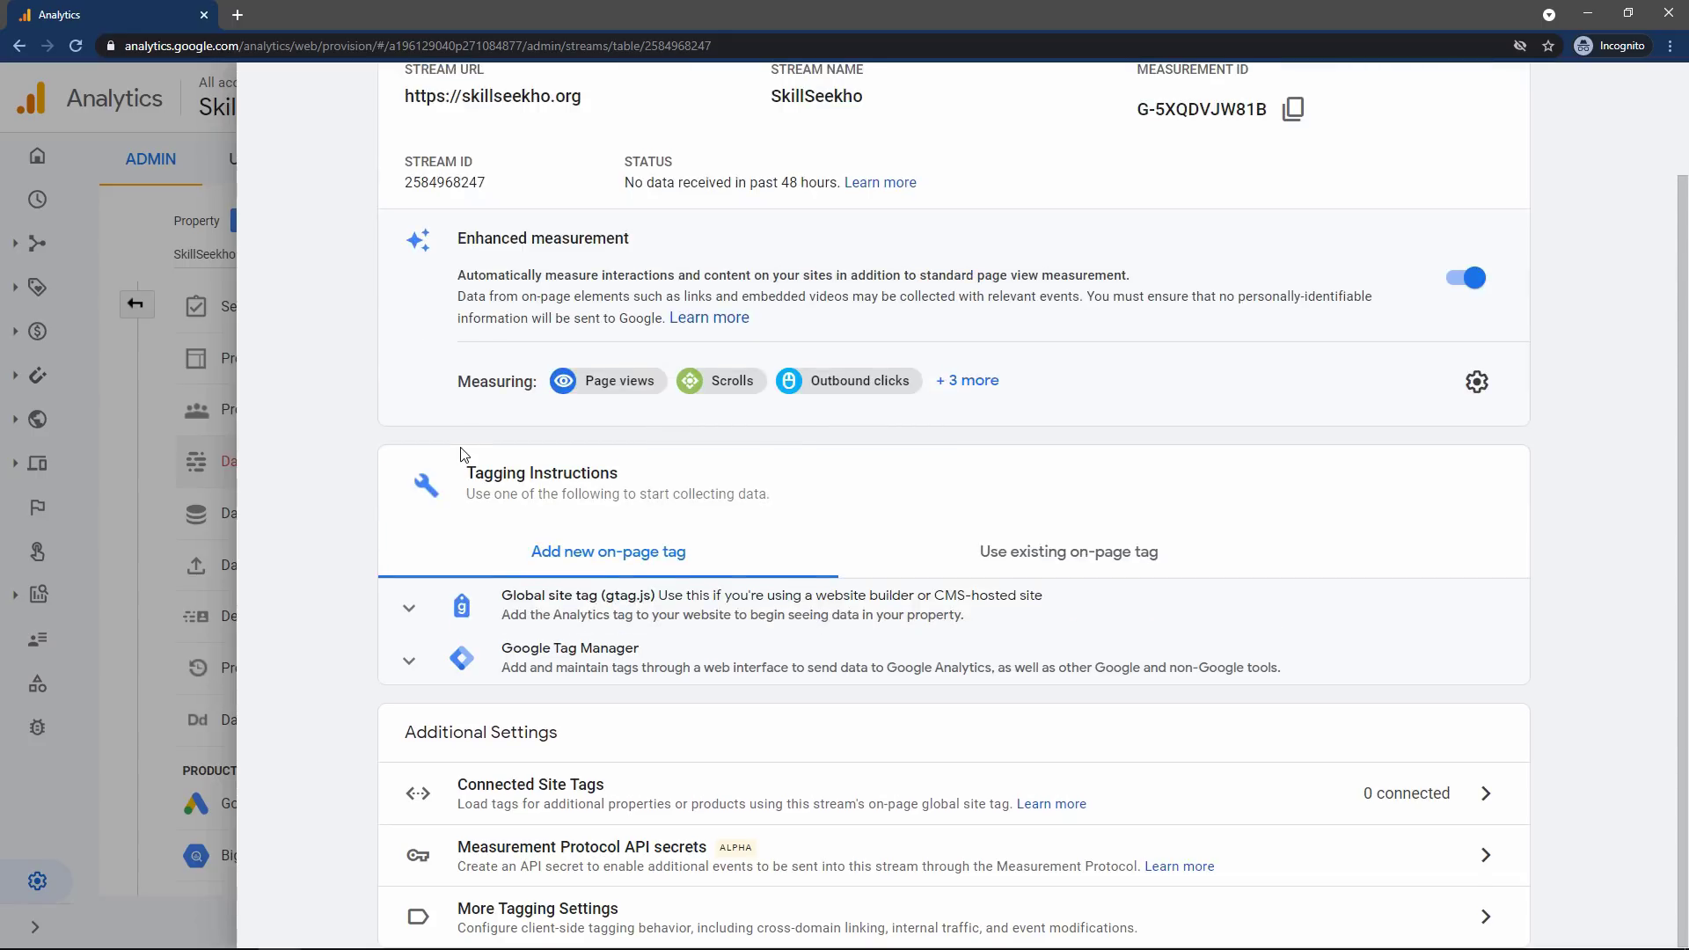
{"action": "left_click_drag", "start_coordinate": [1685, 591], "coordinate": [1685, 398]}
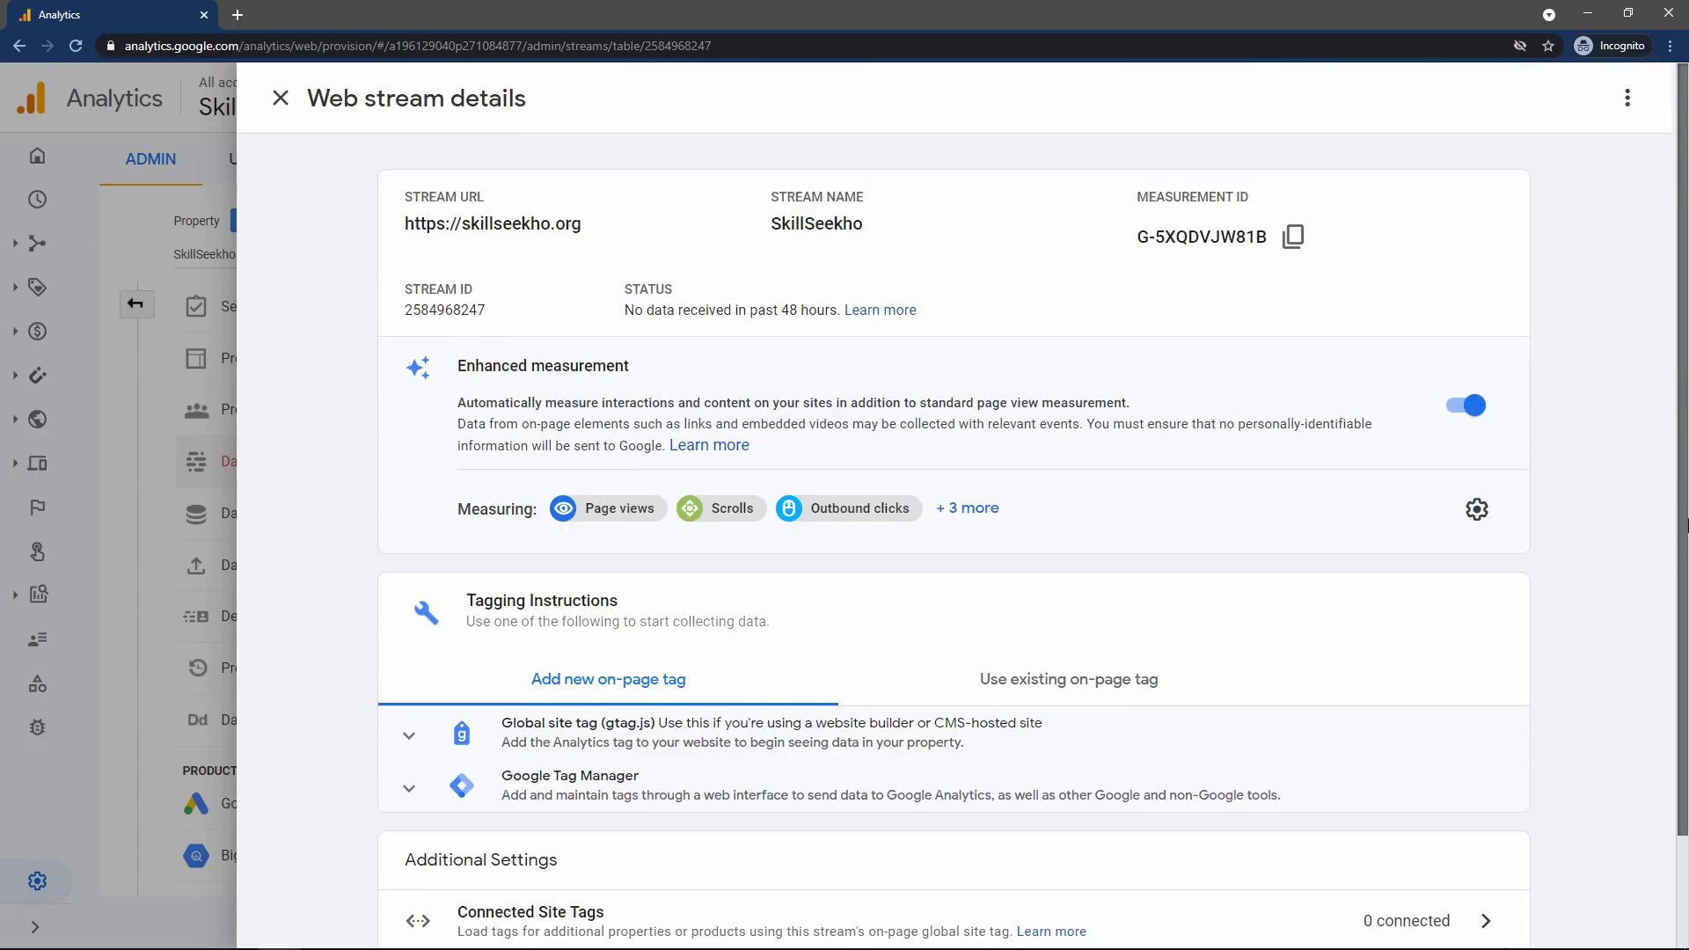
{"action": "scroll", "coordinate": [1686, 525], "scroll_direction": "down", "scroll_amount": 2}
{"action": "scroll", "coordinate": [1686, 526], "scroll_direction": "up", "scroll_amount": 2}
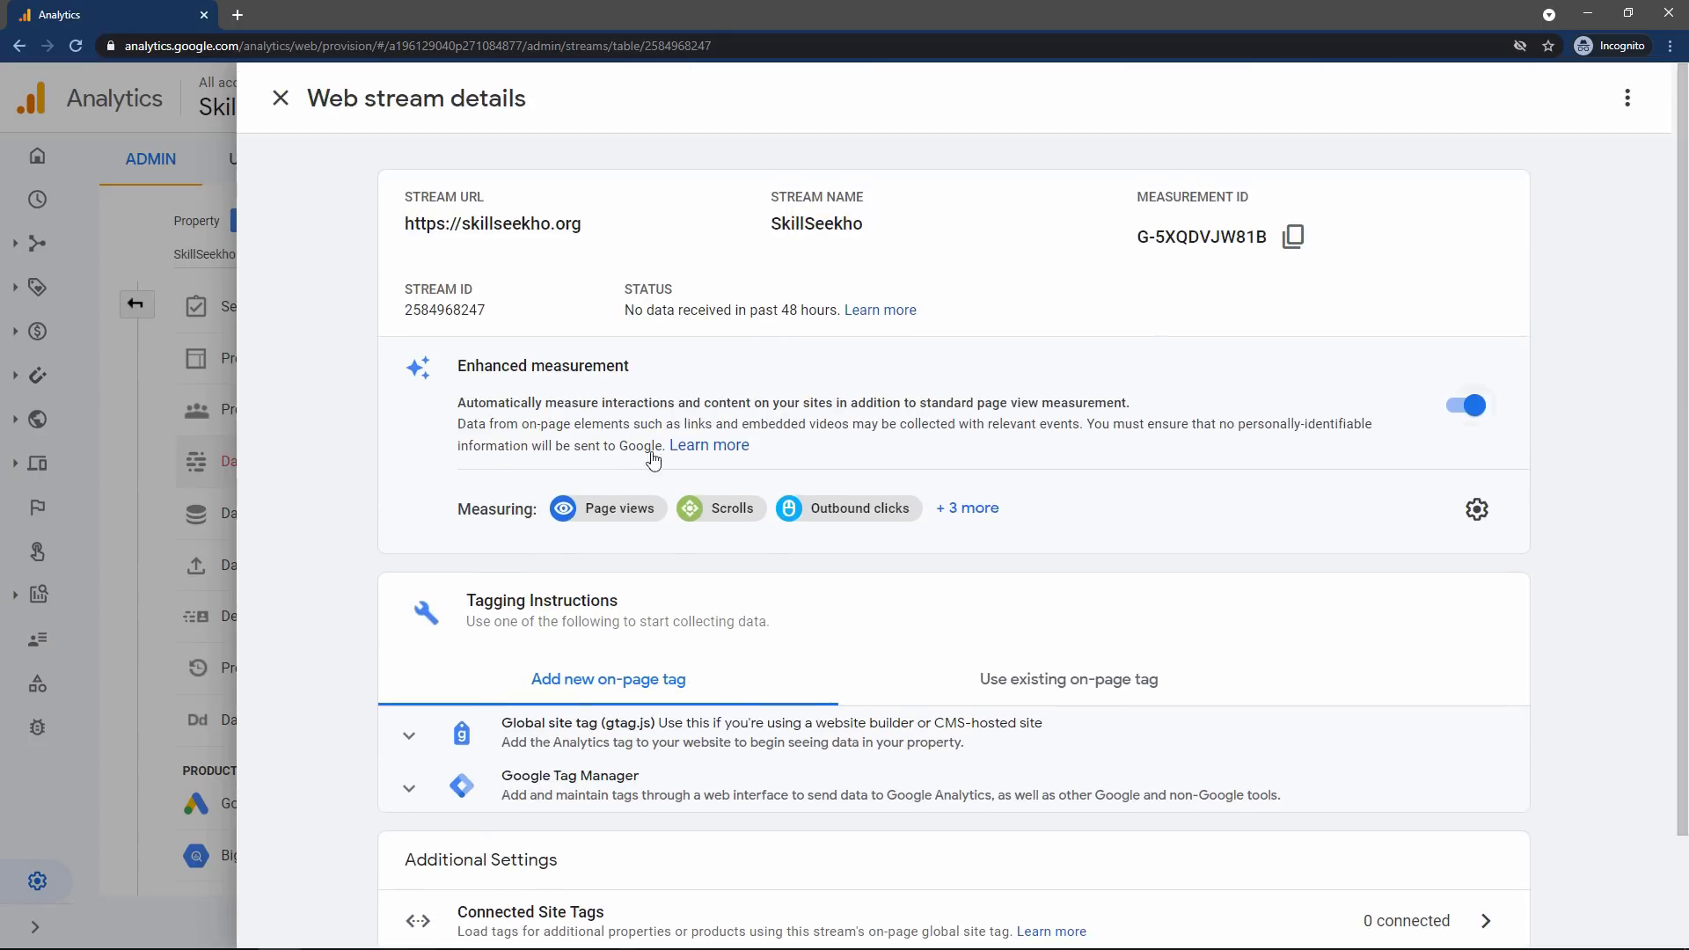
{"action": "left_click", "coordinate": [297, 105]}
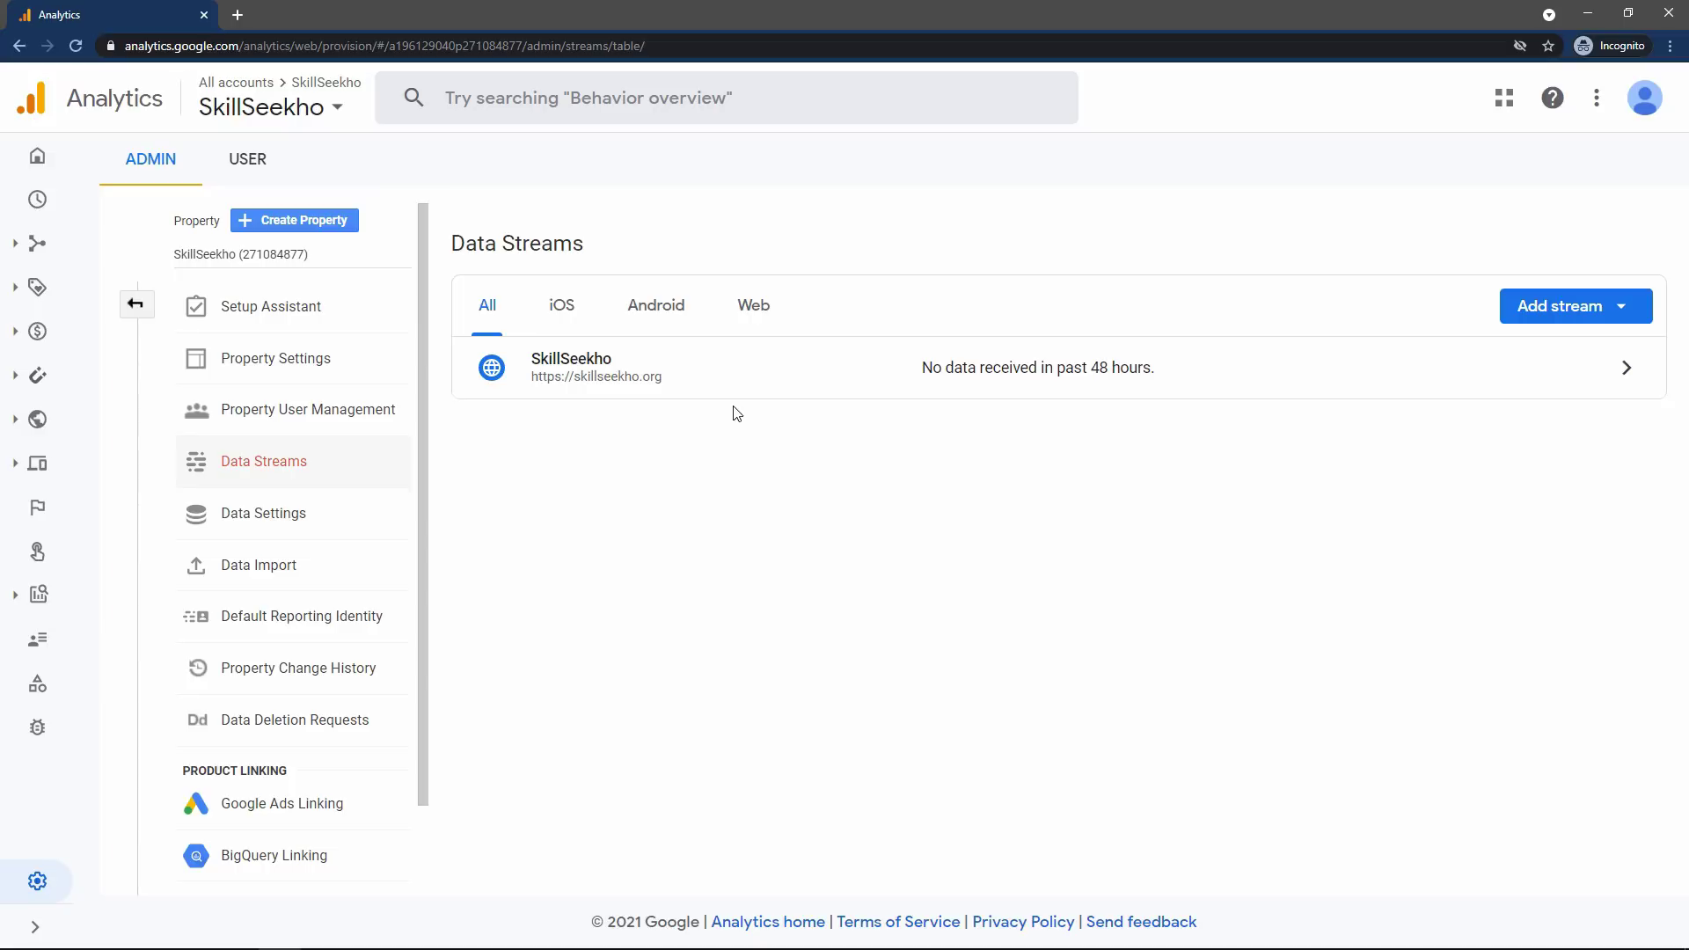
{"action": "left_click", "coordinate": [37, 158]}
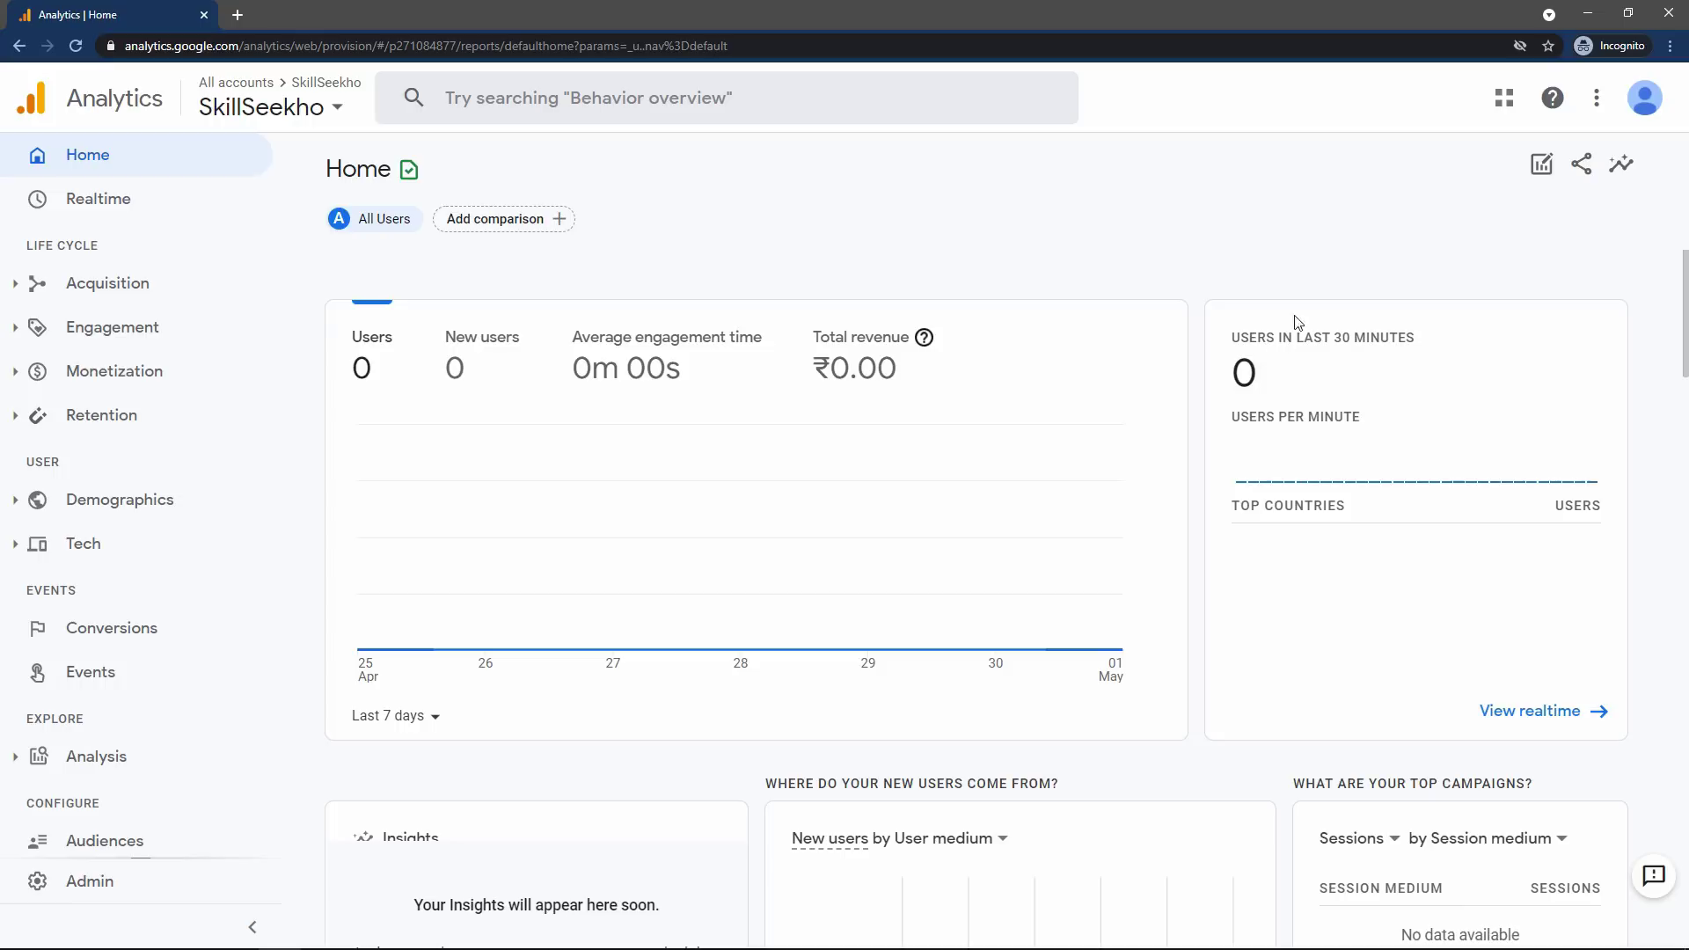
Reload the skillseekho.org website in the other Chrome window and return to the Google Analytics Home report
{"action": "mouse_move", "coordinate": [469, 485]}
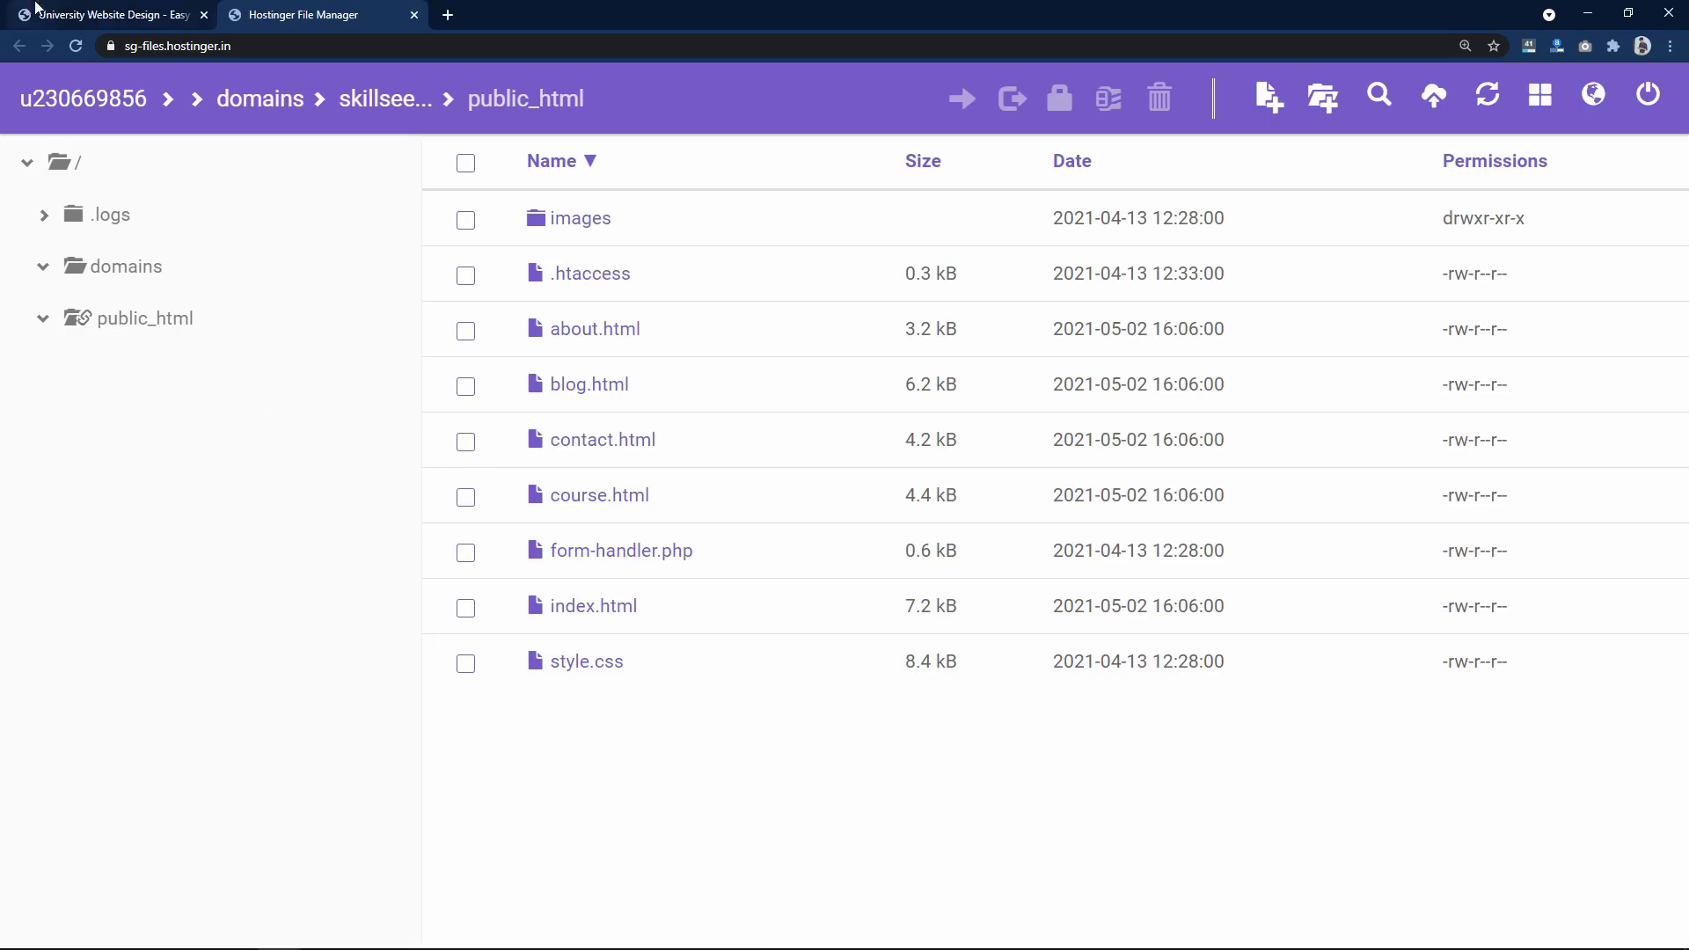
{"action": "left_click", "coordinate": [63, 8]}
{"action": "left_click", "coordinate": [74, 48]}
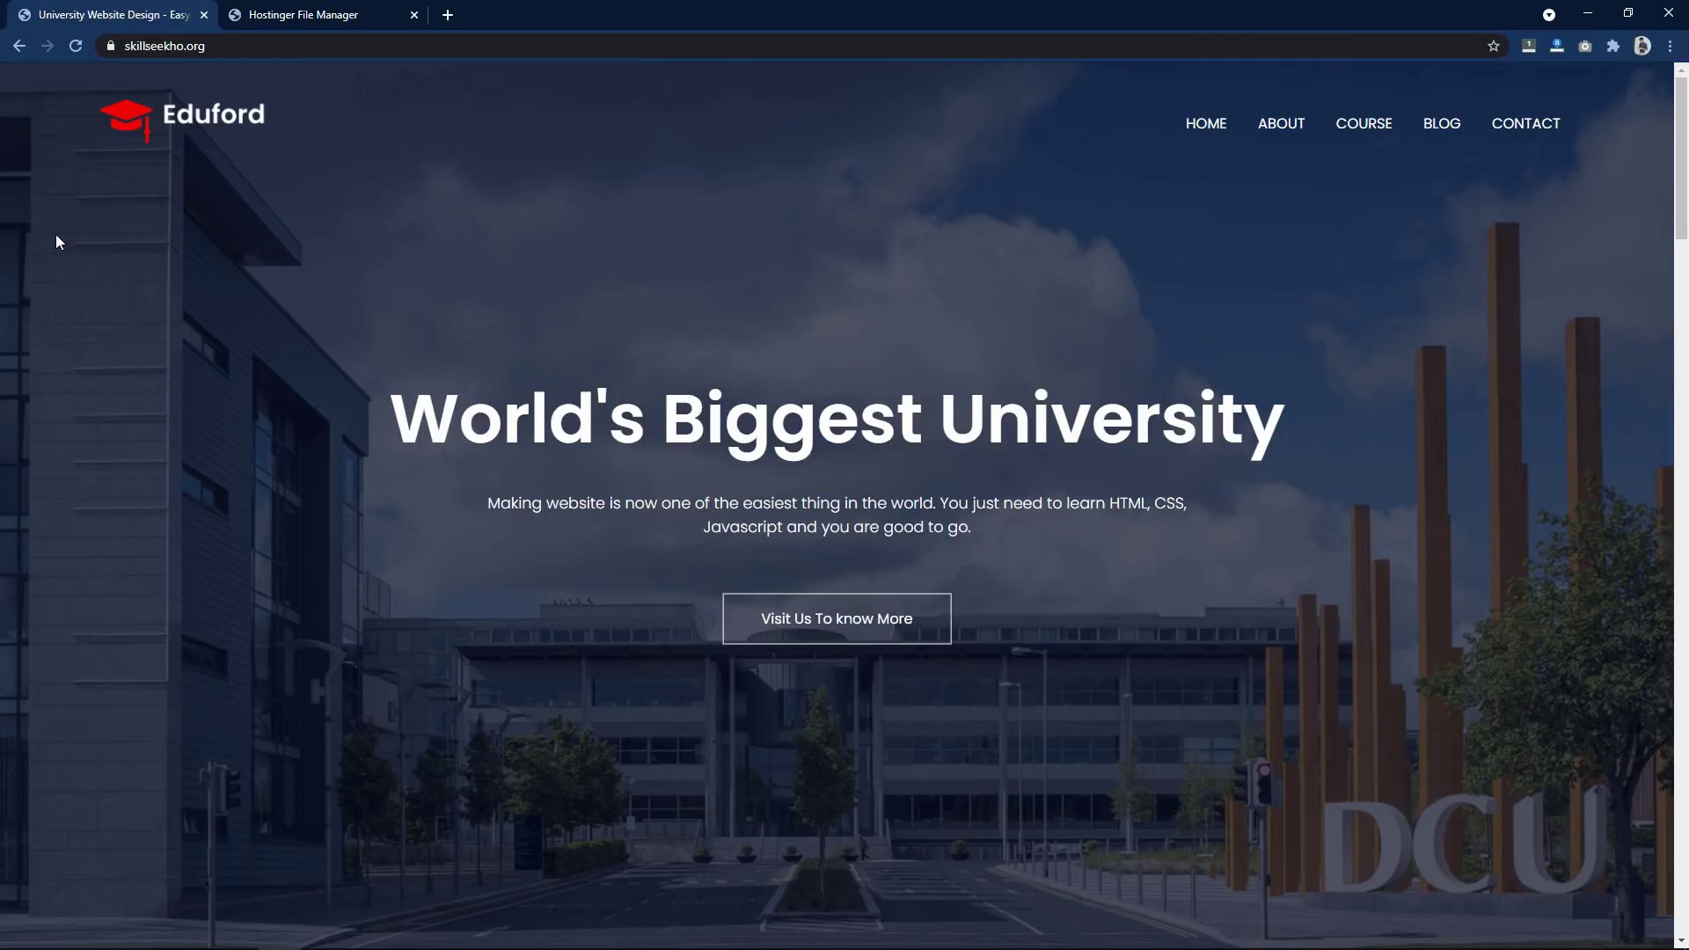
{"action": "key", "text": "alt+Tab"}
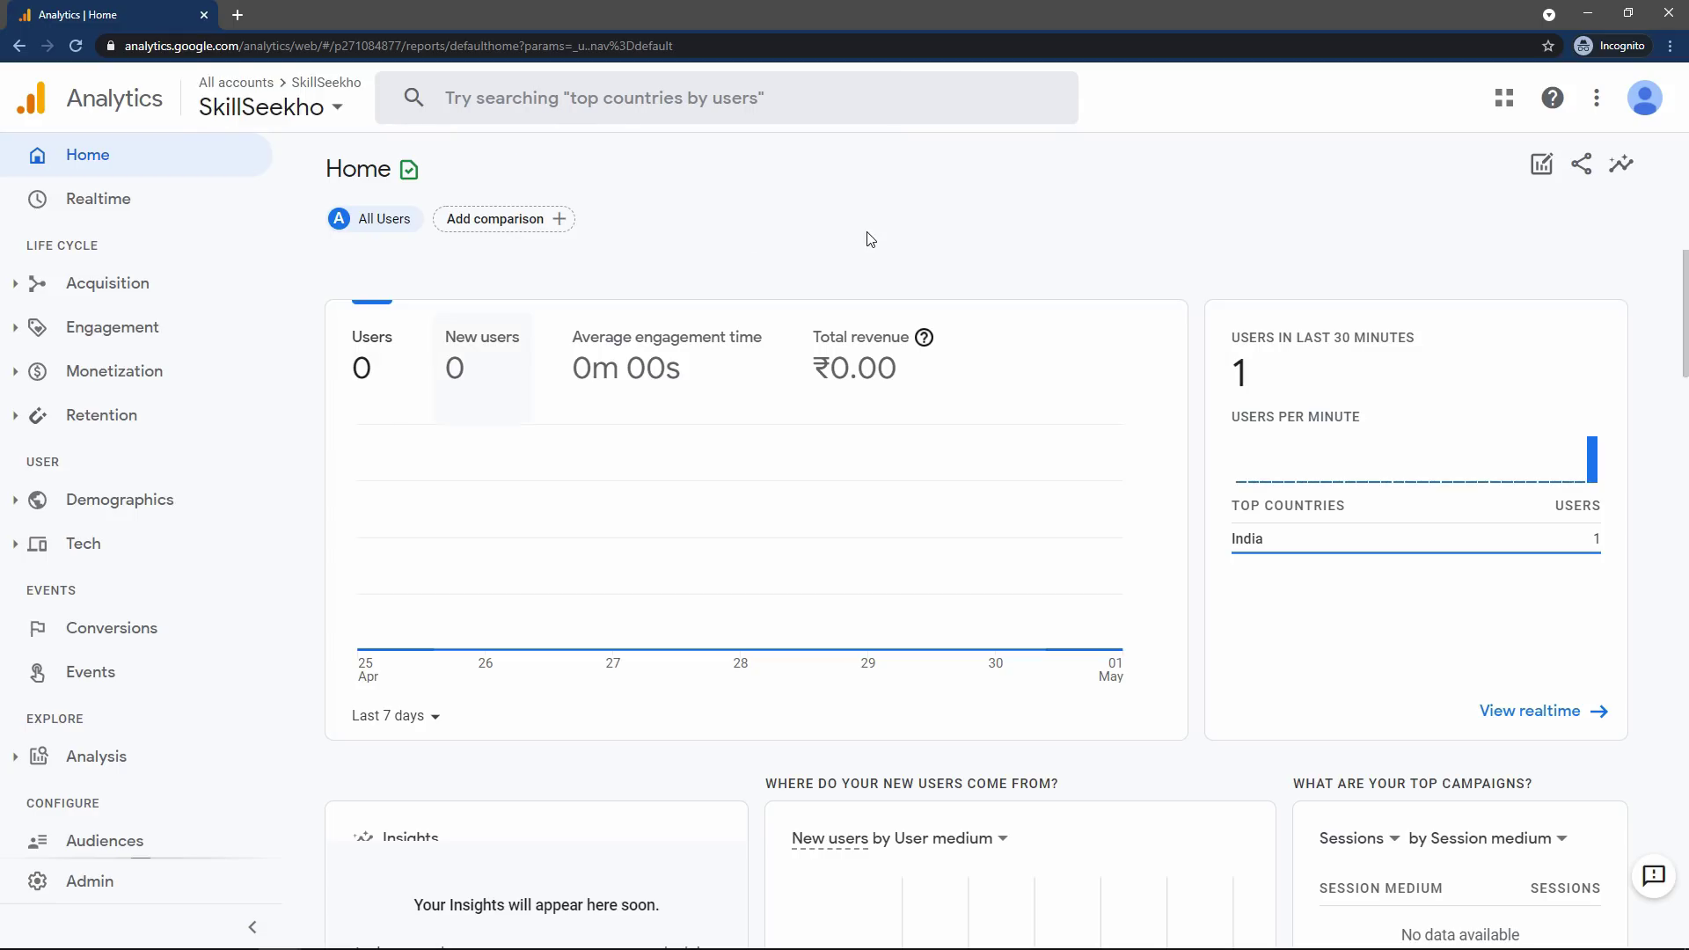
Check the number of users in the last 30 minutes and their top countries on the Home report
{"action": "double_click", "coordinate": [1241, 374]}
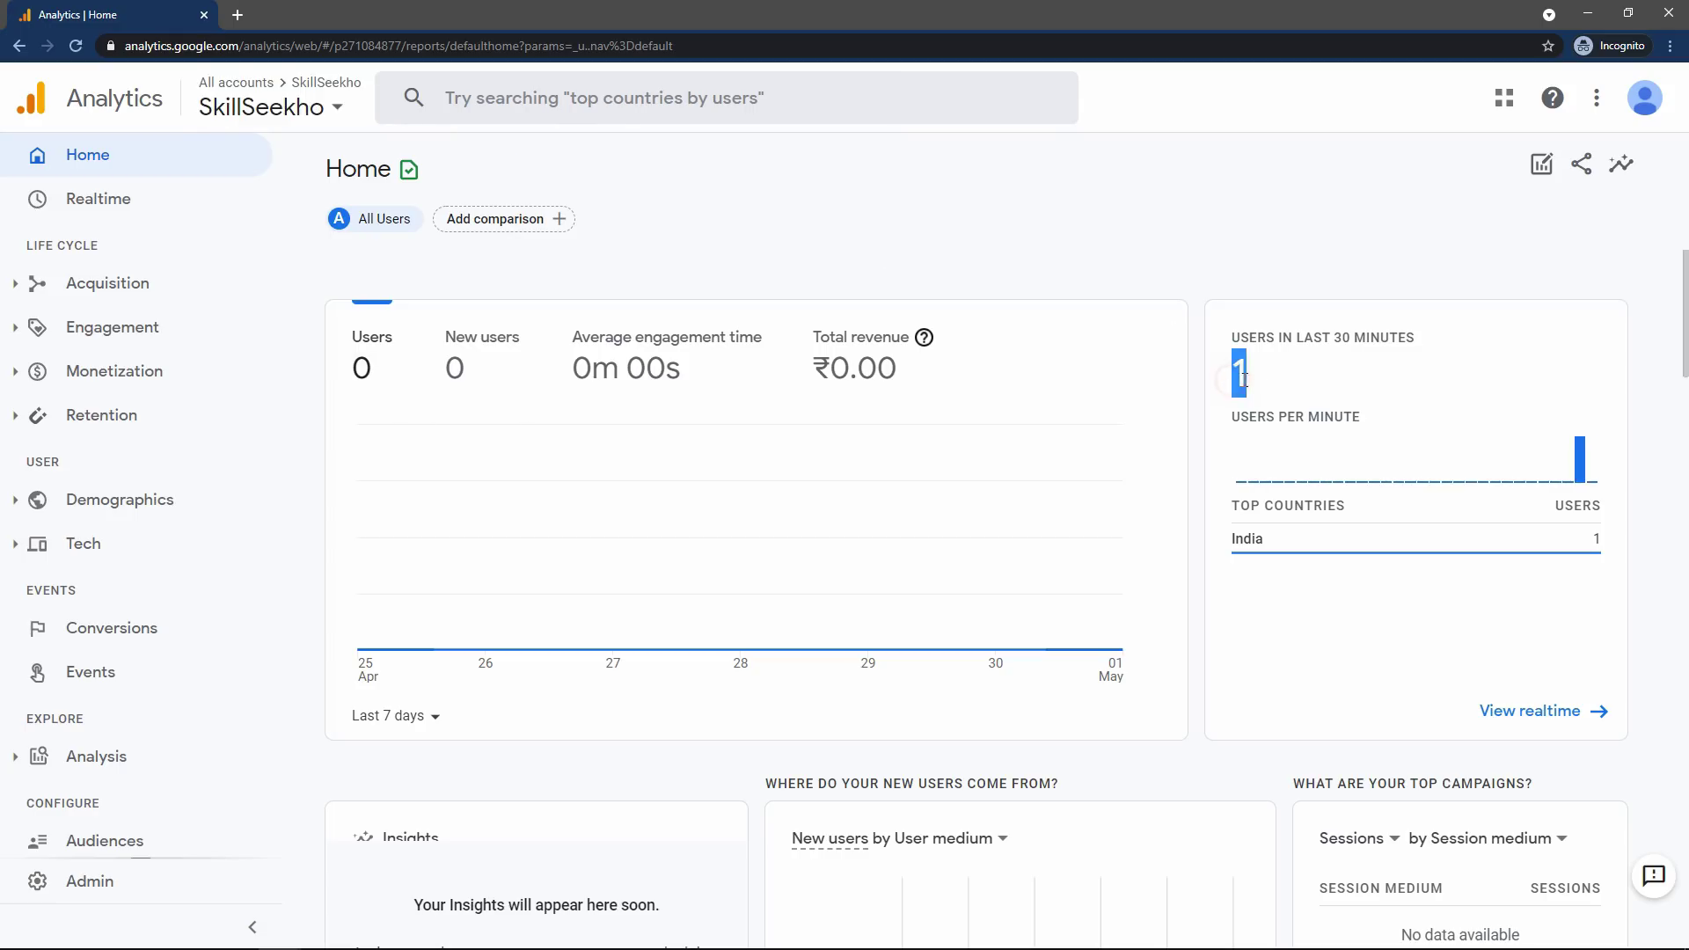
{"action": "mouse_move", "coordinate": [1246, 379]}
{"action": "left_mouse_down"}
{"action": "mouse_move", "coordinate": [1275, 388]}
{"action": "mouse_move", "coordinate": [1228, 373]}
{"action": "left_mouse_up"}
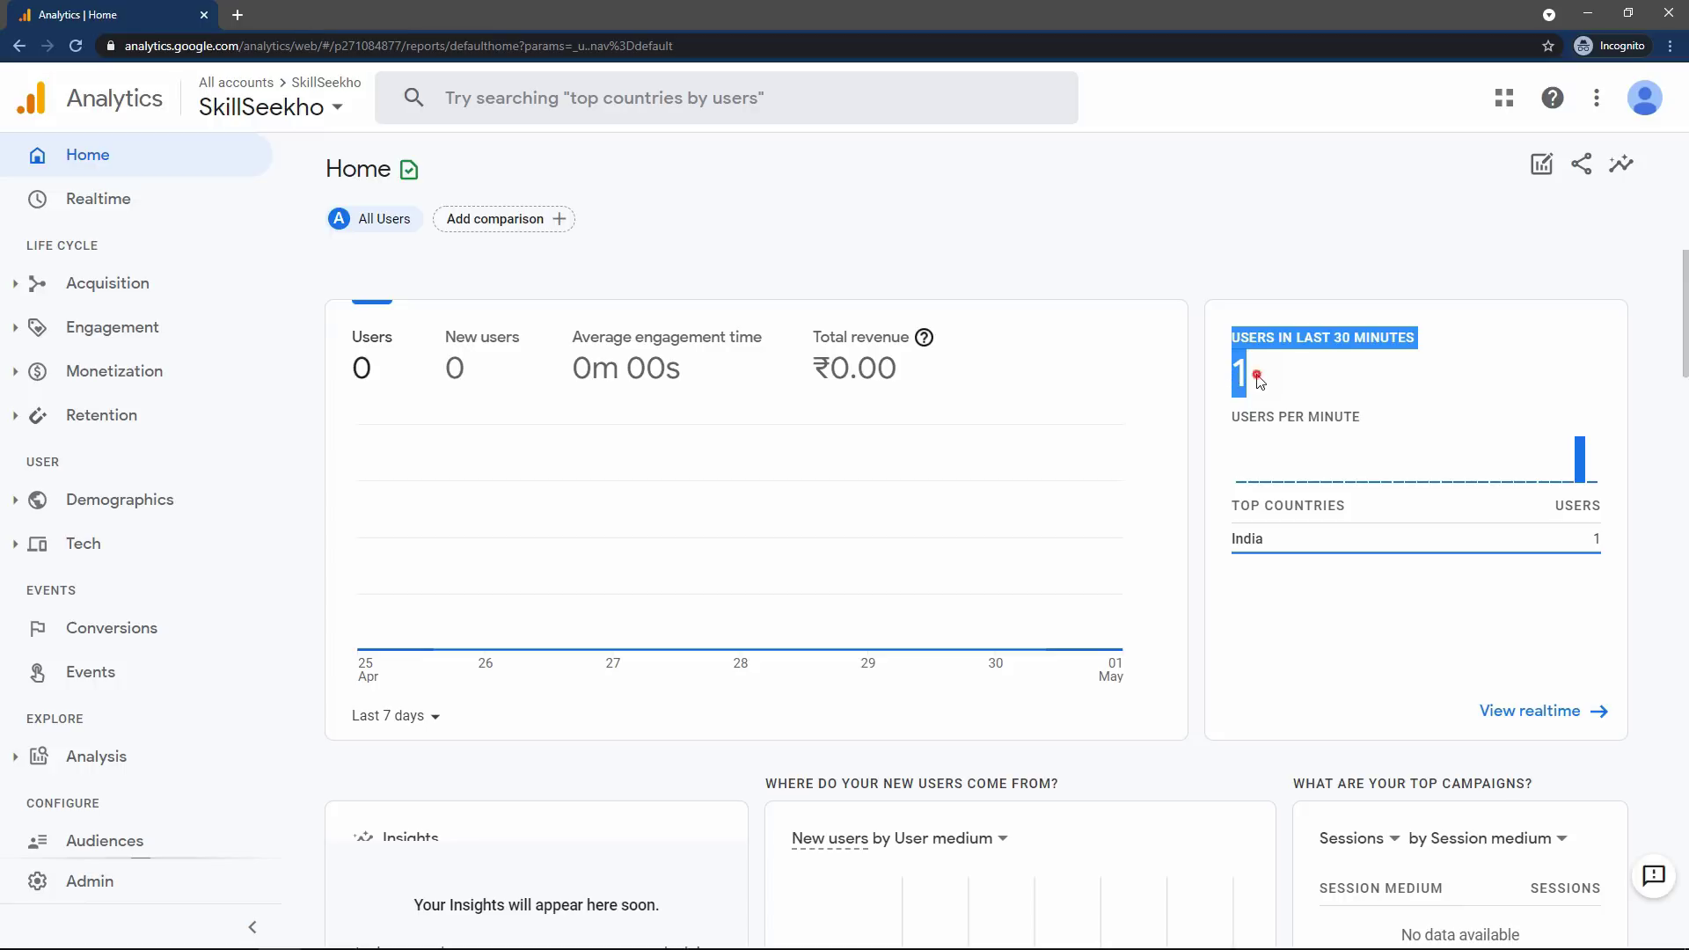
{"action": "left_click", "coordinate": [1246, 374]}
{"action": "double_click", "coordinate": [1246, 376]}
{"action": "left_click", "coordinate": [1305, 385]}
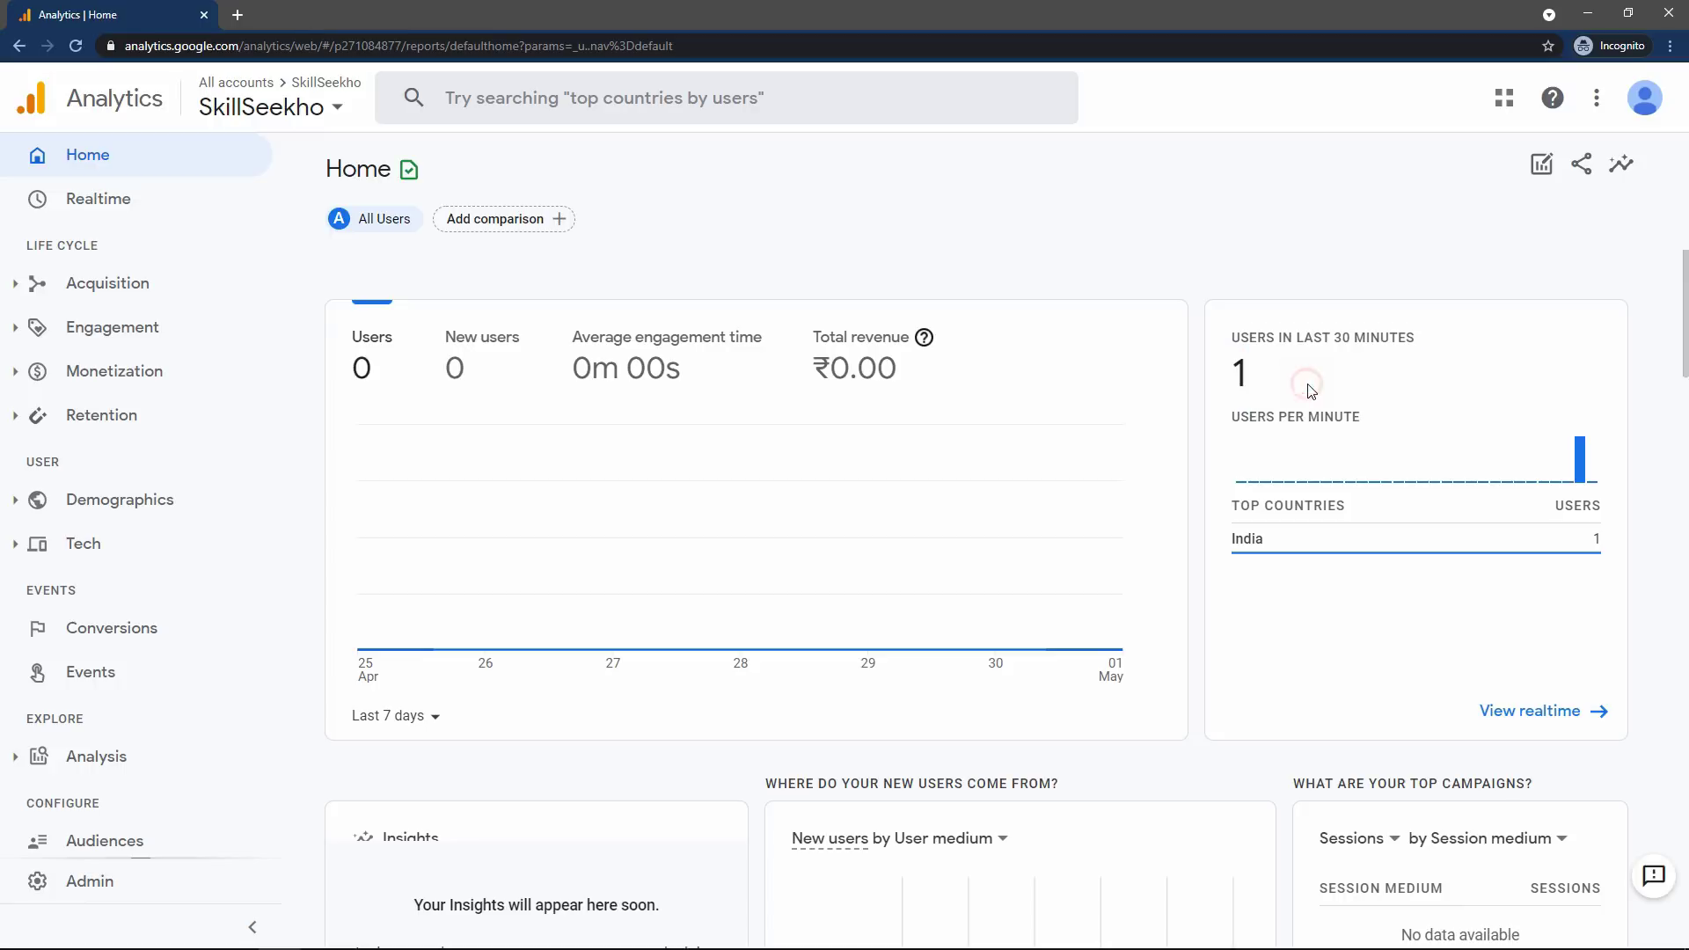
{"action": "mouse_move", "coordinate": [1243, 543]}
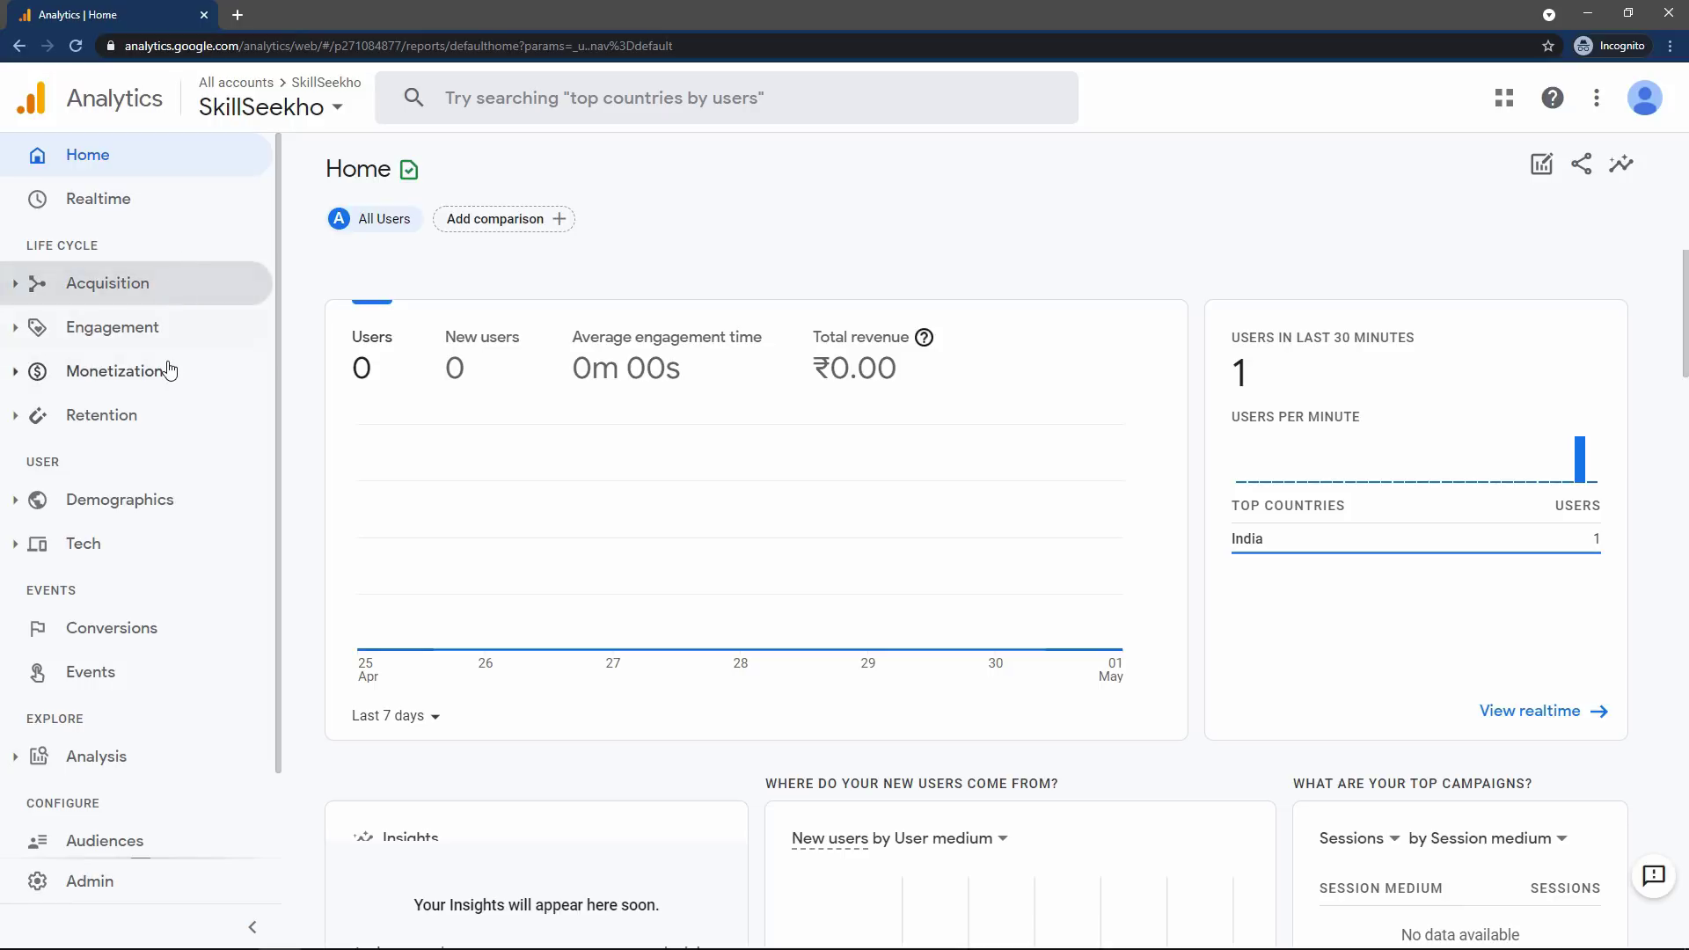
Open the Realtime overview and examine the users in the last 30 minutes, their device categories and map location
{"action": "scroll", "coordinate": [167, 369], "scroll_direction": "down", "scroll_amount": 1}
{"action": "scroll", "coordinate": [167, 369], "scroll_direction": "up", "scroll_amount": 1}
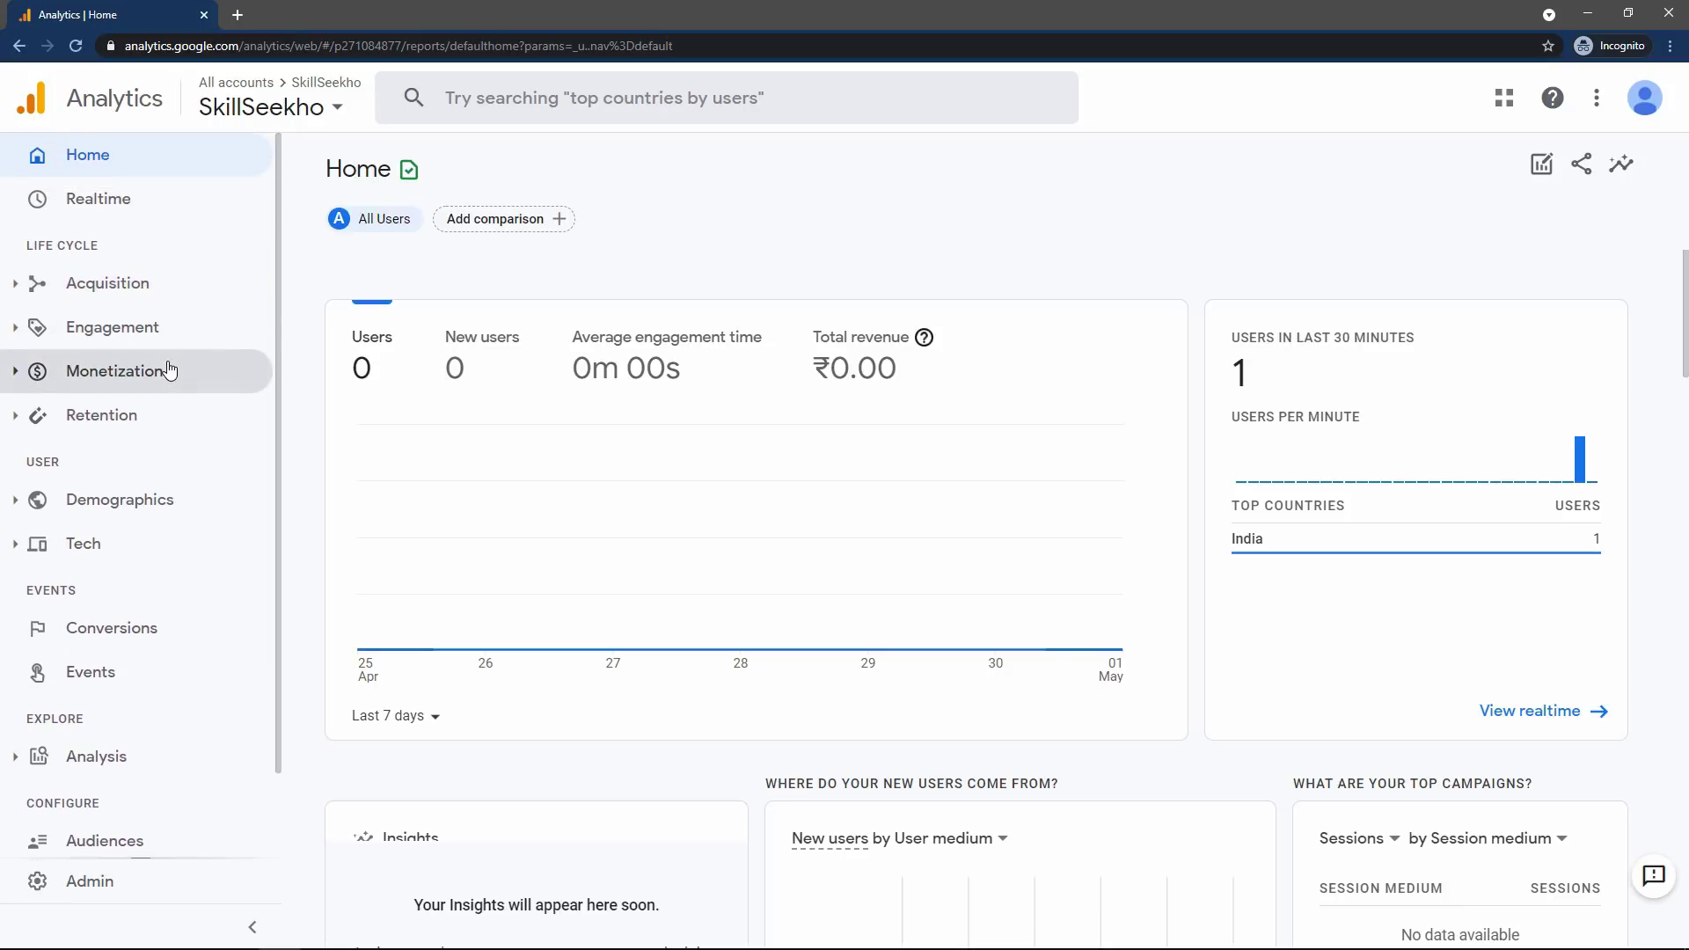
{"action": "left_click", "coordinate": [141, 208]}
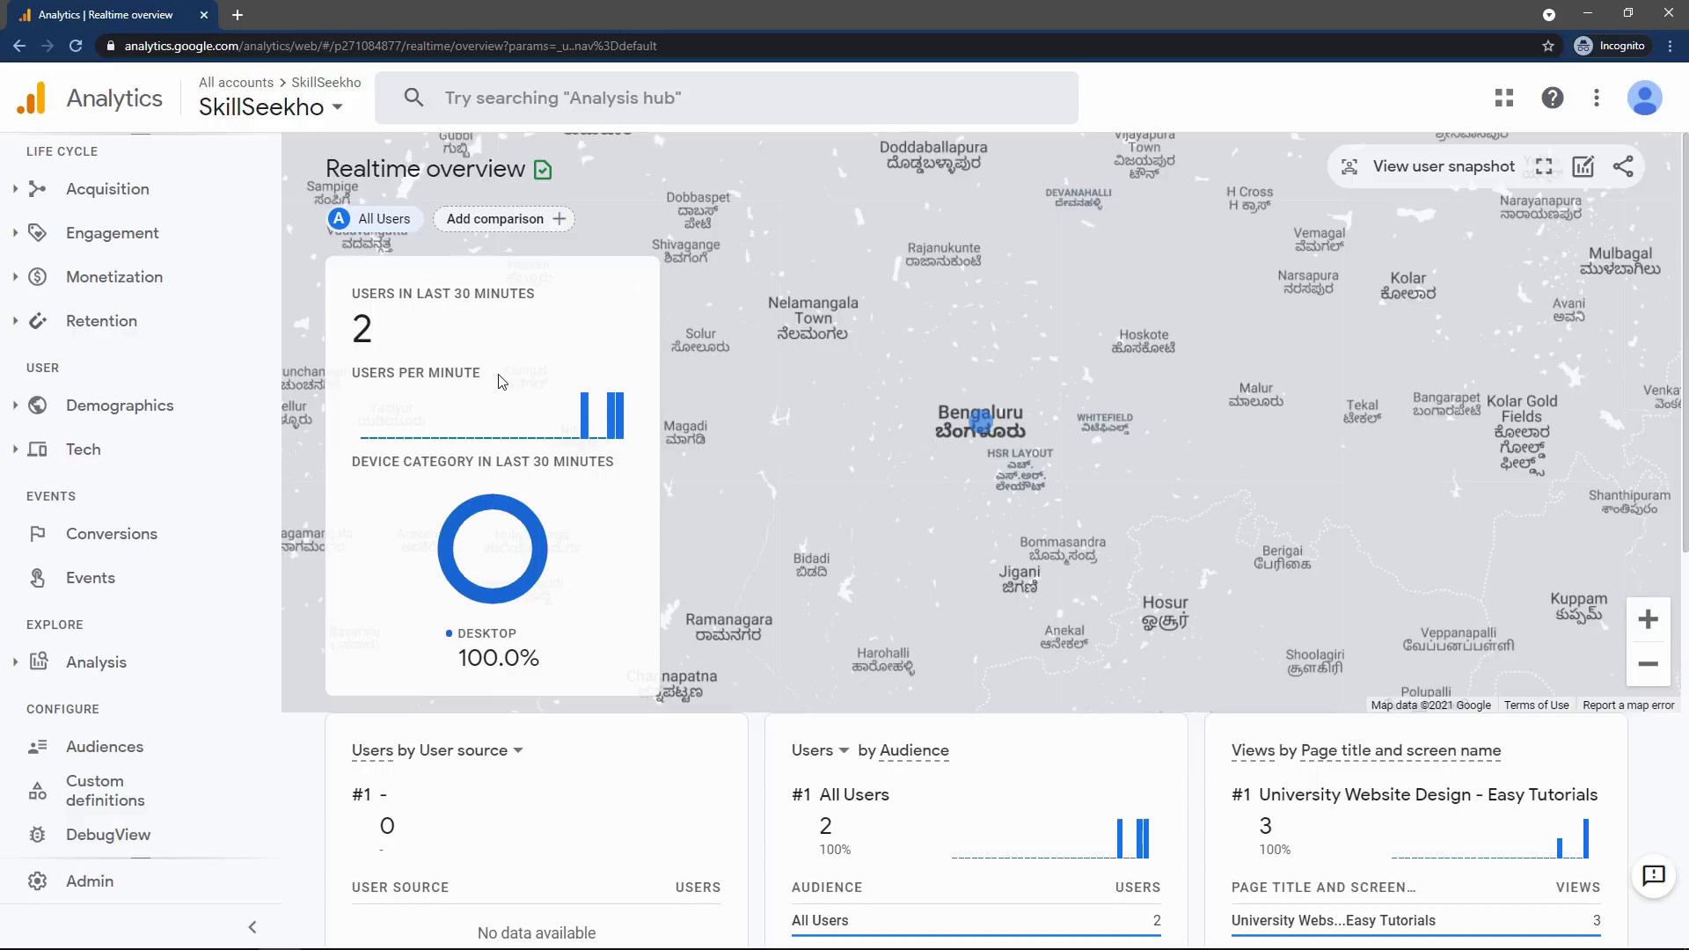
{"action": "mouse_move", "coordinate": [522, 637]}
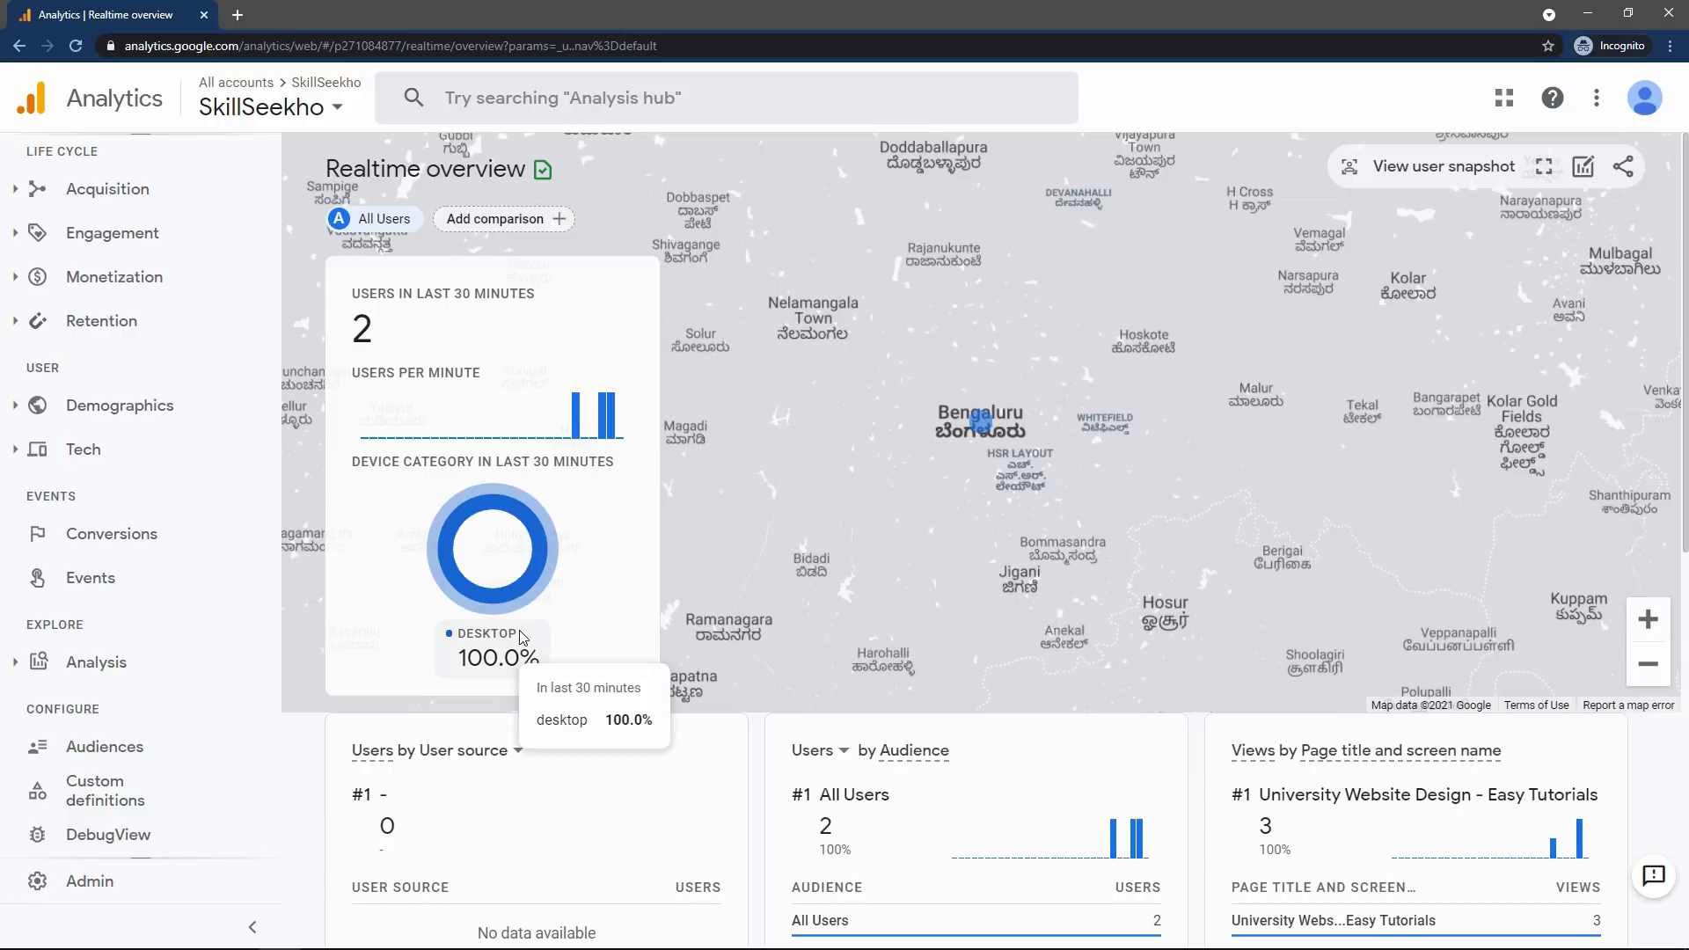
{"action": "mouse_move", "coordinate": [987, 436]}
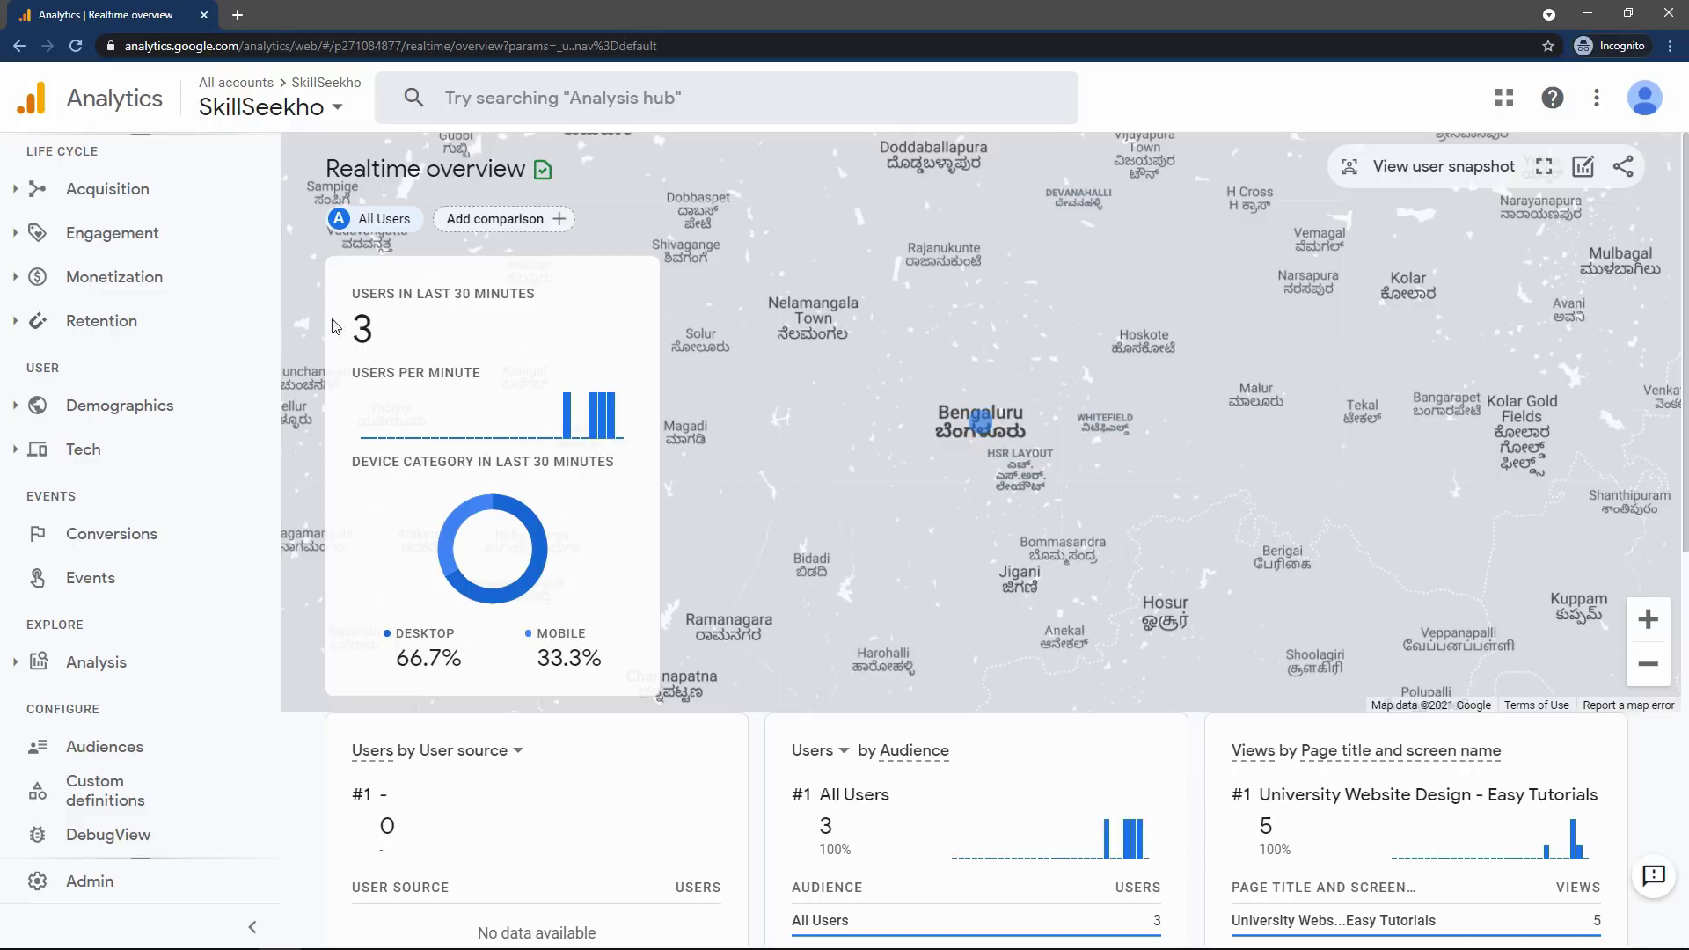
{"action": "left_click_drag", "start_coordinate": [343, 325], "coordinate": [380, 333]}
{"action": "left_click", "coordinate": [376, 329]}
{"action": "double_click", "coordinate": [375, 330]}
{"action": "left_click", "coordinate": [374, 331]}
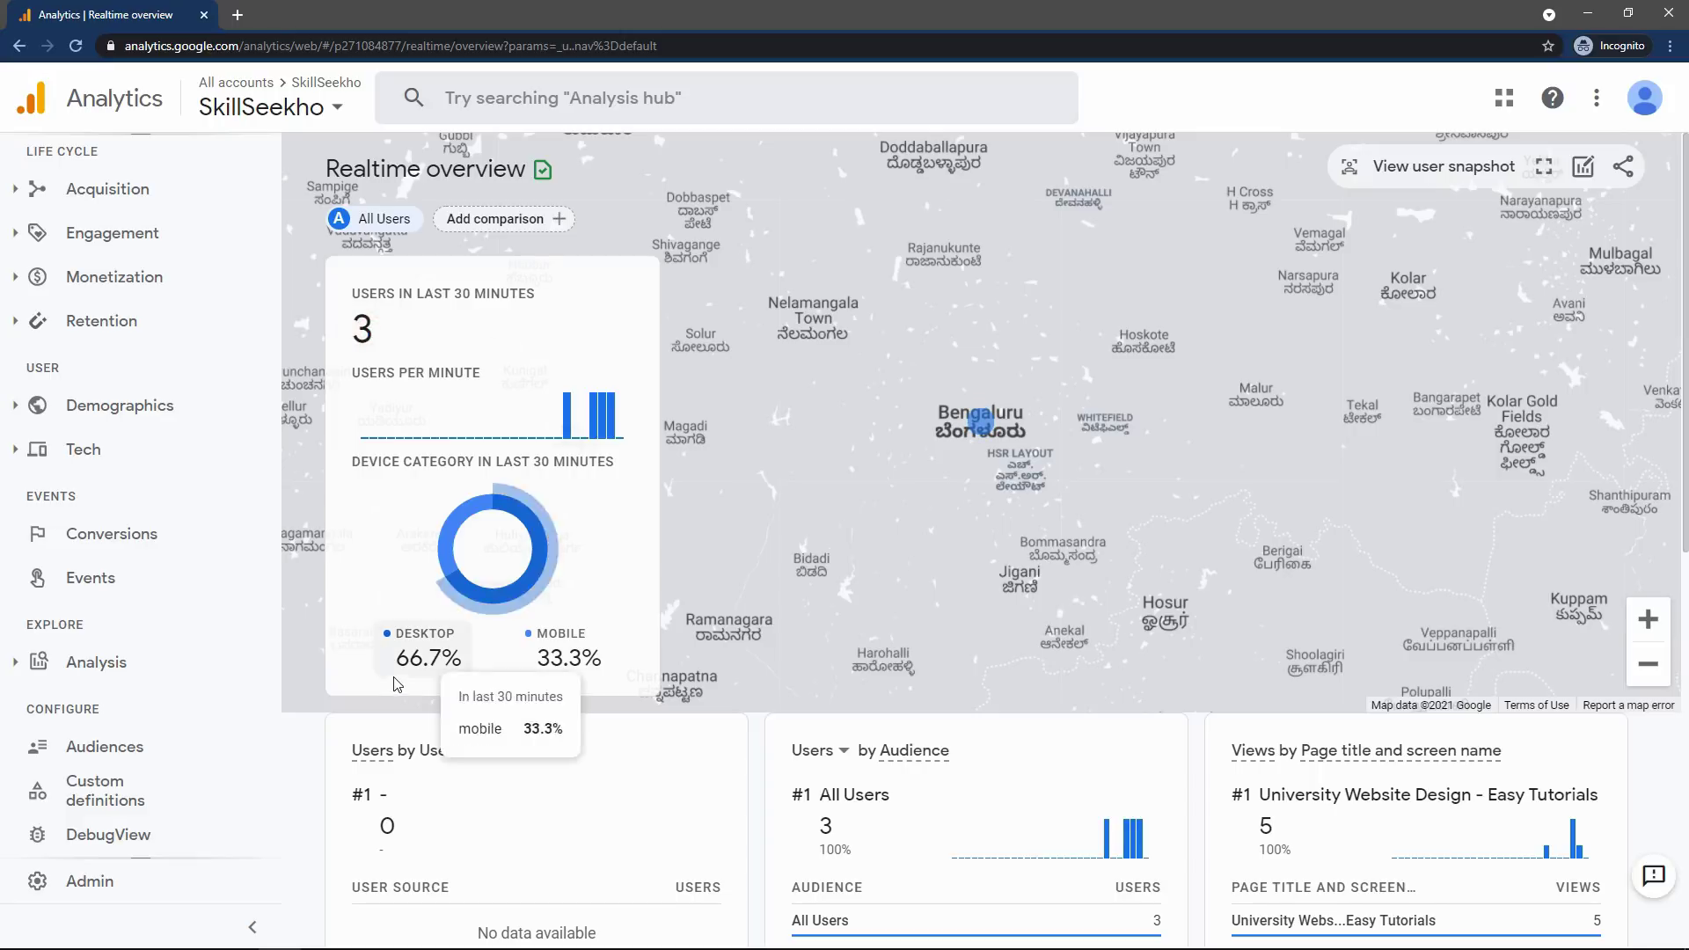
Check the device categories and map location in the Realtime overview and look through the Acquisition, Engagement and Monetization report groups
{"action": "mouse_move", "coordinate": [413, 662]}
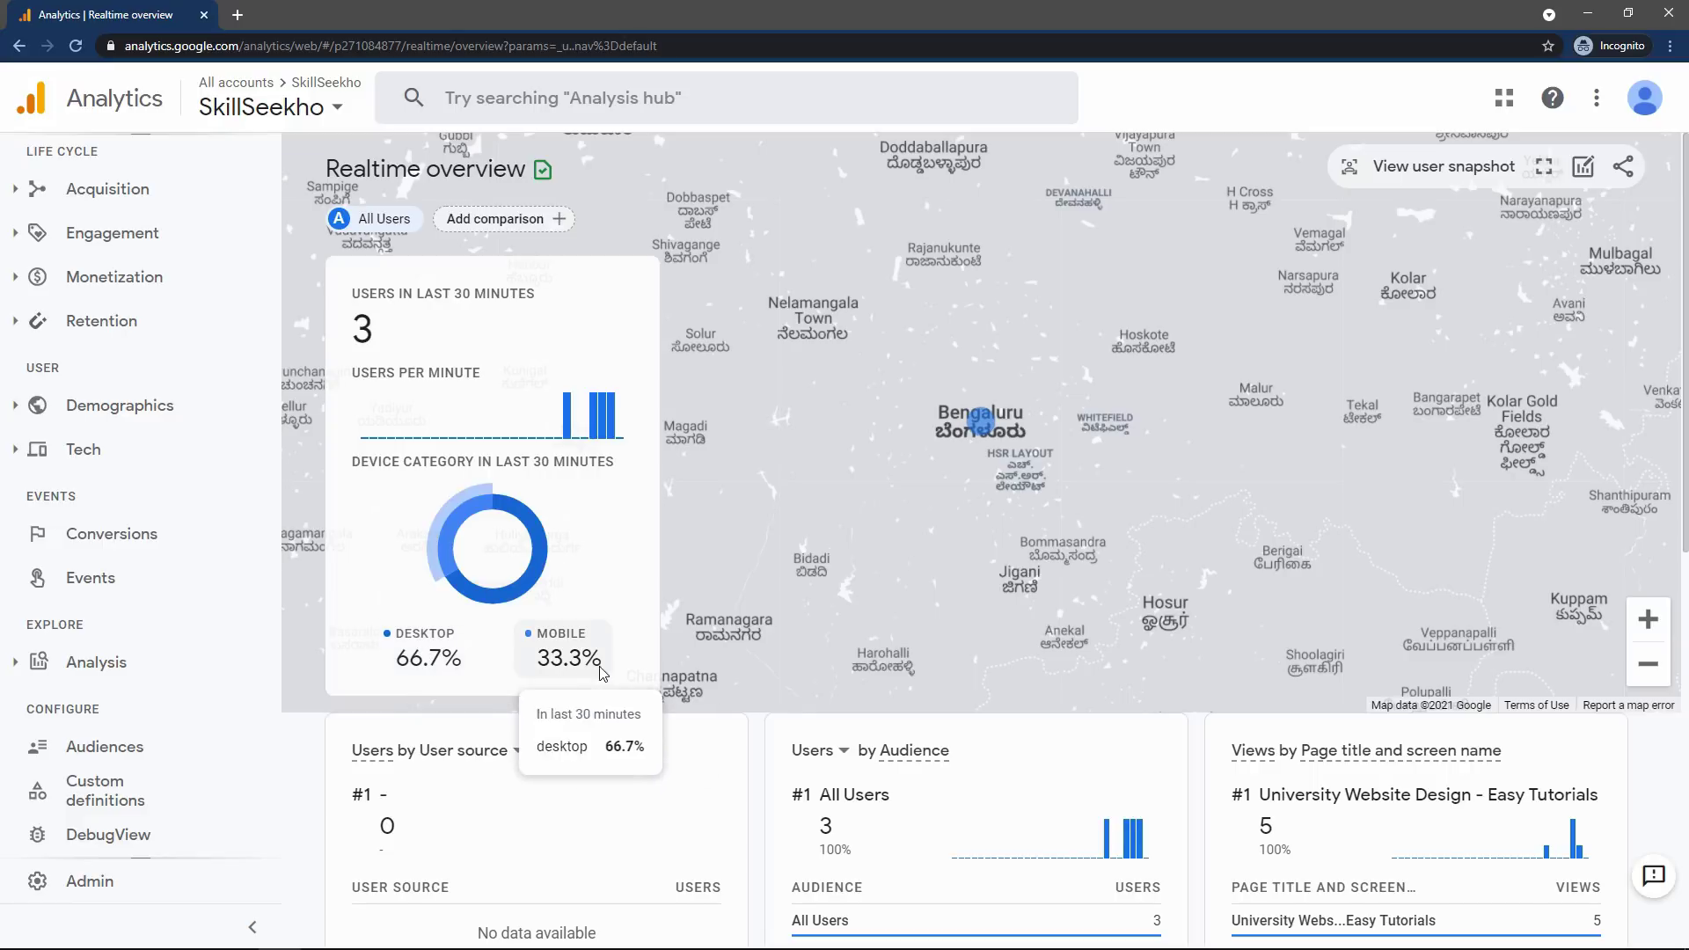
{"action": "mouse_move", "coordinate": [561, 674]}
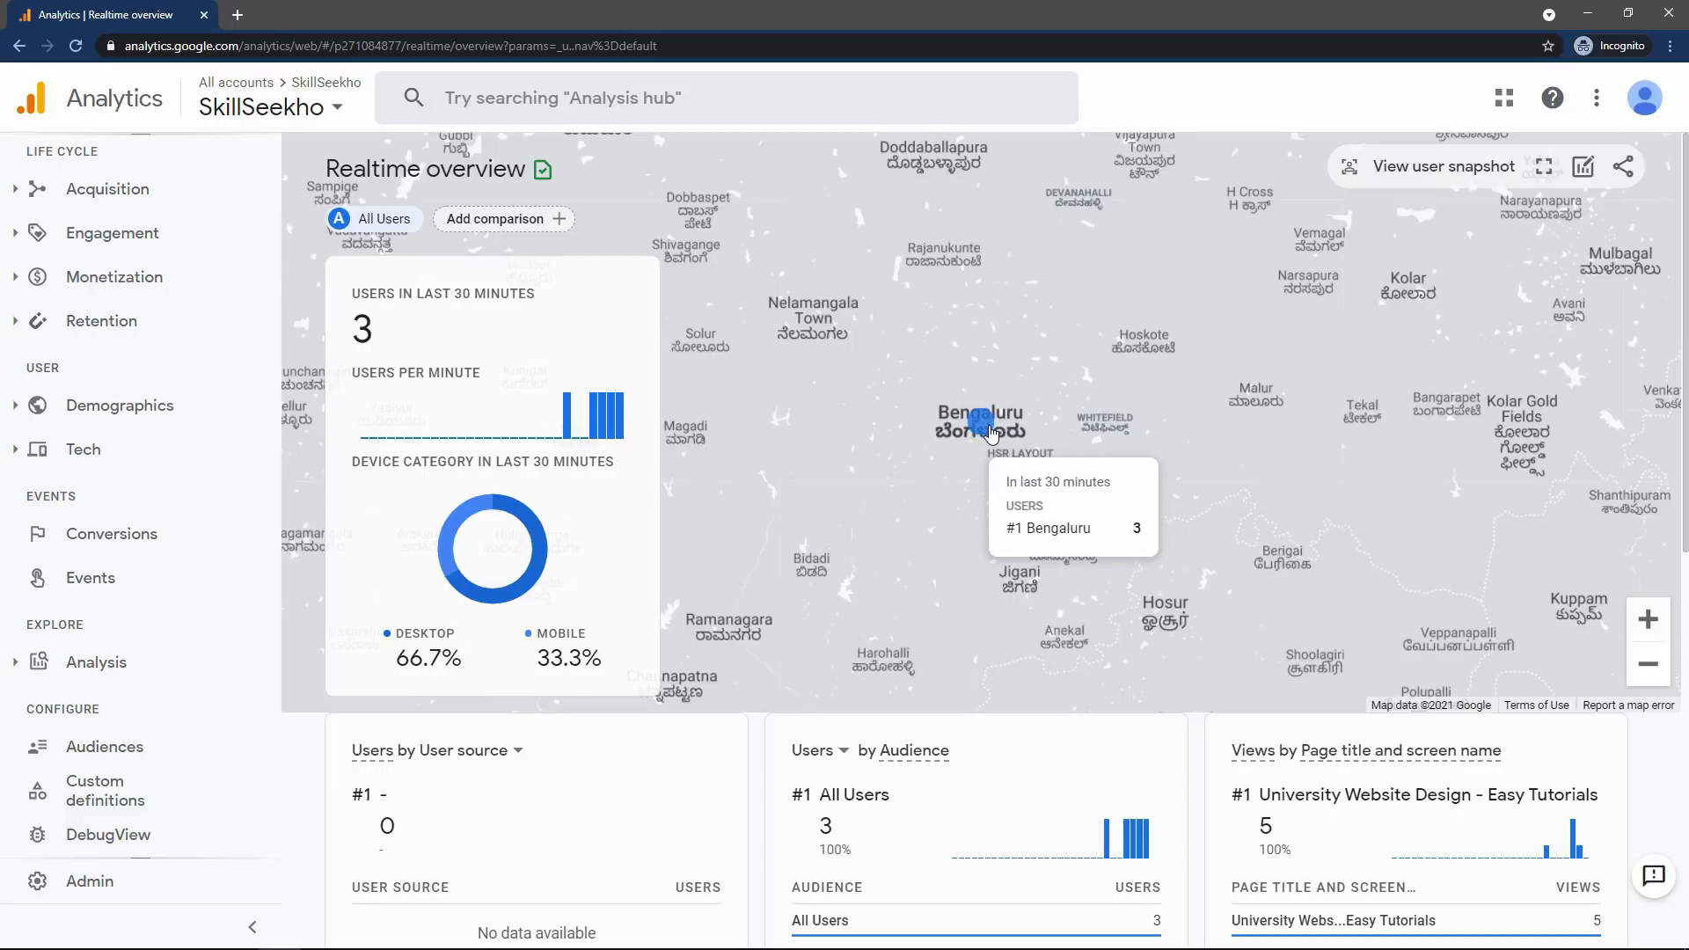
{"action": "scroll", "coordinate": [64, 471], "scroll_direction": "up", "scroll_amount": 2}
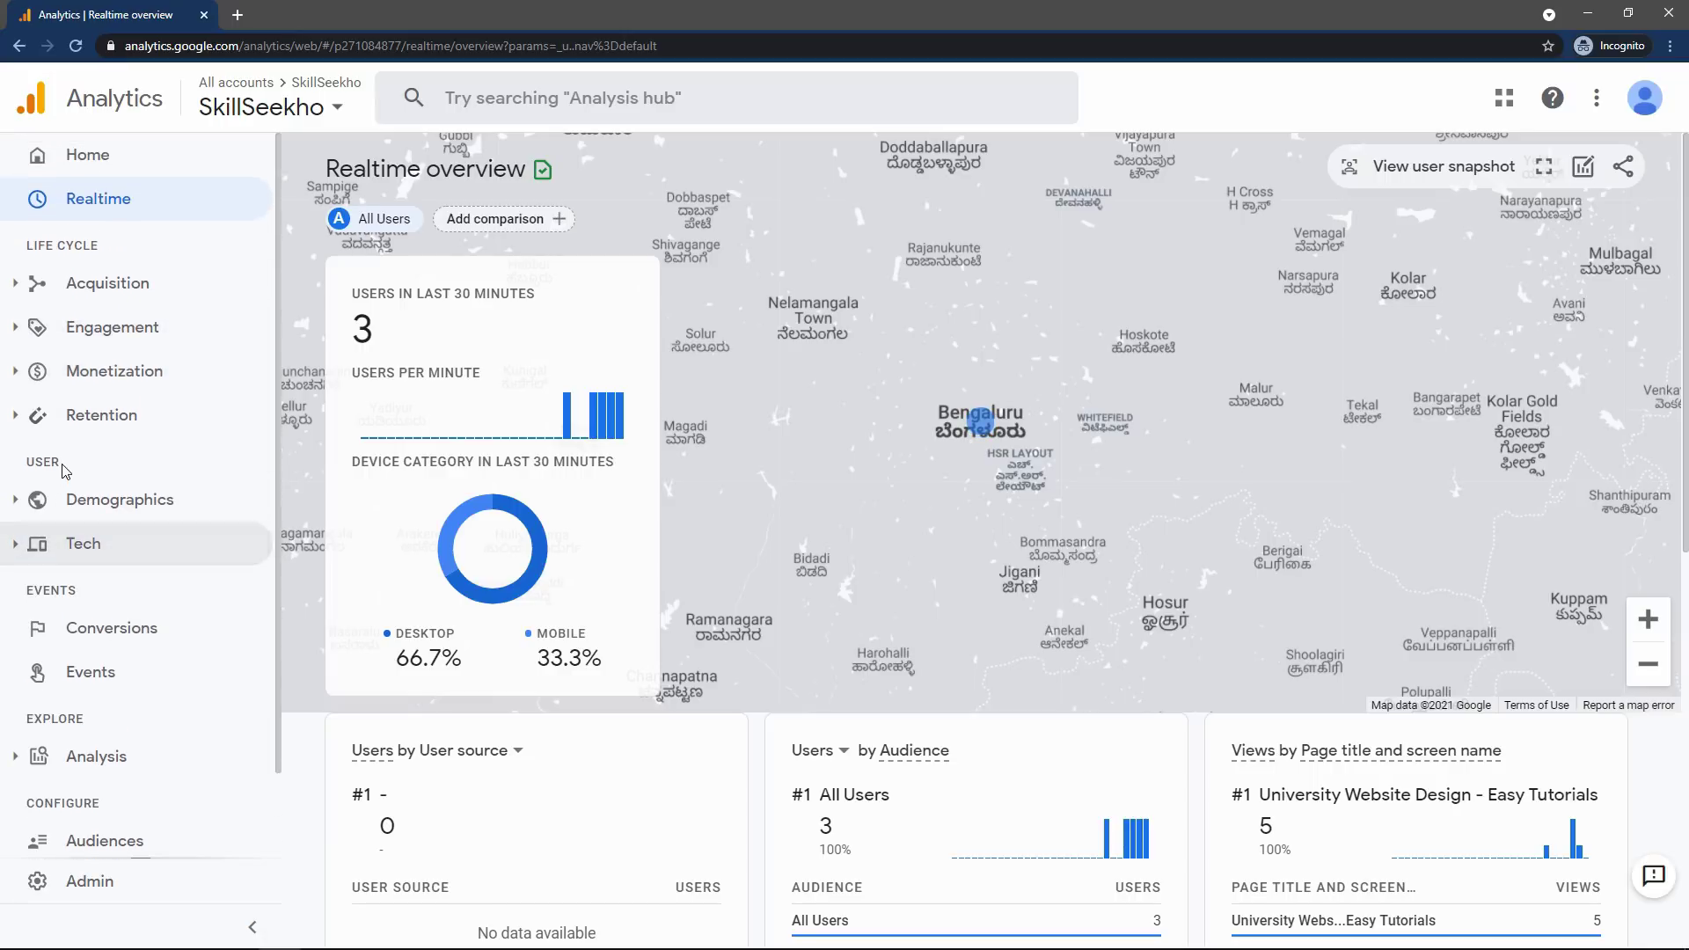
{"action": "left_click", "coordinate": [34, 283]}
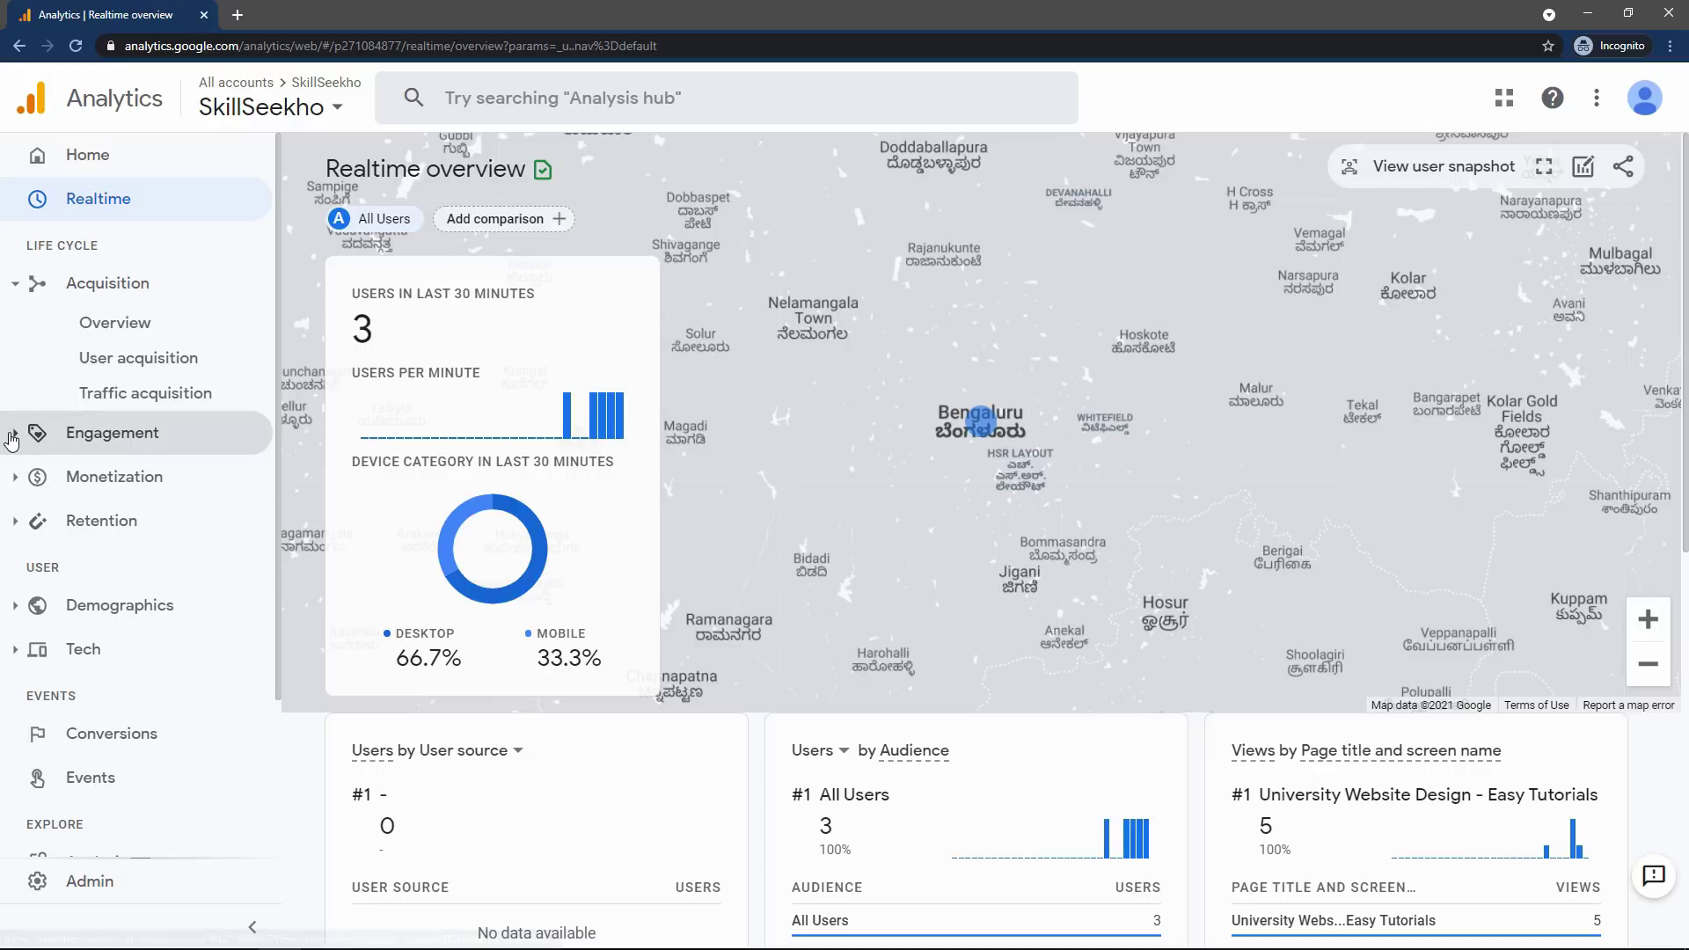
{"action": "left_click", "coordinate": [83, 431]}
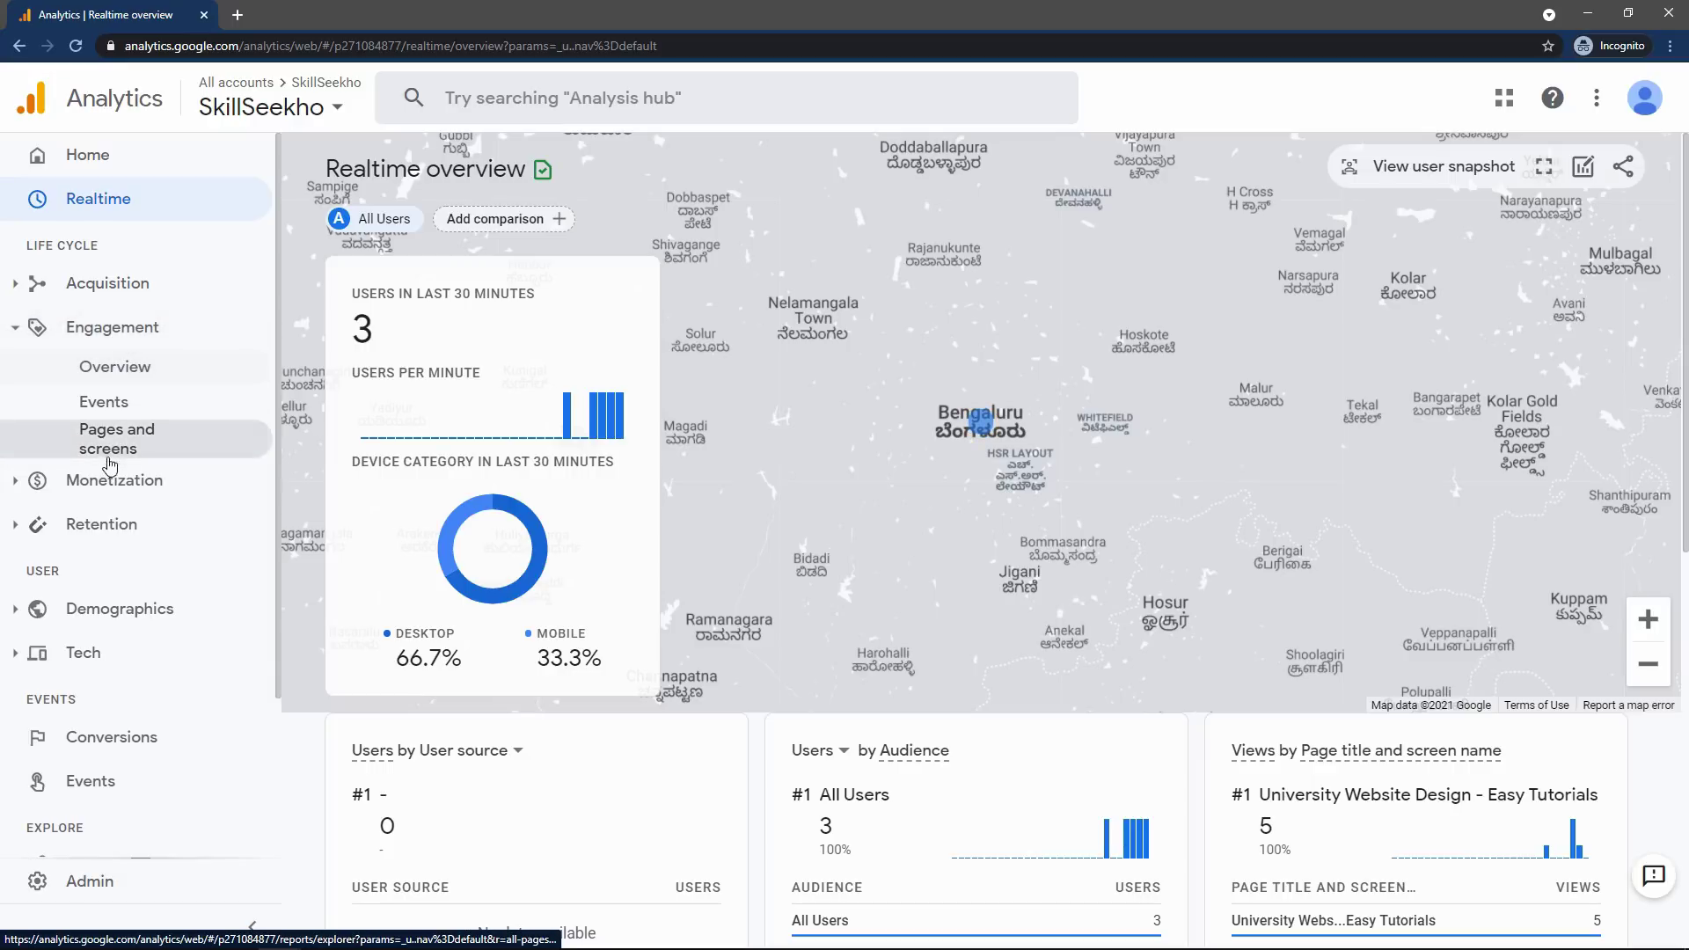
{"action": "left_click", "coordinate": [53, 479]}
{"action": "mouse_move", "coordinate": [983, 438]}
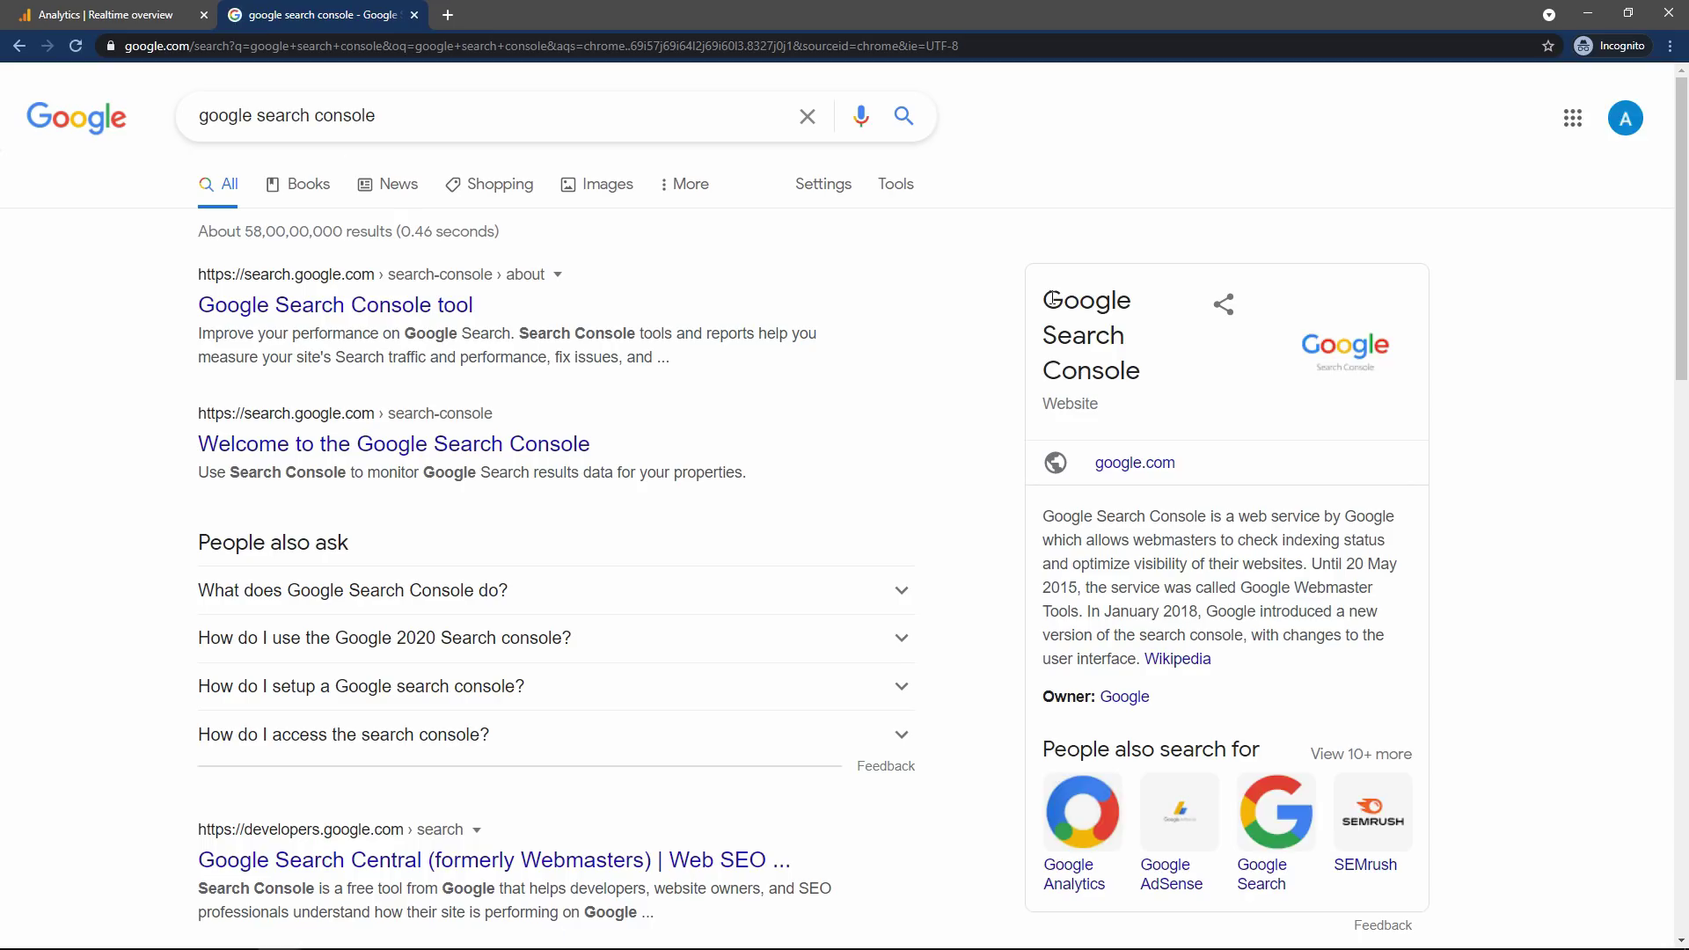
Open the "Welcome to the Google Search Console" page from the Google search results
{"action": "left_click_drag", "start_coordinate": [1044, 297], "coordinate": [1125, 383]}
{"action": "left_click", "coordinate": [1128, 387]}
{"action": "left_click_drag", "start_coordinate": [1041, 291], "coordinate": [1126, 388]}
{"action": "left_click", "coordinate": [1126, 387]}
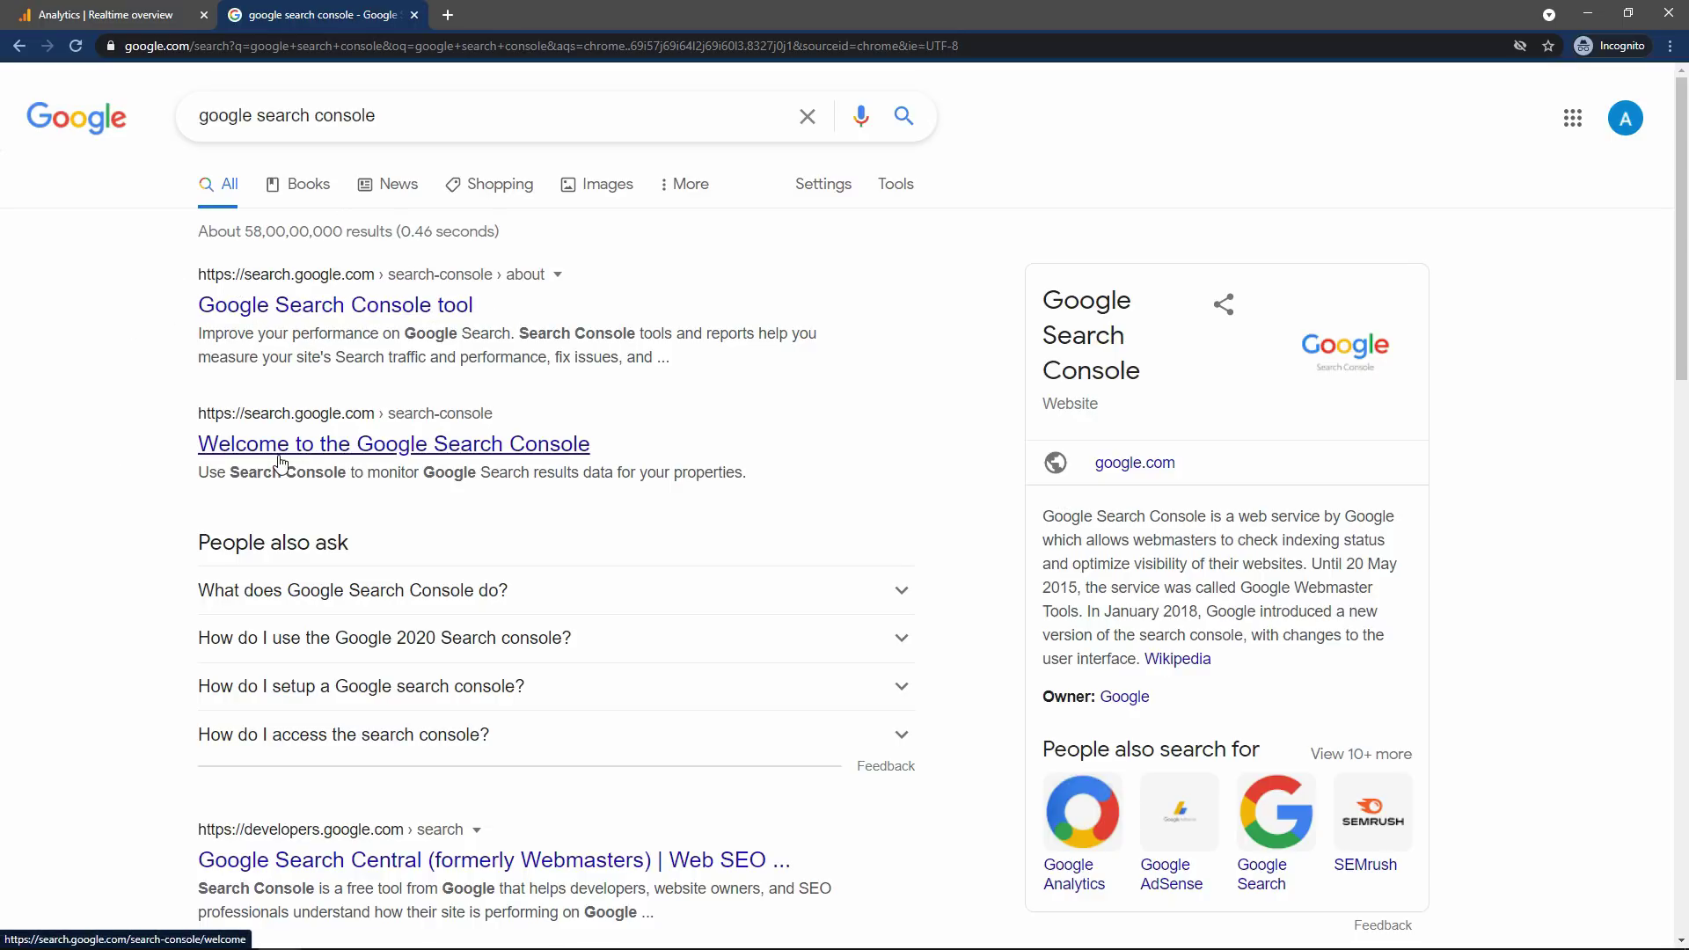
{"action": "left_click", "coordinate": [502, 444]}
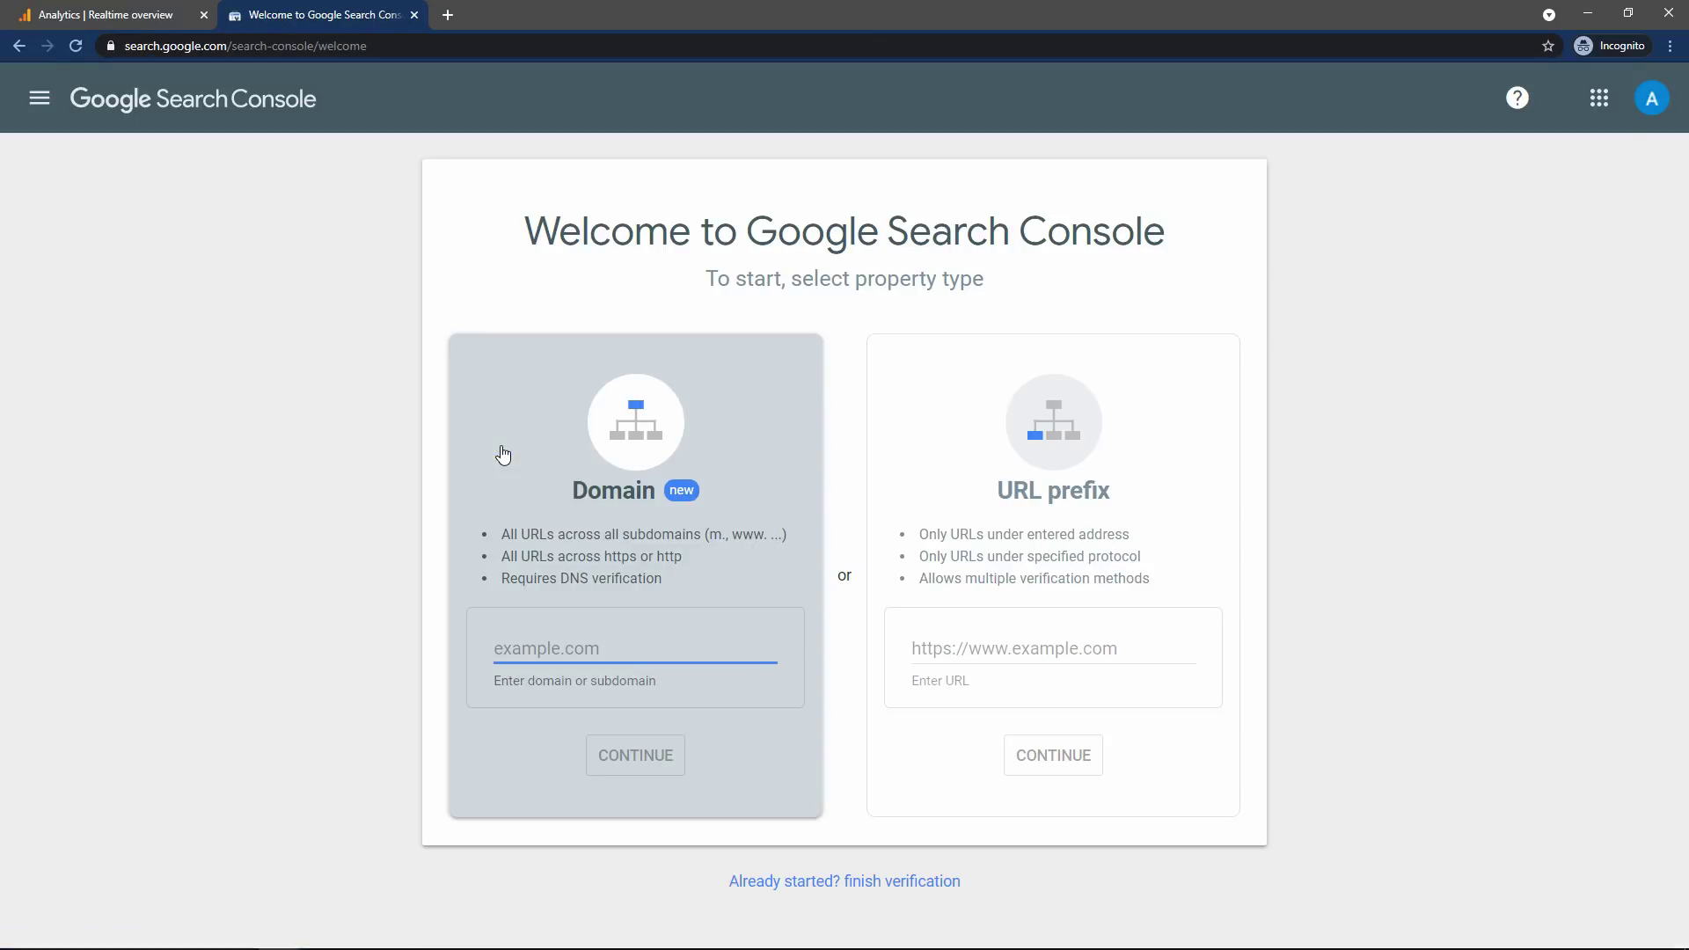
{"action": "left_click_drag", "start_coordinate": [530, 241], "coordinate": [1170, 234]}
{"action": "left_click", "coordinate": [549, 233]}
{"action": "left_click_drag", "start_coordinate": [549, 233], "coordinate": [1233, 238]}
{"action": "left_click", "coordinate": [1232, 237]}
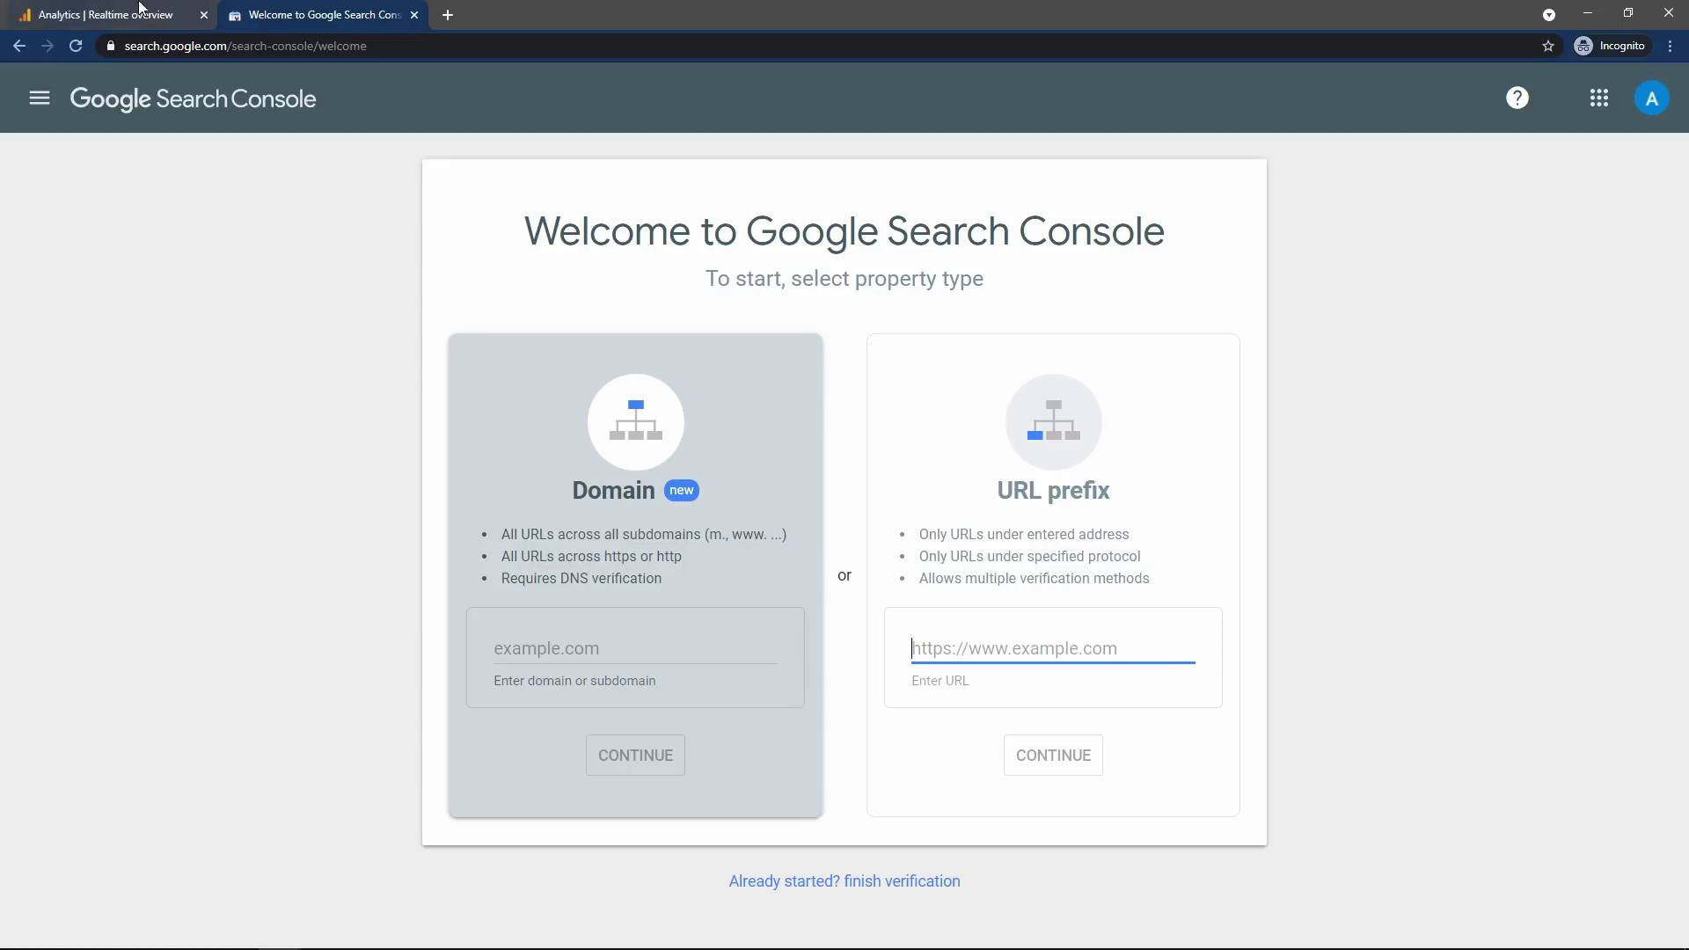
{"action": "type", "text": "https://skillseekho.org/"}
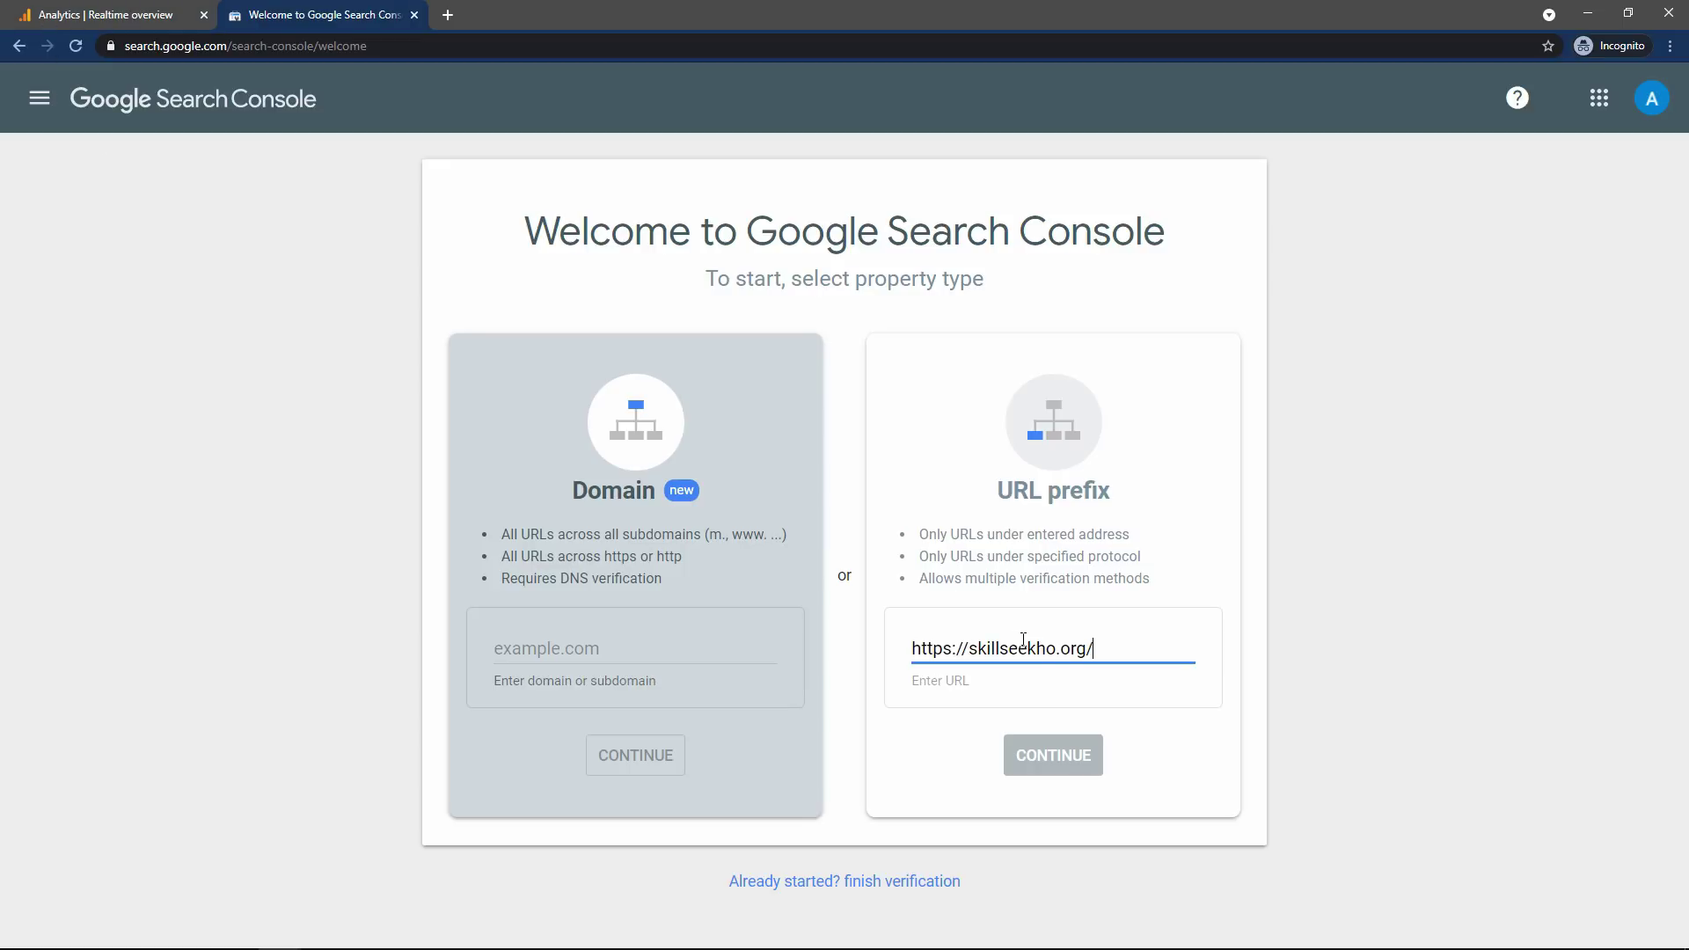
{"action": "left_click_drag", "start_coordinate": [1089, 656], "coordinate": [913, 661]}
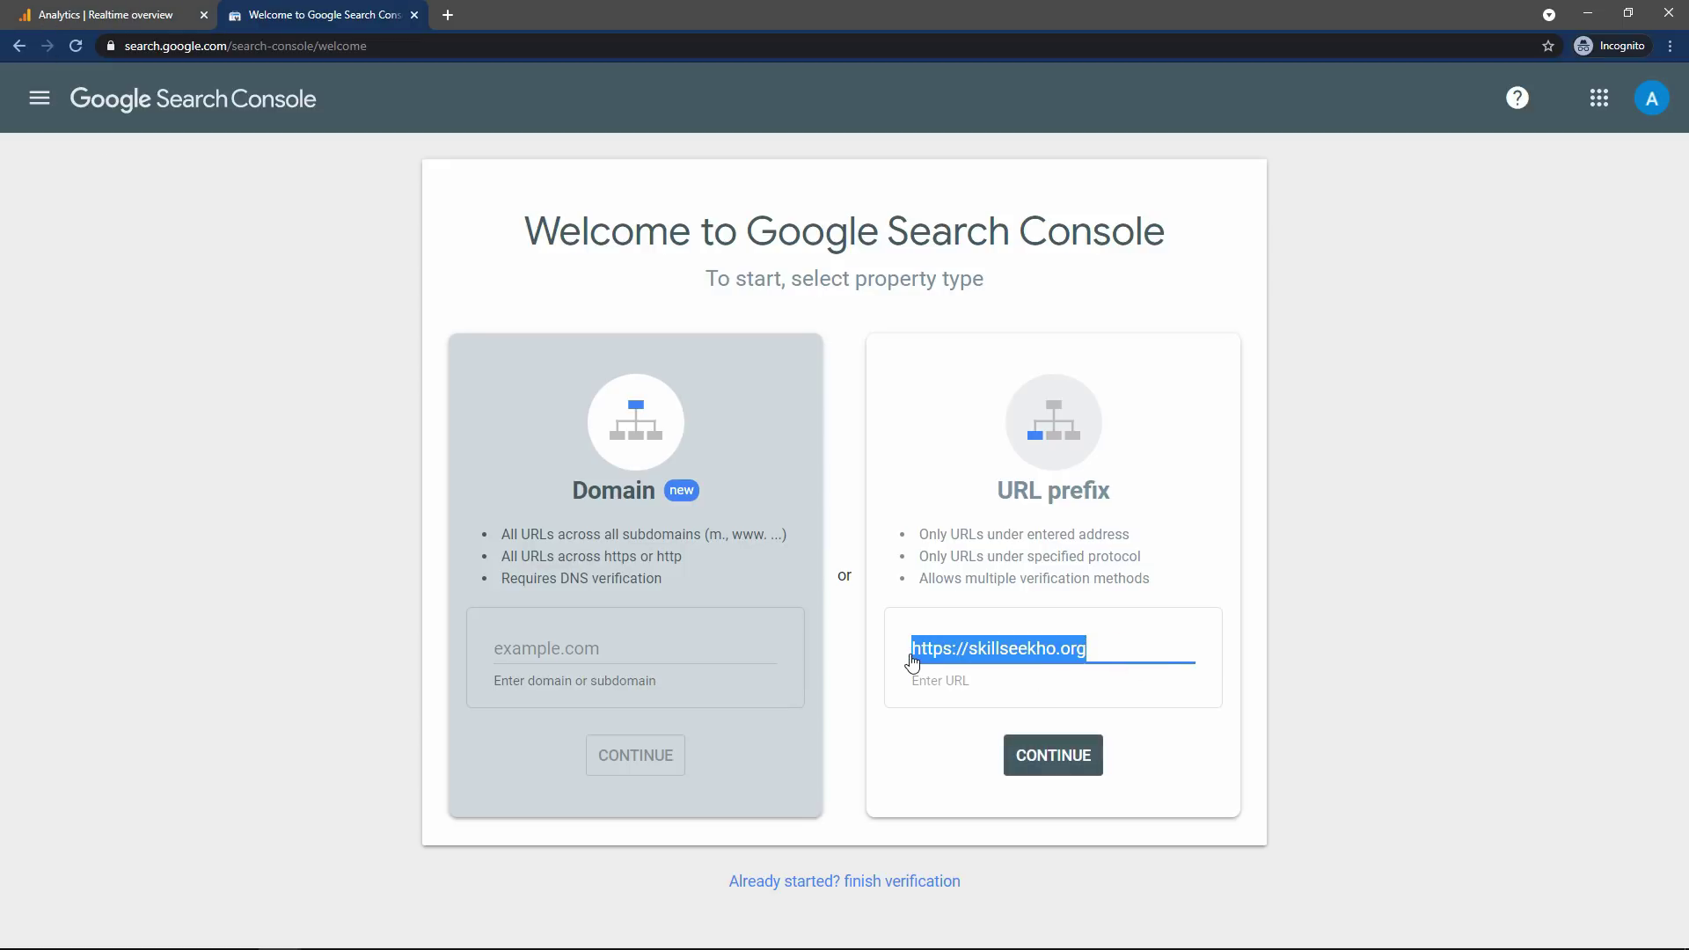
{"action": "left_click", "coordinate": [1059, 755]}
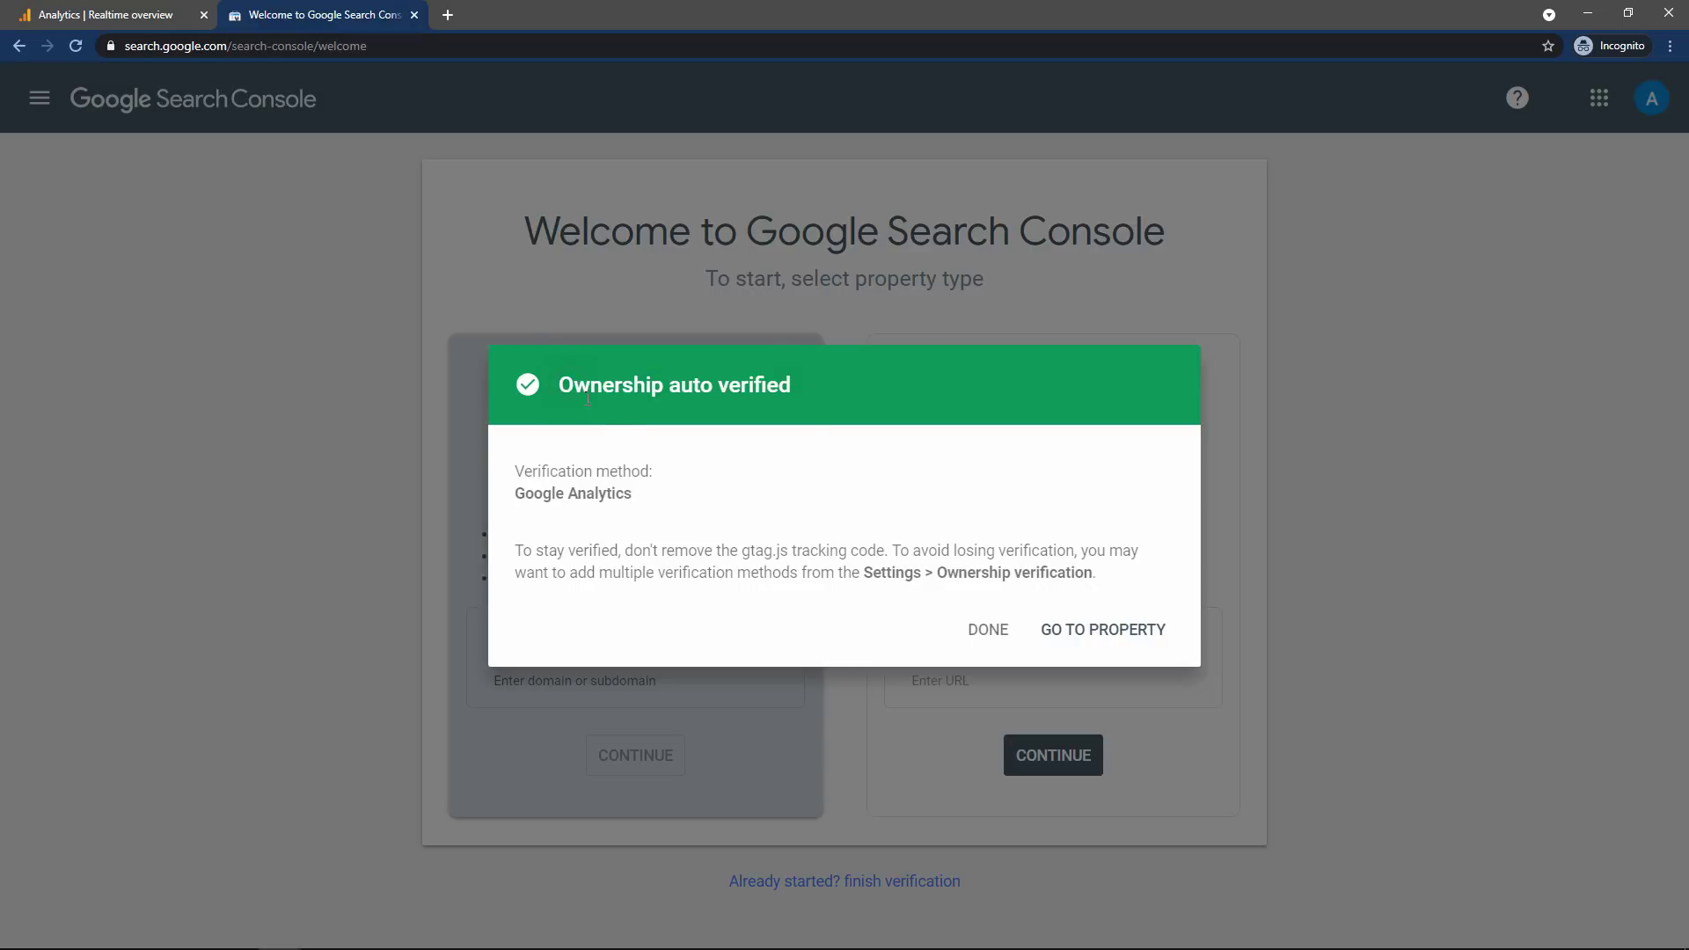
Read the verification method and the advice on staying verified in the ownership verification dialog
{"action": "left_click", "coordinate": [665, 472]}
{"action": "left_click_drag", "start_coordinate": [520, 495], "coordinate": [645, 504]}
{"action": "left_click", "coordinate": [643, 501]}
{"action": "left_click_drag", "start_coordinate": [518, 494], "coordinate": [656, 502]}
{"action": "left_click", "coordinate": [659, 498]}
{"action": "left_click_drag", "start_coordinate": [522, 471], "coordinate": [655, 472]}
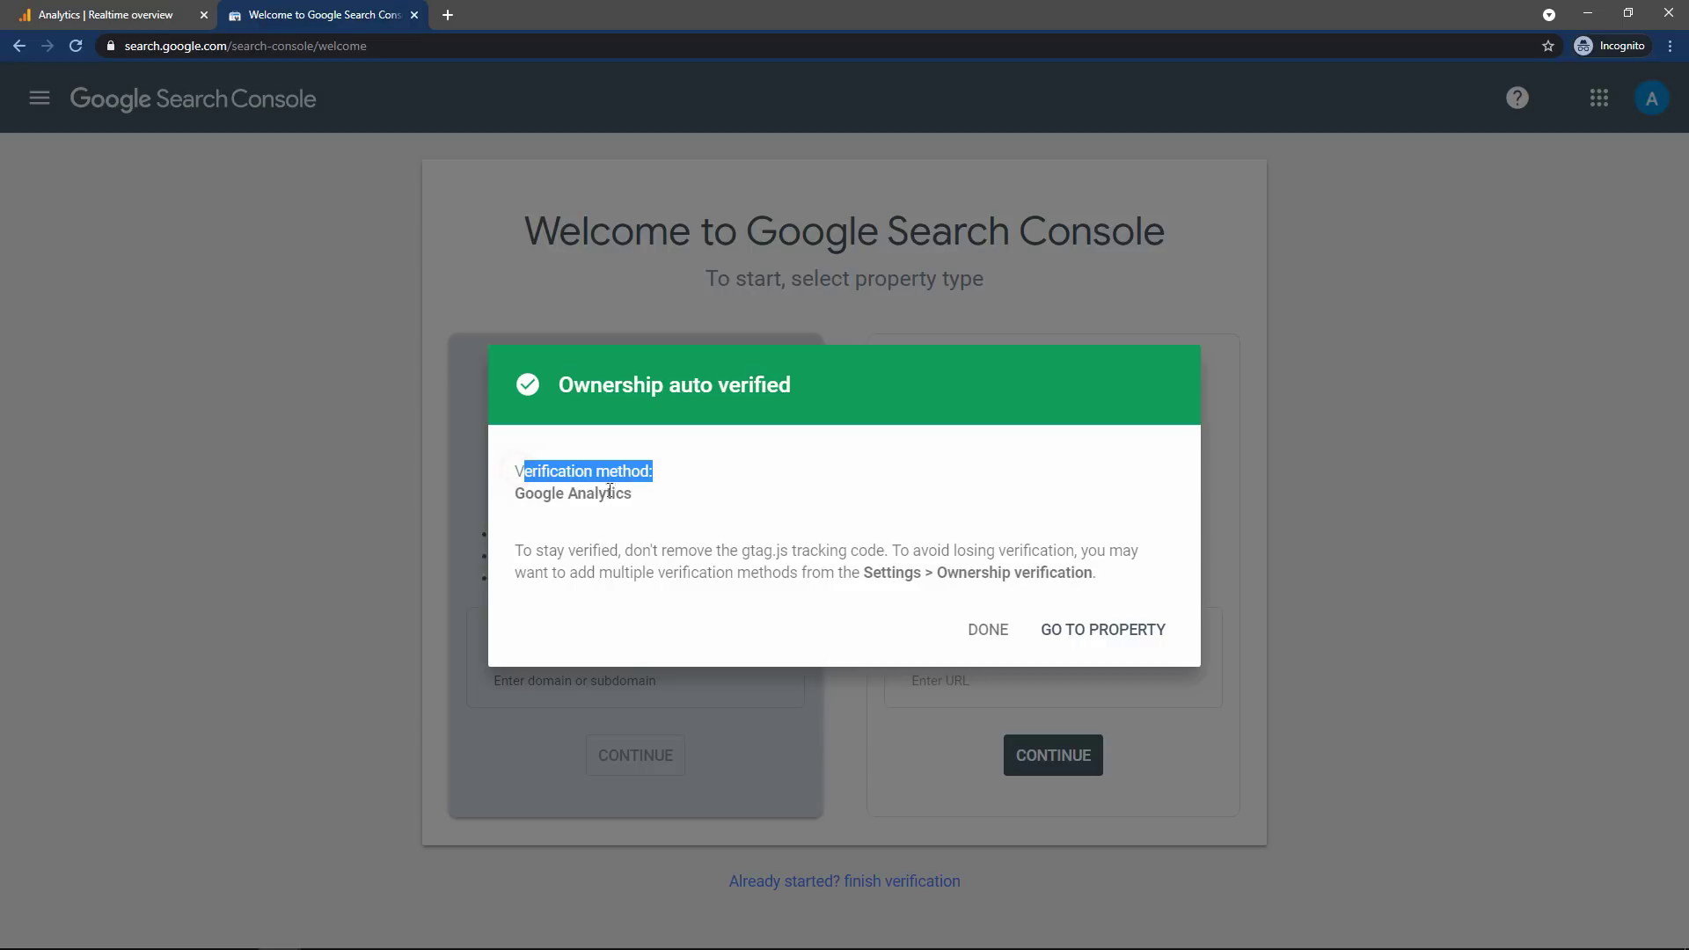
{"action": "left_click", "coordinate": [645, 501]}
{"action": "left_click", "coordinate": [651, 498]}
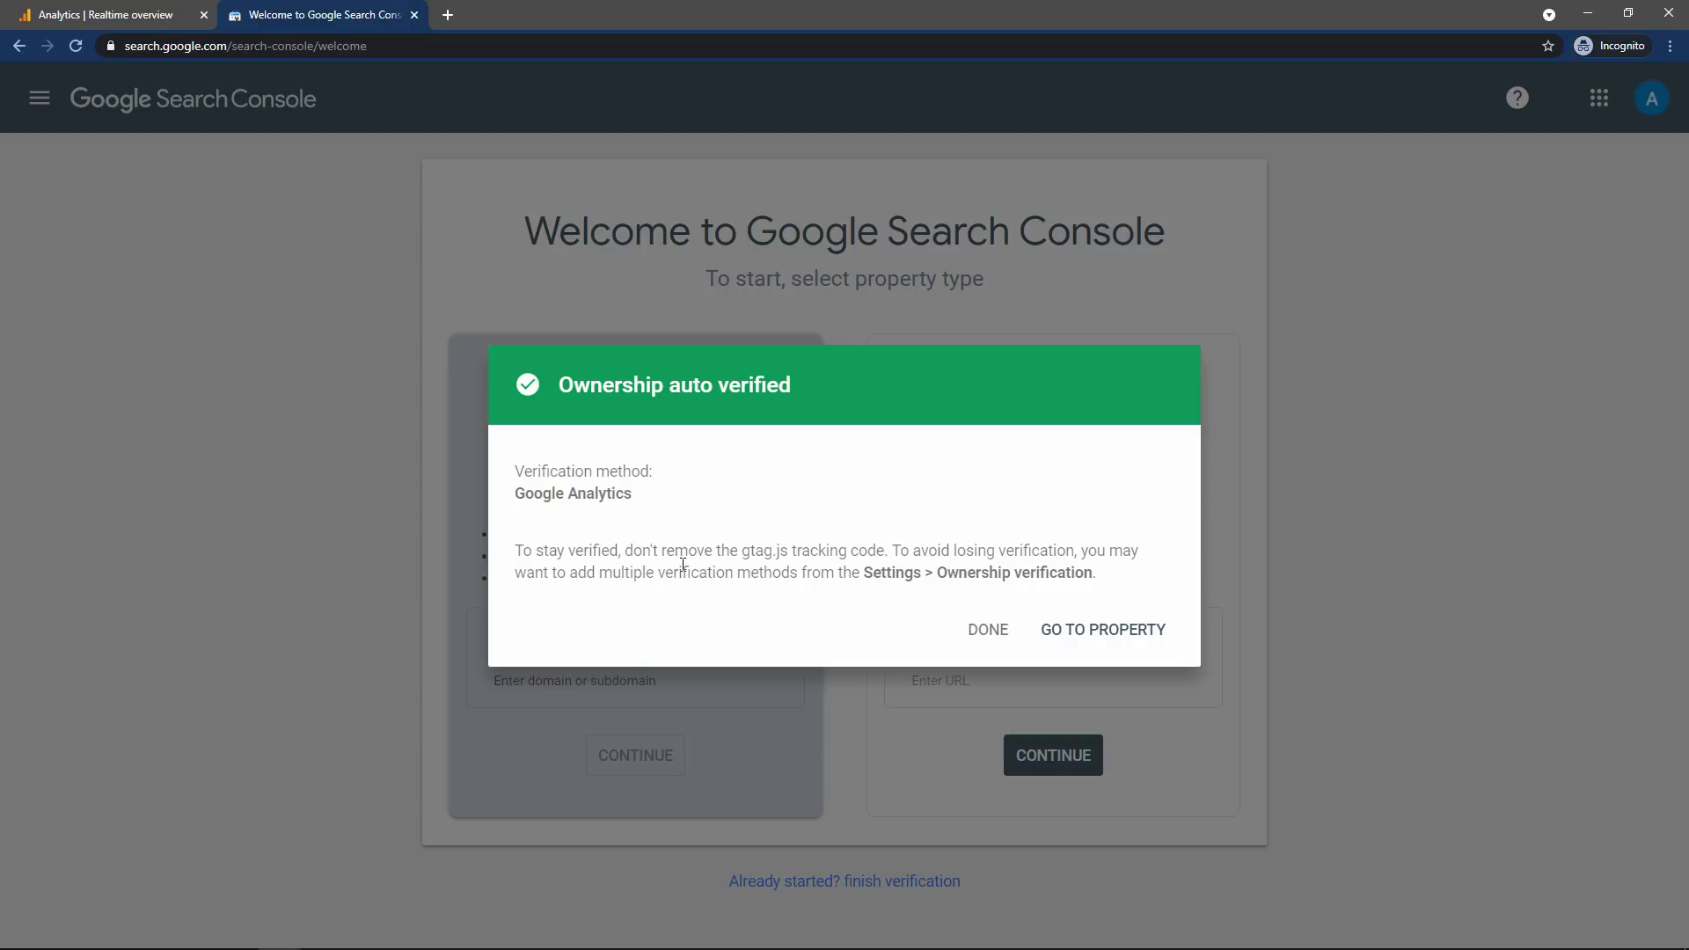
Go to the skillseekho.org property and view its Performance report, dismissing the Core Web Vitals and fresh data tips
{"action": "left_click", "coordinate": [1121, 630]}
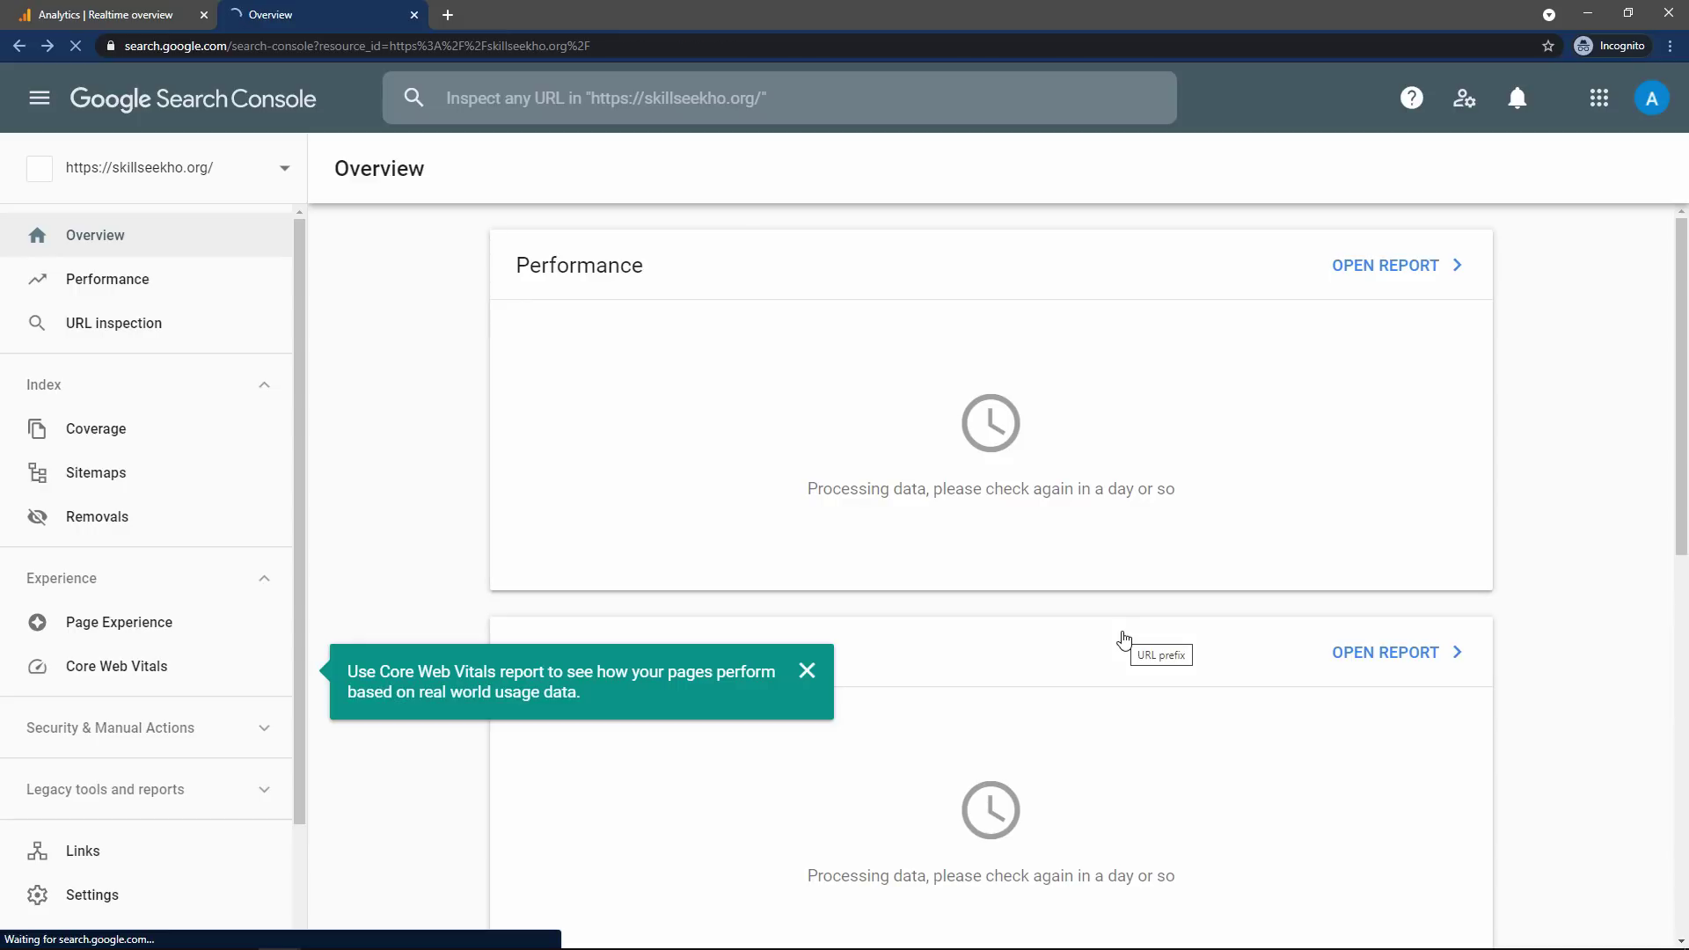
{"action": "left_click", "coordinate": [806, 670]}
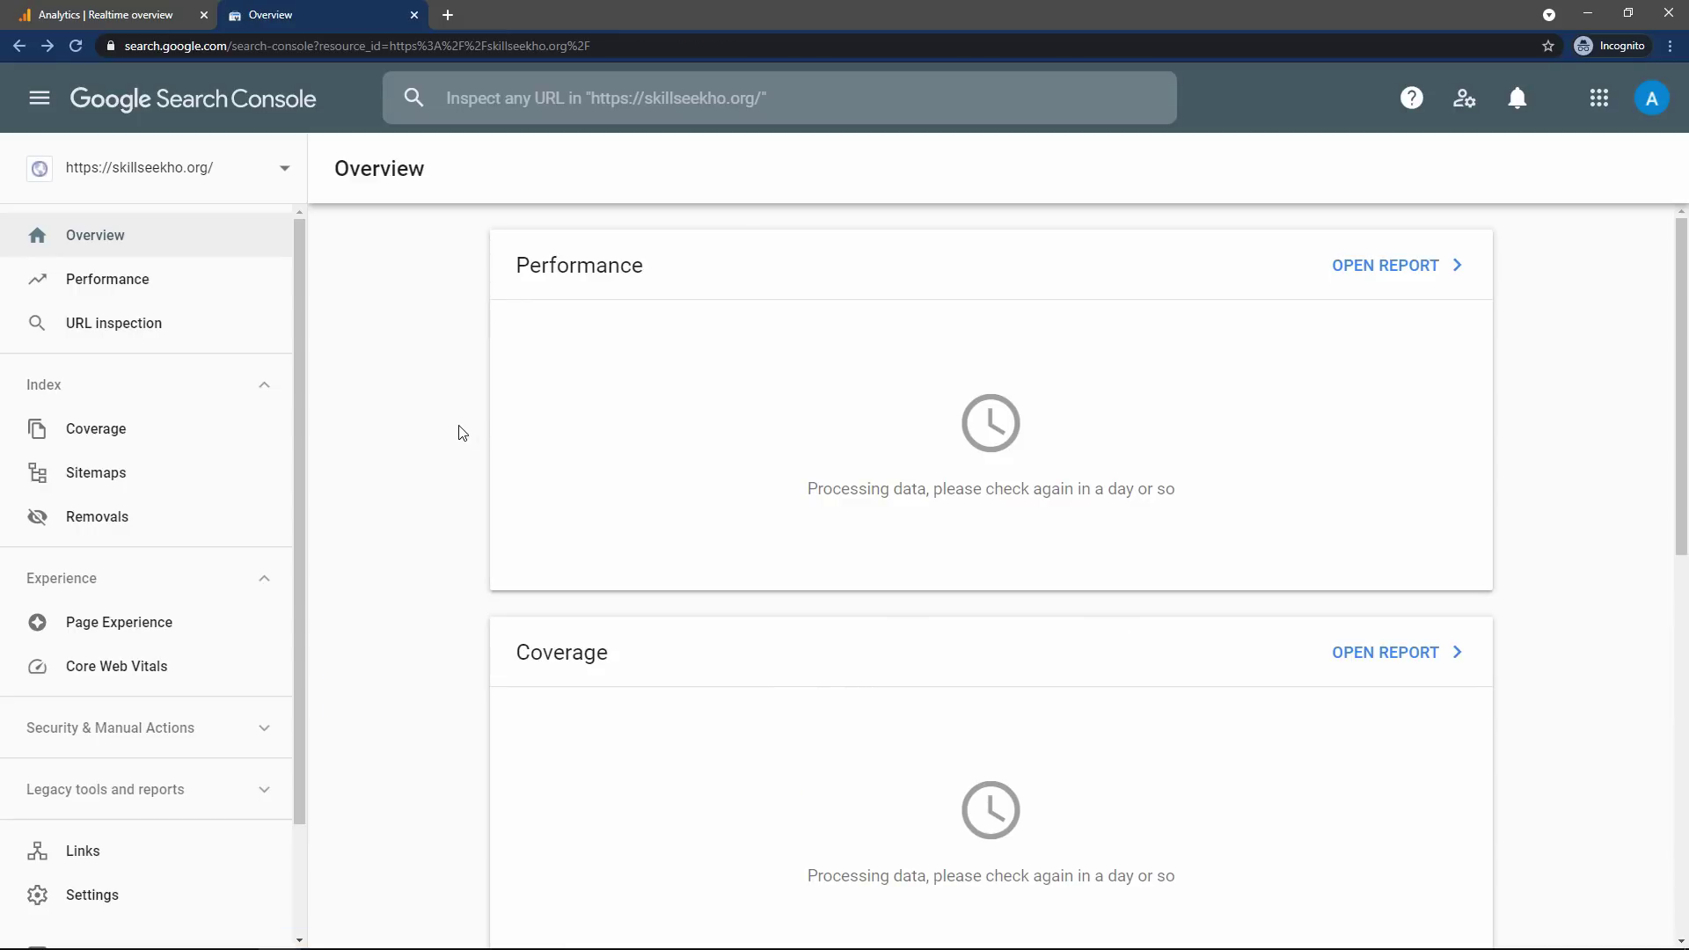
{"action": "left_click", "coordinate": [139, 283]}
{"action": "scroll", "coordinate": [554, 373], "scroll_direction": "down", "scroll_amount": 4}
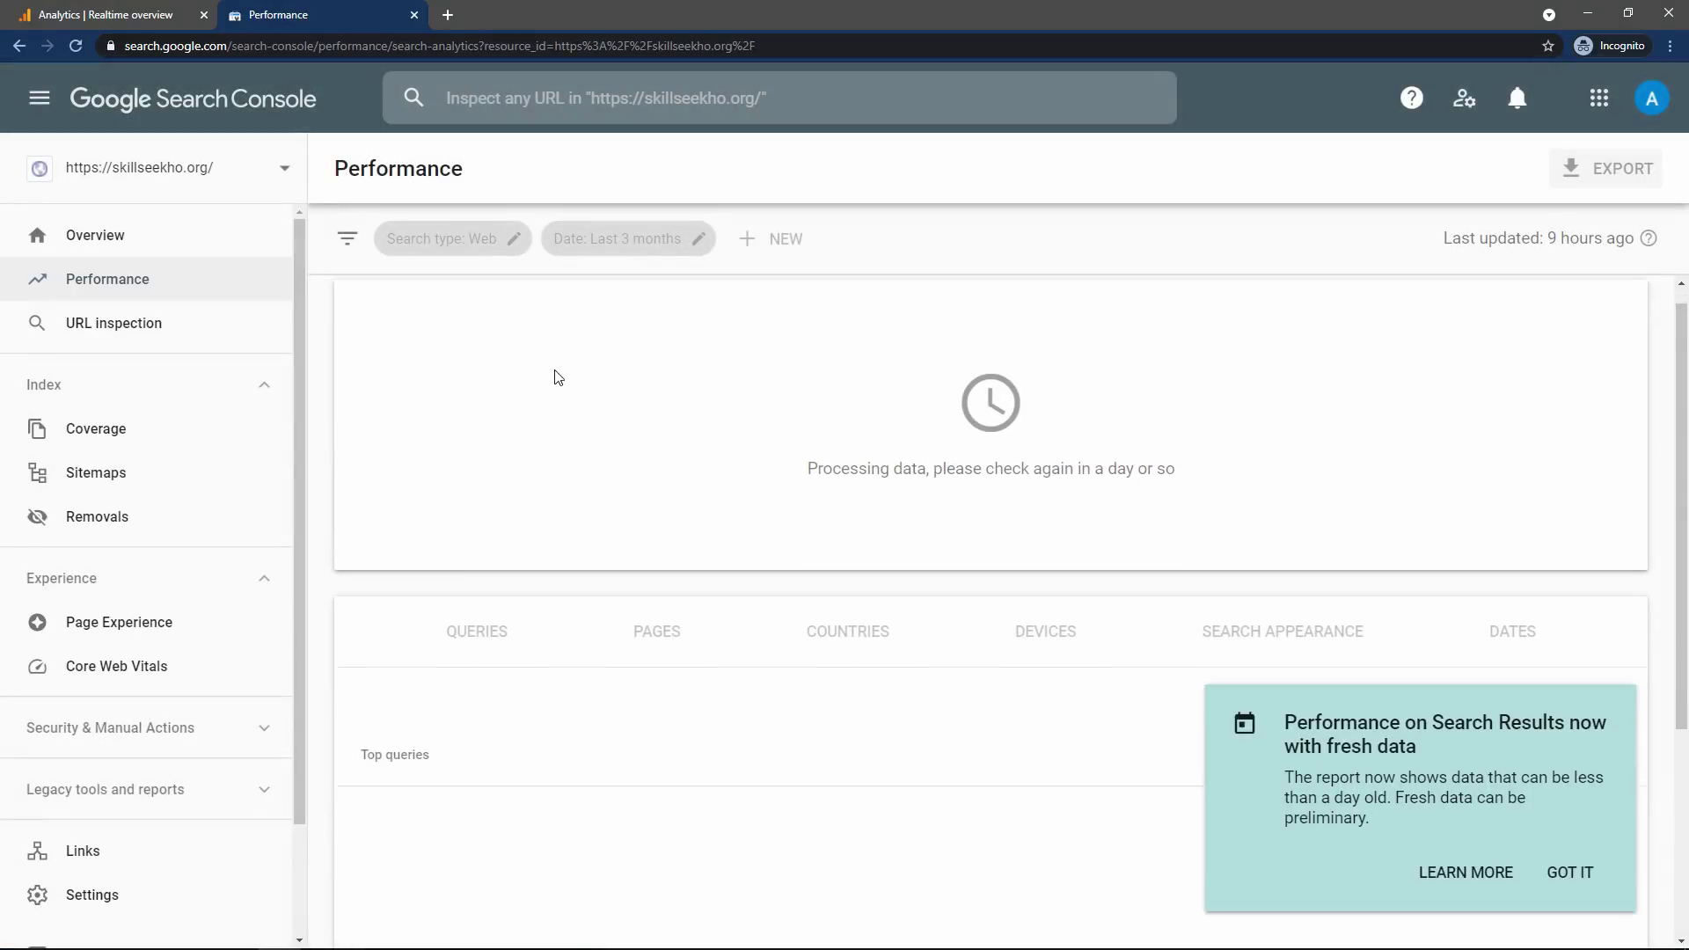
{"action": "scroll", "coordinate": [1021, 603], "scroll_direction": "up", "scroll_amount": 4}
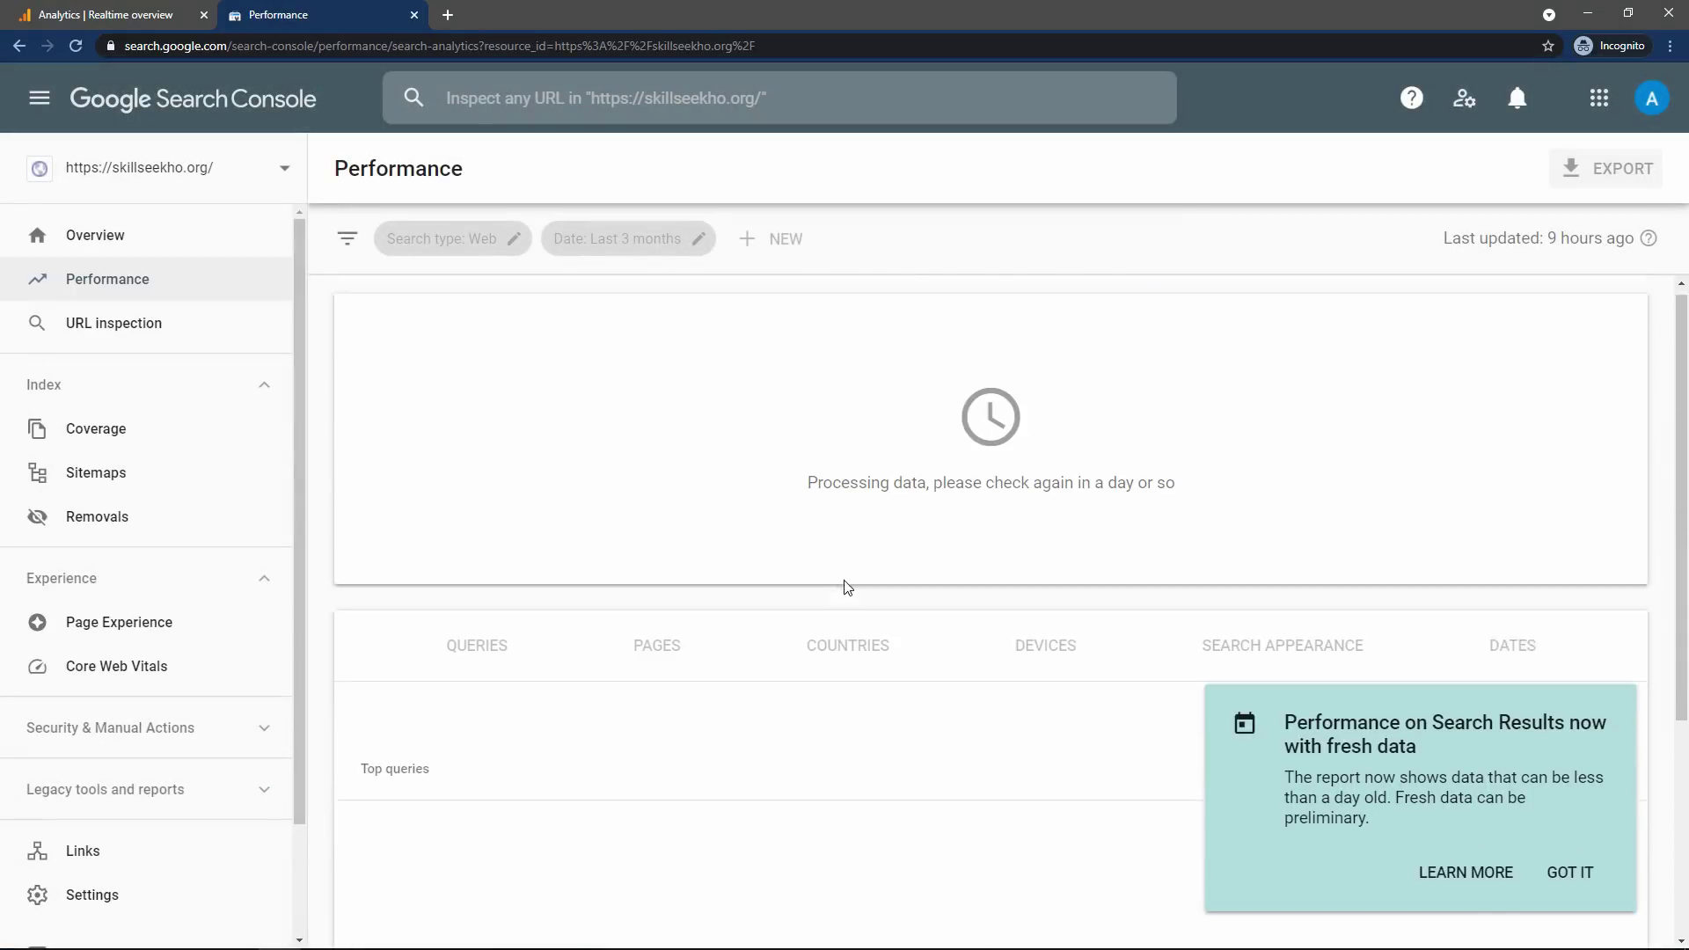
{"action": "left_click", "coordinate": [1574, 873]}
Look at the URL inspection search, the Coverage report and the Sitemaps page of the skillseekho.org property
{"action": "left_click", "coordinate": [139, 319]}
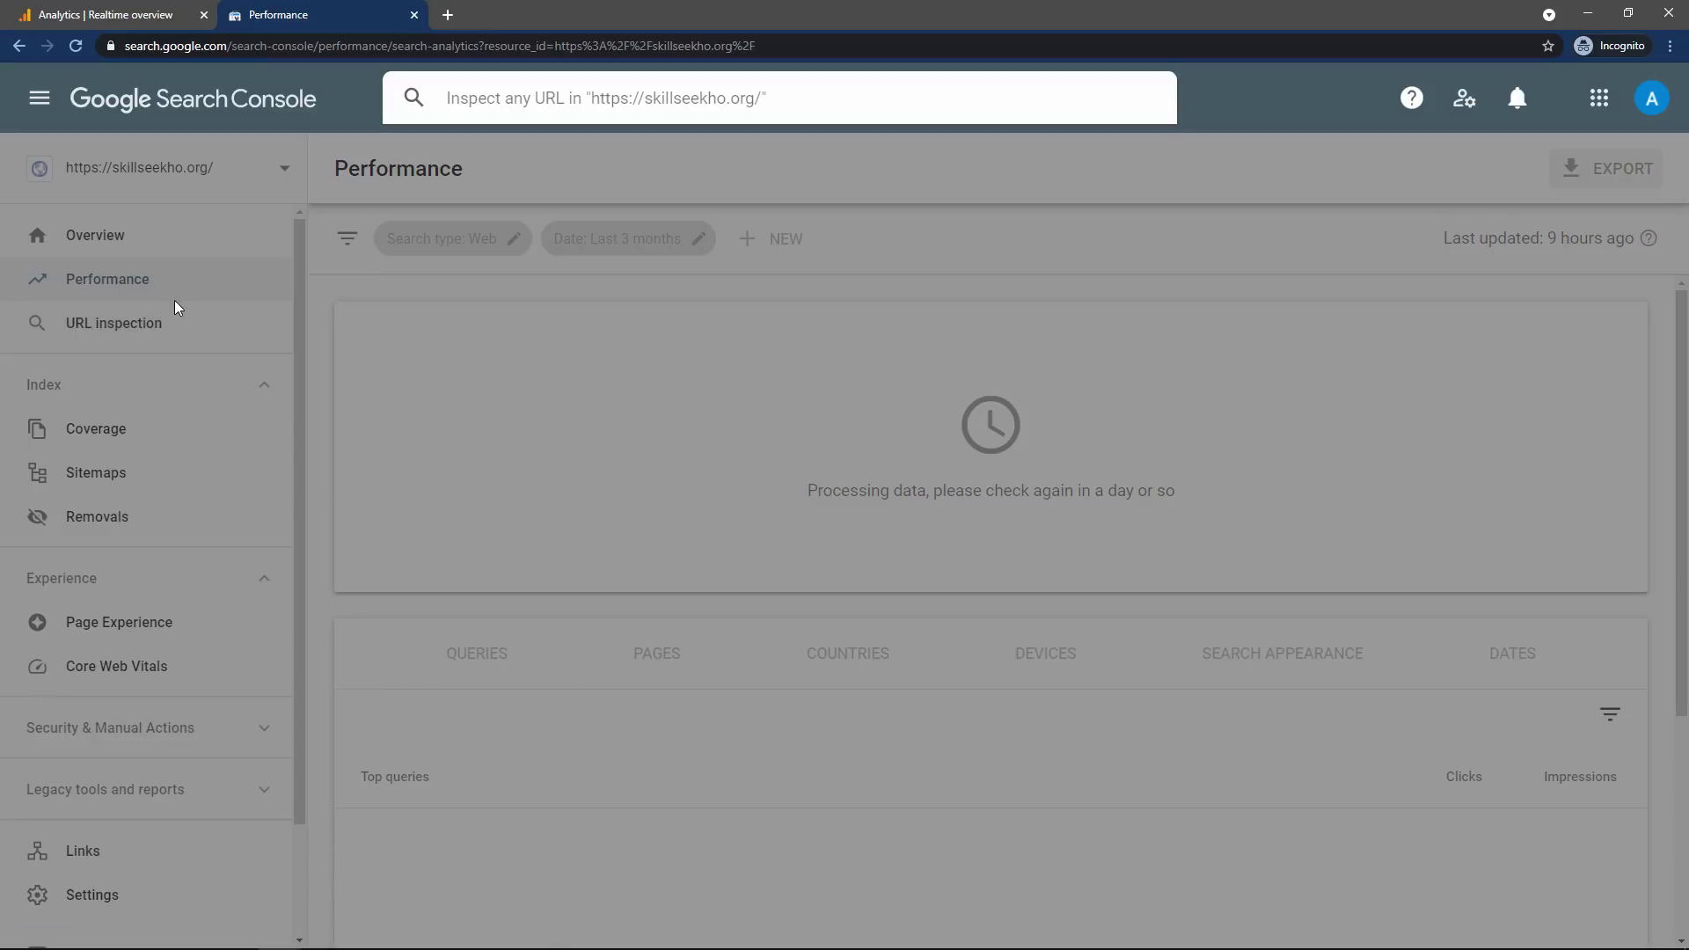
{"action": "left_click", "coordinate": [310, 290]}
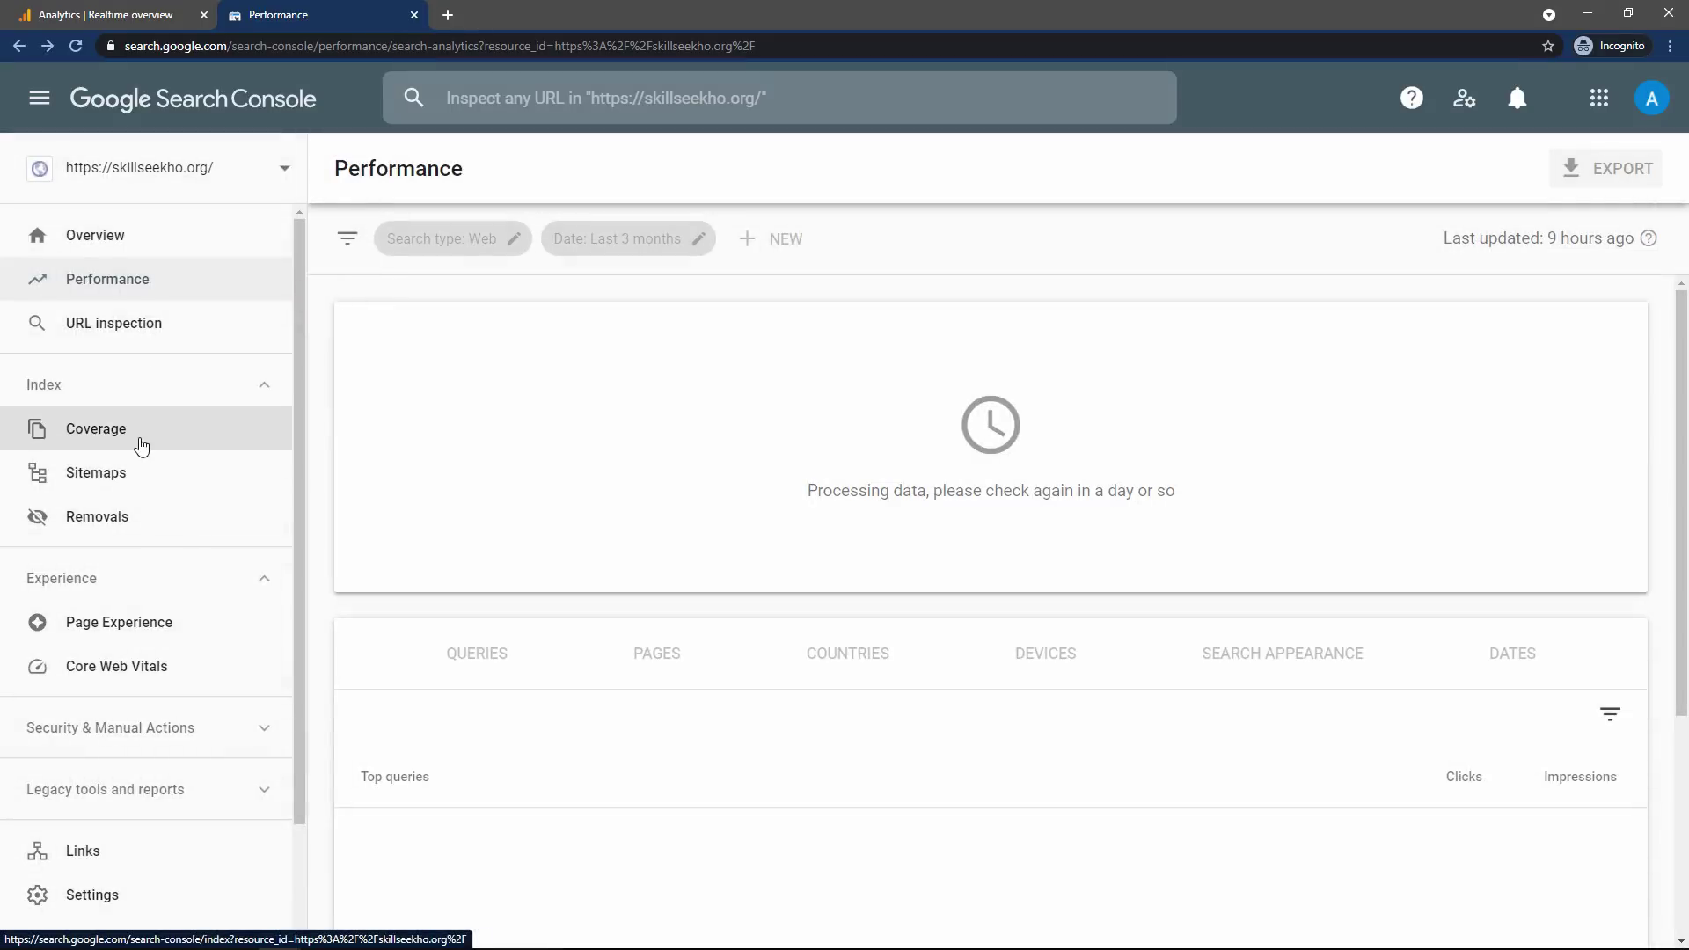
{"action": "left_click", "coordinate": [140, 436]}
{"action": "left_click", "coordinate": [124, 486]}
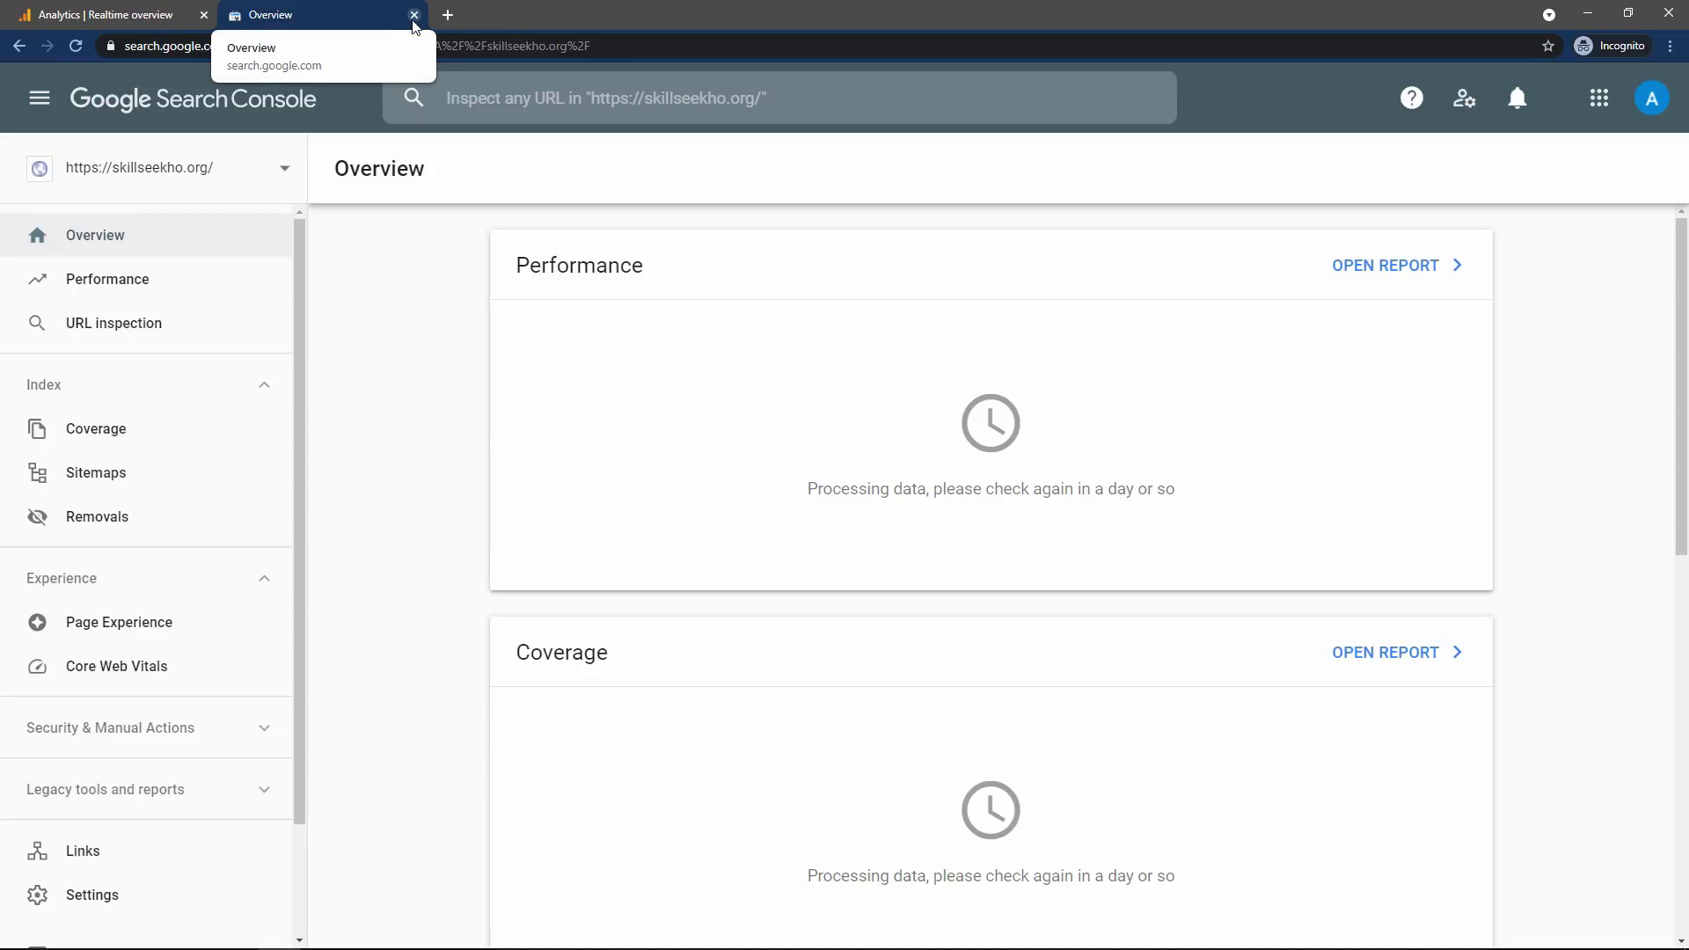
Close the Search Console and Analytics pages and open analytics.google.com in a new tab of the other Chrome window
{"action": "left_click", "coordinate": [414, 15]}
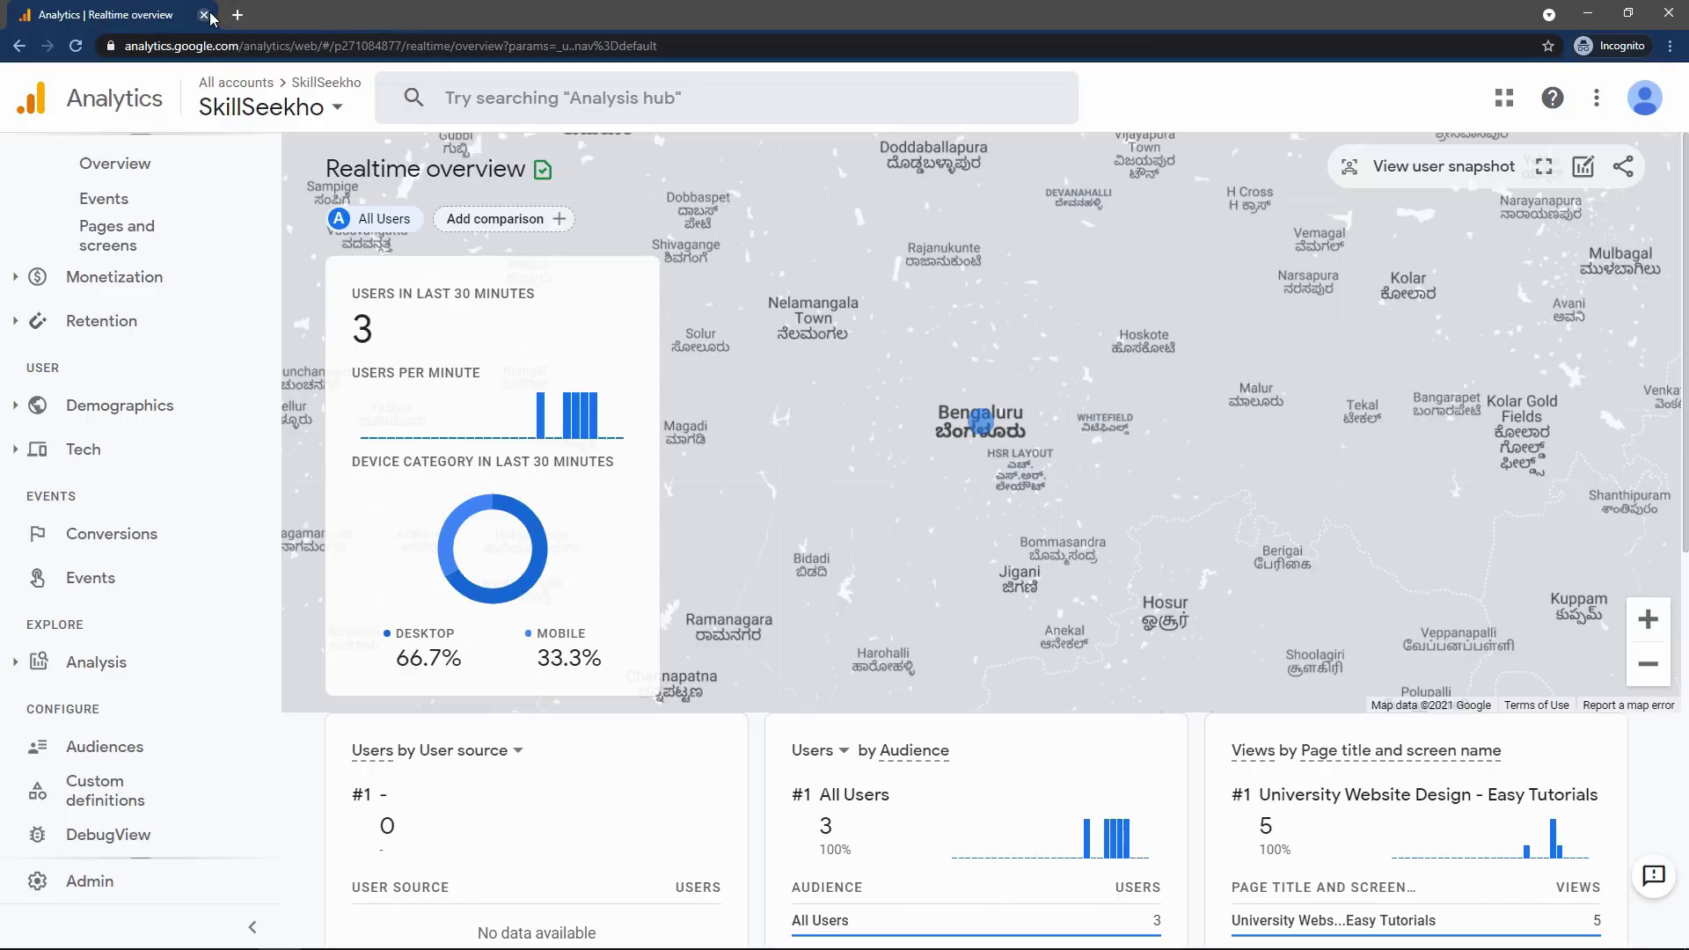
{"action": "left_click", "coordinate": [203, 15]}
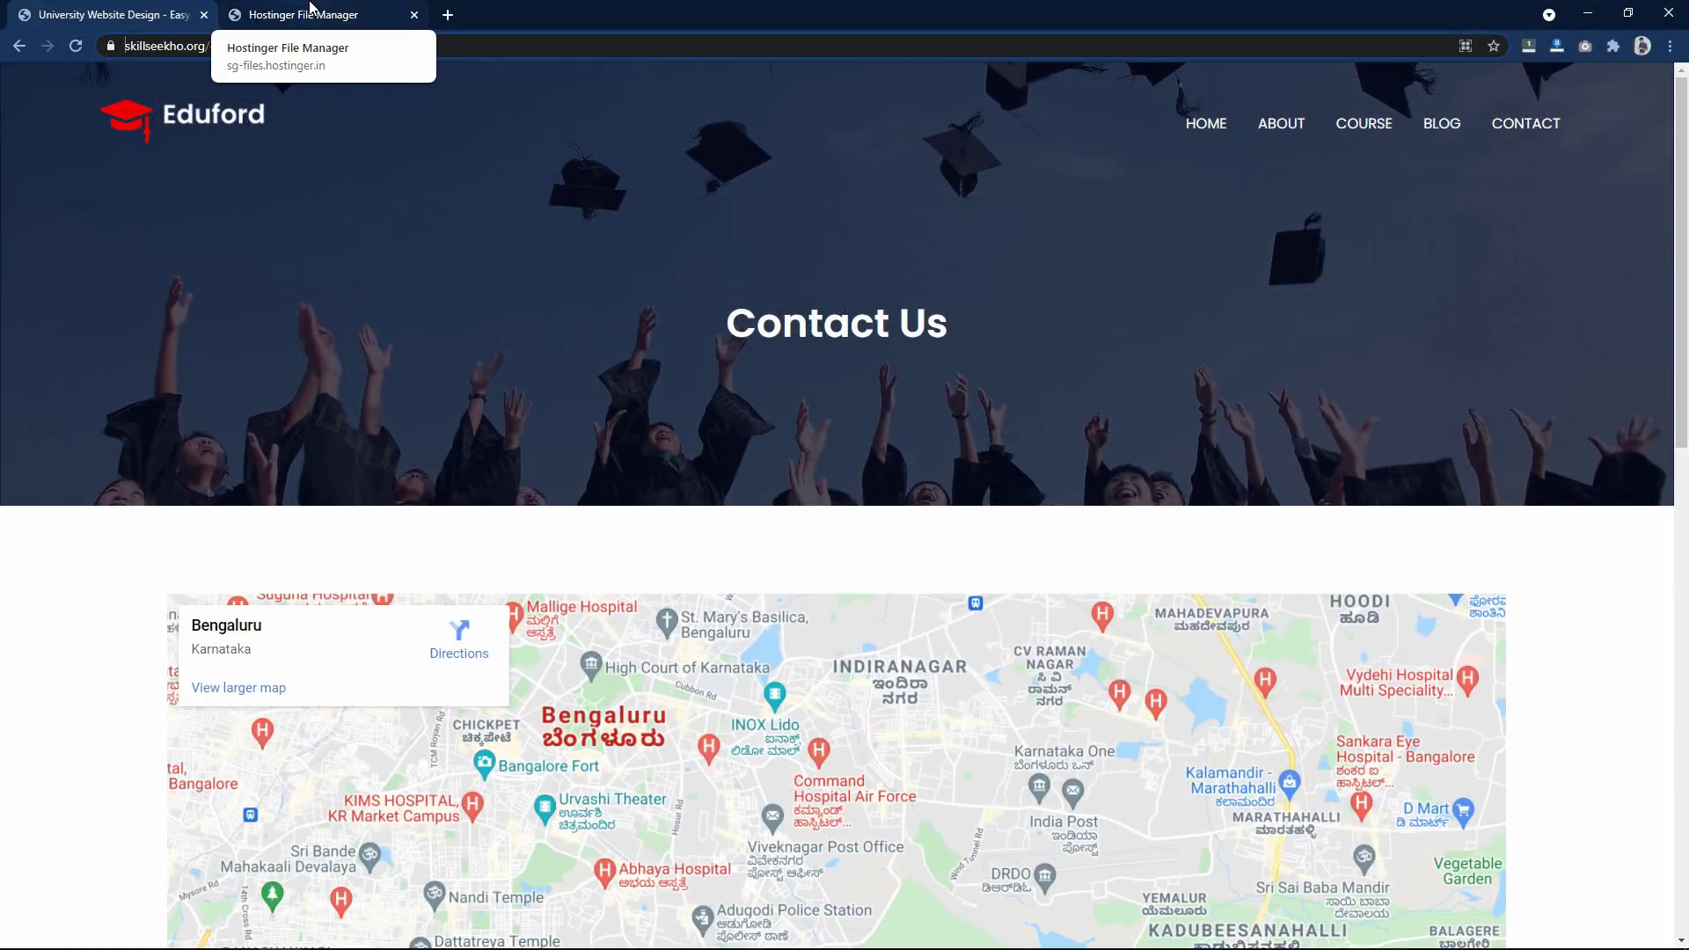
{"action": "left_click", "coordinate": [448, 15]}
{"action": "type", "text": "ana"}
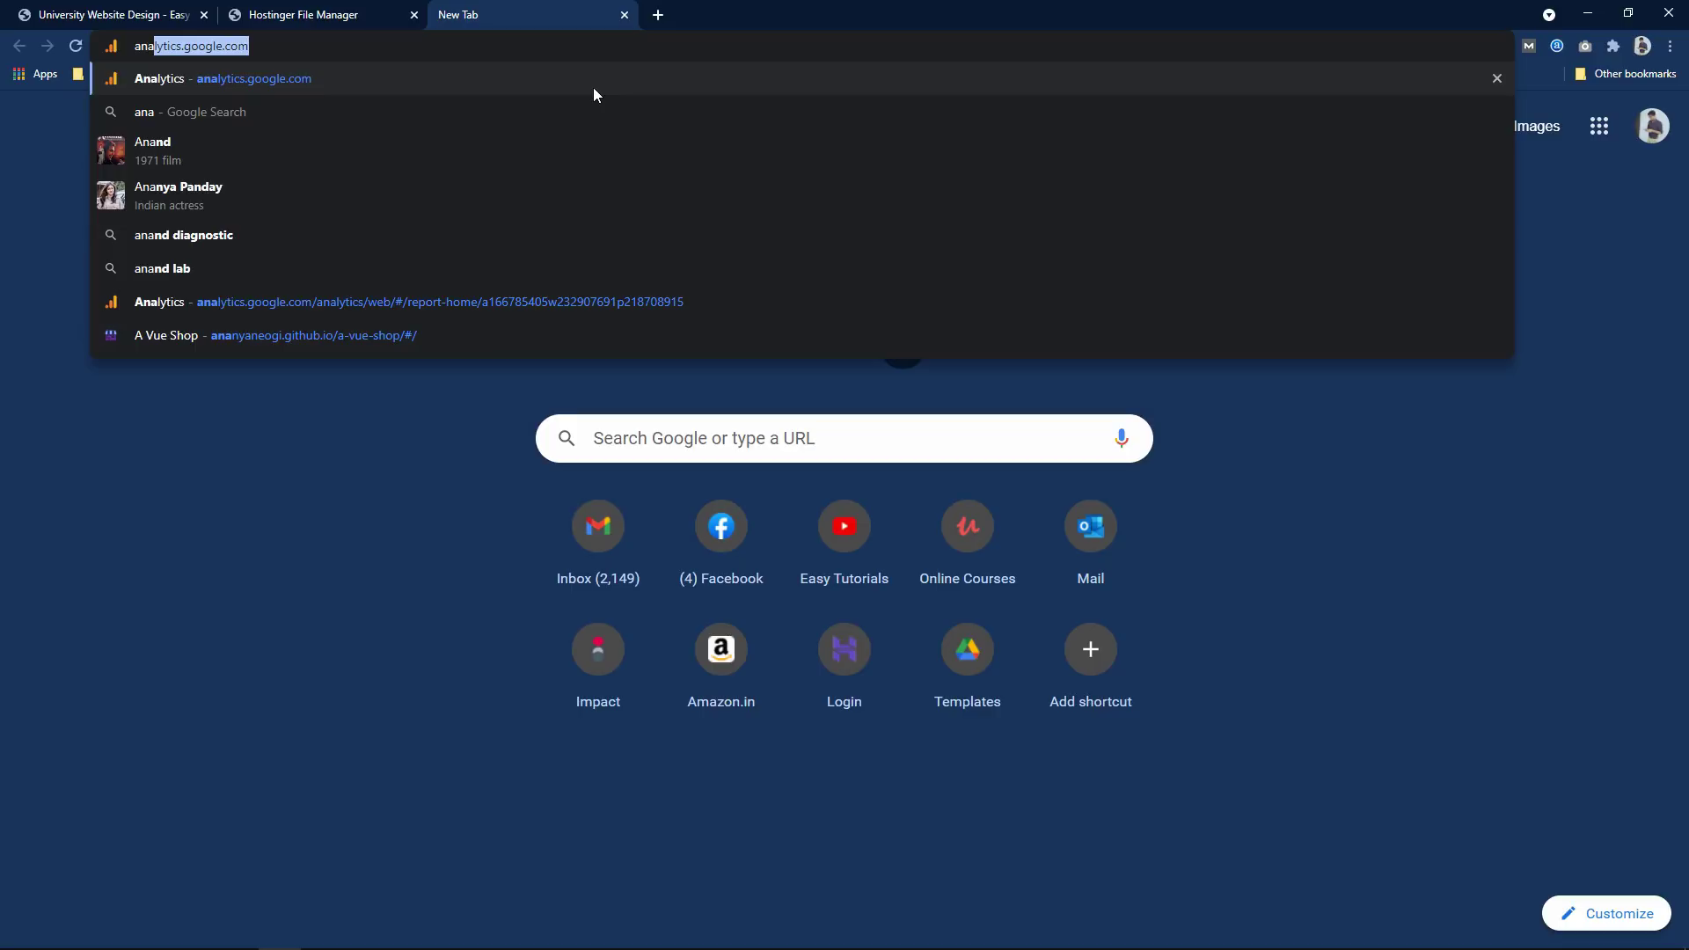
{"action": "key", "text": "Return"}
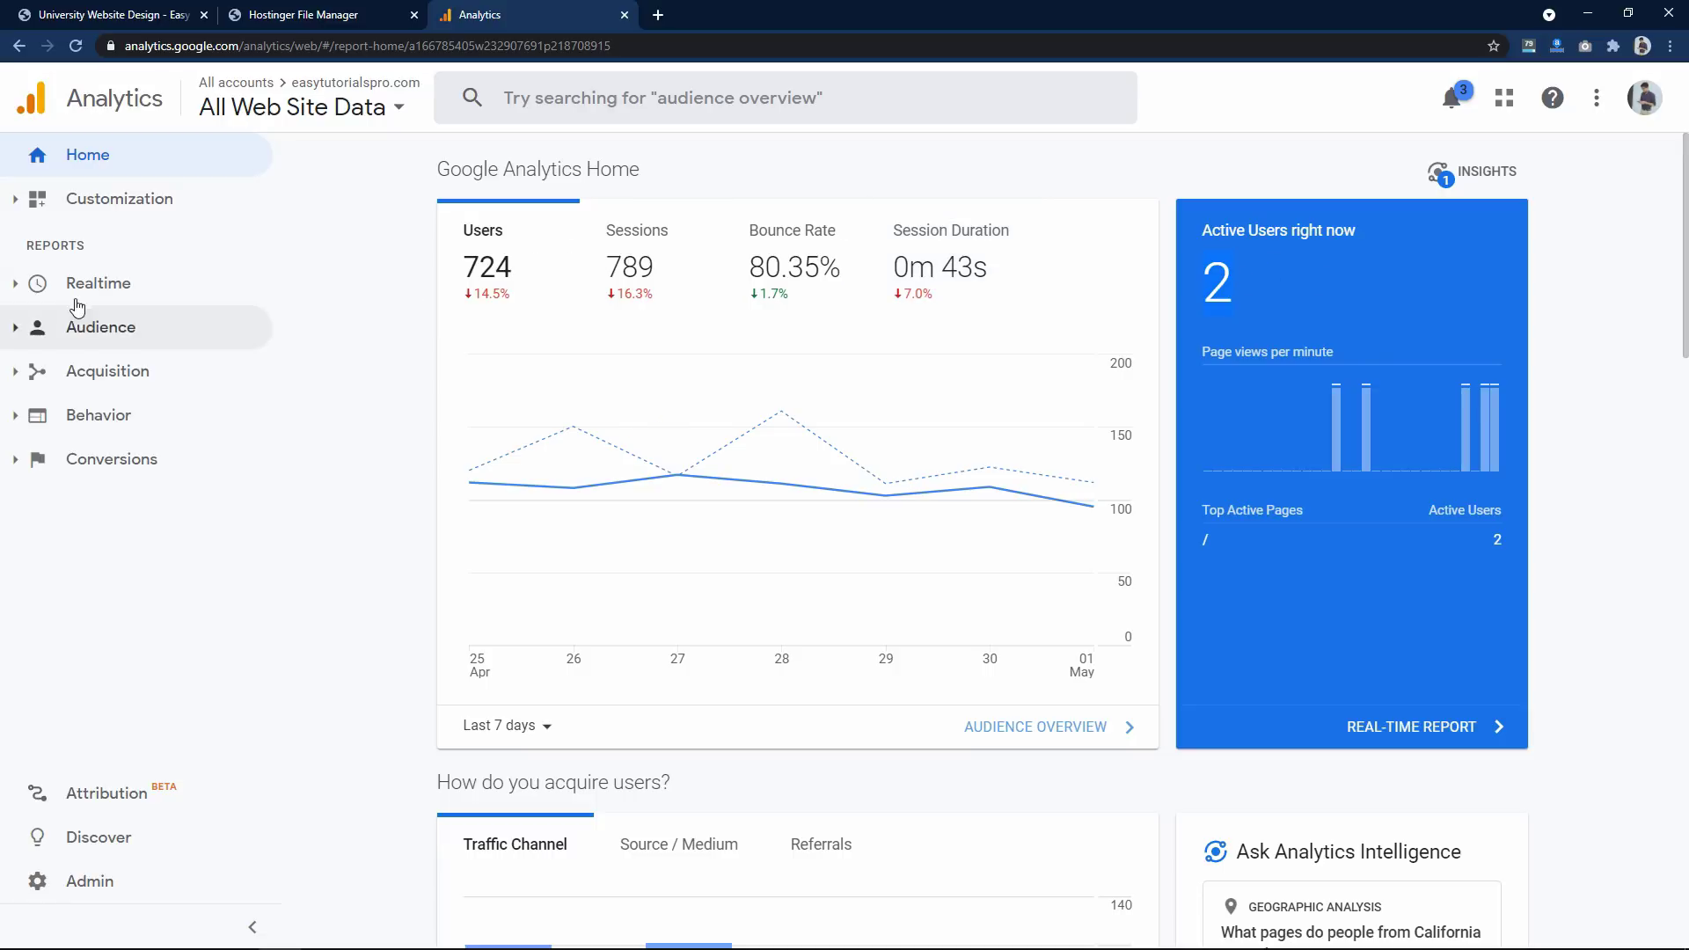
Open the Realtime overview of easytutorialspro.com and examine the active users, top locations and social traffic sources
{"action": "left_click", "coordinate": [121, 284]}
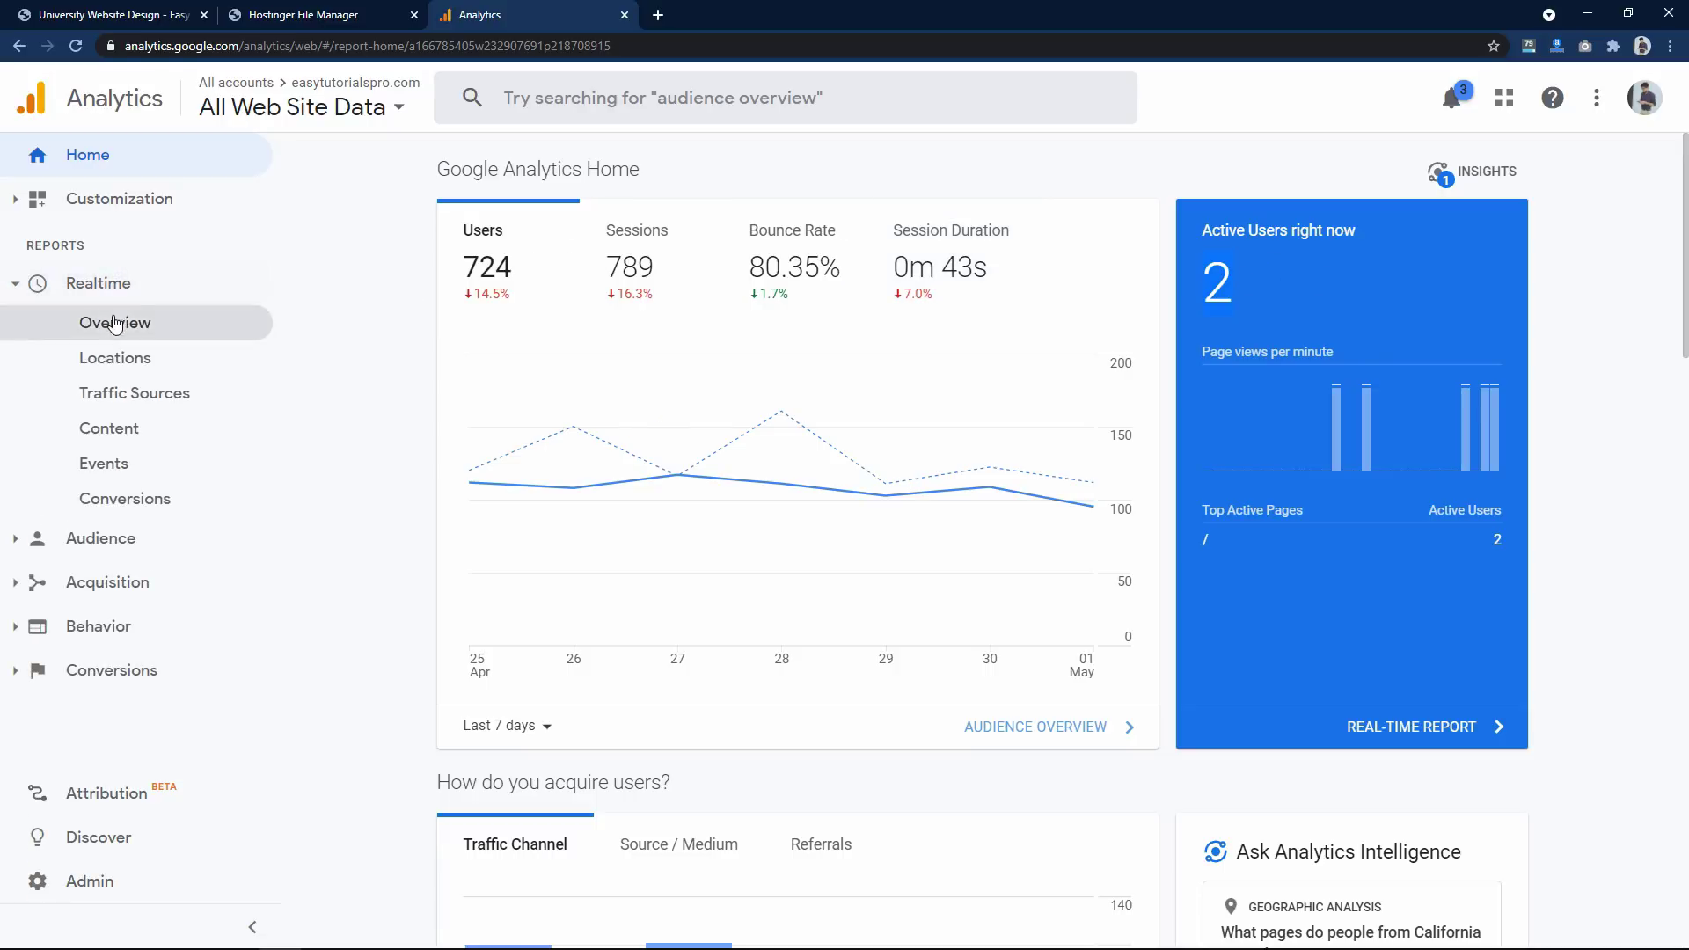
{"action": "left_click", "coordinate": [115, 322]}
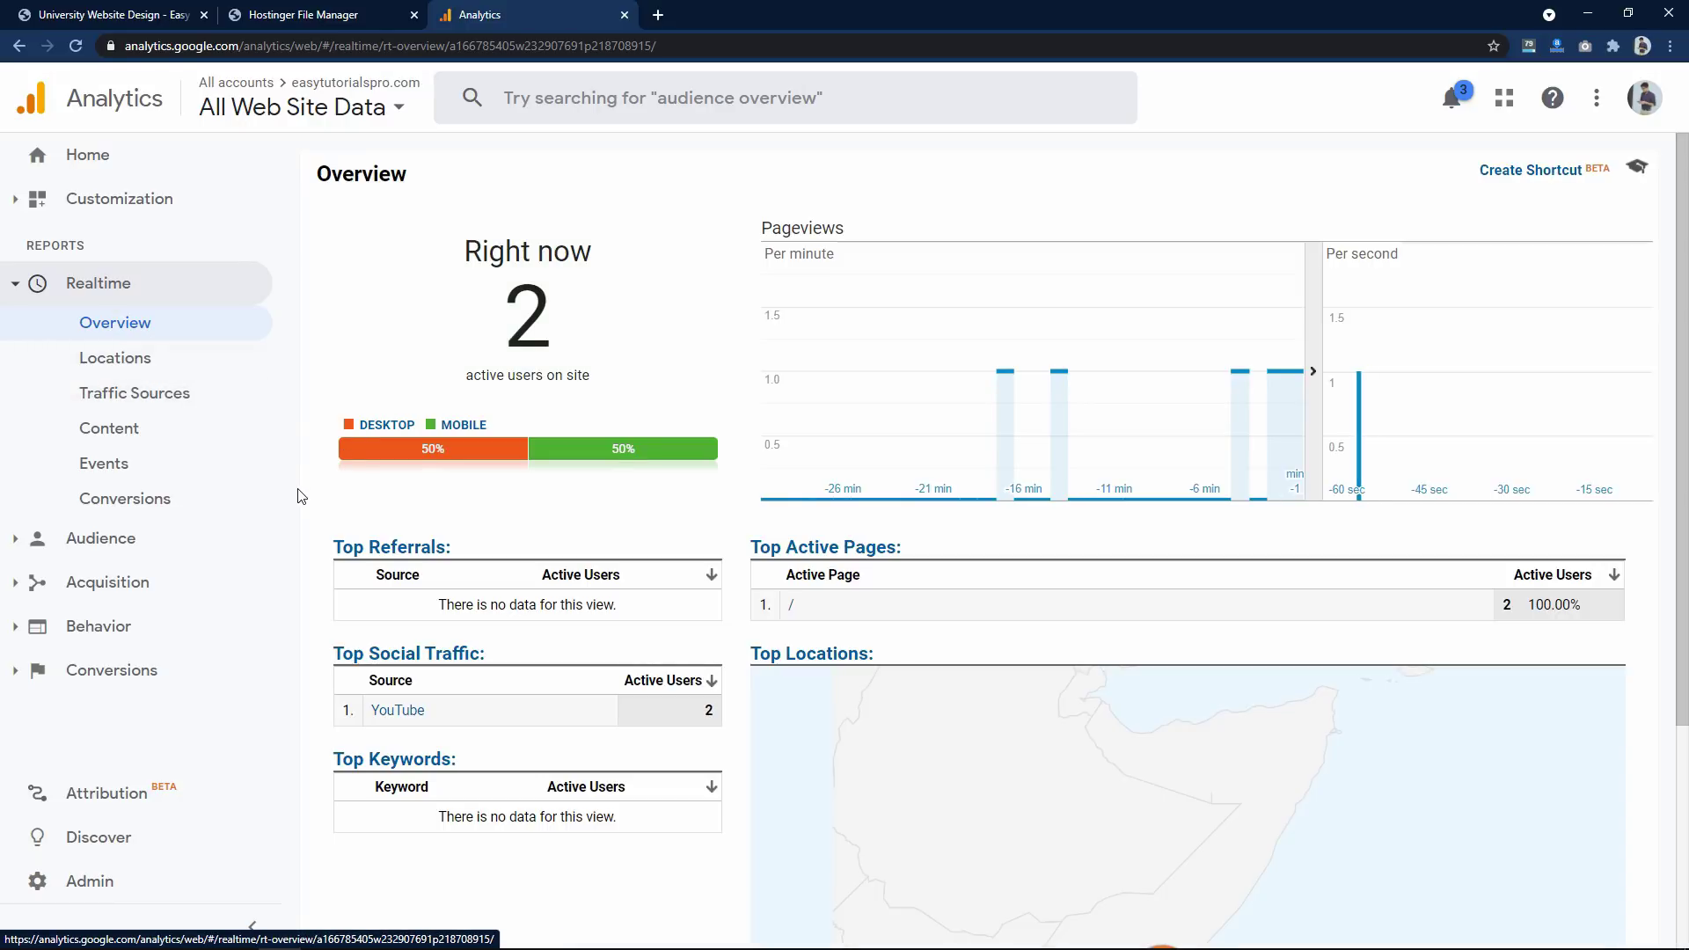
{"action": "left_click", "coordinate": [564, 318]}
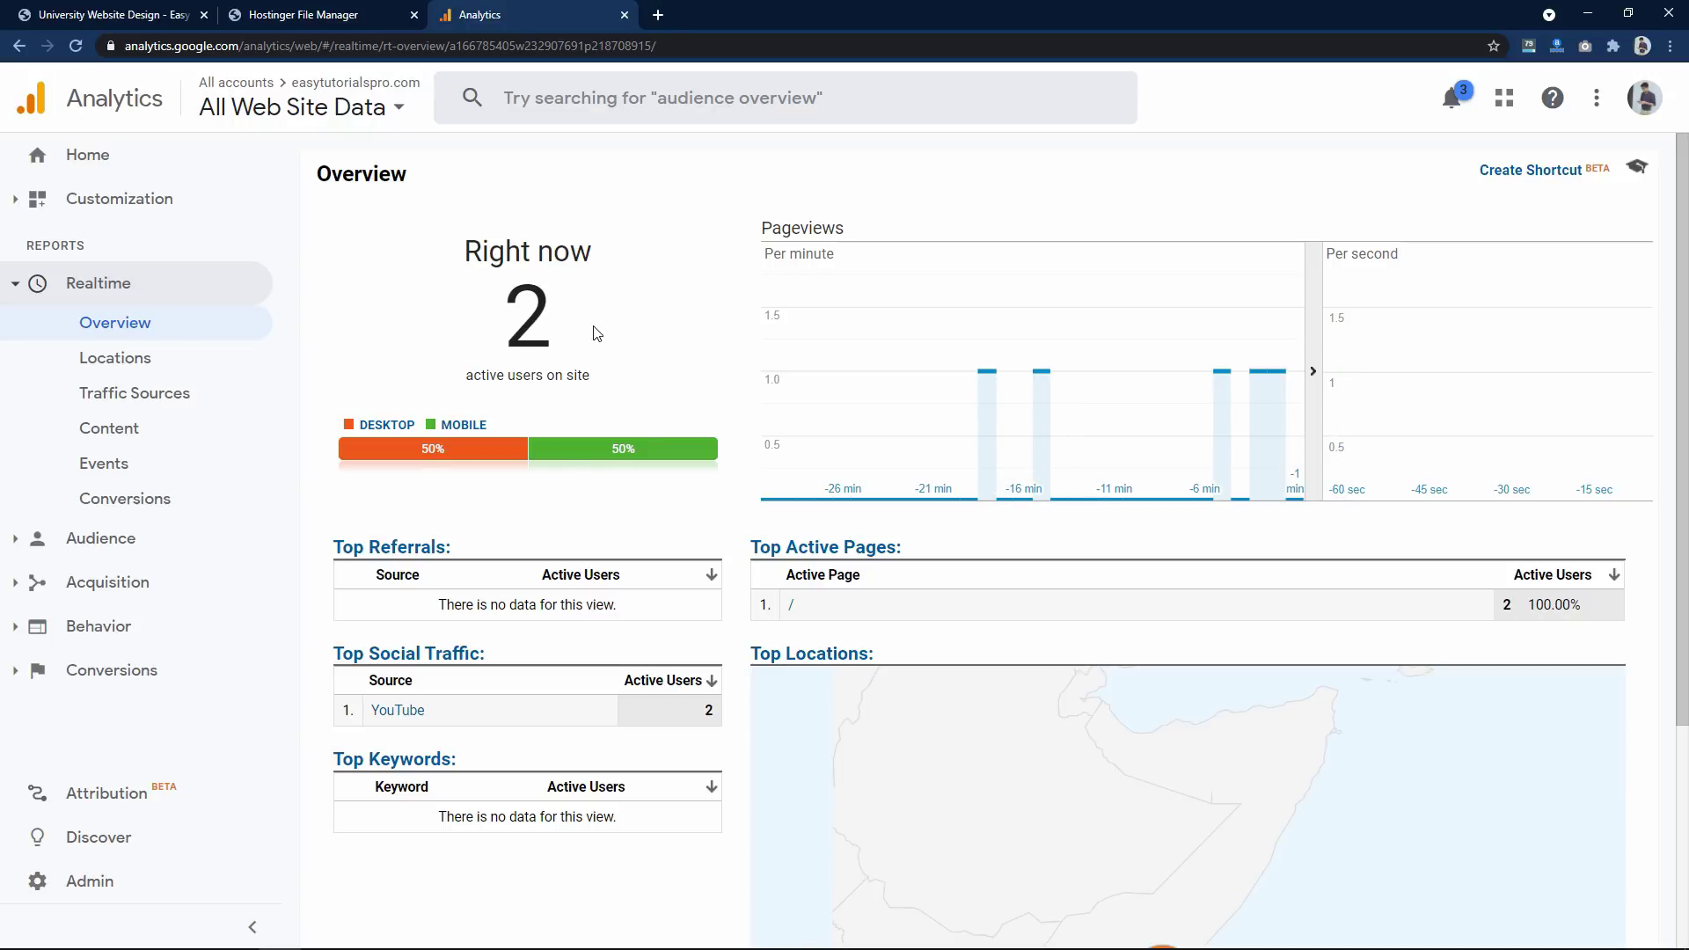
{"action": "scroll", "coordinate": [1161, 677], "scroll_direction": "down", "scroll_amount": 4}
{"action": "mouse_move", "coordinate": [1163, 681]}
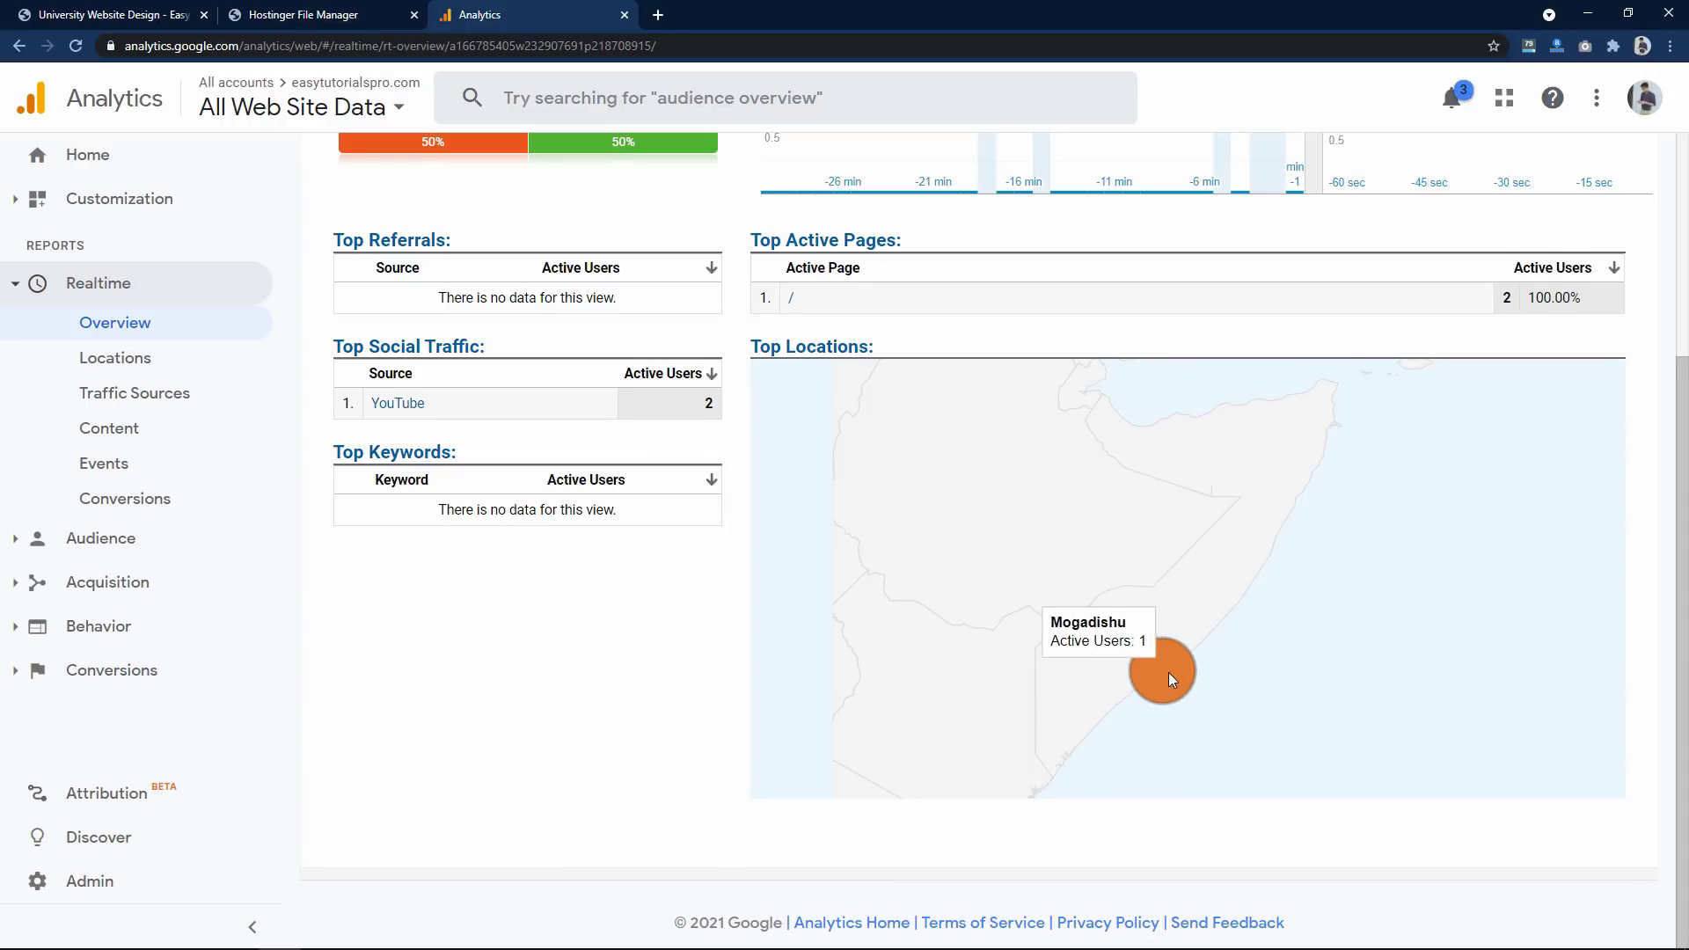
{"action": "scroll", "coordinate": [1169, 672], "scroll_direction": "up", "scroll_amount": 3}
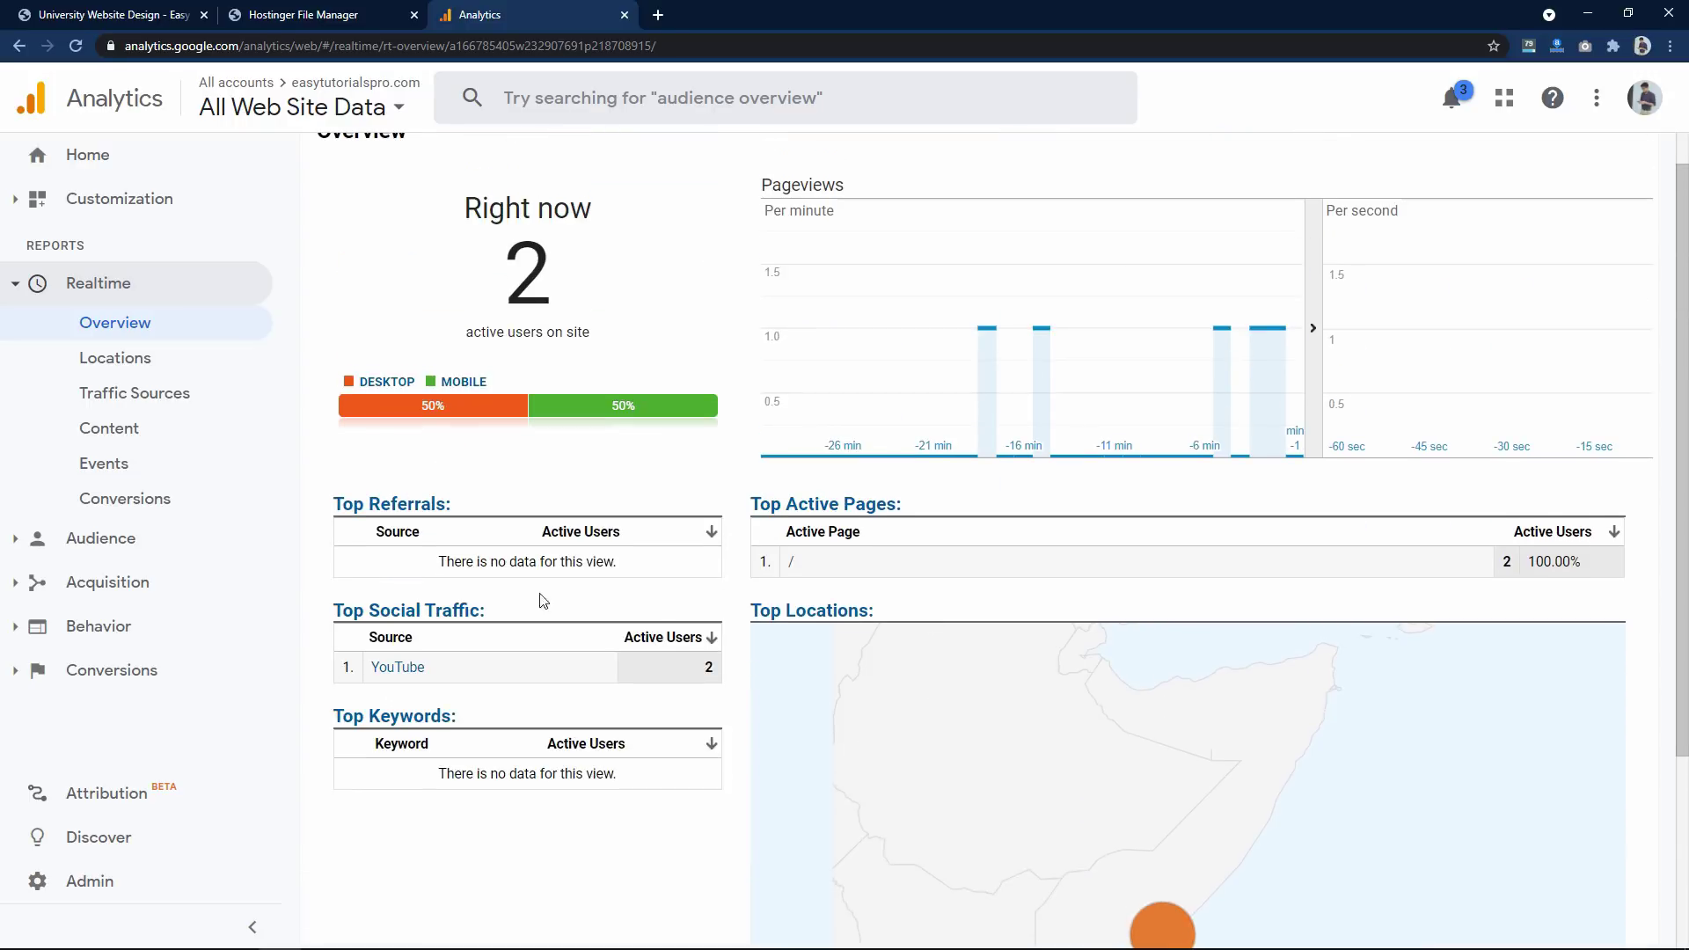
{"action": "double_click", "coordinate": [369, 637]}
{"action": "left_click", "coordinate": [431, 641]}
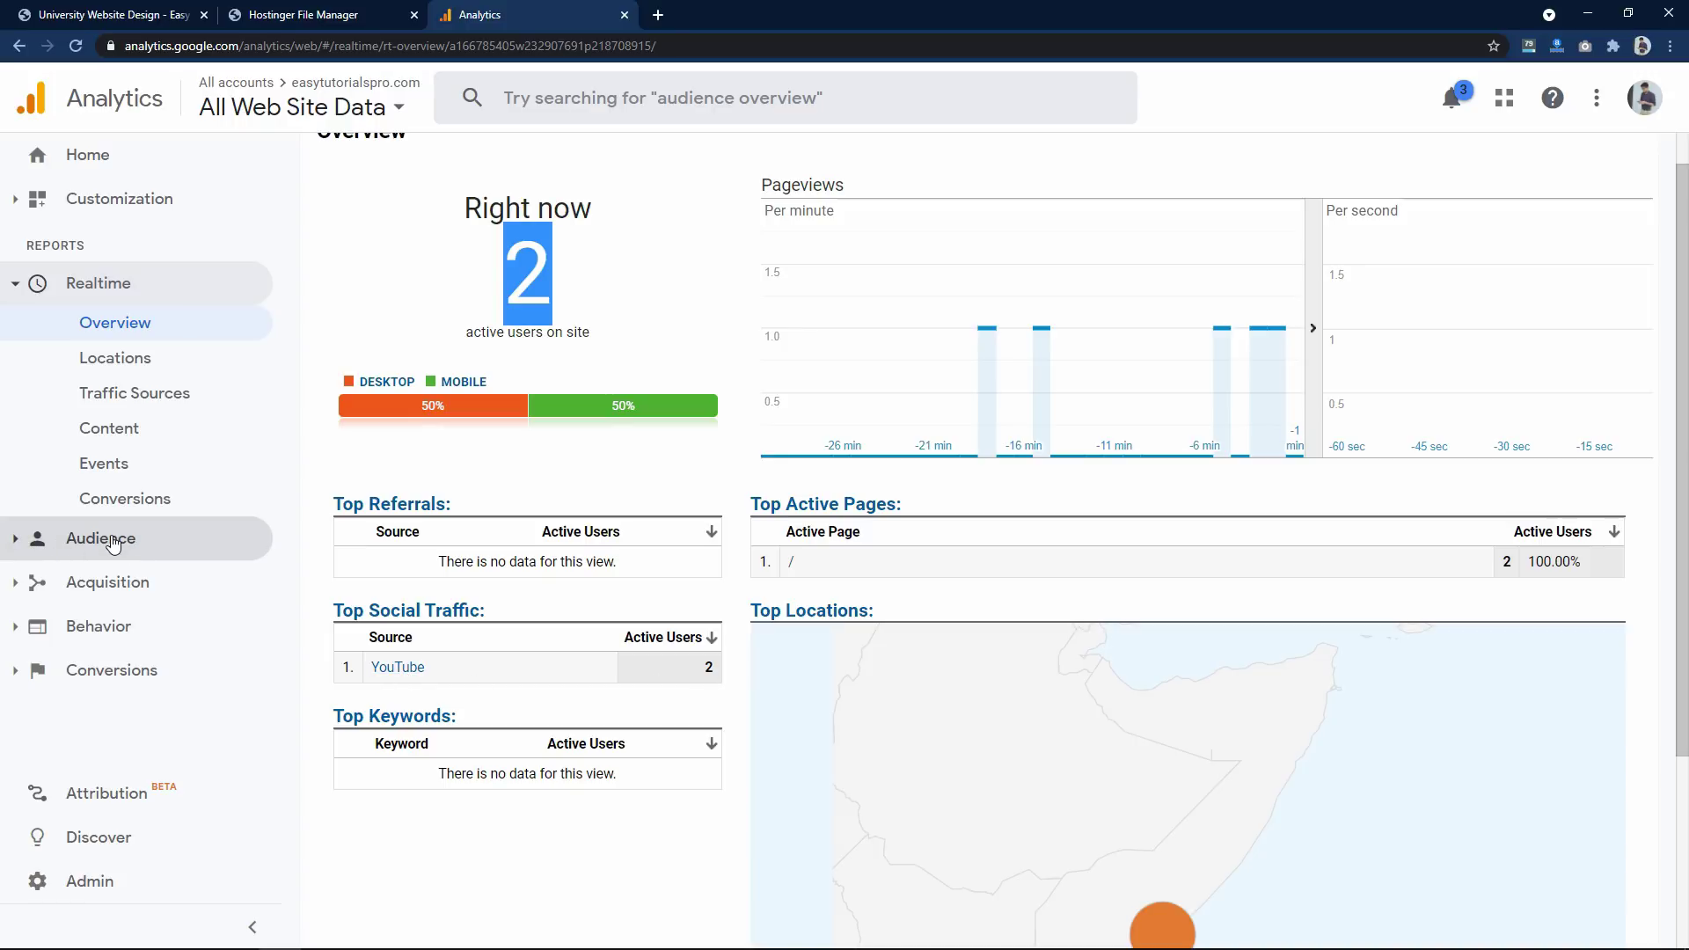
Open the Audience overview and examine the daily users chart and the visitor metrics
{"action": "left_click", "coordinate": [113, 543]}
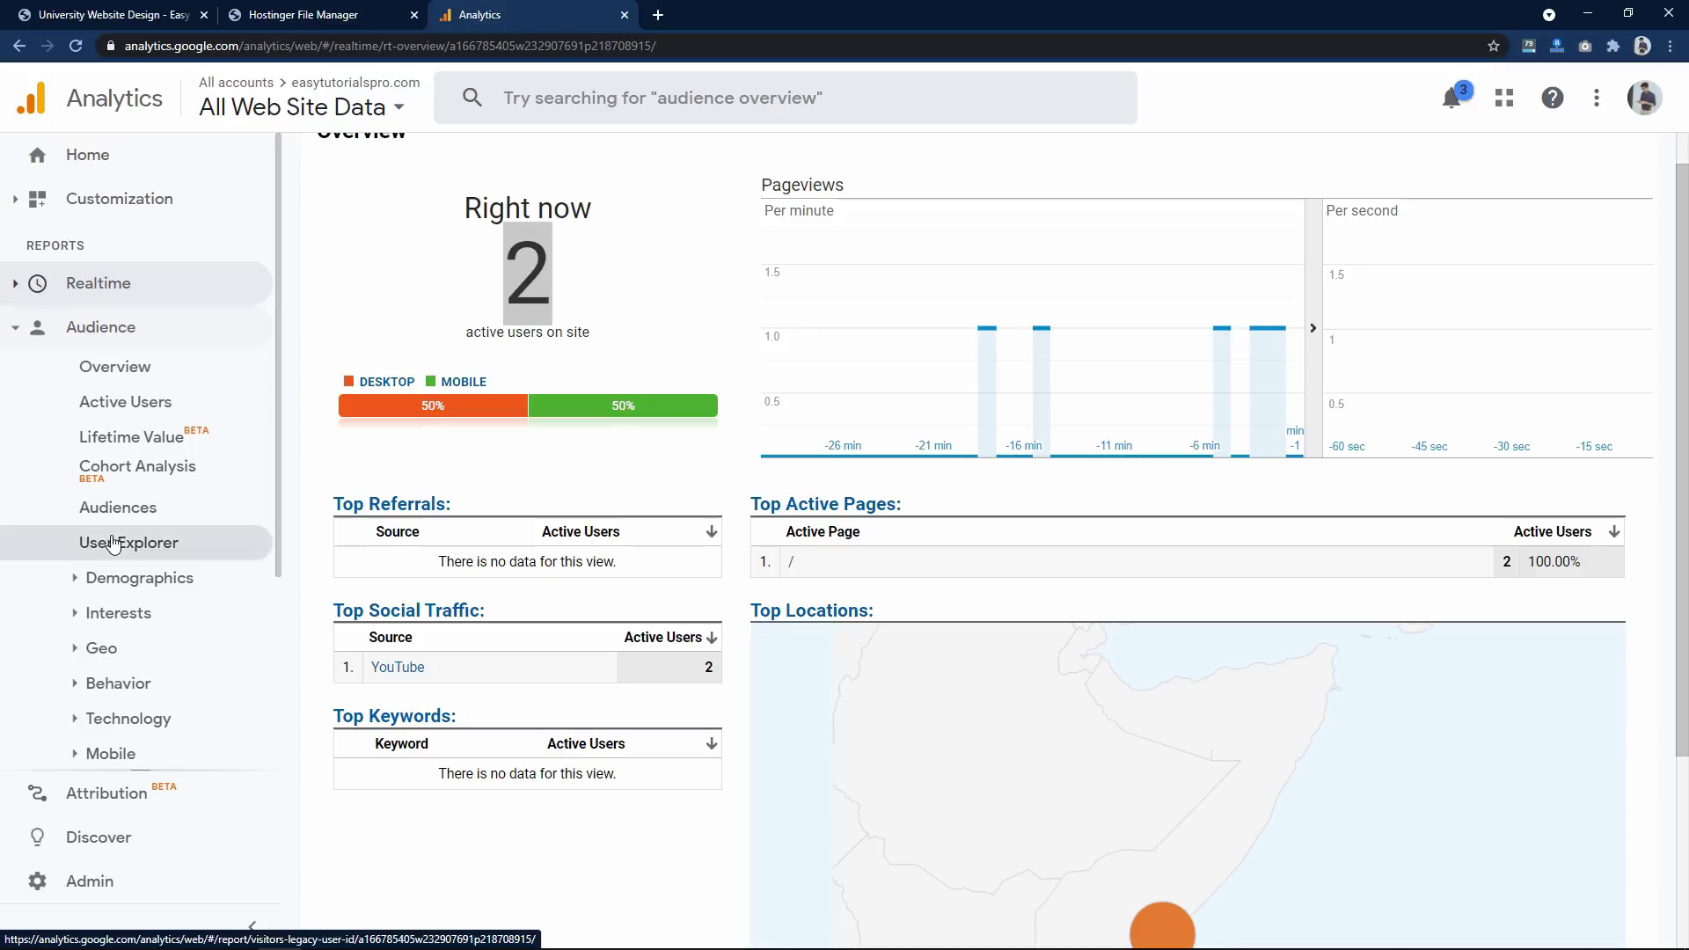
{"action": "left_click", "coordinate": [116, 366]}
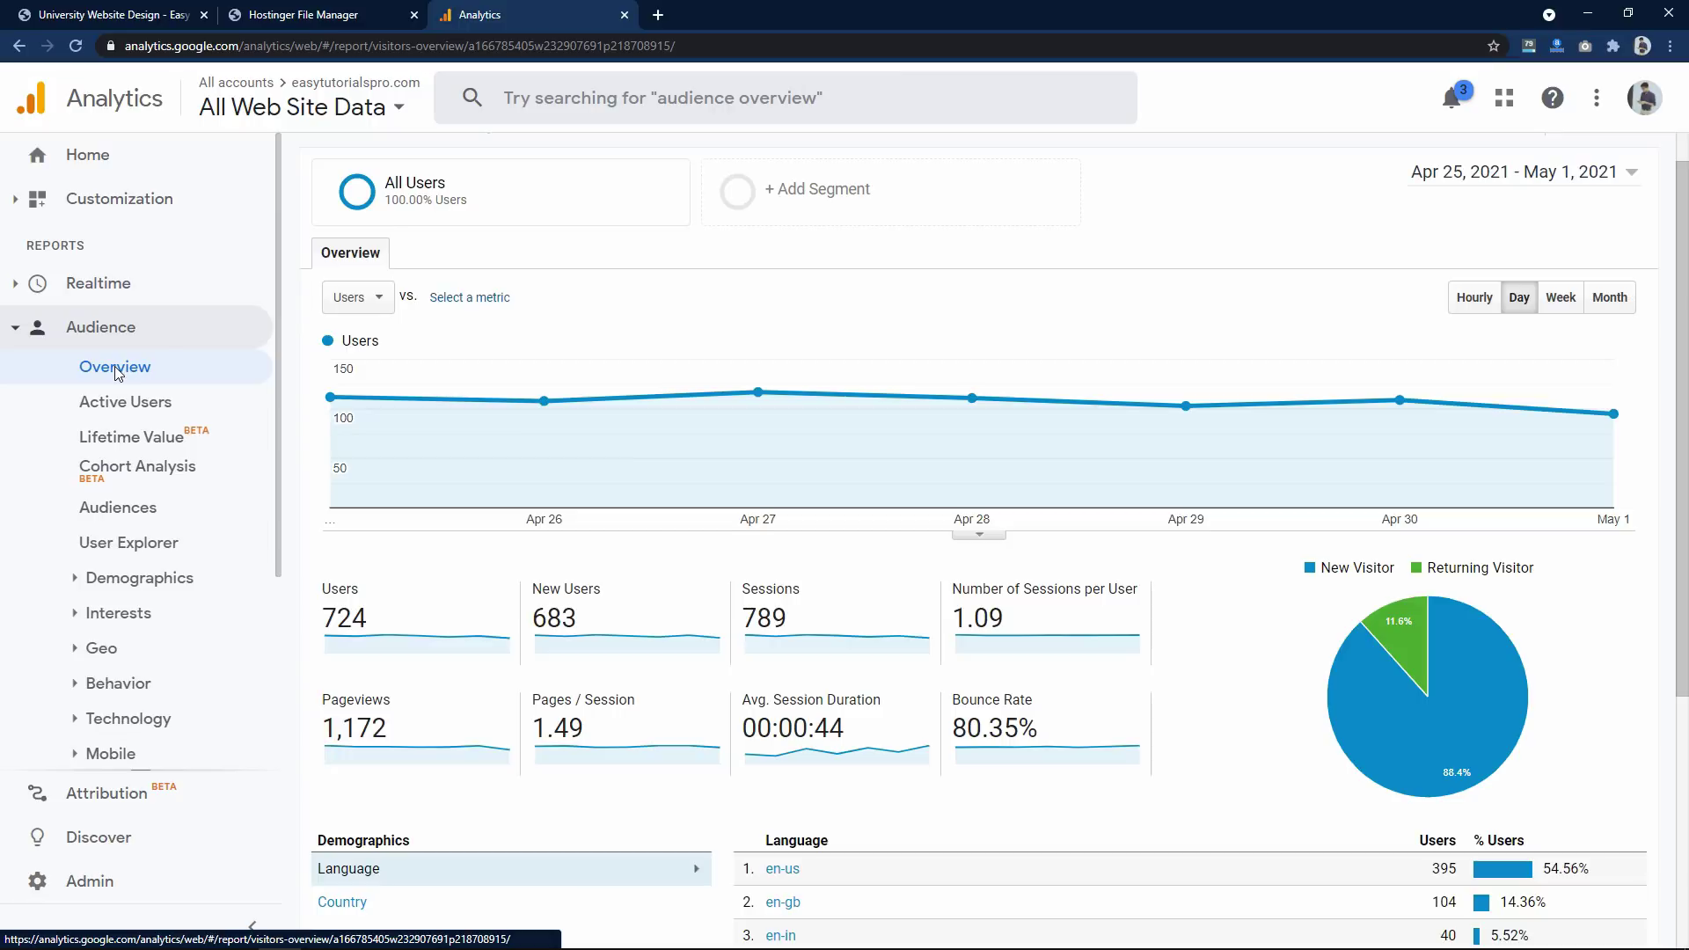
{"action": "scroll", "coordinate": [744, 378], "scroll_direction": "down", "scroll_amount": 2}
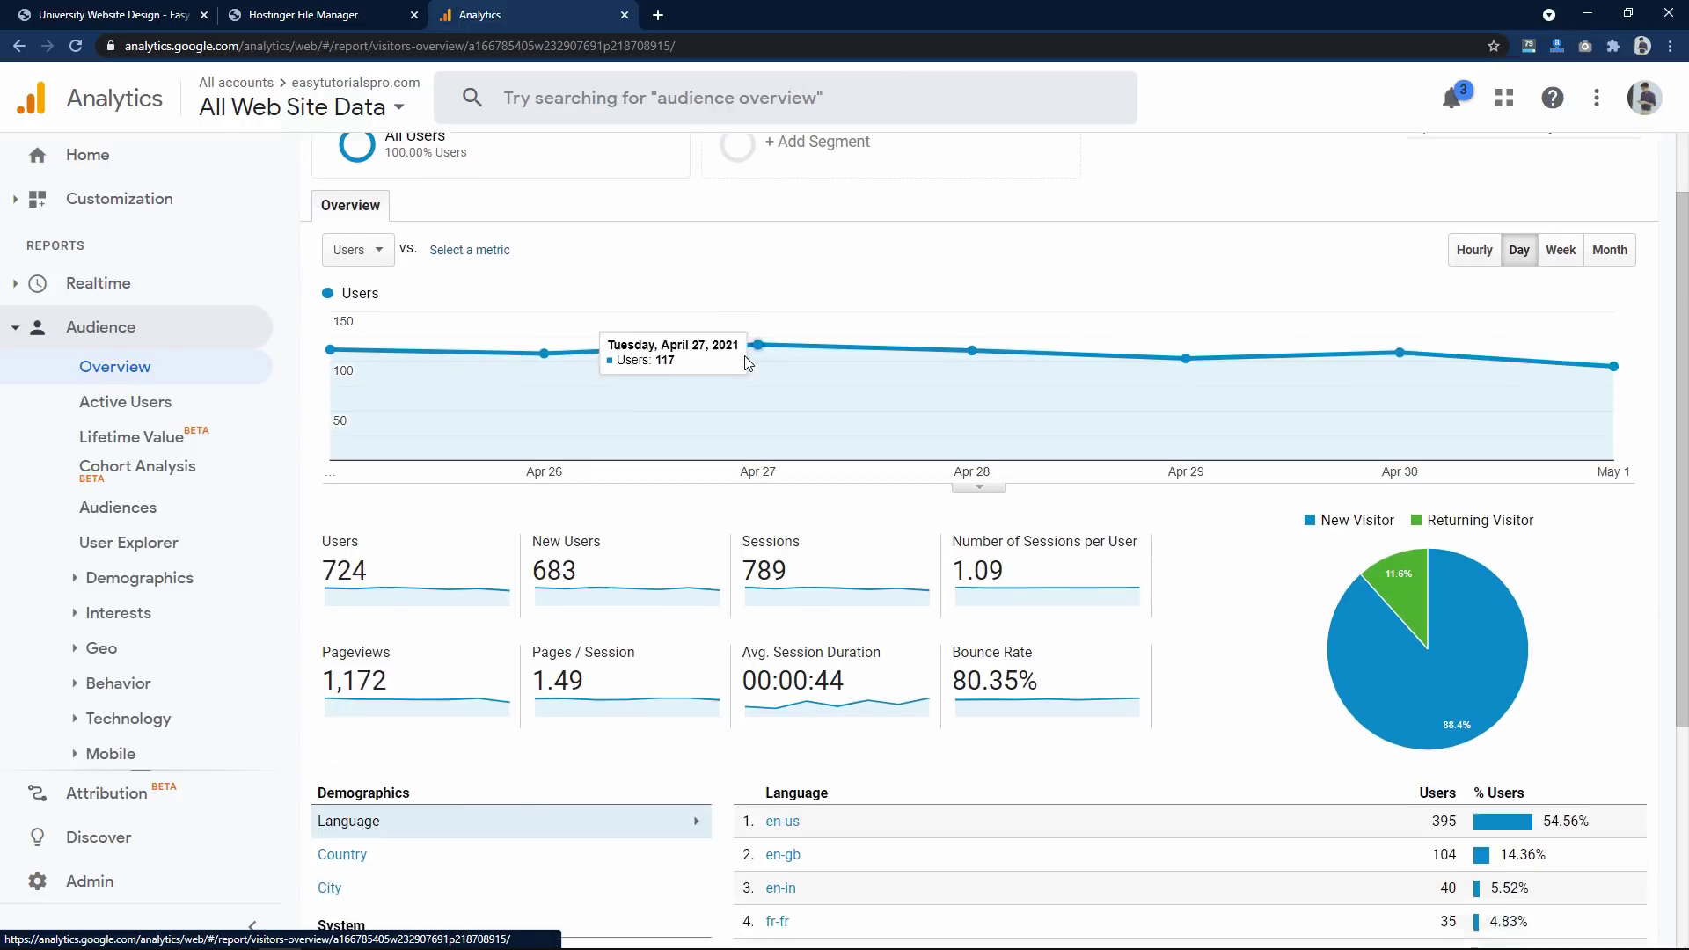
{"action": "scroll", "coordinate": [744, 385], "scroll_direction": "up", "scroll_amount": 3}
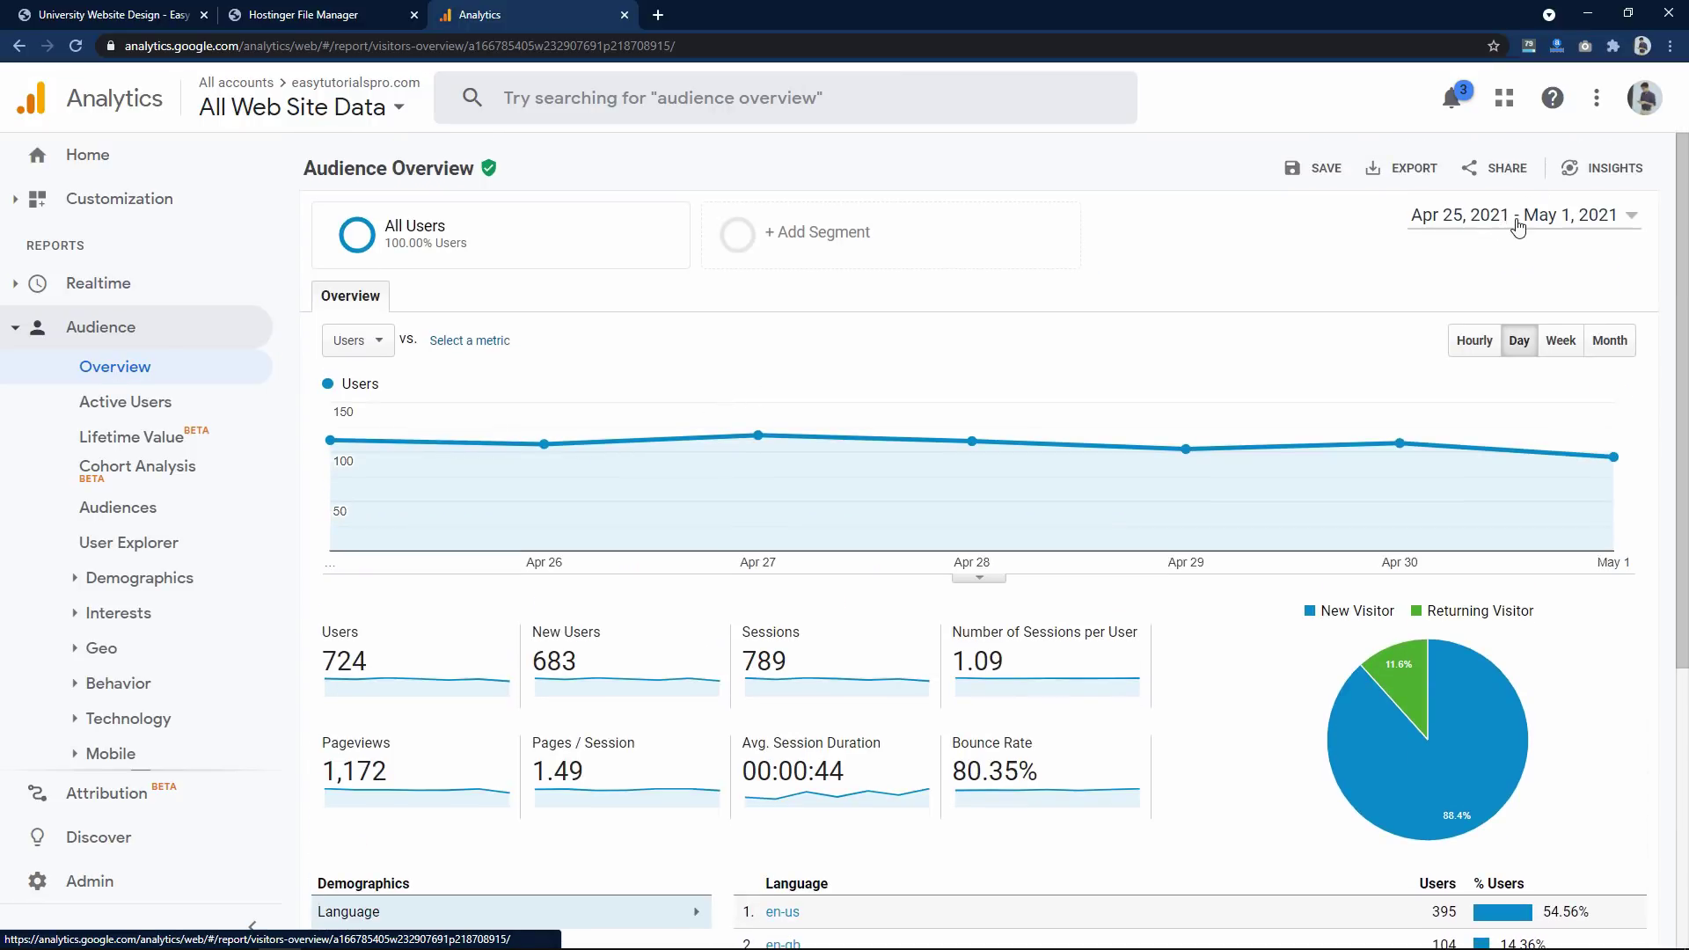
View the date range options of the Audience overview and examine its user and session metrics and language breakdown
{"action": "left_click", "coordinate": [1599, 219]}
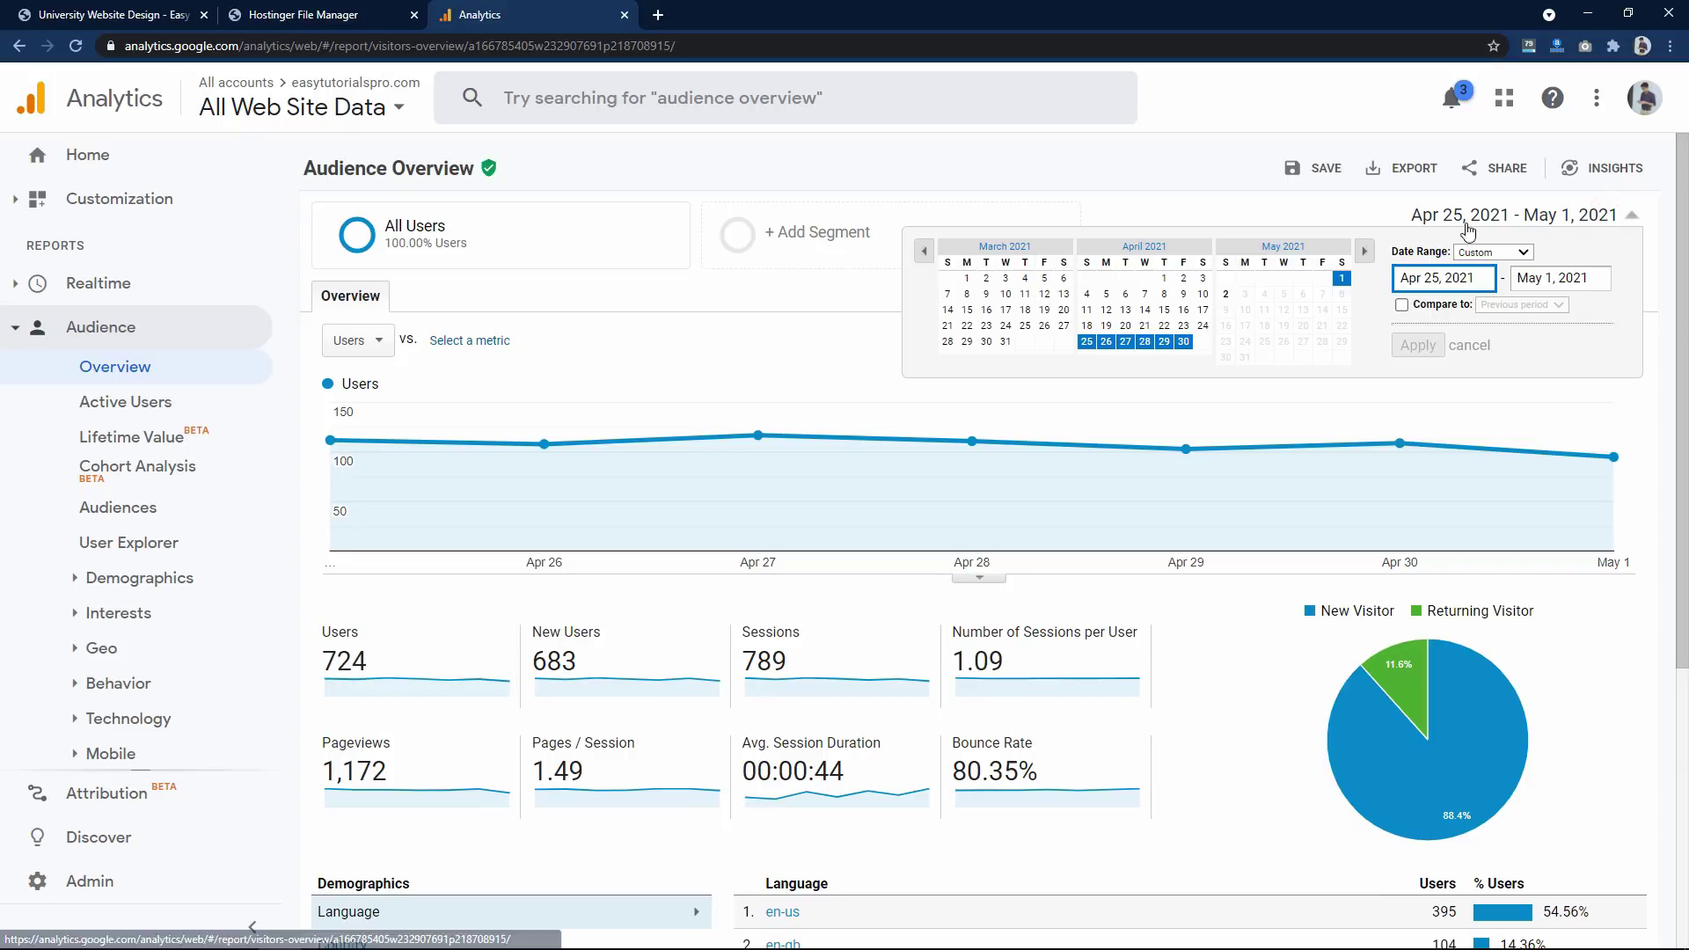
{"action": "left_click", "coordinate": [1342, 218]}
{"action": "scroll", "coordinate": [1179, 409], "scroll_direction": "down", "scroll_amount": 5}
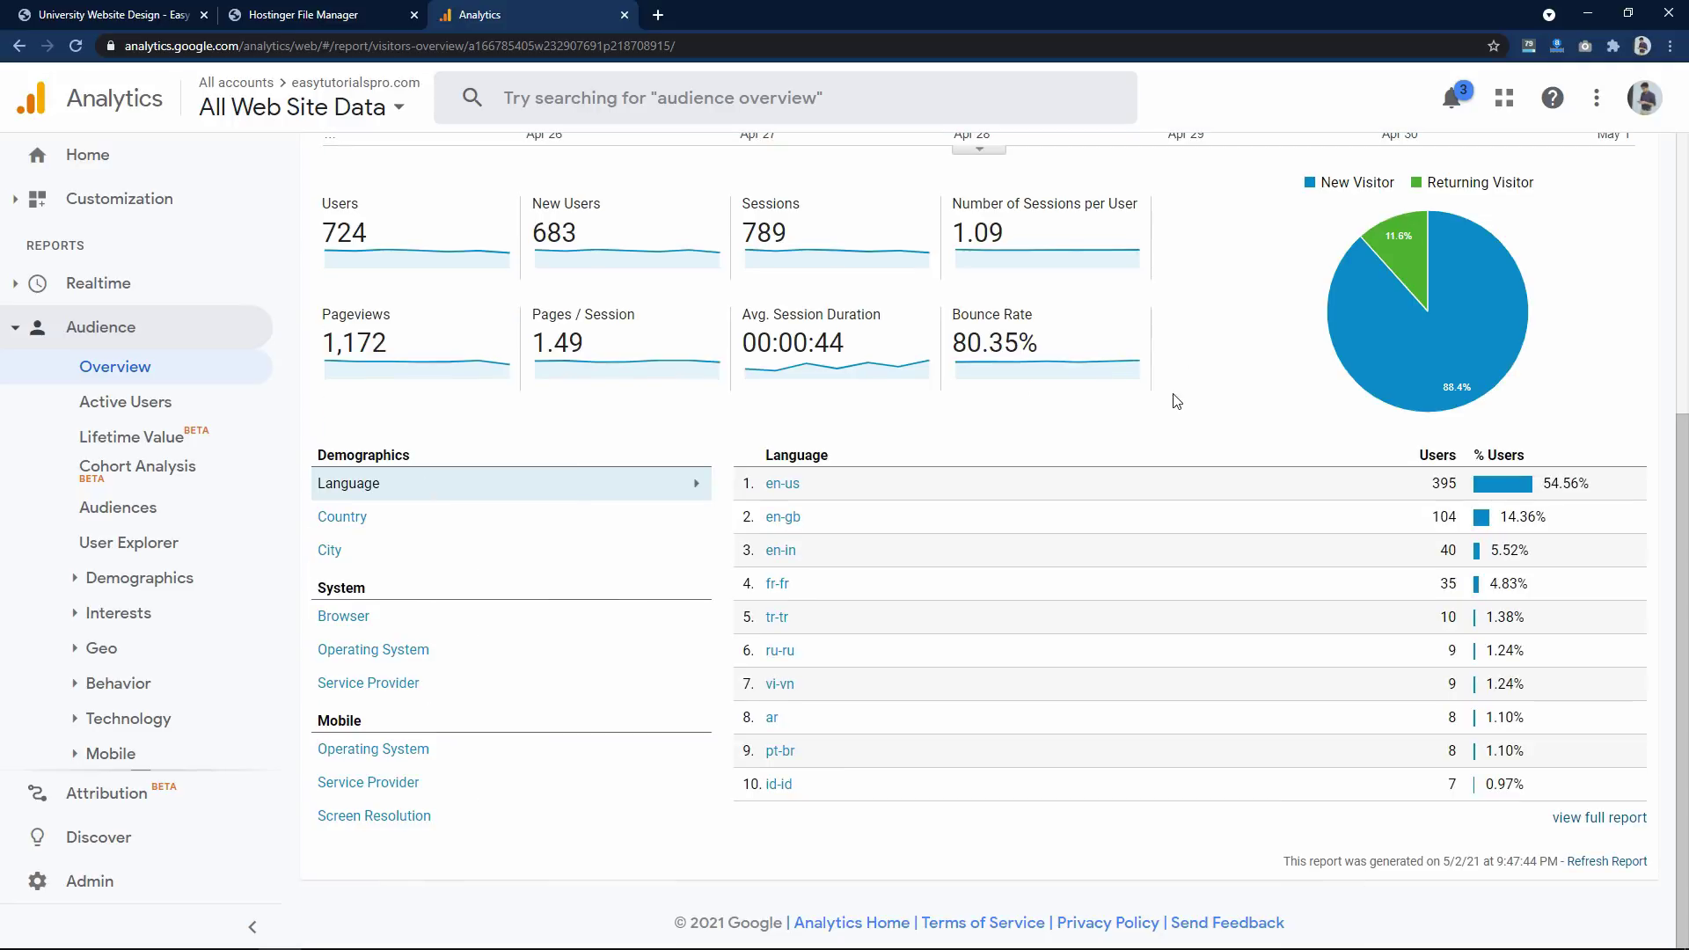
{"action": "scroll", "coordinate": [476, 377], "scroll_direction": "up", "scroll_amount": 3}
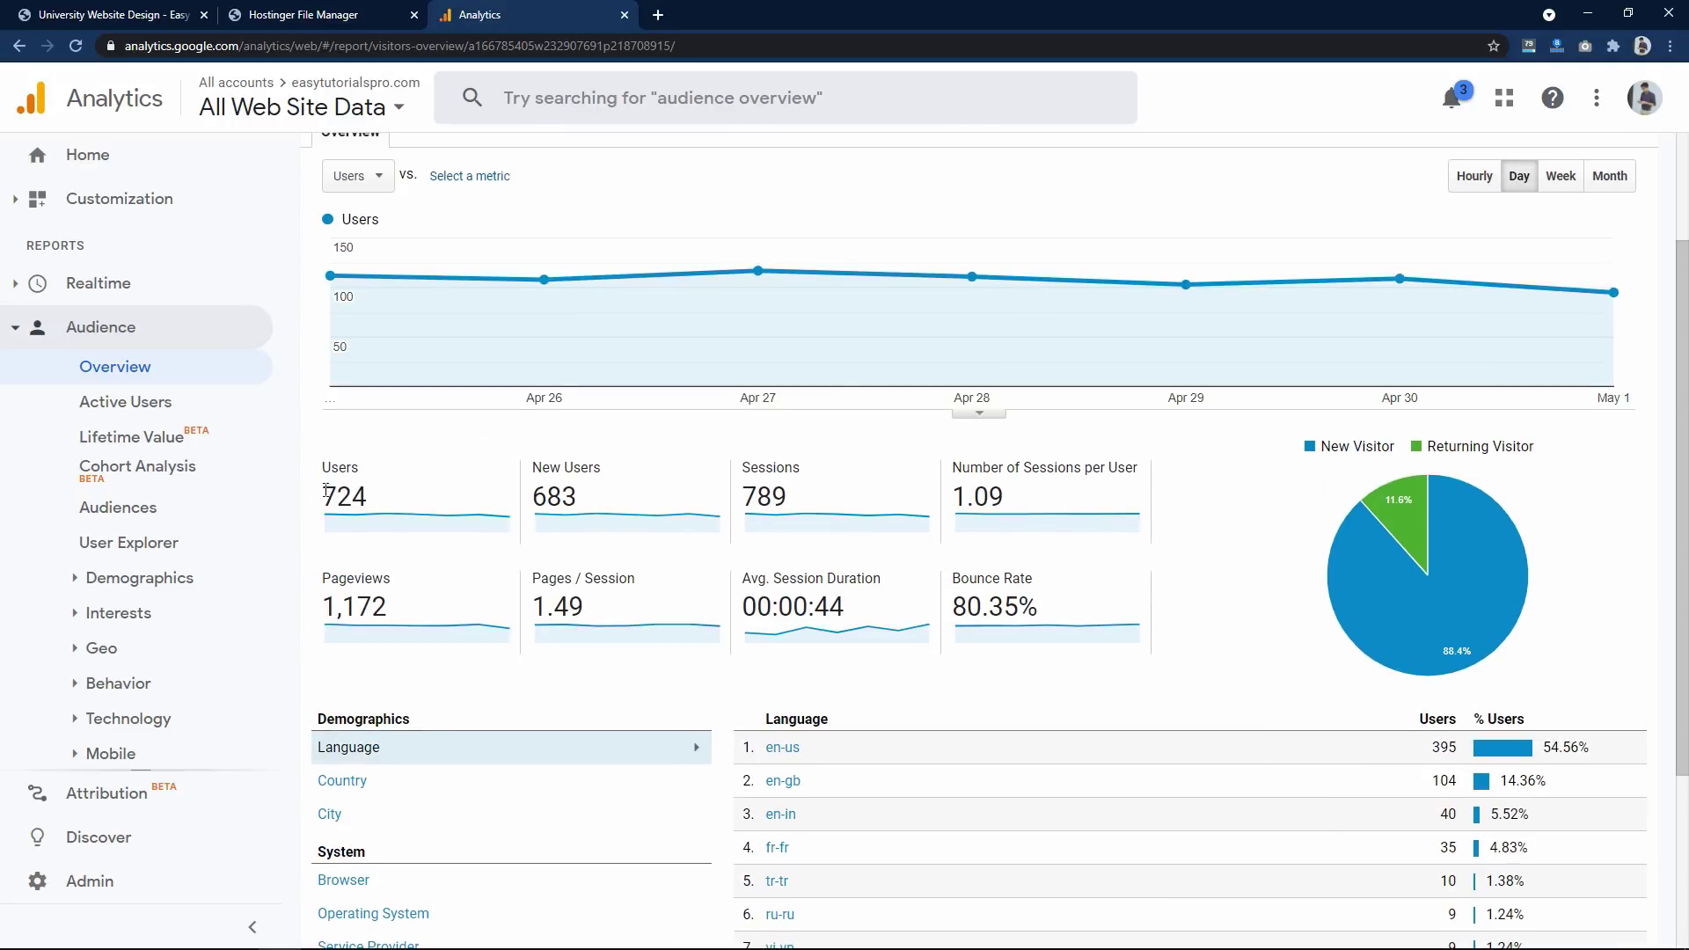
{"action": "left_click_drag", "start_coordinate": [328, 489], "coordinate": [545, 490]}
{"action": "left_click_drag", "start_coordinate": [814, 495], "coordinate": [758, 496]}
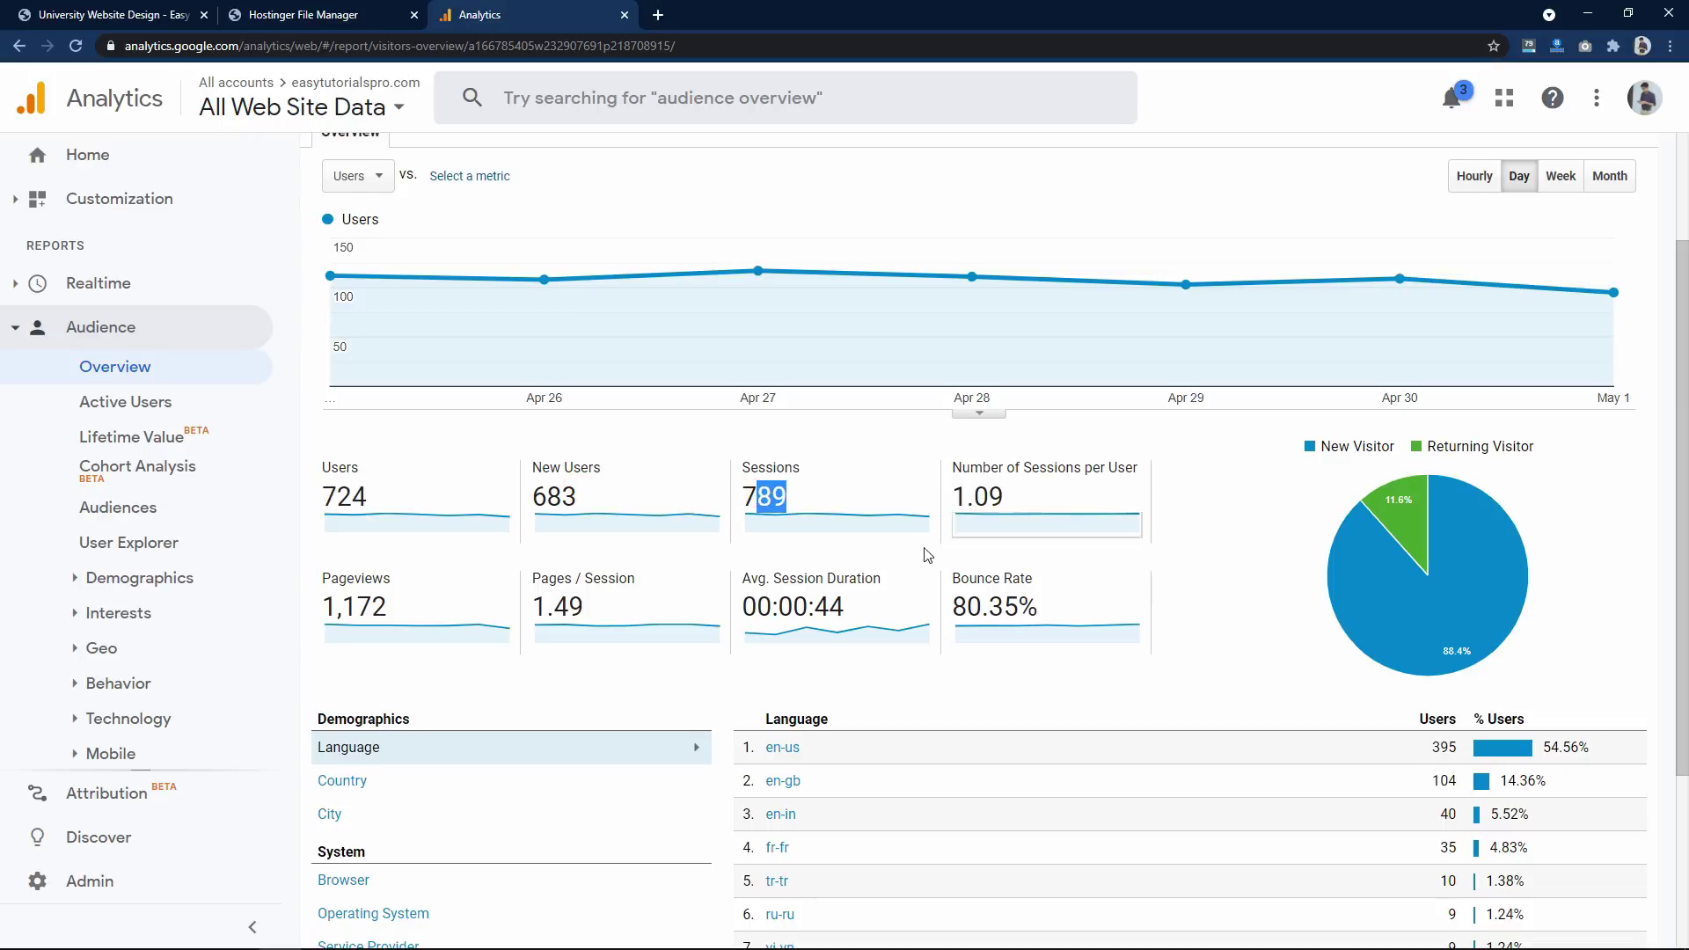
{"action": "scroll", "coordinate": [645, 598], "scroll_direction": "down", "scroll_amount": 3}
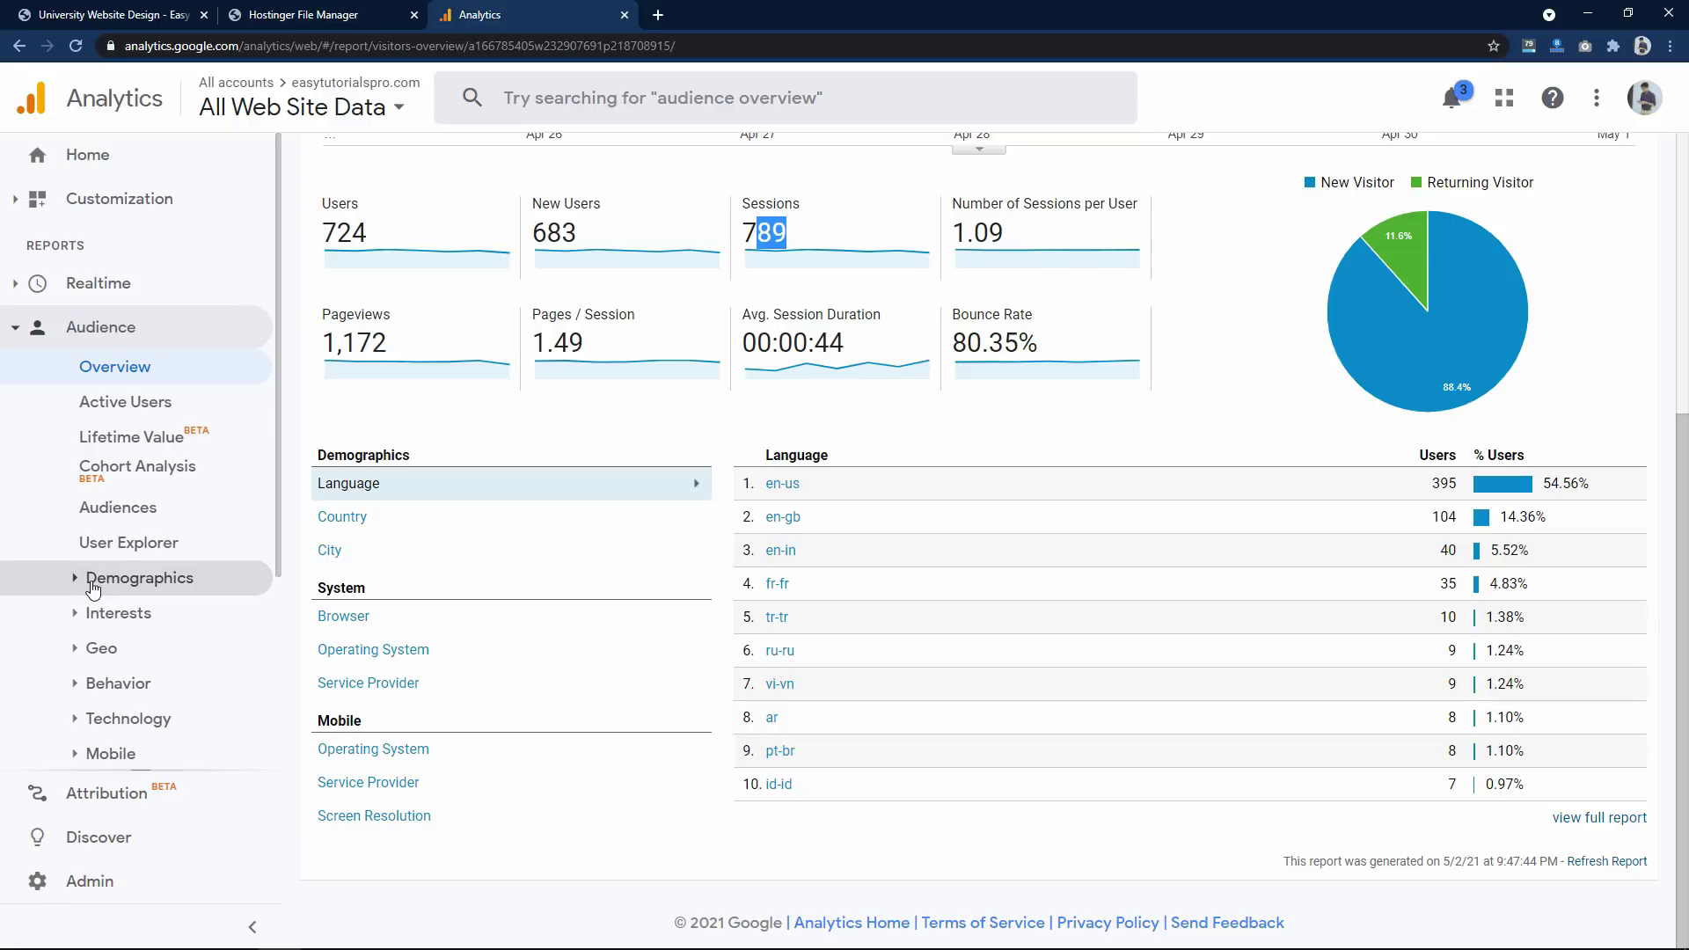
Open the Channels report under Acquisition, All Traffic, and examine the users from Social, Direct and Organic Search
{"action": "scroll", "coordinate": [179, 553], "scroll_direction": "down", "scroll_amount": 1}
{"action": "scroll", "coordinate": [179, 553], "scroll_direction": "down", "scroll_amount": 1}
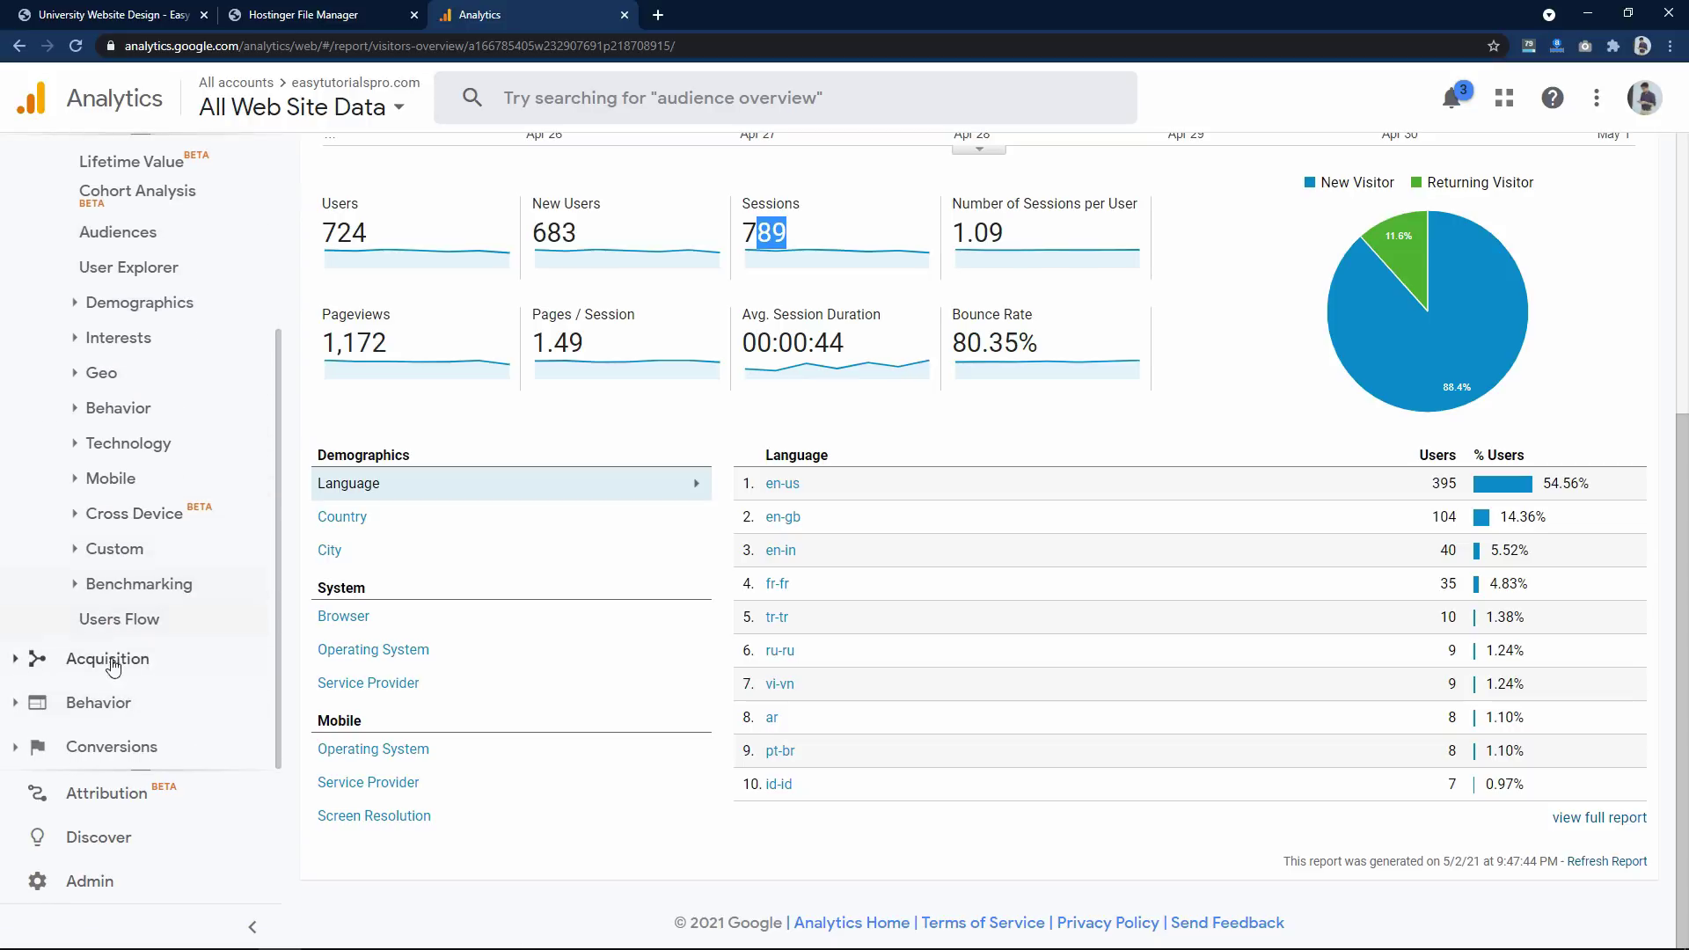
{"action": "left_click", "coordinate": [35, 658]}
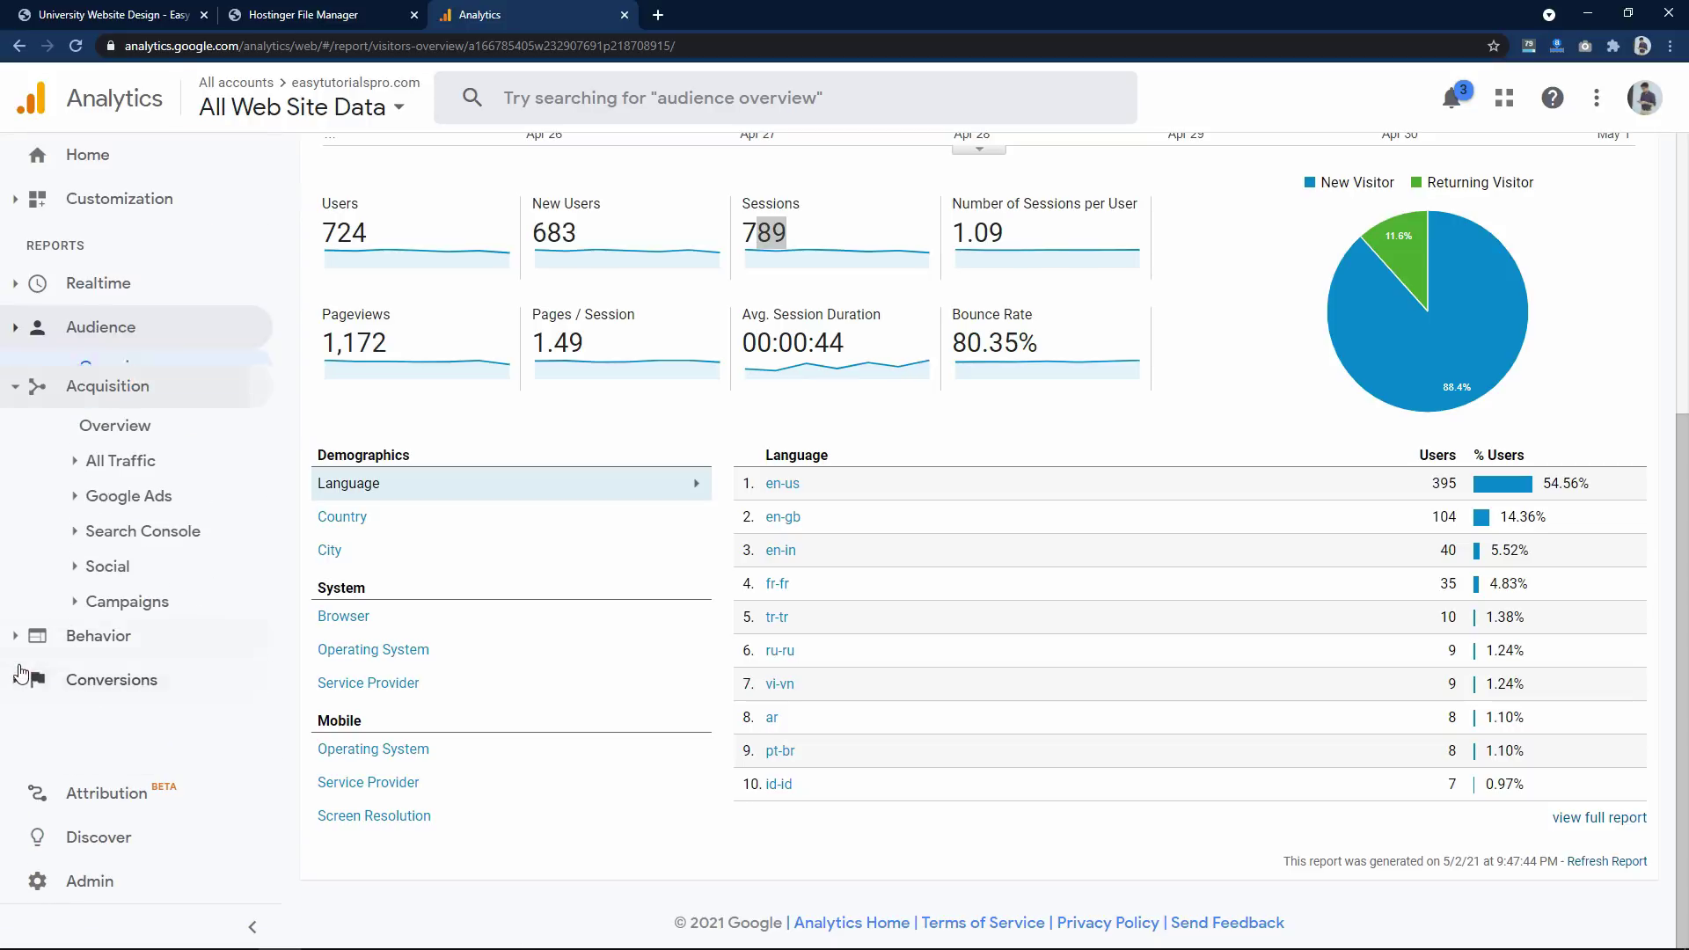
{"action": "left_click", "coordinate": [116, 446]}
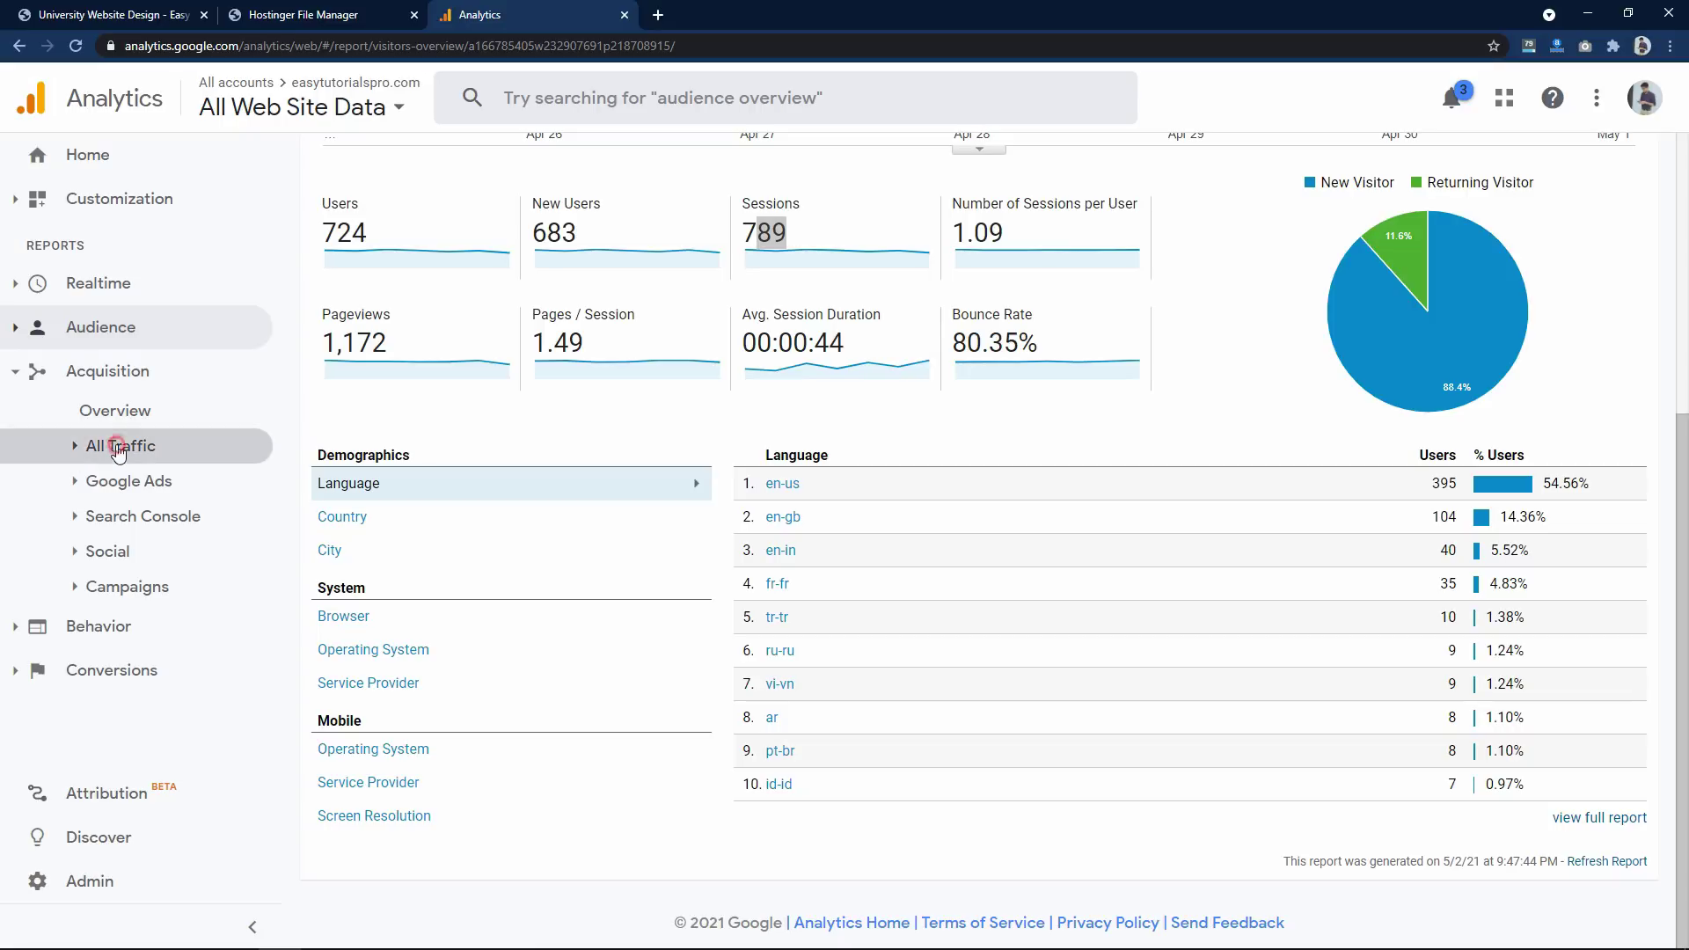
{"action": "left_click", "coordinate": [120, 483]}
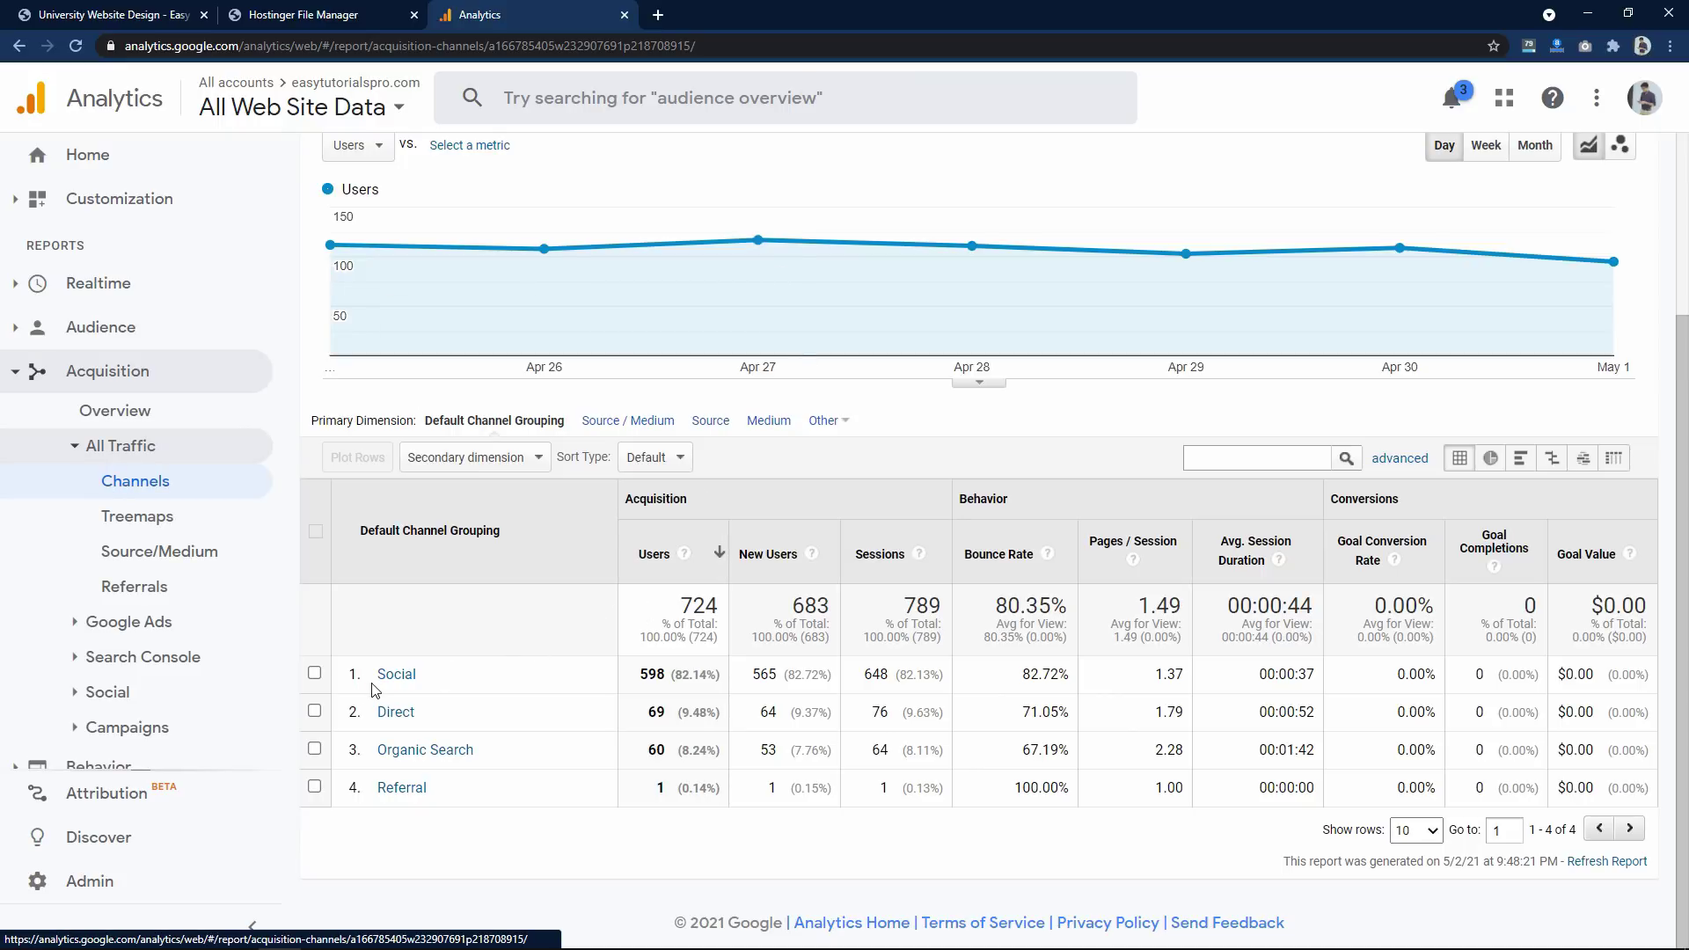
{"action": "left_click_drag", "start_coordinate": [642, 677], "coordinate": [664, 678]}
{"action": "left_click", "coordinate": [665, 678]}
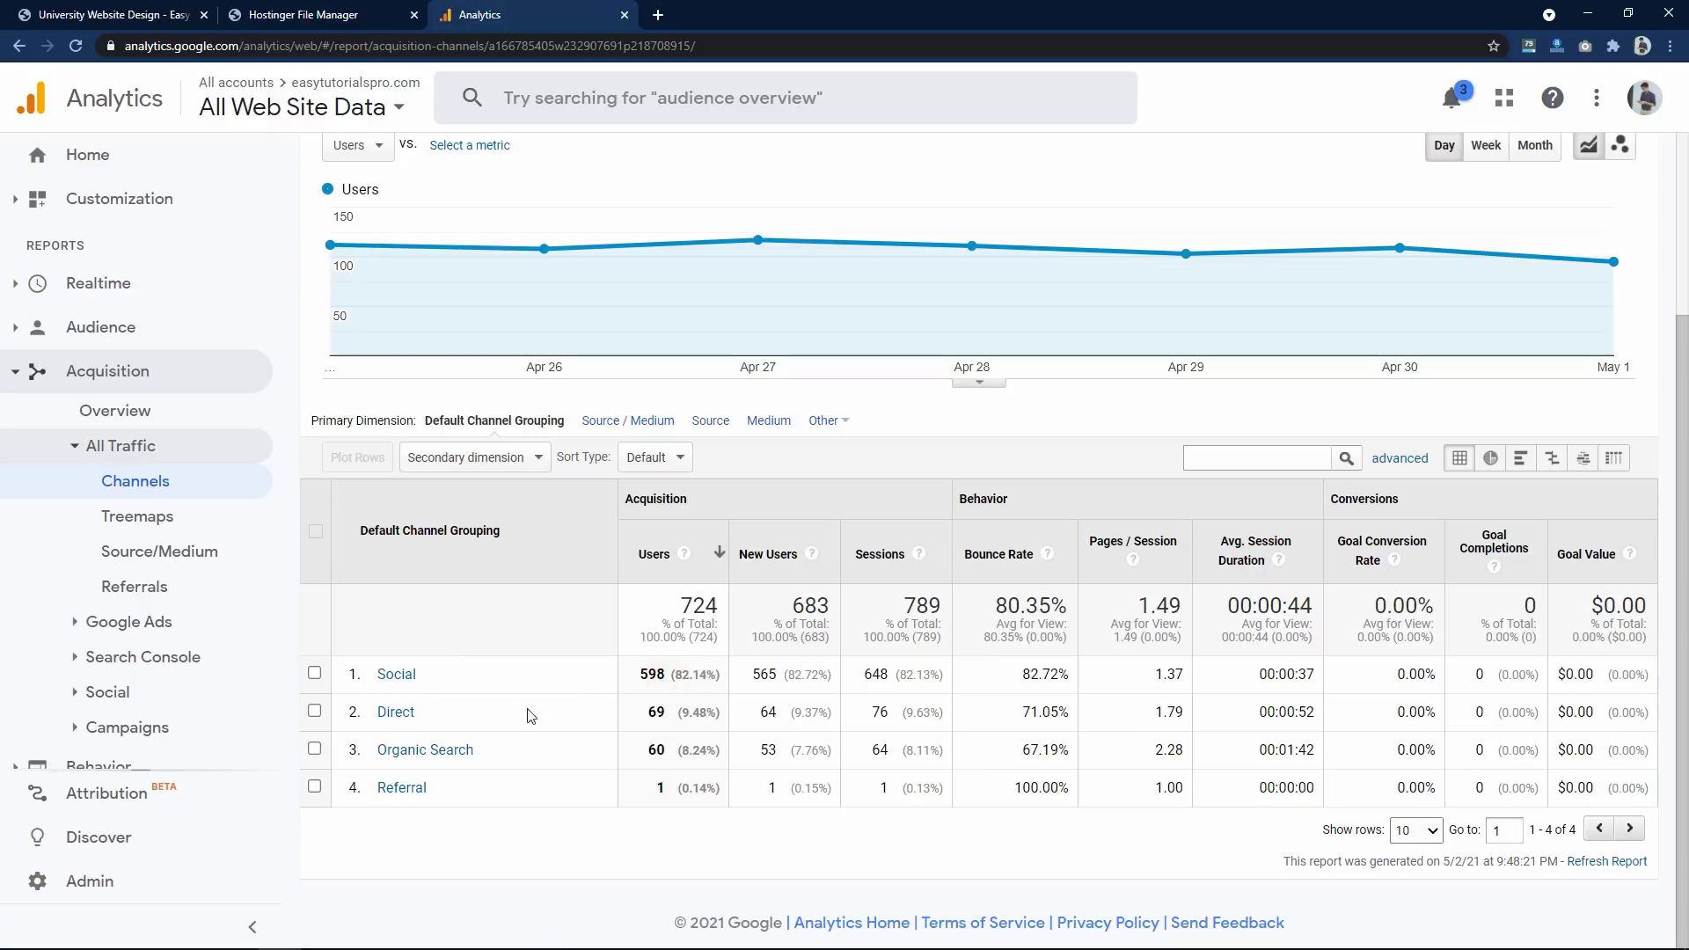
{"action": "left_click_drag", "start_coordinate": [664, 713], "coordinate": [651, 757]}
{"action": "left_click", "coordinate": [648, 715]}
{"action": "left_click", "coordinate": [664, 715]}
Open the All Pages report under Behavior, Site Content, and examine the pageviews of each page
{"action": "scroll", "coordinate": [132, 616], "scroll_direction": "down", "scroll_amount": 1}
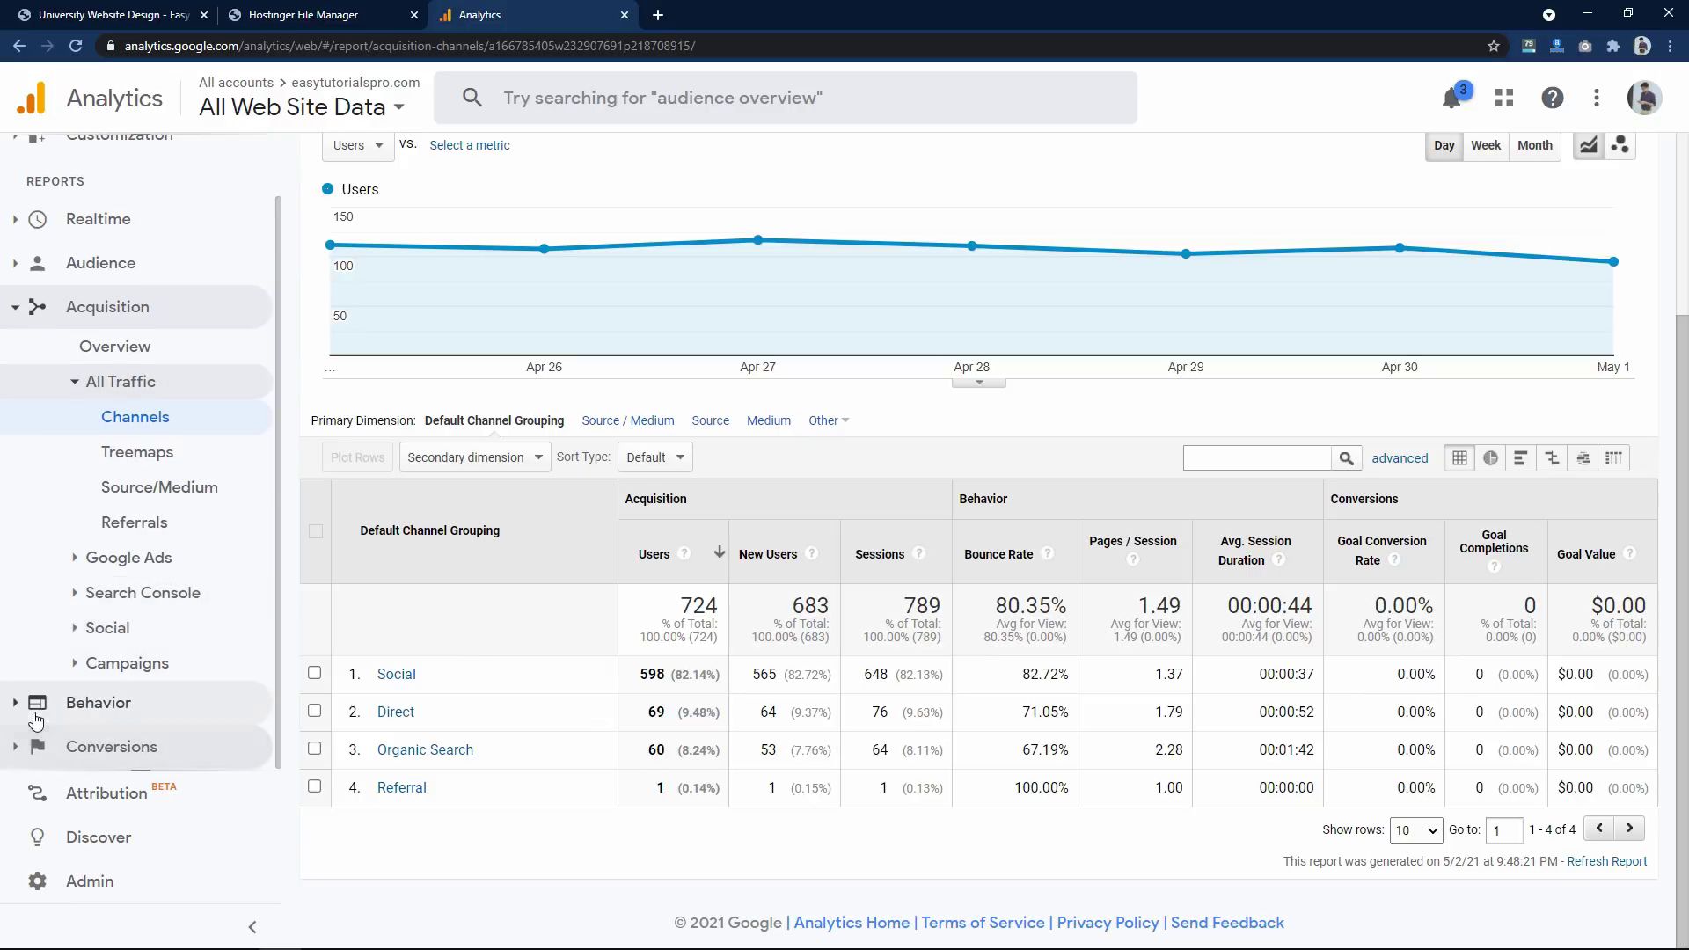
{"action": "left_click", "coordinate": [16, 704]}
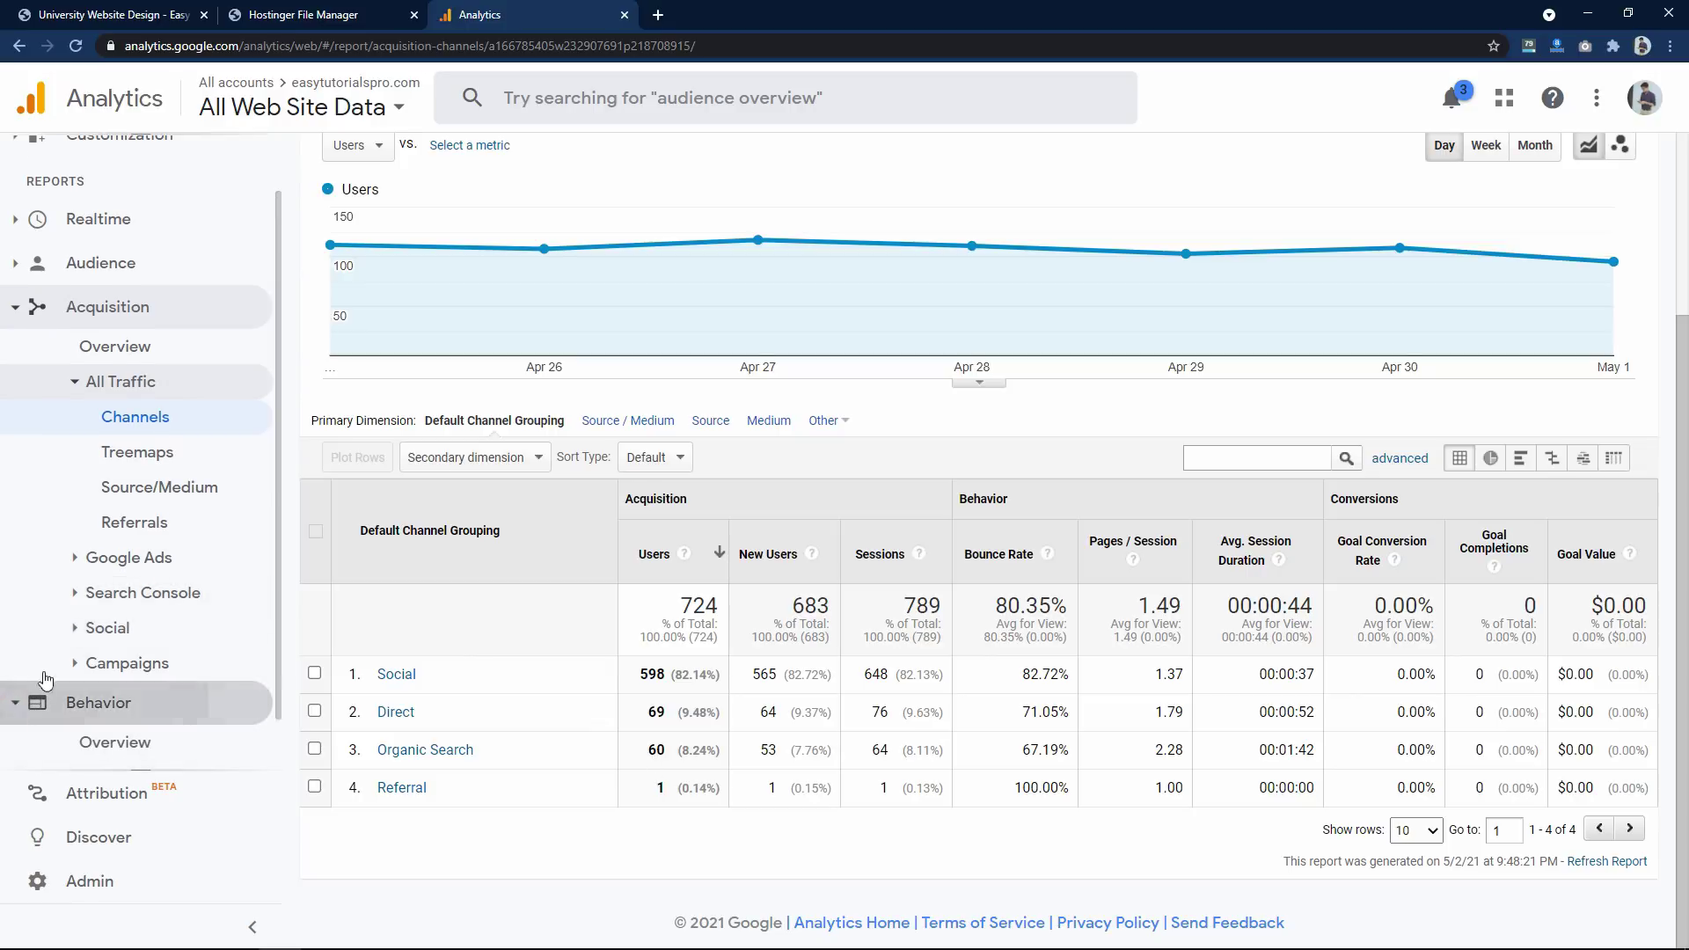
{"action": "scroll", "coordinate": [144, 479], "scroll_direction": "down", "scroll_amount": 4}
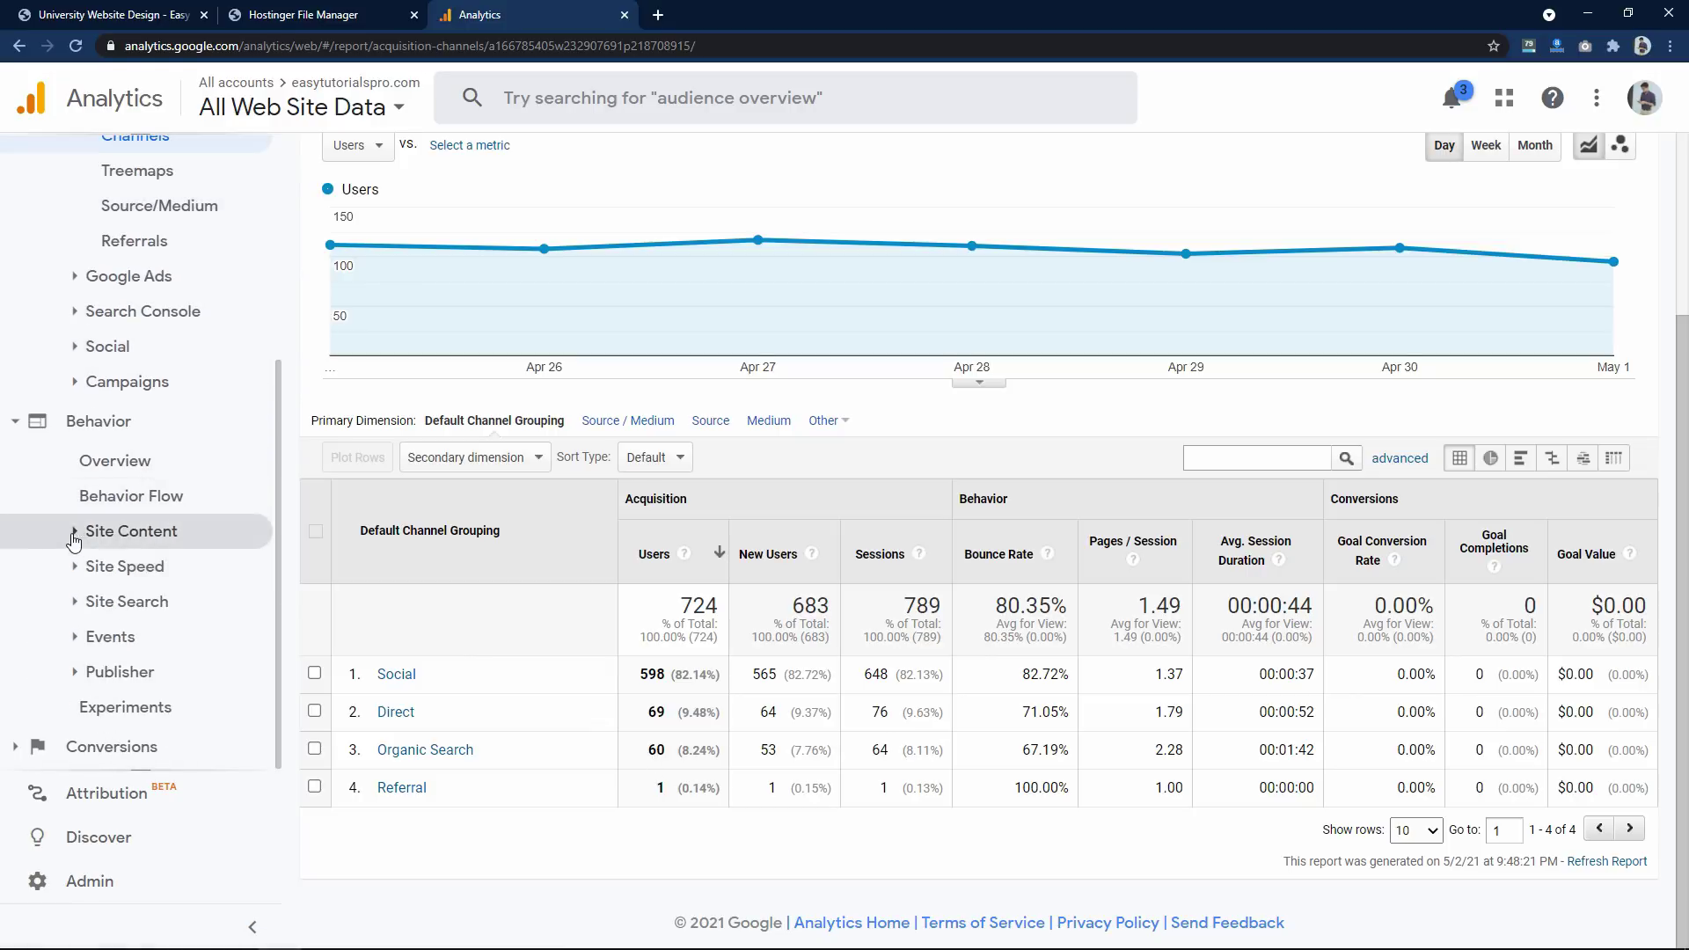
{"action": "left_click", "coordinate": [73, 538]}
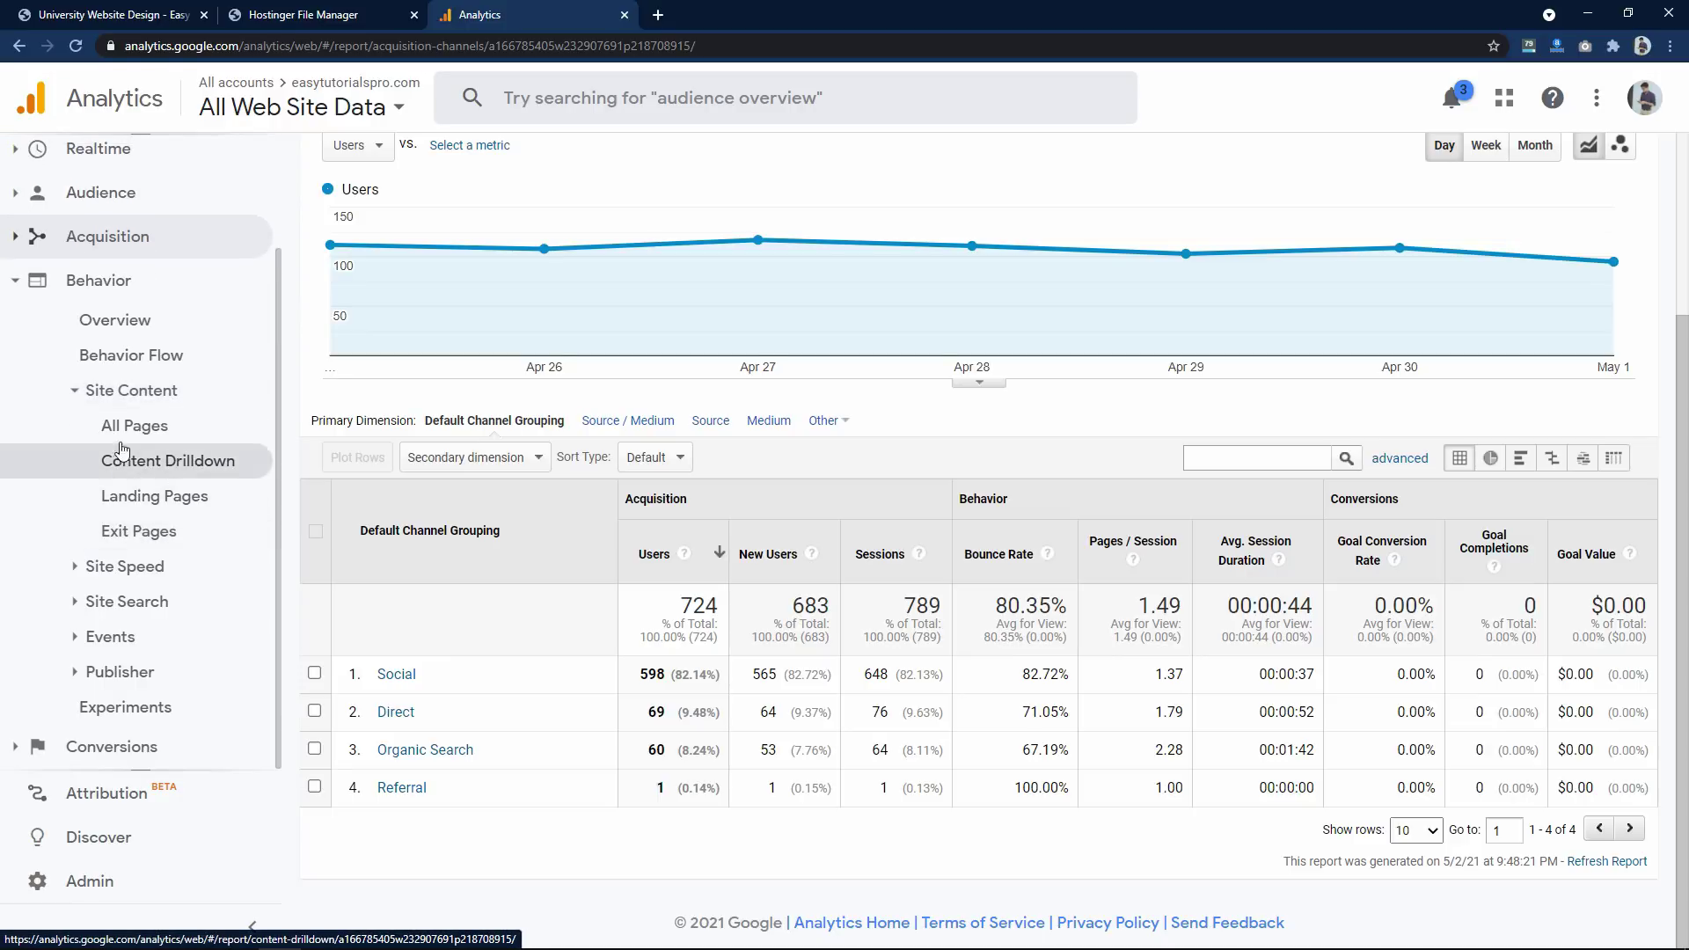
{"action": "left_click", "coordinate": [122, 432]}
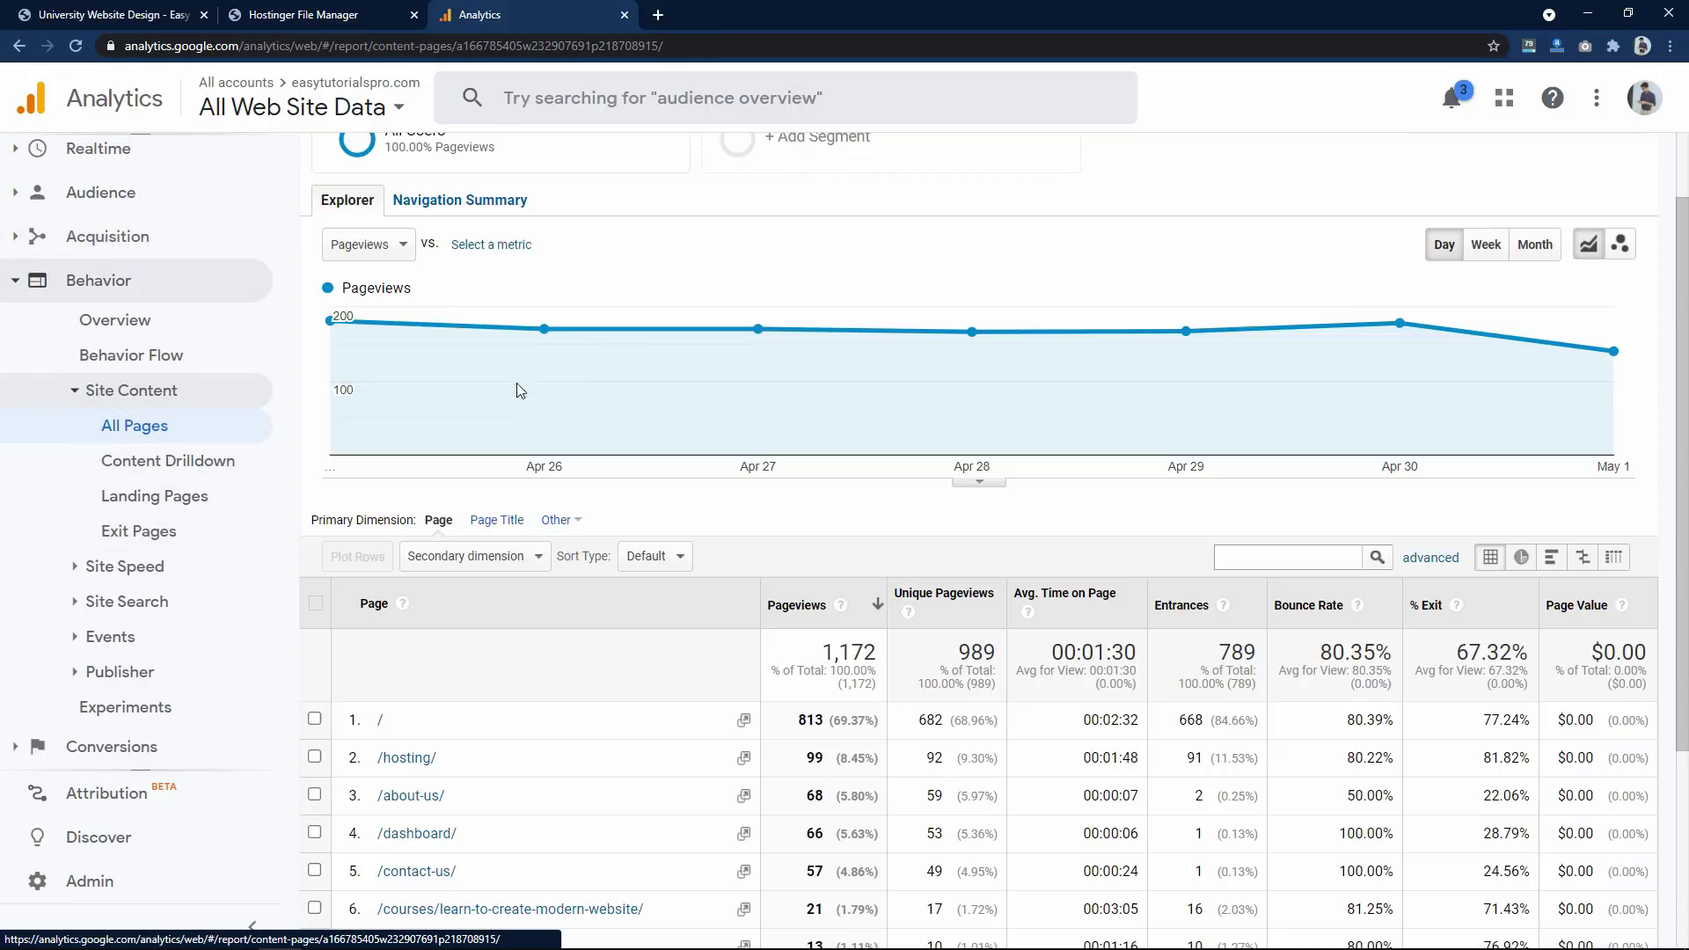
{"action": "scroll", "coordinate": [732, 322], "scroll_direction": "down", "scroll_amount": 3}
{"action": "scroll", "coordinate": [734, 325], "scroll_direction": "down", "scroll_amount": 1}
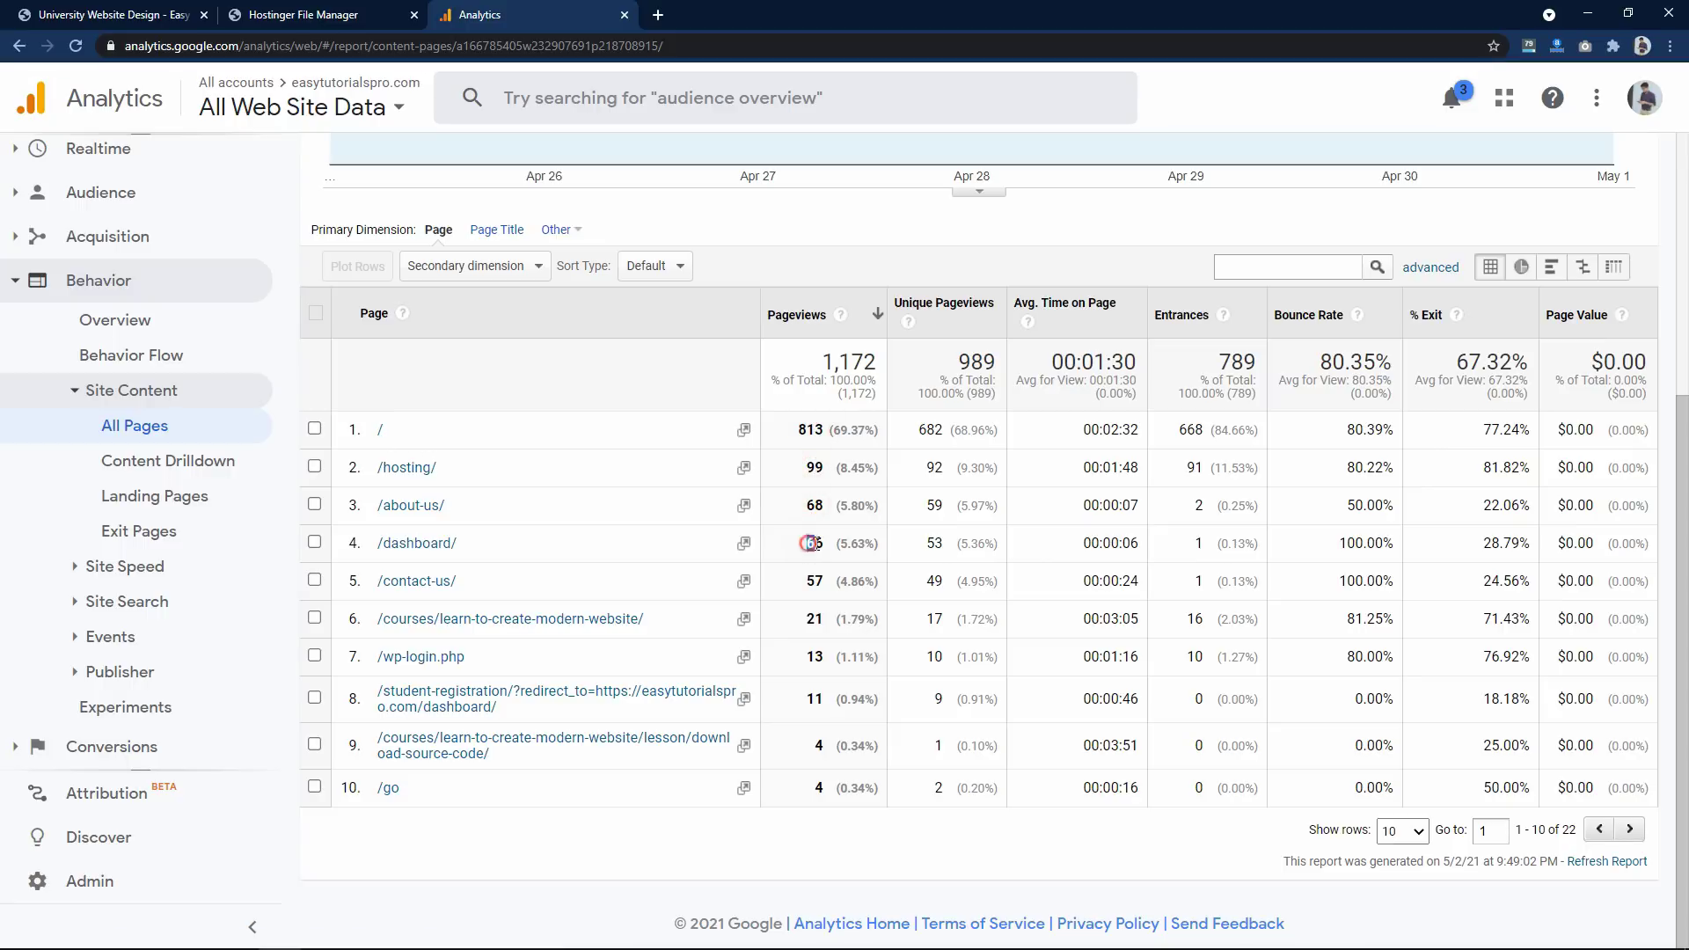
{"action": "double_click", "coordinate": [812, 581]}
Reopen the Realtime overview and examine the active users, their map locations and the top active pages
{"action": "scroll", "coordinate": [839, 722], "scroll_direction": "up", "scroll_amount": 5}
{"action": "left_click", "coordinate": [97, 148]}
{"action": "left_click", "coordinate": [115, 187]}
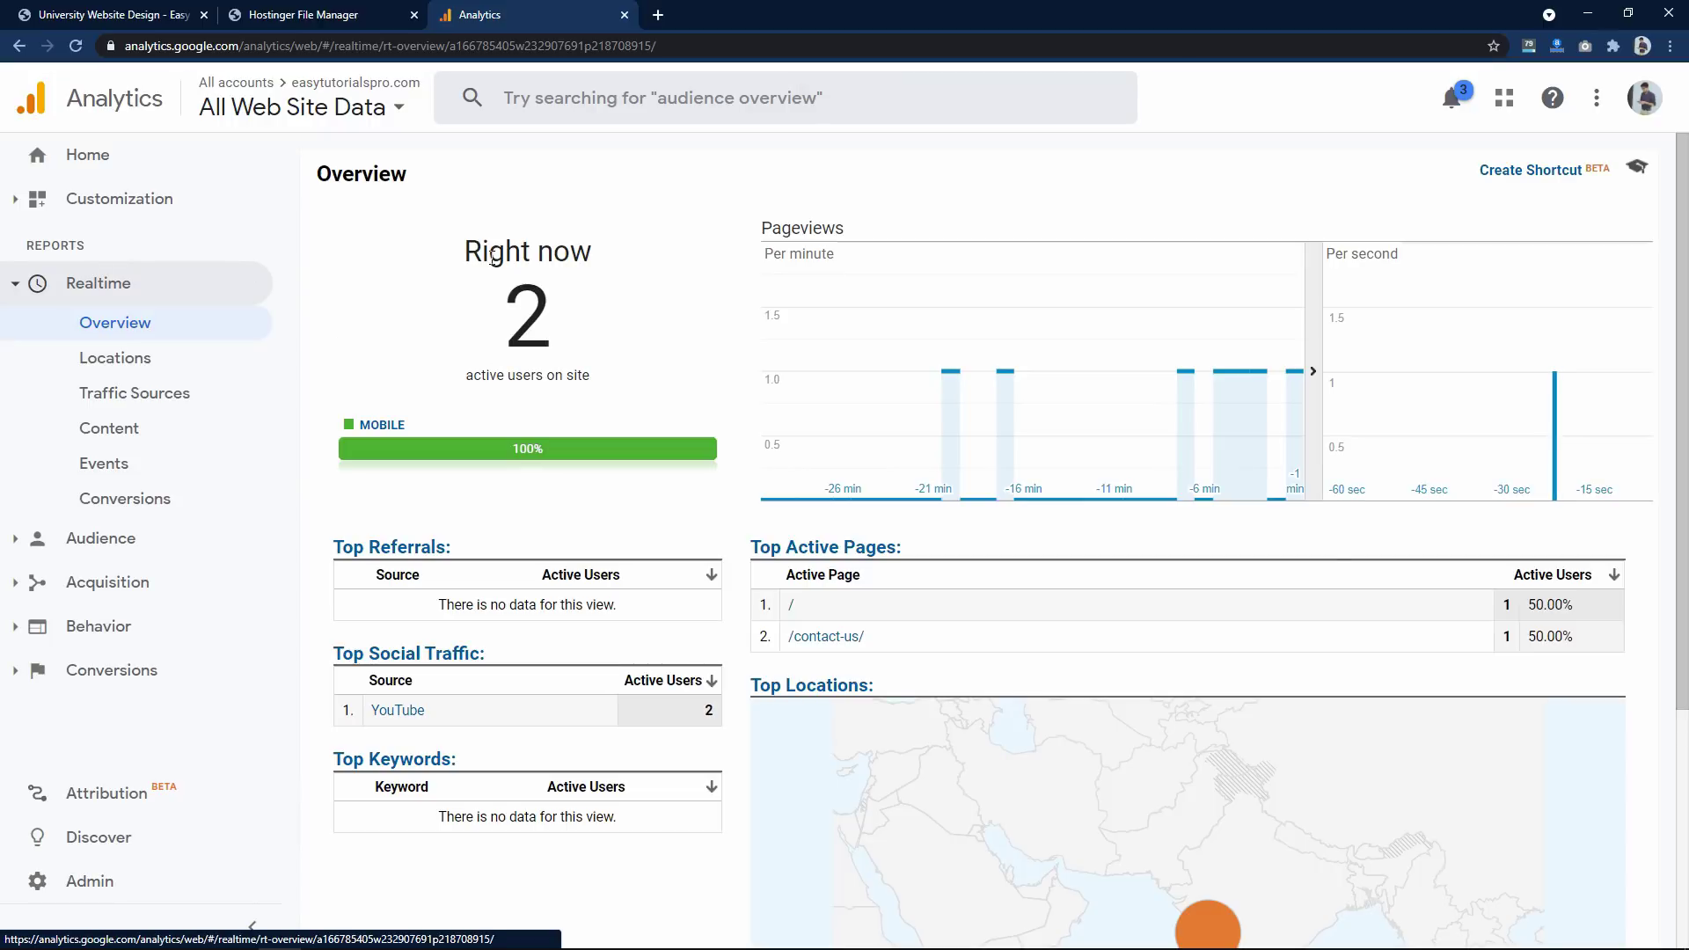
{"action": "scroll", "coordinate": [1096, 739], "scroll_direction": "down", "scroll_amount": 4}
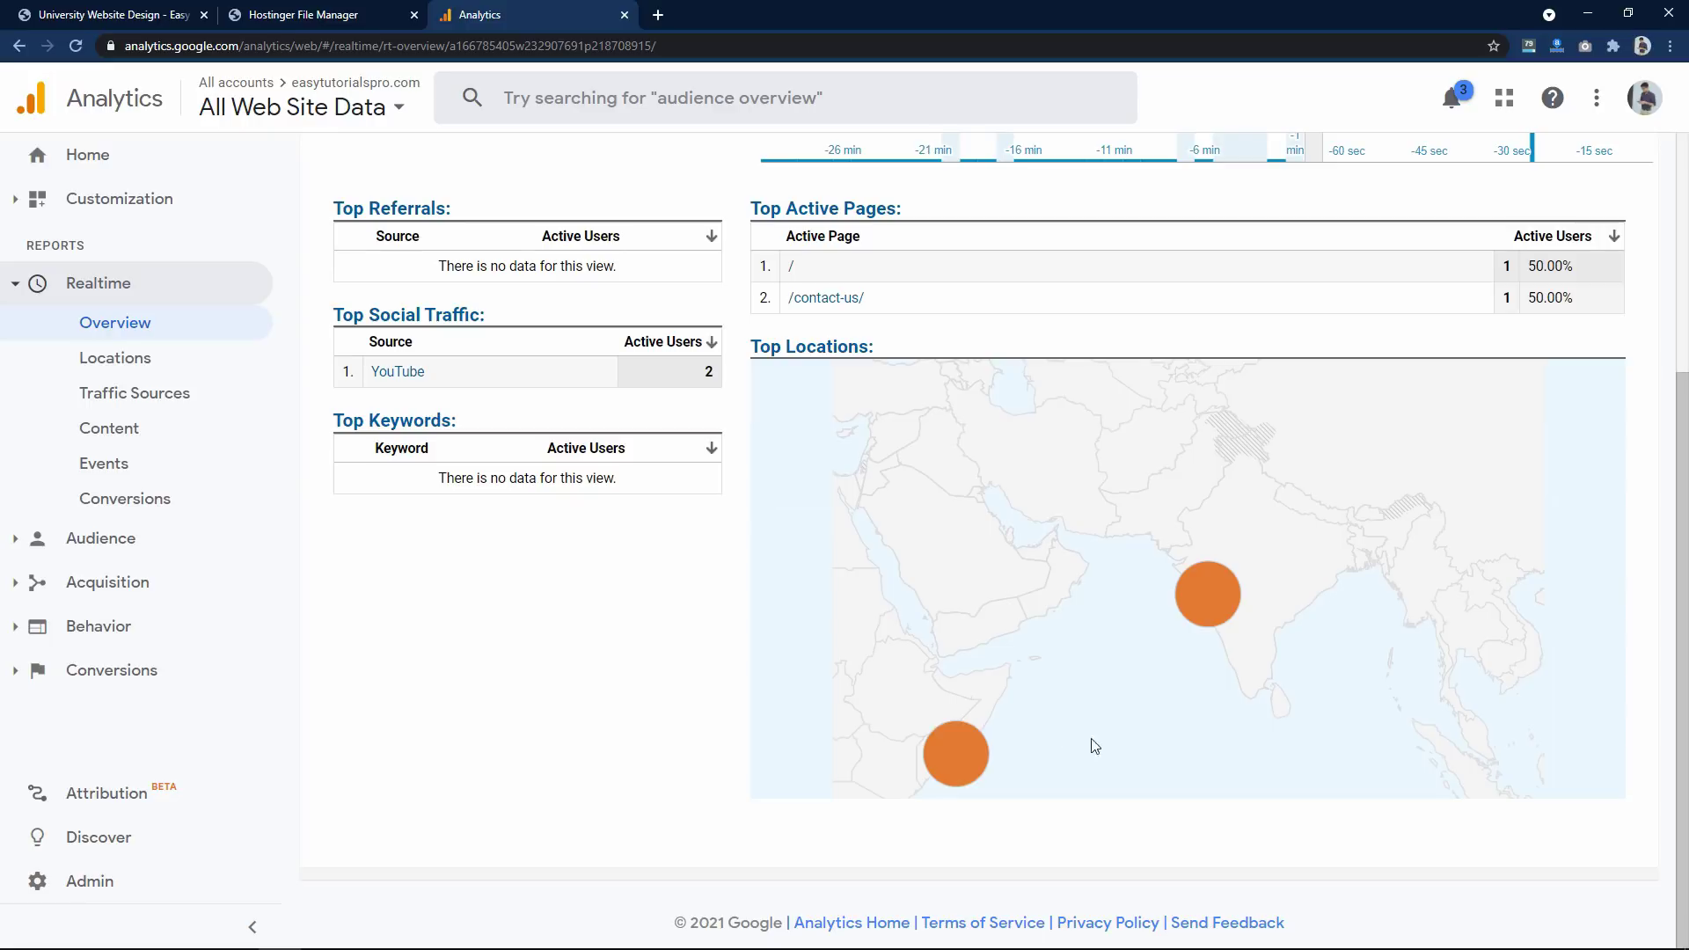
{"action": "mouse_move", "coordinate": [940, 768]}
{"action": "mouse_move", "coordinate": [1211, 593]}
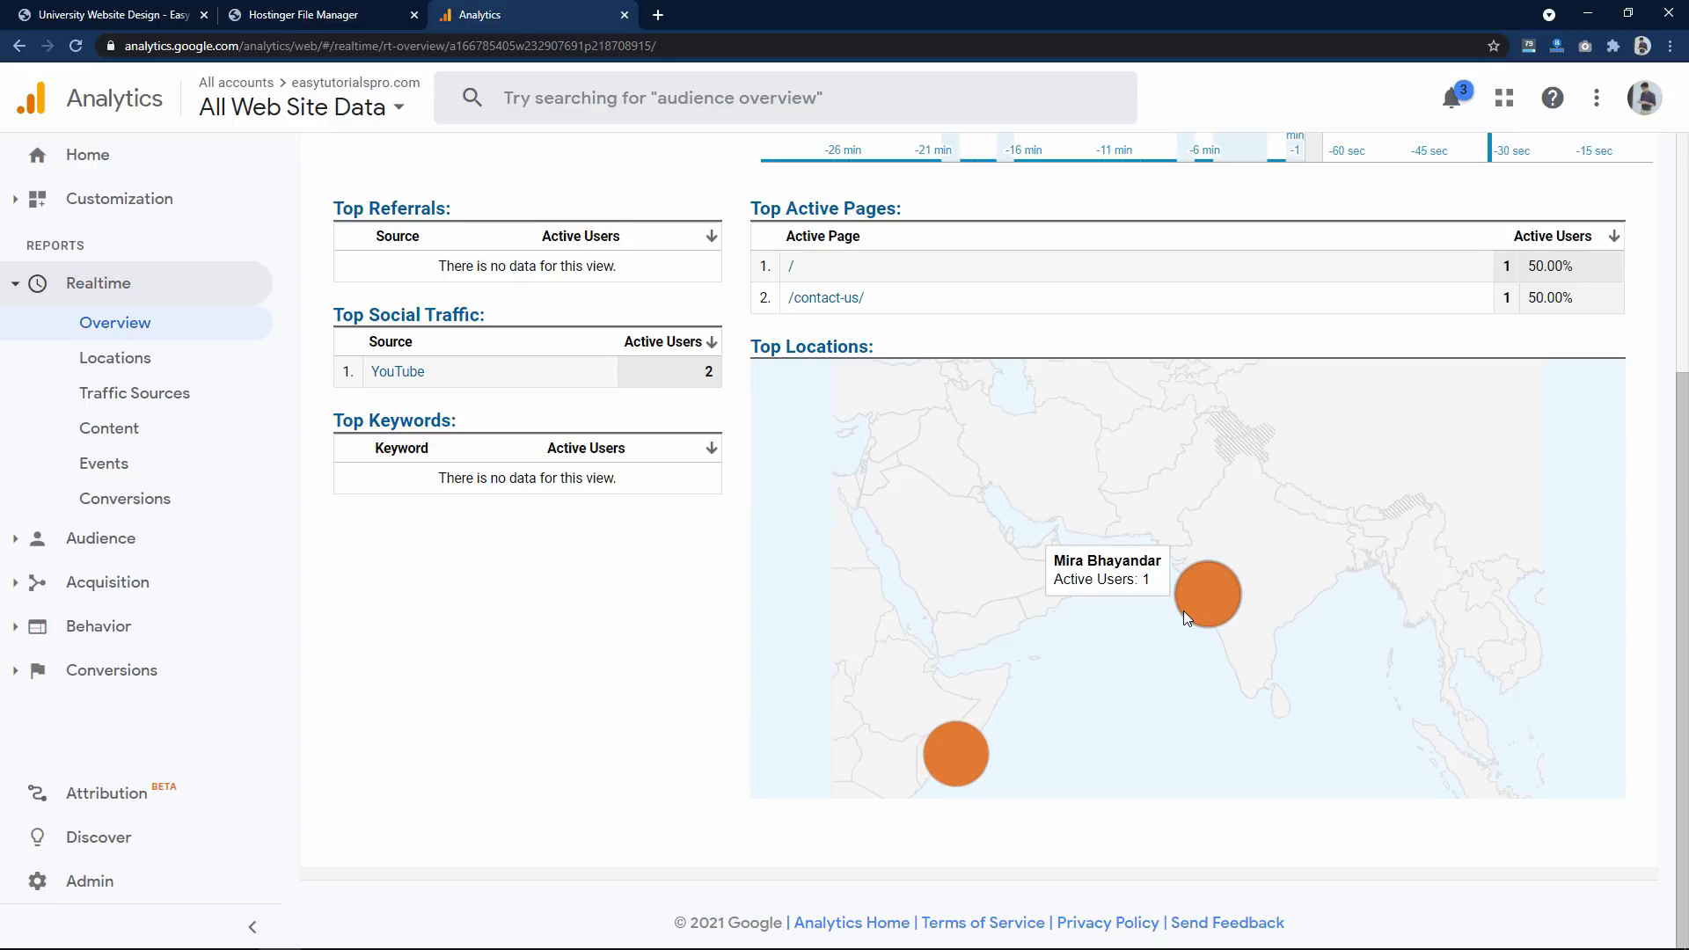
{"action": "scroll", "coordinate": [1196, 615], "scroll_direction": "up", "scroll_amount": 3}
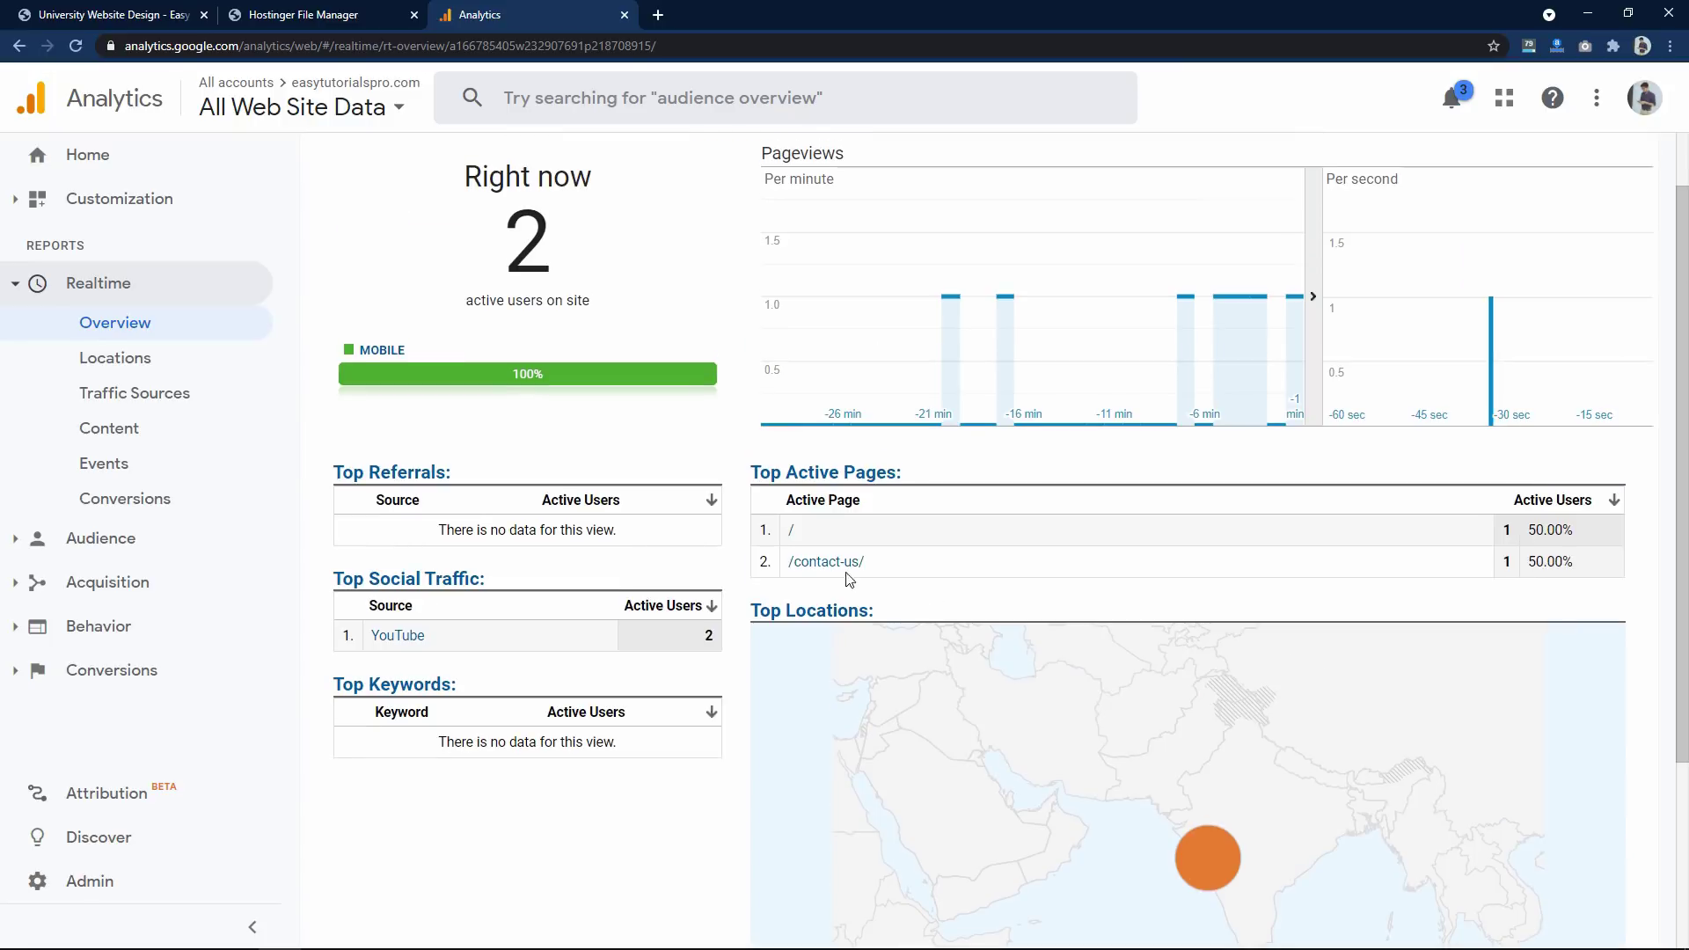
Replace the Analytics page with the Google Search Console overview at search.google.com/search-console
{"action": "left_click", "coordinate": [504, 38]}
{"action": "type", "text": "sear"}
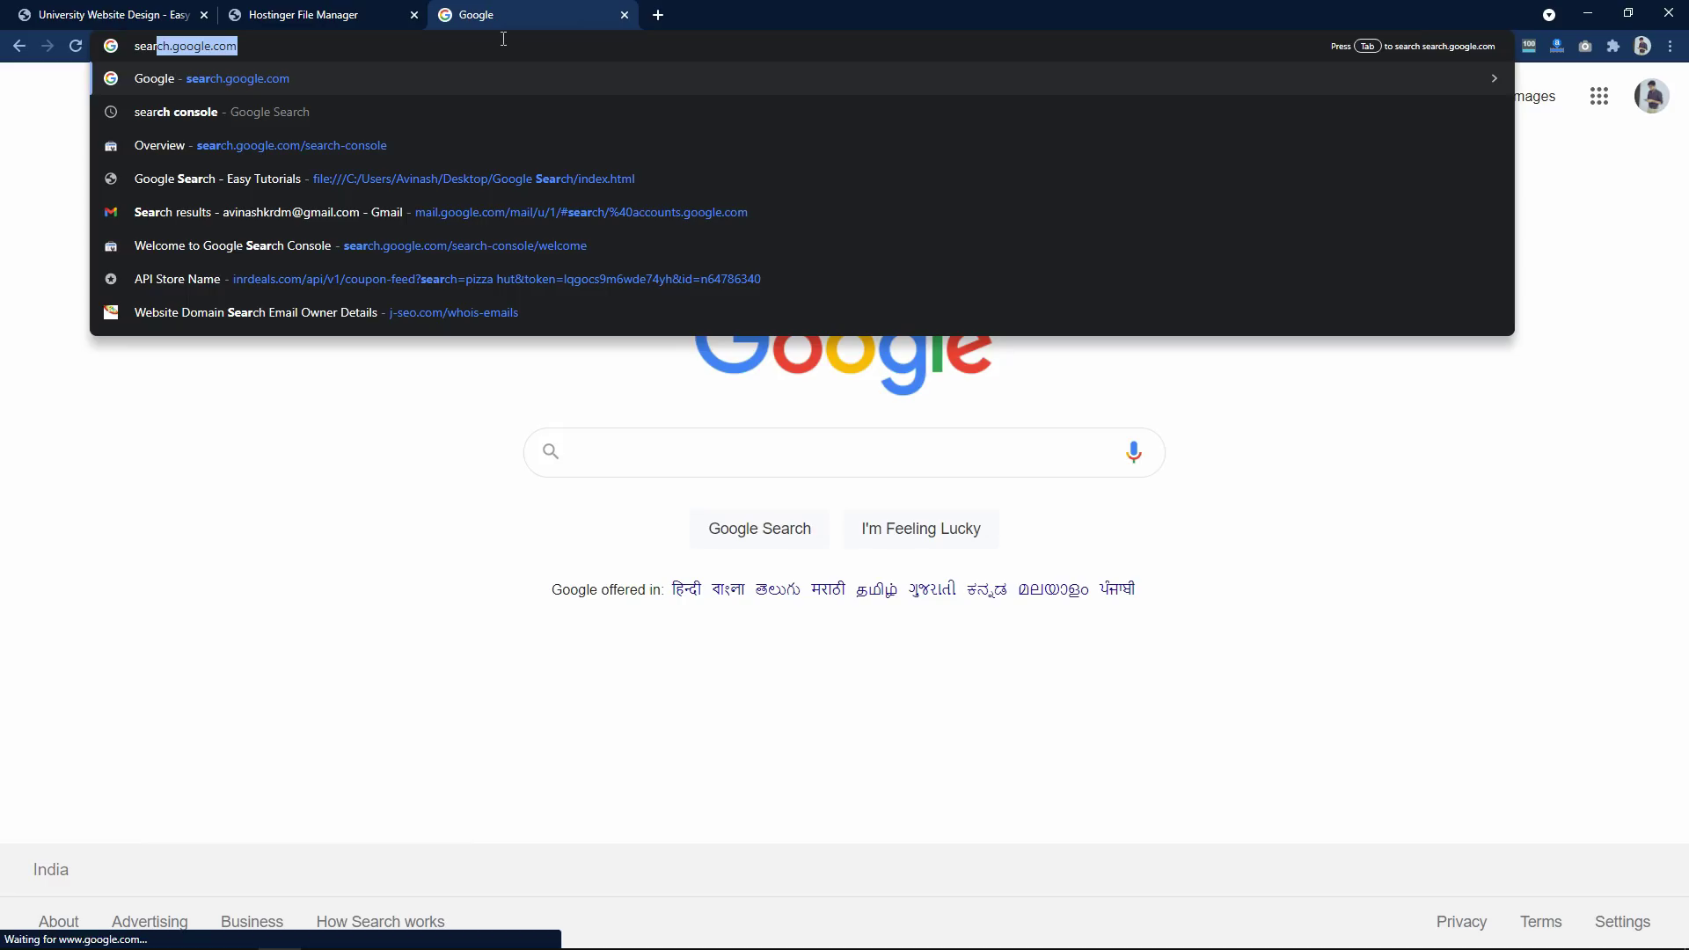
{"action": "key", "text": "Right"}
{"action": "type", "text": "/s"}
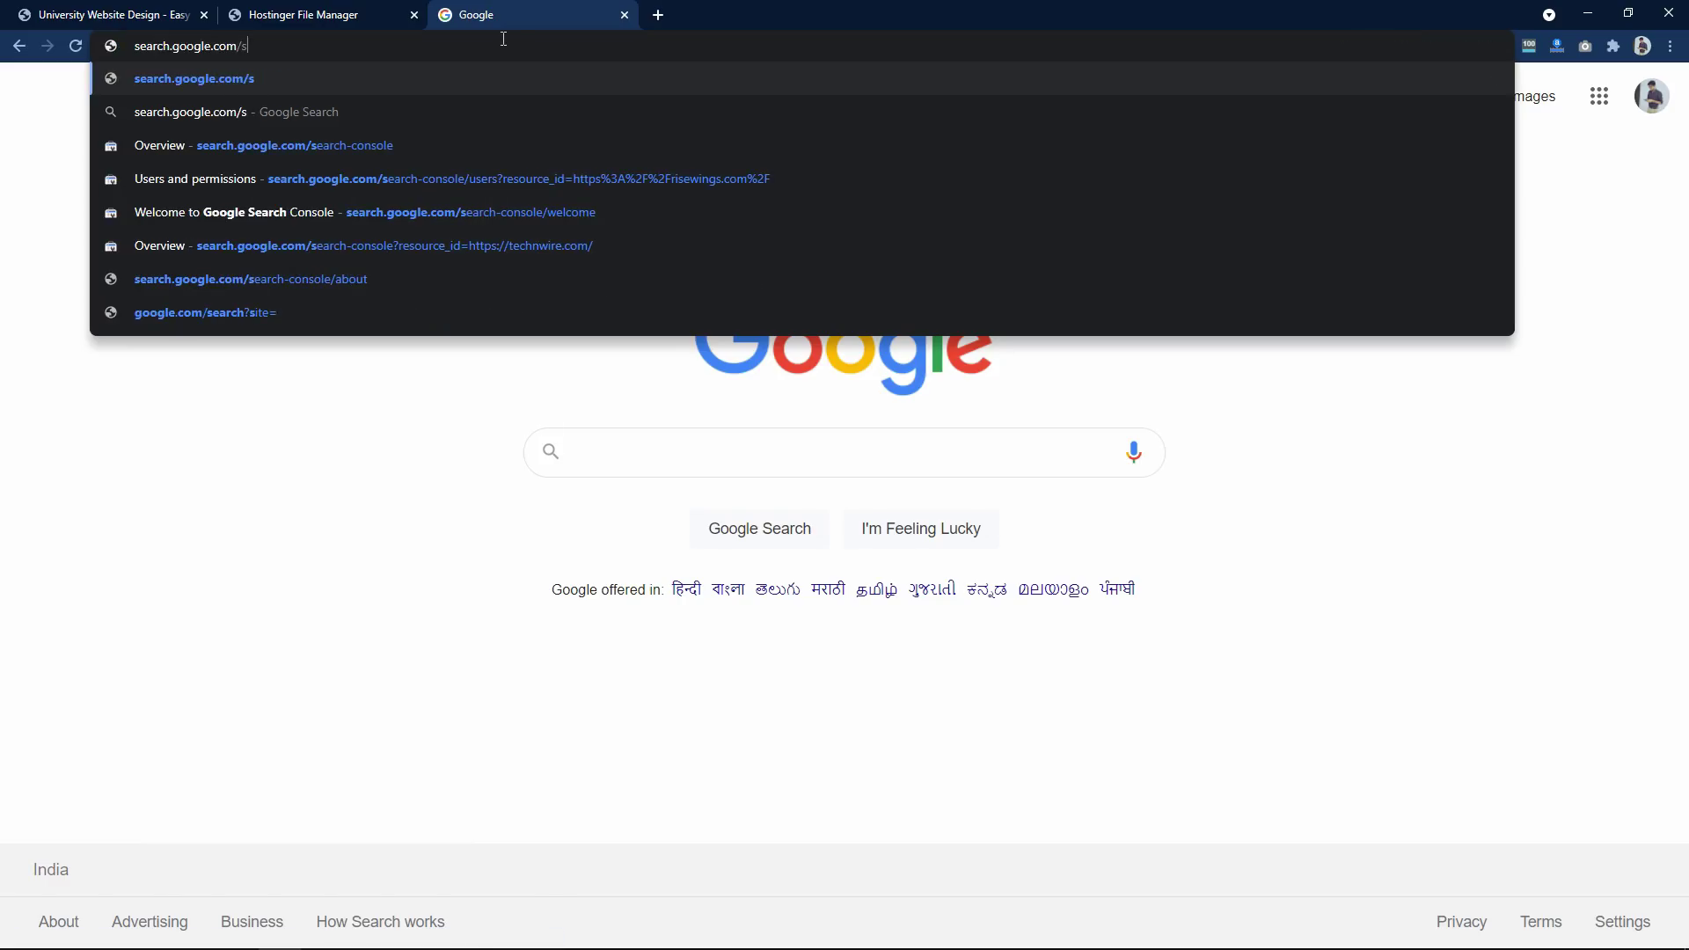
{"action": "key", "text": "Down"}
{"action": "key", "text": "Down"}
{"action": "key", "text": "Return"}
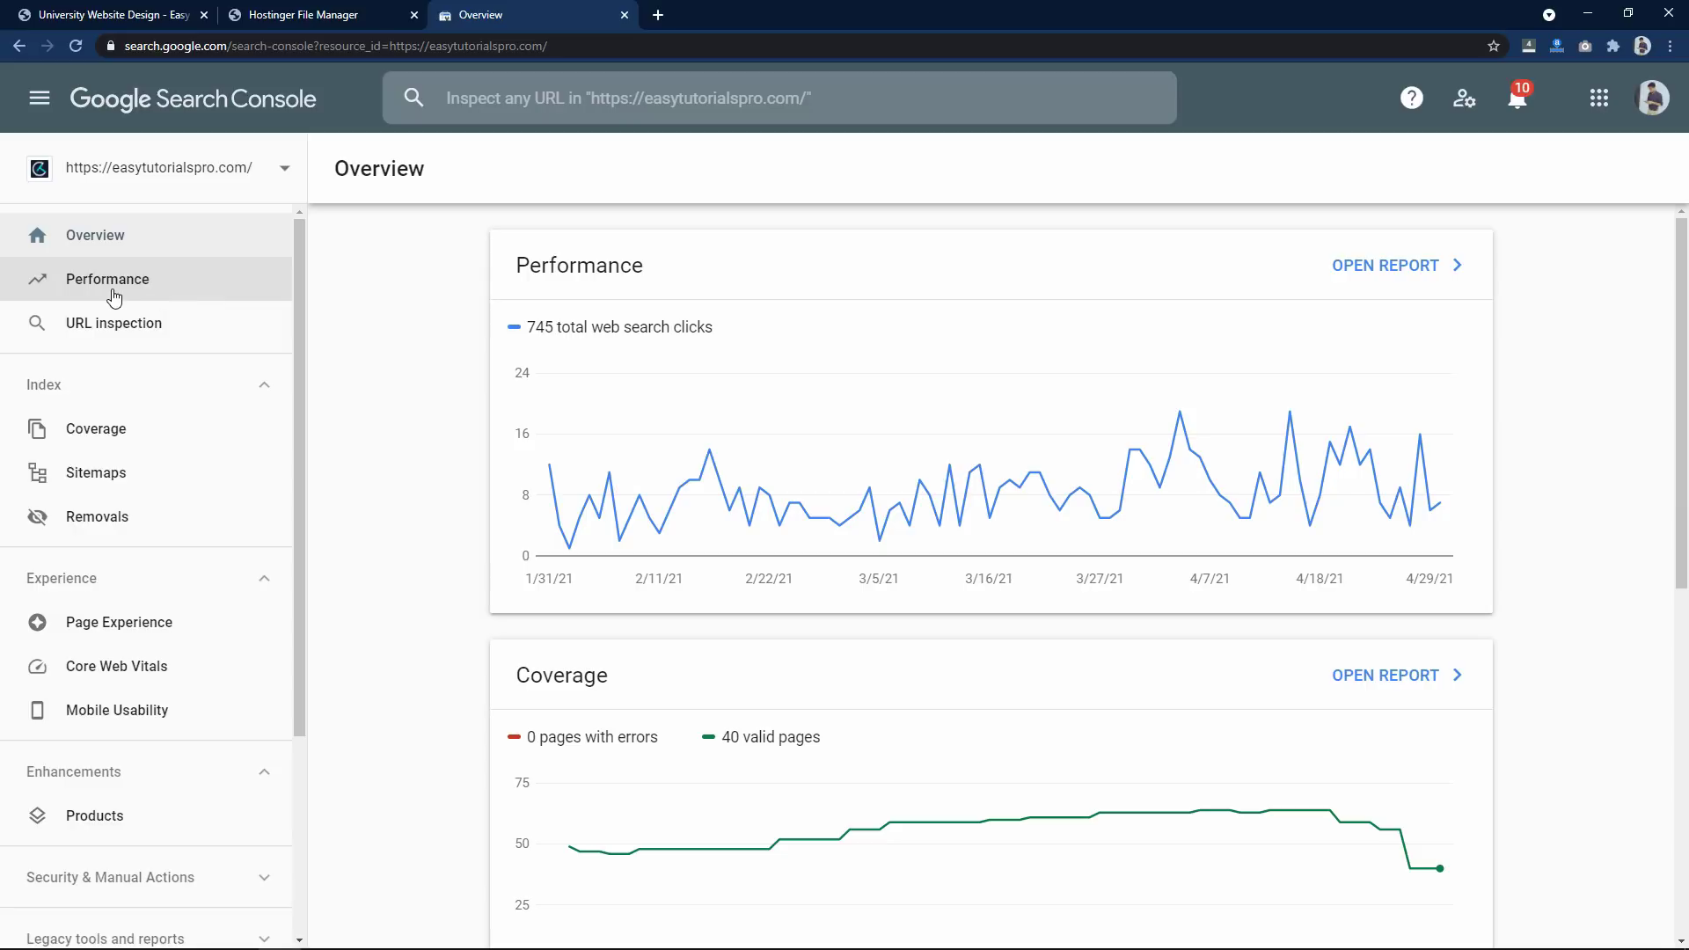
Open the Performance report of easytutorialspro.com and view its date range options without changing them
{"action": "left_click", "coordinate": [162, 289]}
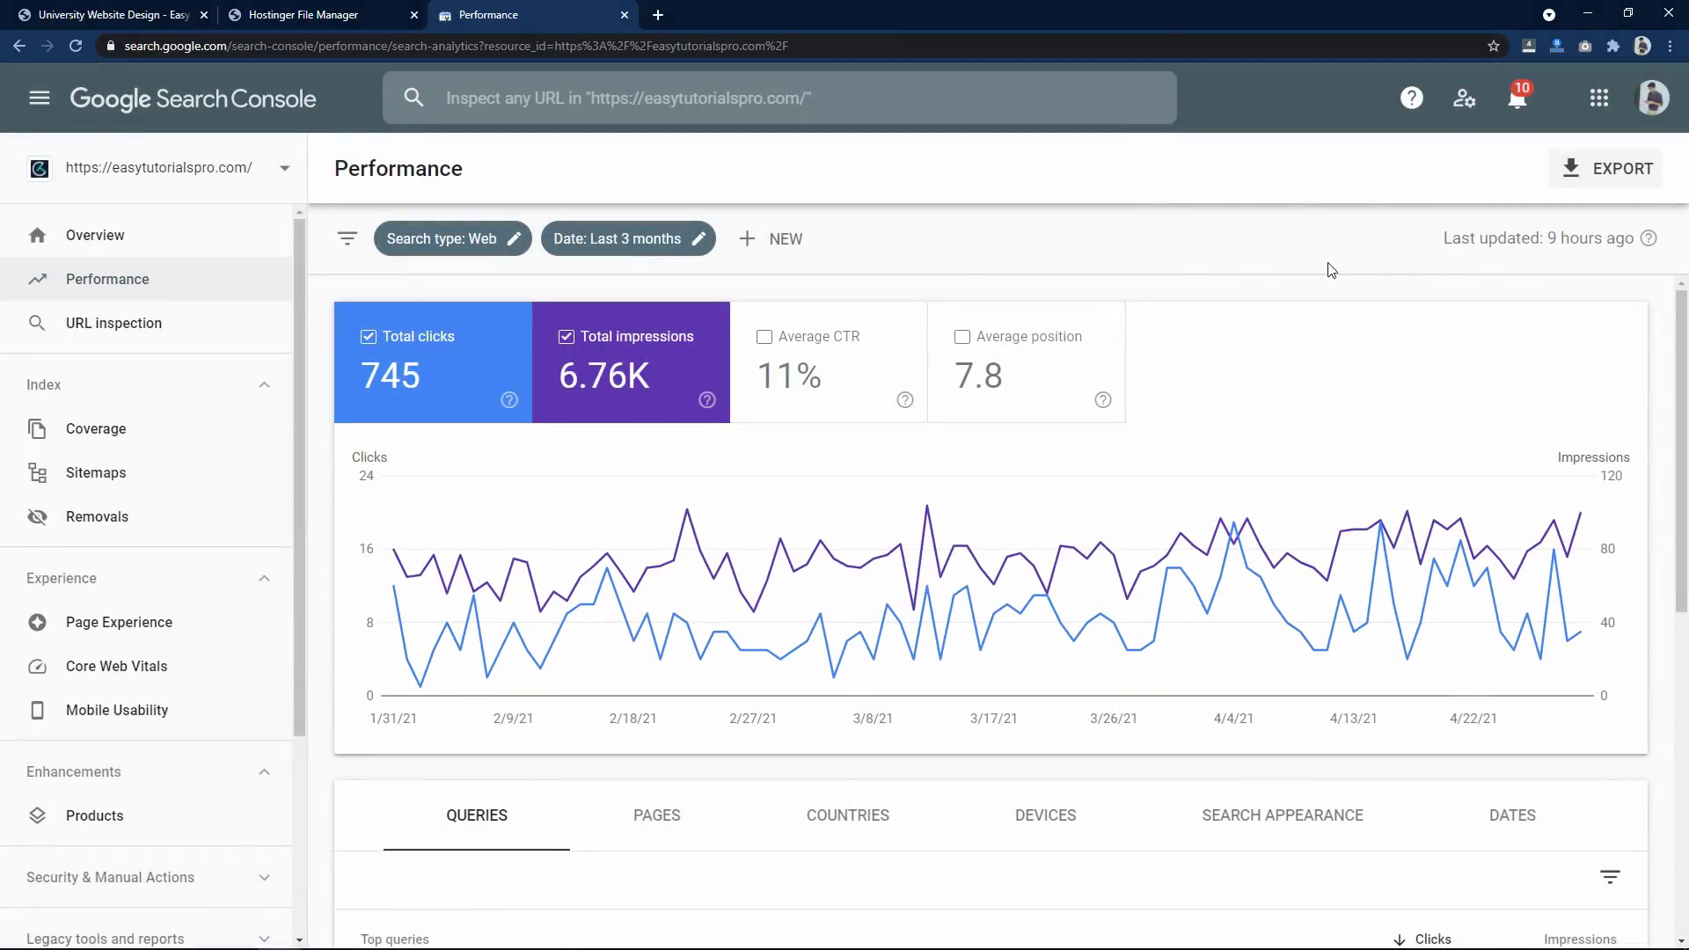
{"action": "left_click", "coordinate": [695, 236]}
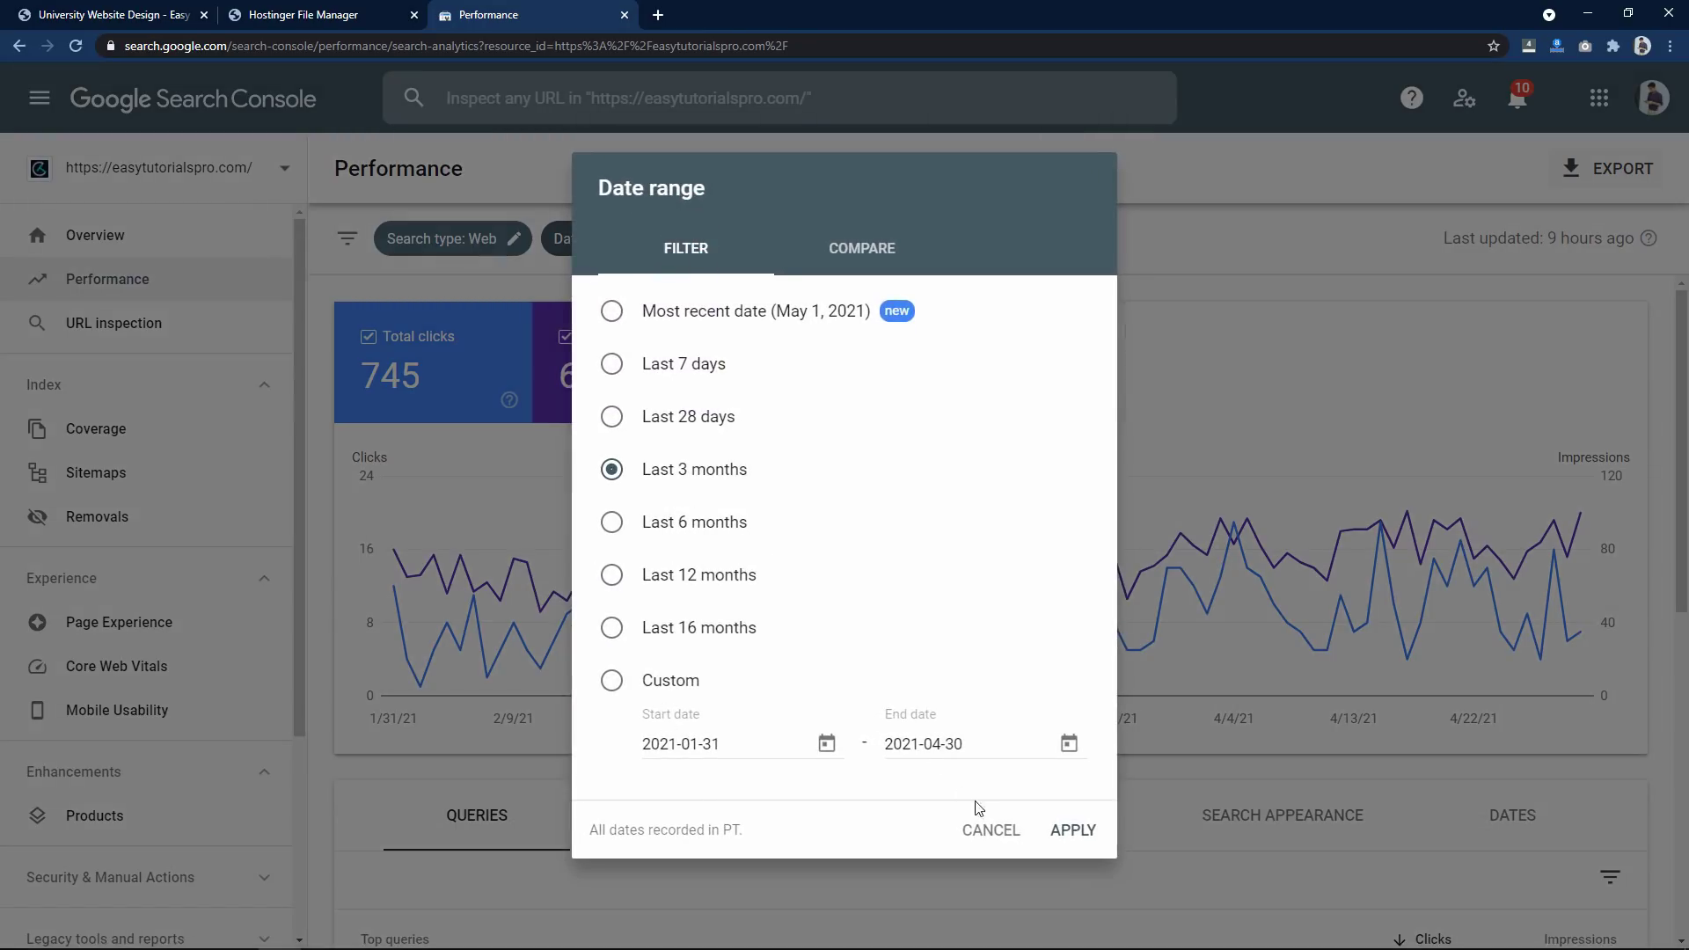
{"action": "left_click", "coordinate": [982, 845]}
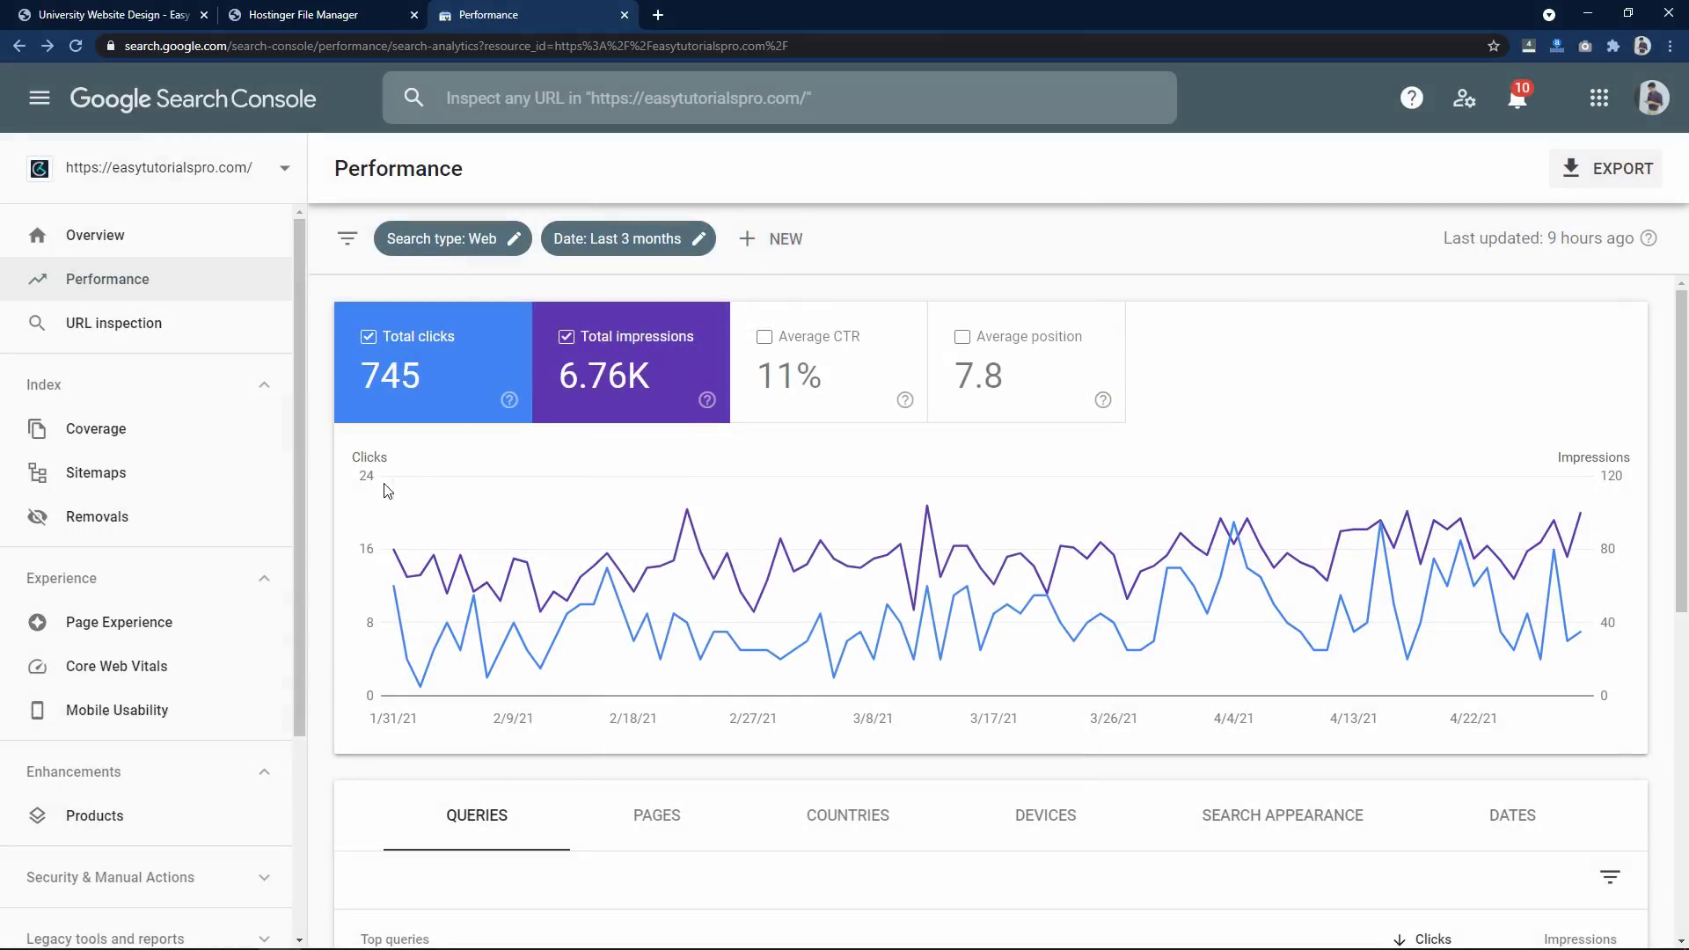
Examine the clicks and impressions chart and the top search queries in the Performance report
{"action": "scroll", "coordinate": [329, 519], "scroll_direction": "down", "scroll_amount": 3}
{"action": "scroll", "coordinate": [325, 510], "scroll_direction": "up", "scroll_amount": 3}
{"action": "scroll", "coordinate": [328, 455], "scroll_direction": "down", "scroll_amount": 3}
{"action": "scroll", "coordinate": [329, 455], "scroll_direction": "down", "scroll_amount": 3}
{"action": "scroll", "coordinate": [329, 455], "scroll_direction": "up", "scroll_amount": 2}
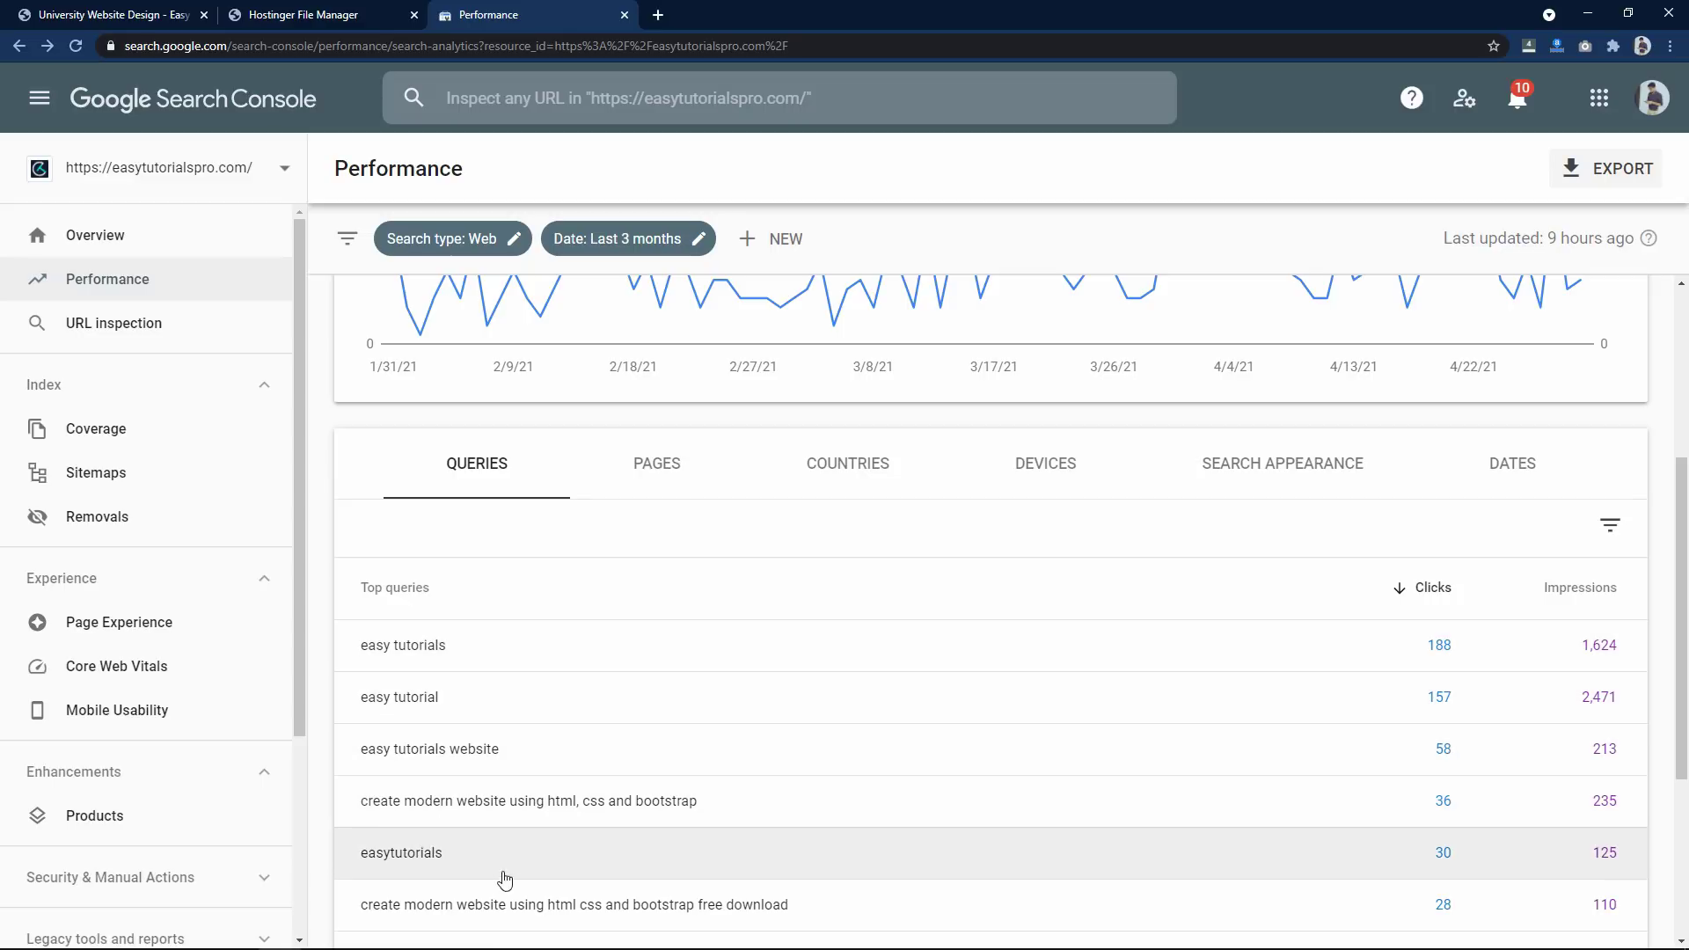
{"action": "scroll", "coordinate": [517, 698], "scroll_direction": "down", "scroll_amount": 4}
{"action": "scroll", "coordinate": [519, 717], "scroll_direction": "up", "scroll_amount": 5}
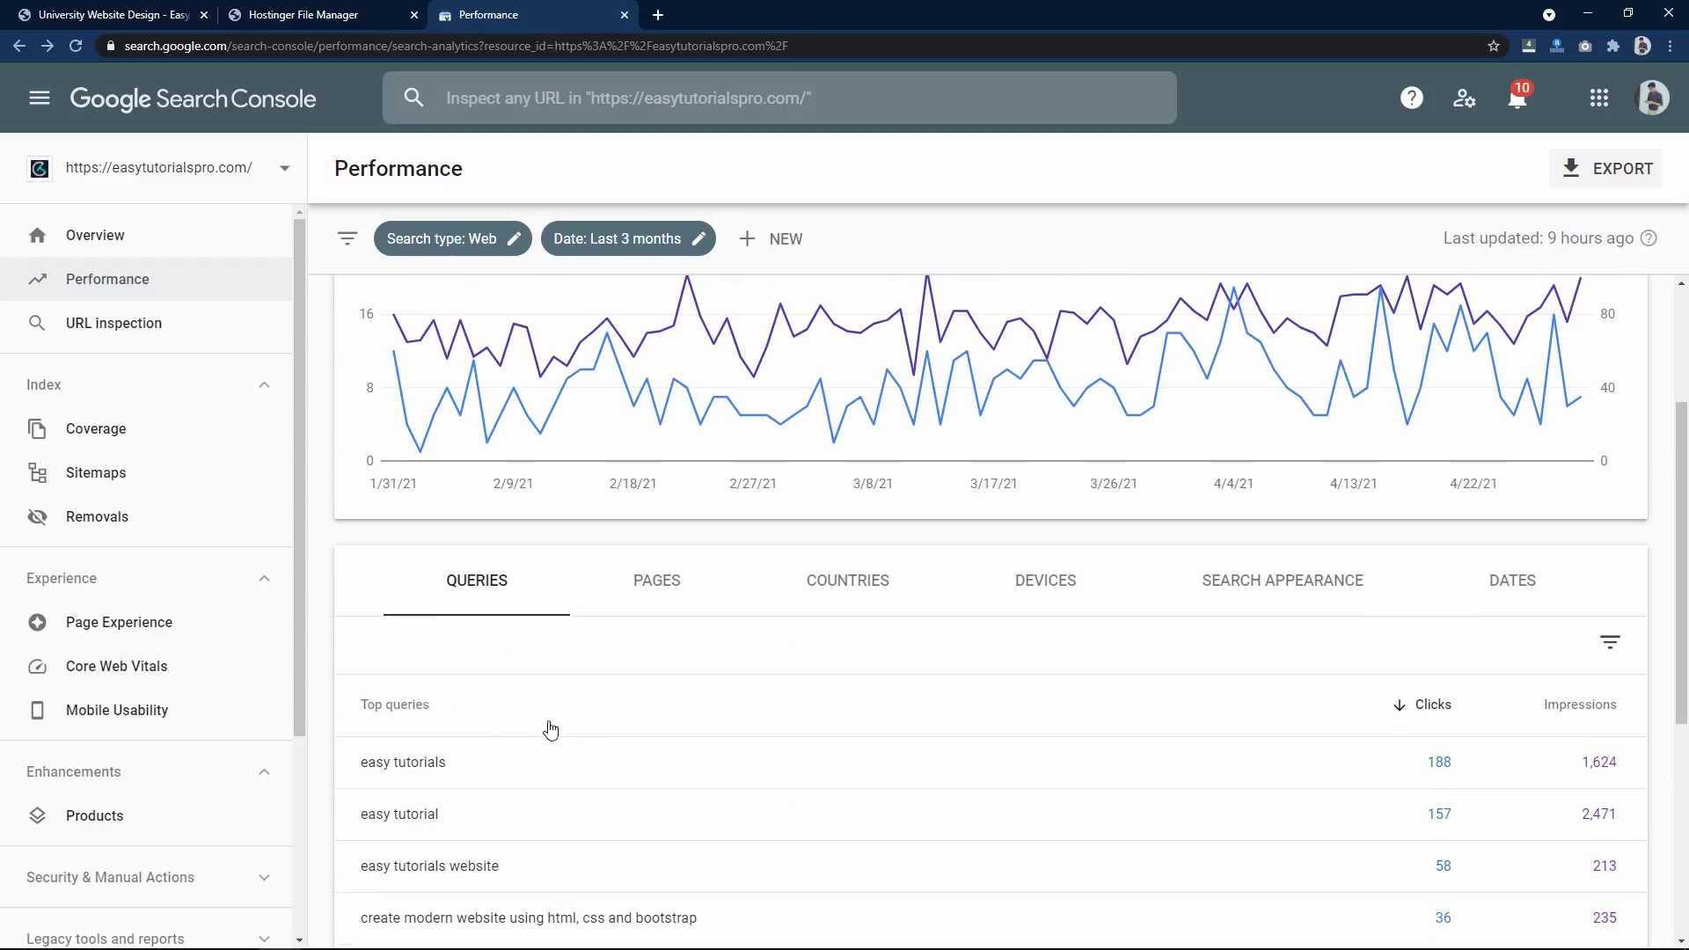
{"action": "scroll", "coordinate": [555, 720], "scroll_direction": "down", "scroll_amount": 2}
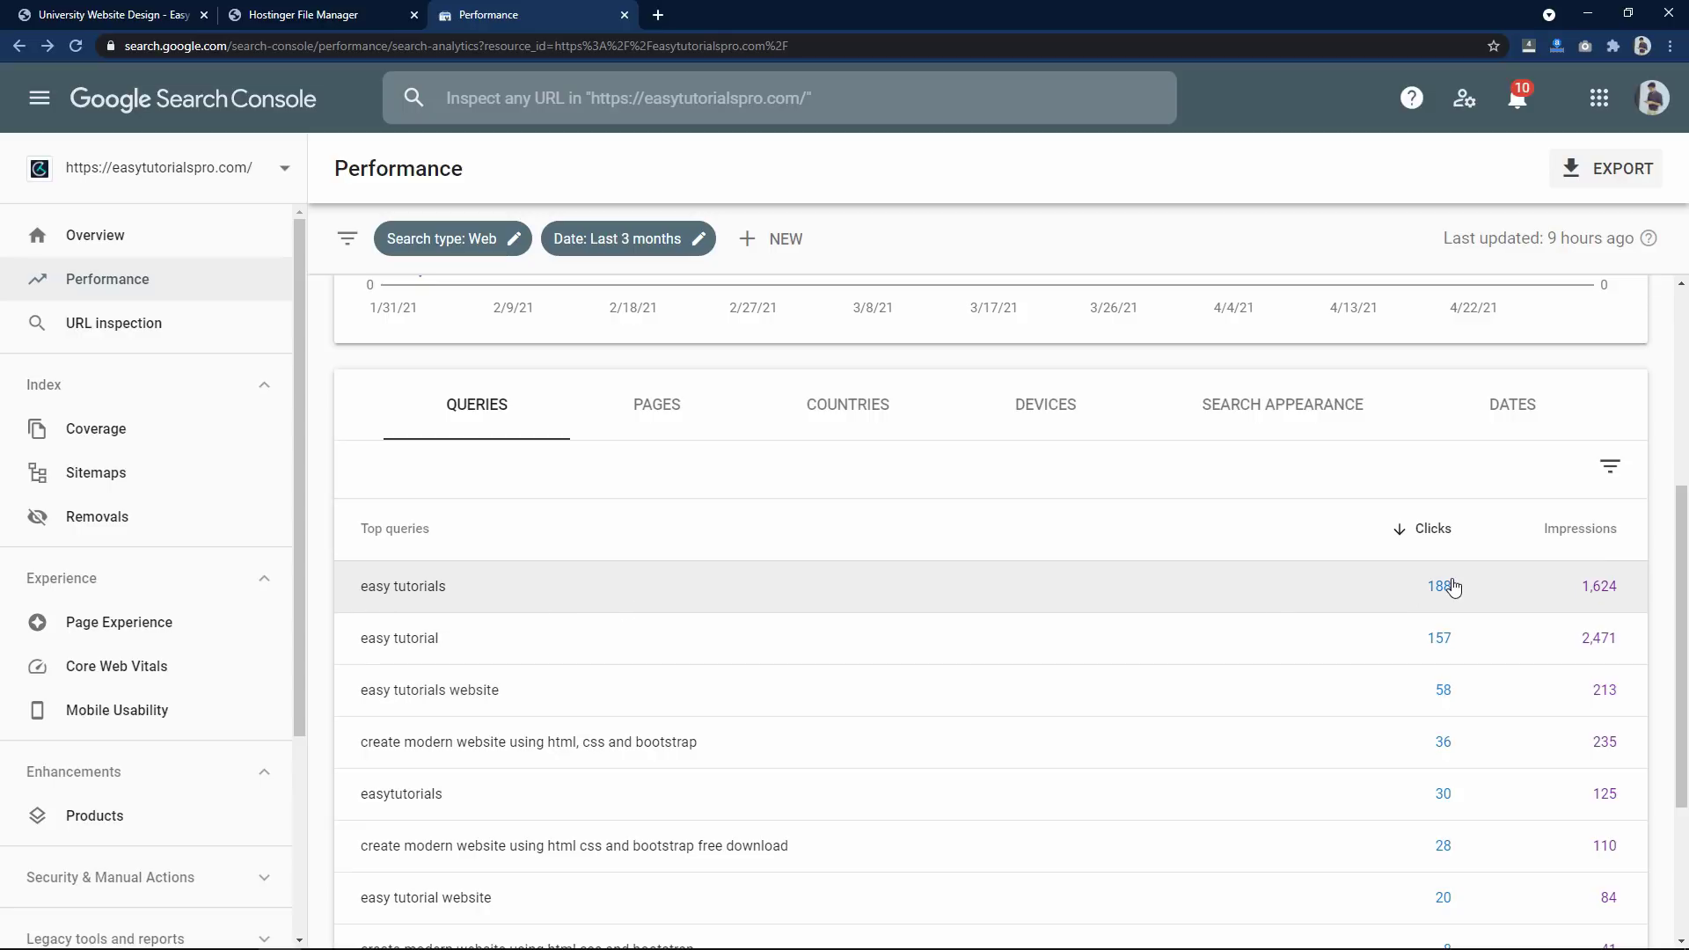
Examine the clicks and impressions in the Performance report by page and by country
{"action": "left_click", "coordinate": [660, 407]}
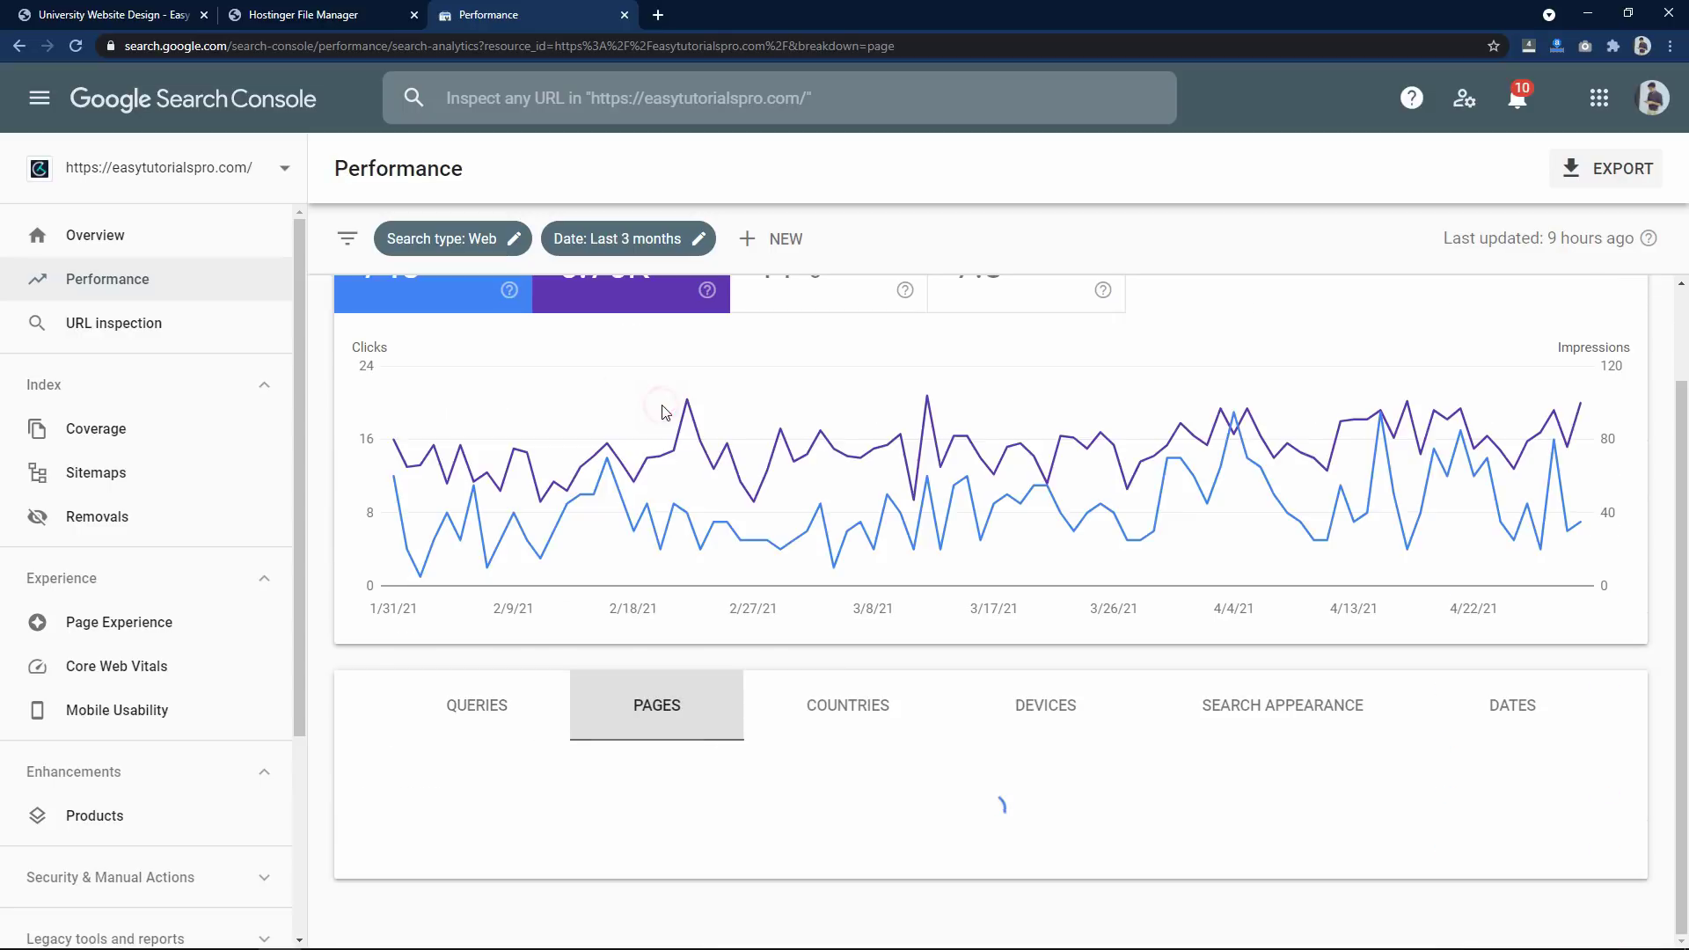
{"action": "scroll", "coordinate": [510, 580], "scroll_direction": "down", "scroll_amount": 5}
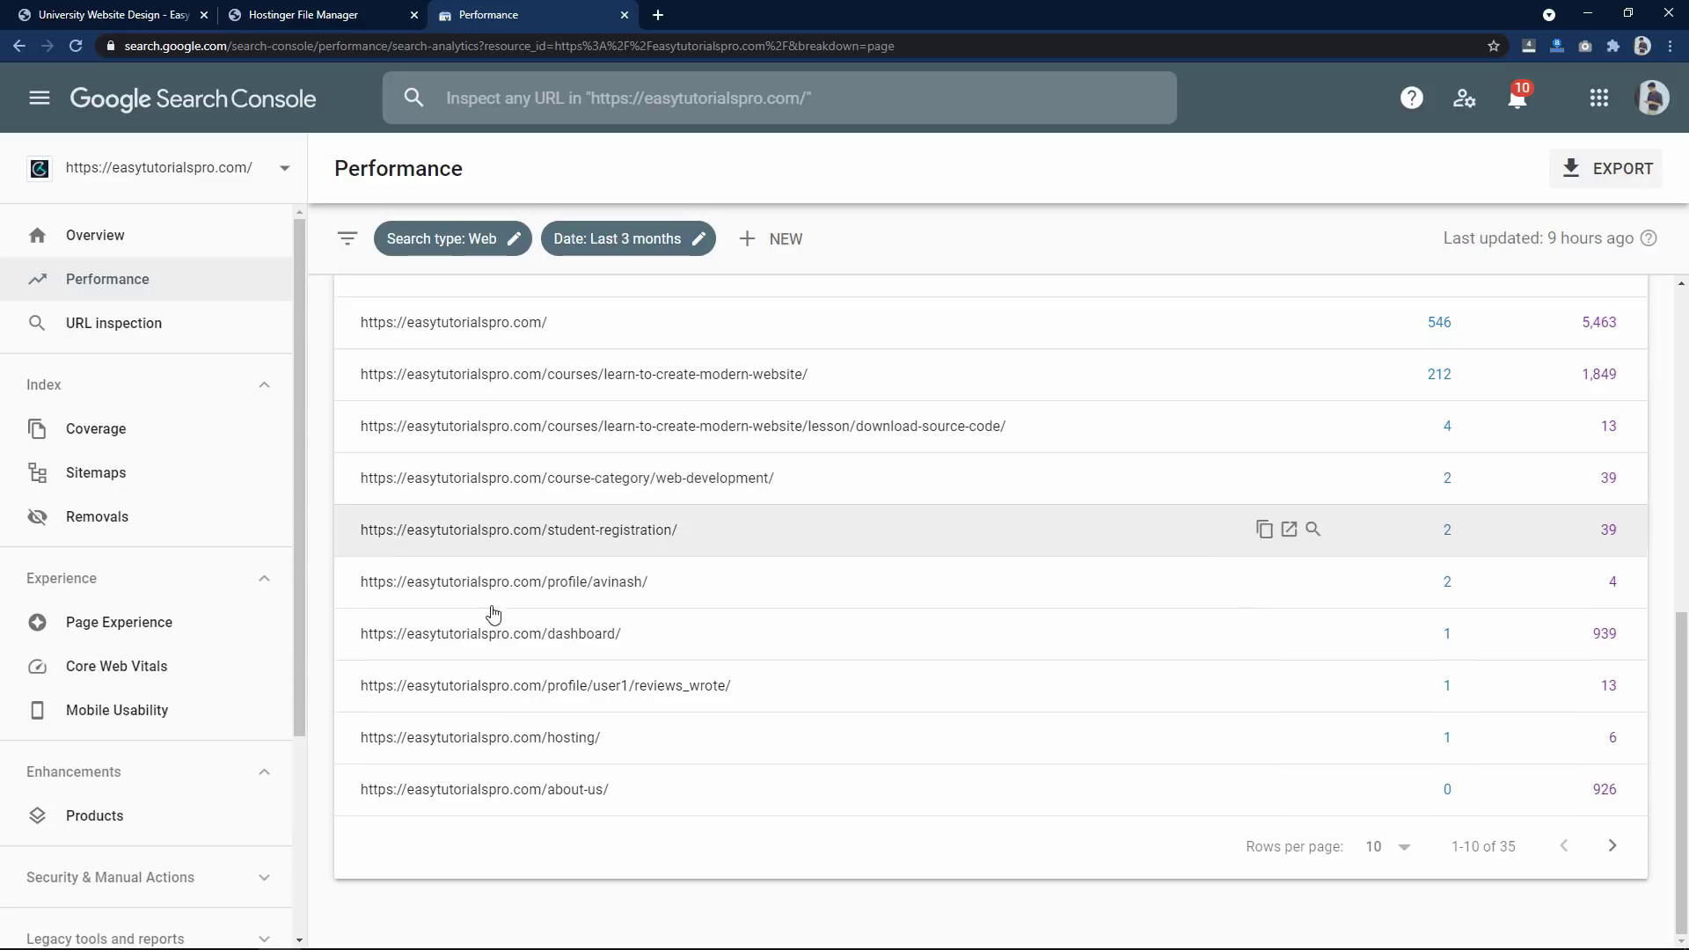
{"action": "scroll", "coordinate": [488, 633], "scroll_direction": "up", "scroll_amount": 3}
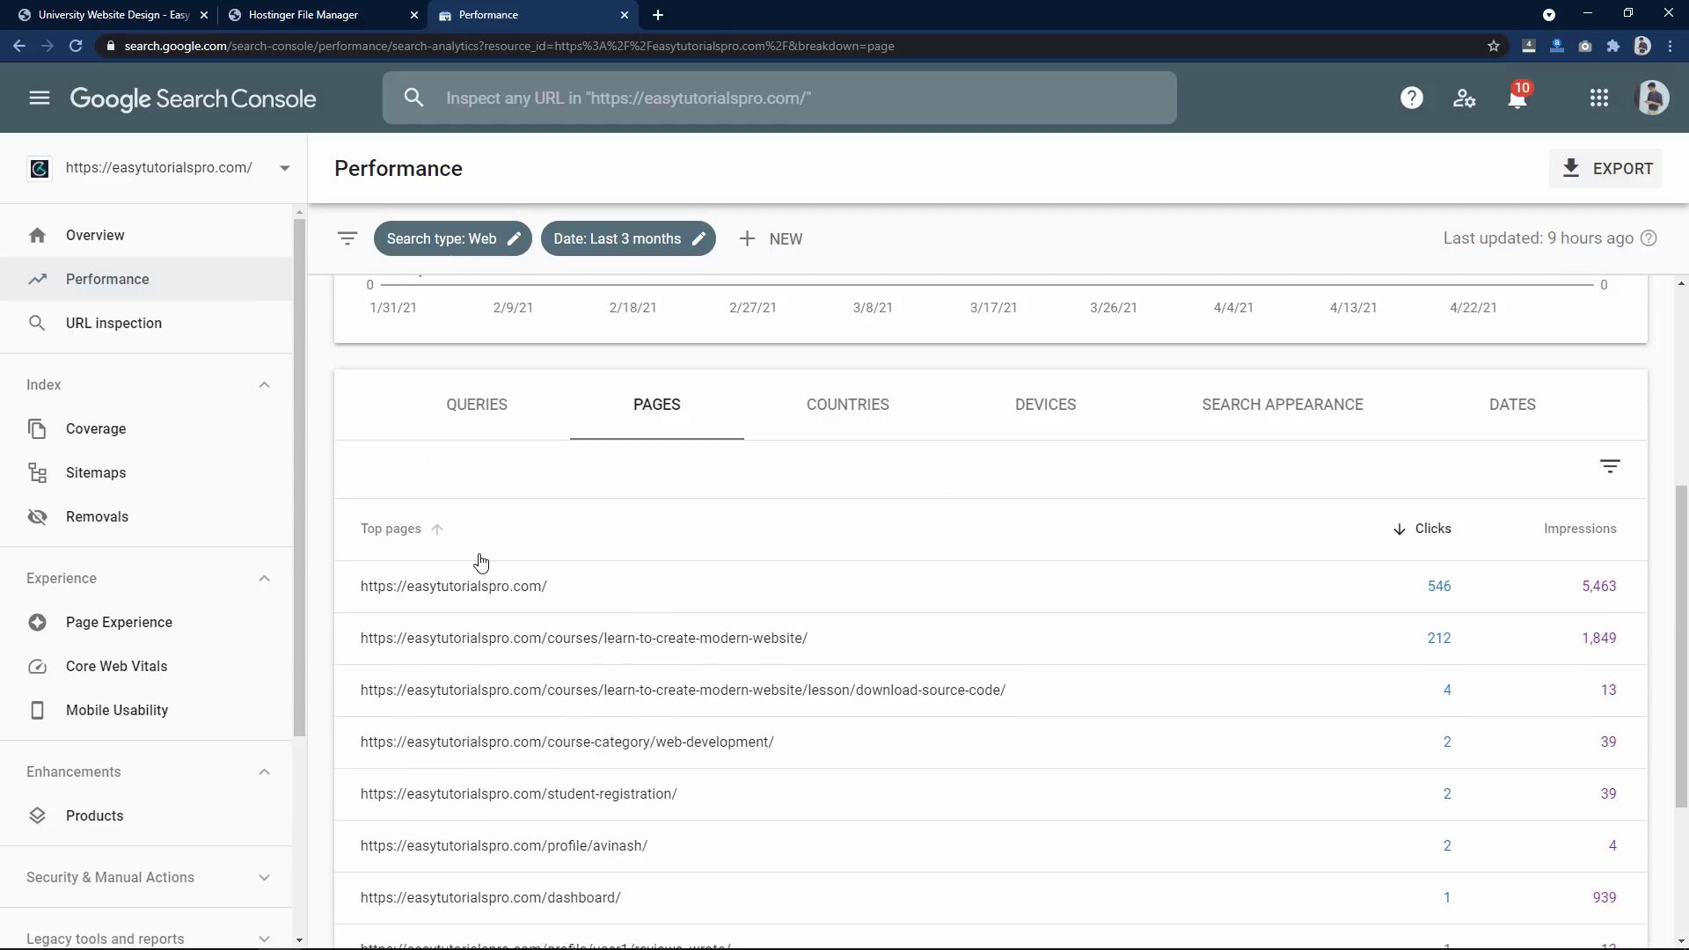
{"action": "left_click", "coordinate": [907, 427]}
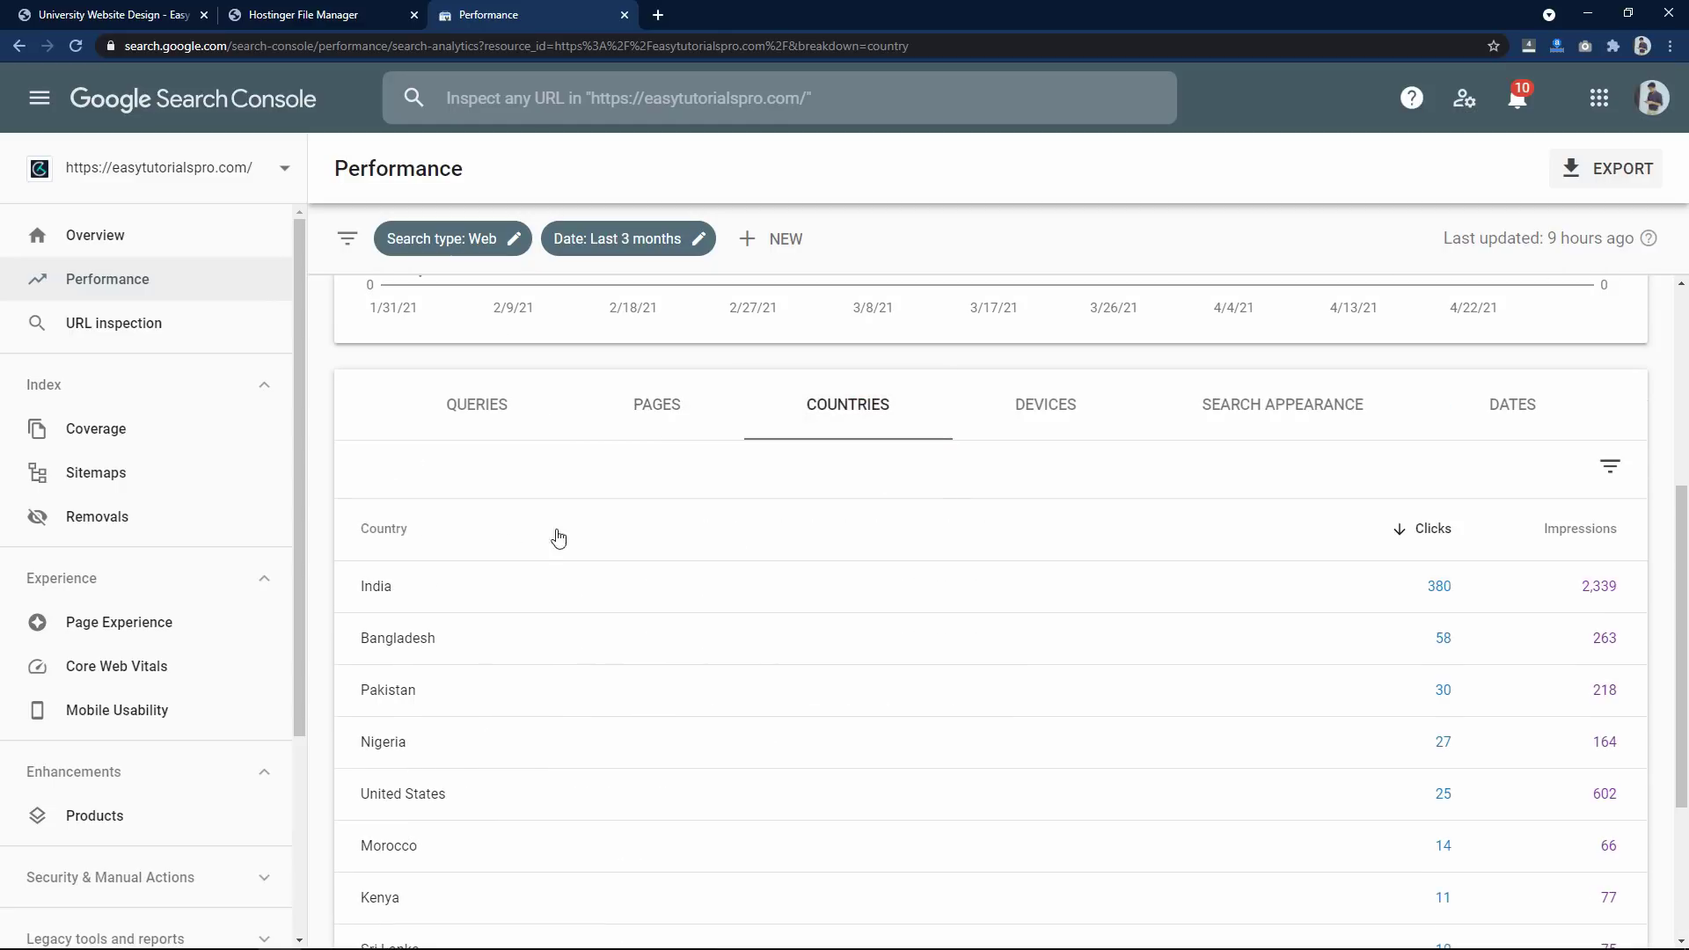
{"action": "scroll", "coordinate": [510, 493], "scroll_direction": "down", "scroll_amount": 2}
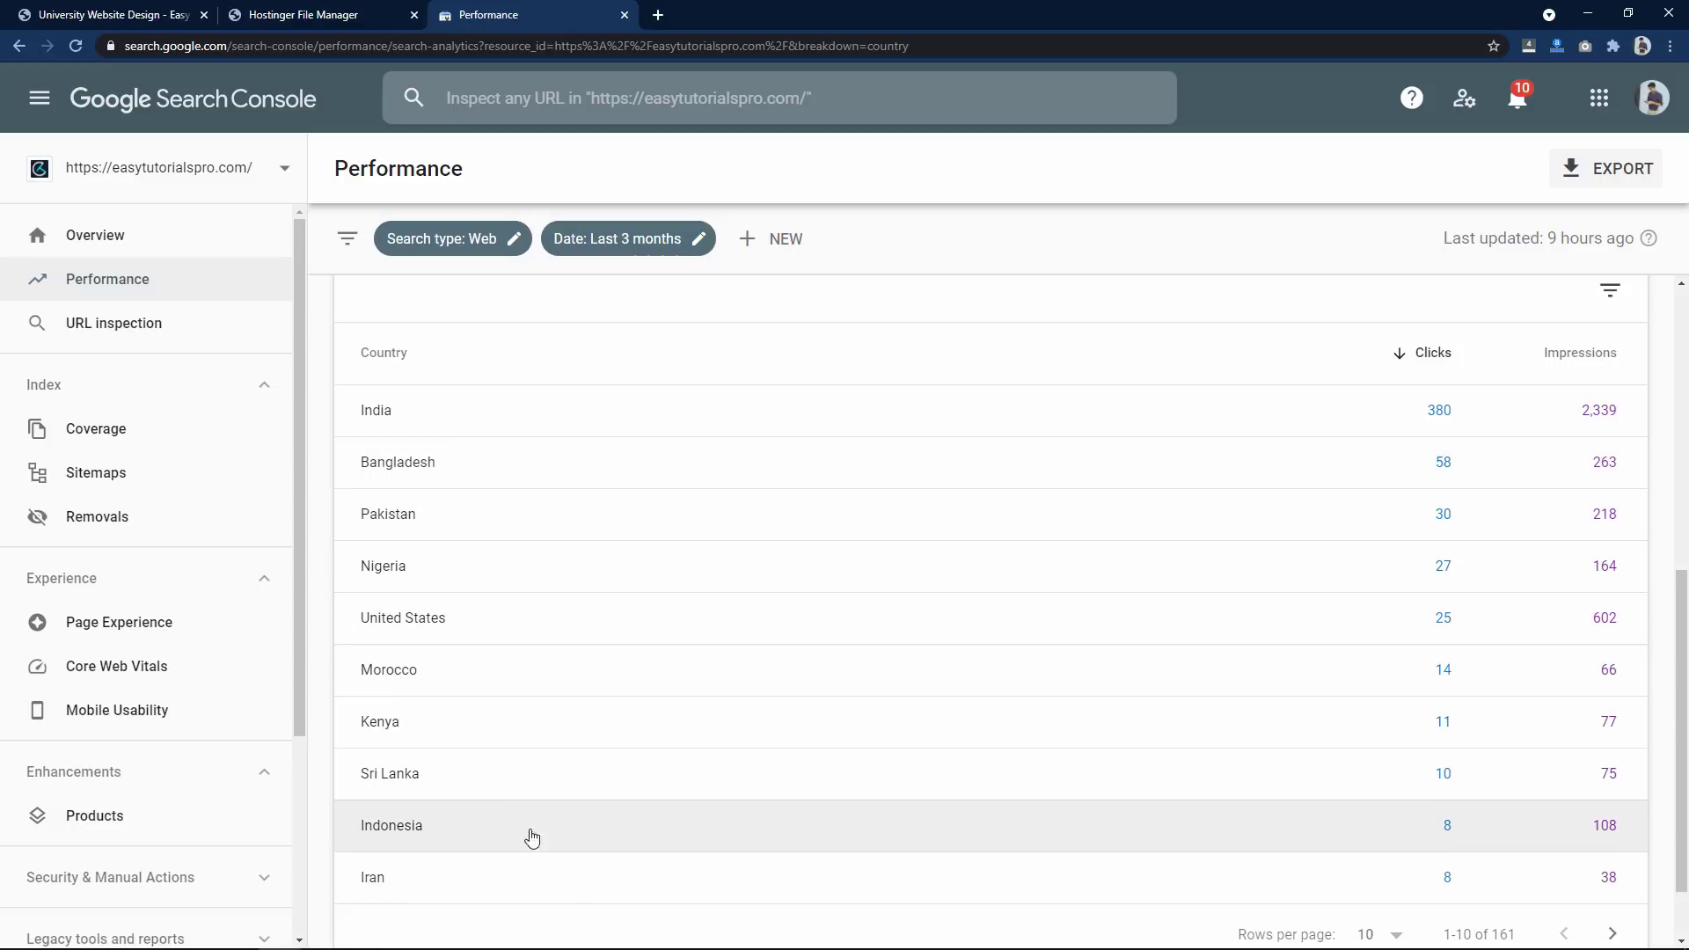
{"action": "scroll", "coordinate": [899, 698], "scroll_direction": "up", "scroll_amount": 5}
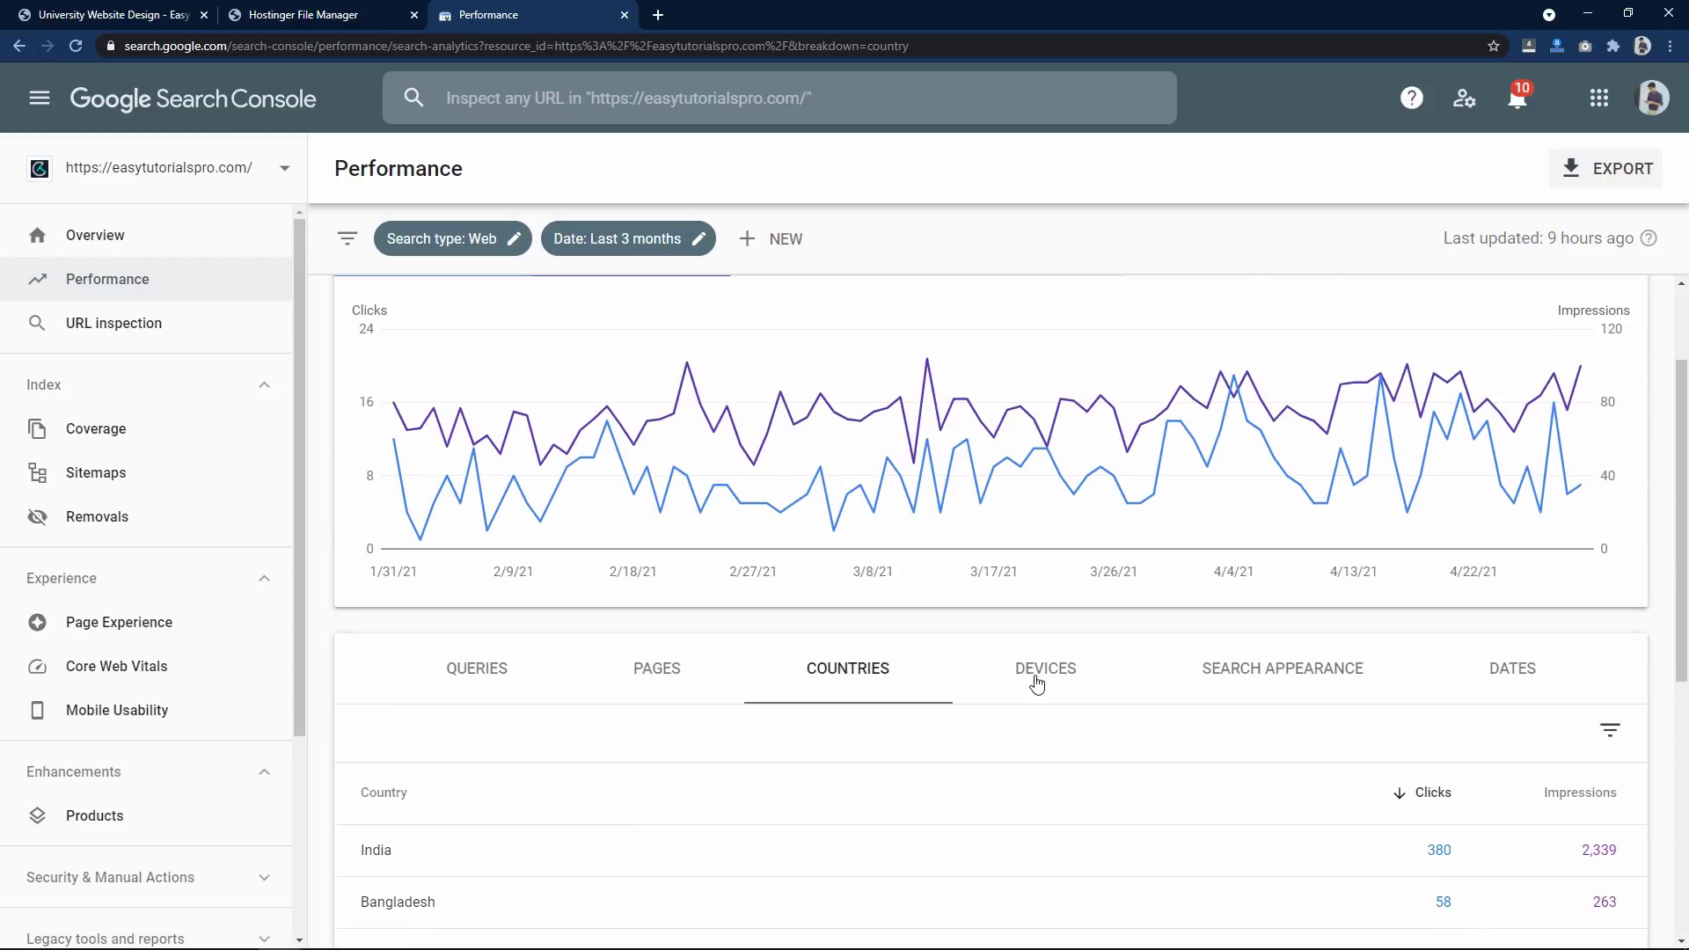
Examine the Performance report's clicks and impressions by device, and return to the search queries breakdown and overall totals
{"action": "left_click", "coordinate": [1036, 682]}
{"action": "scroll", "coordinate": [593, 648], "scroll_direction": "down", "scroll_amount": 2}
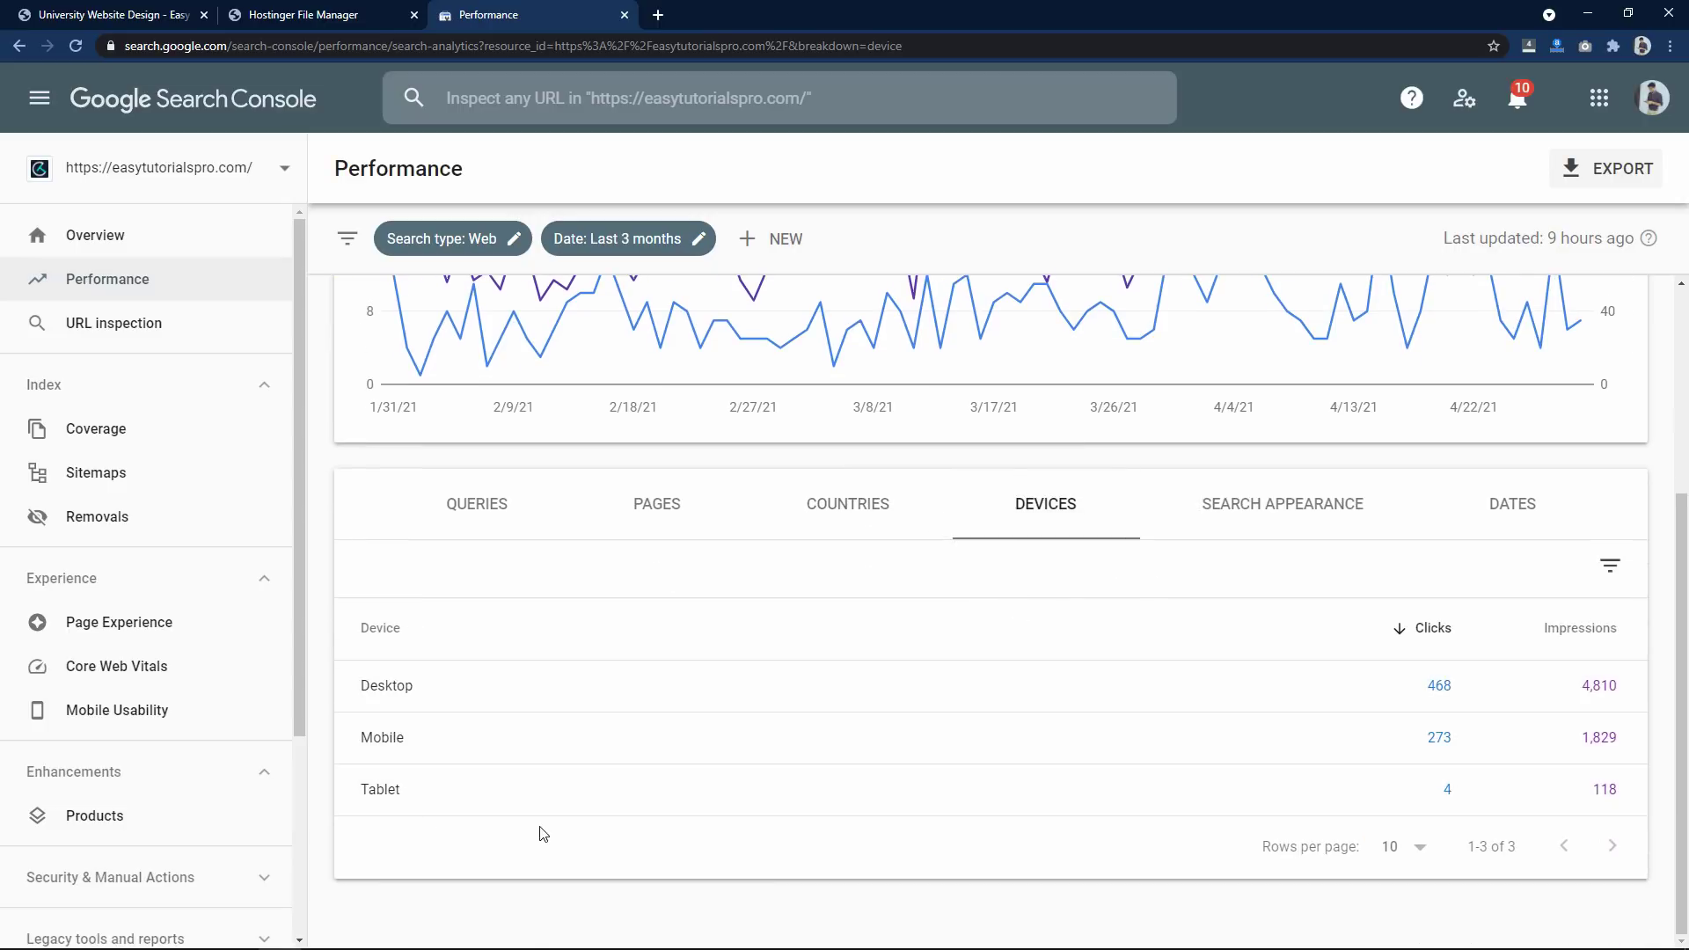
{"action": "left_click", "coordinate": [508, 507]}
{"action": "scroll", "coordinate": [509, 510], "scroll_direction": "up", "scroll_amount": 4}
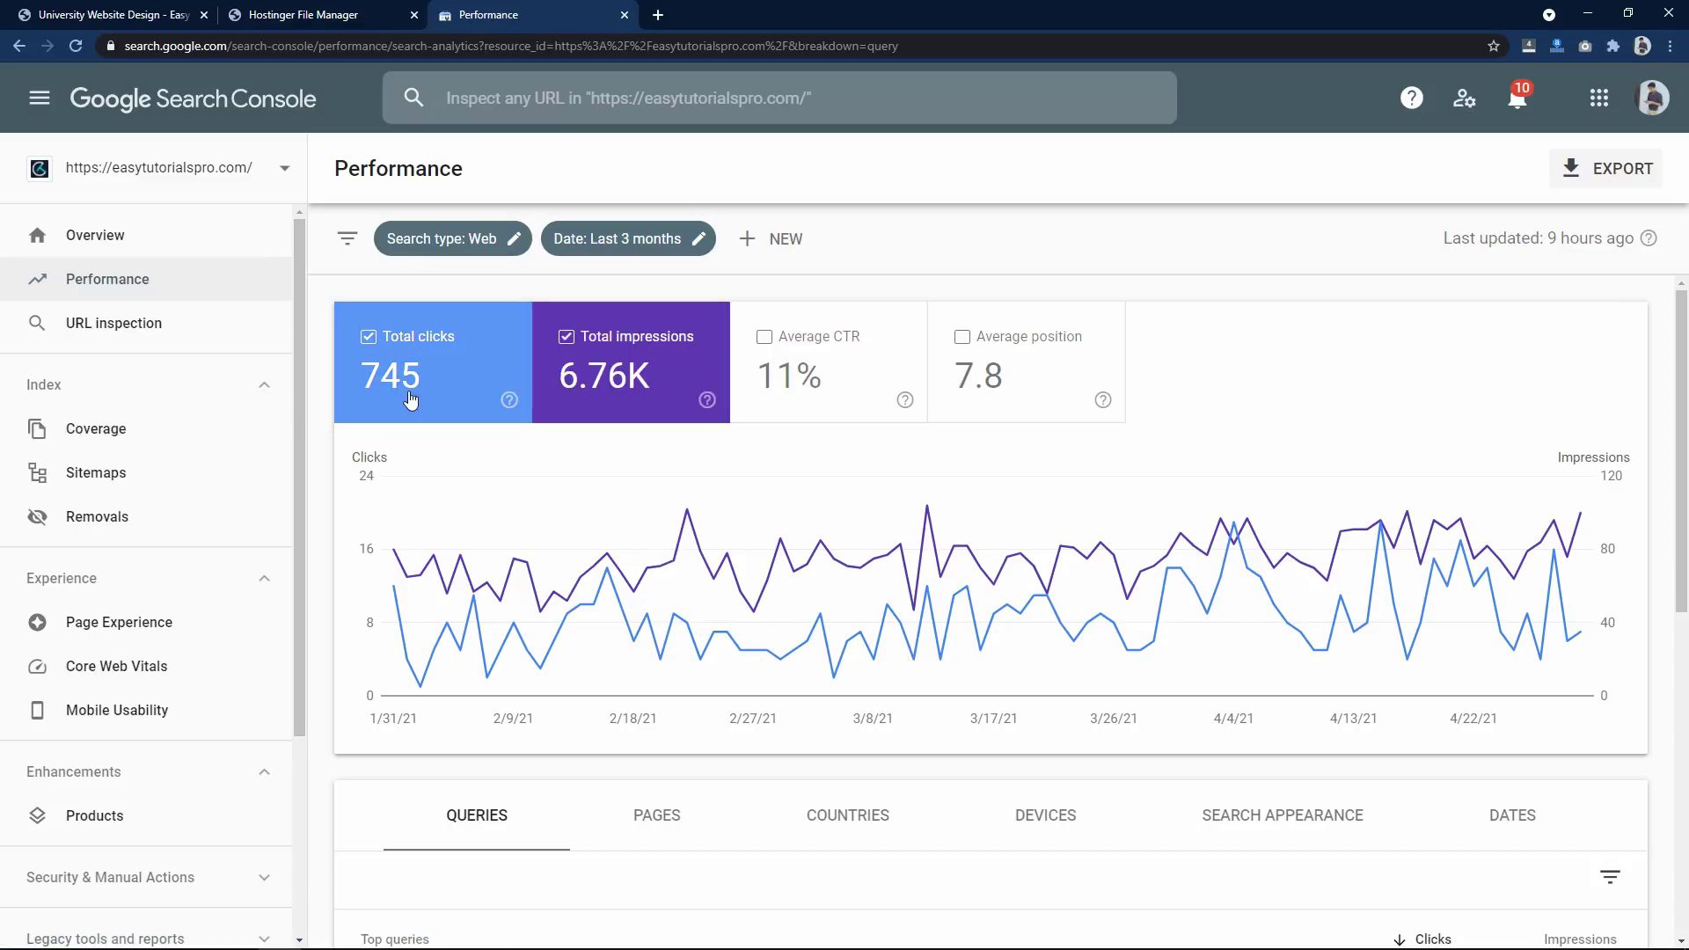
Switch to the skillseekho.org website, open its home page and look through its sections from the hero banner to the student testimonials
{"action": "left_click", "coordinate": [128, 18]}
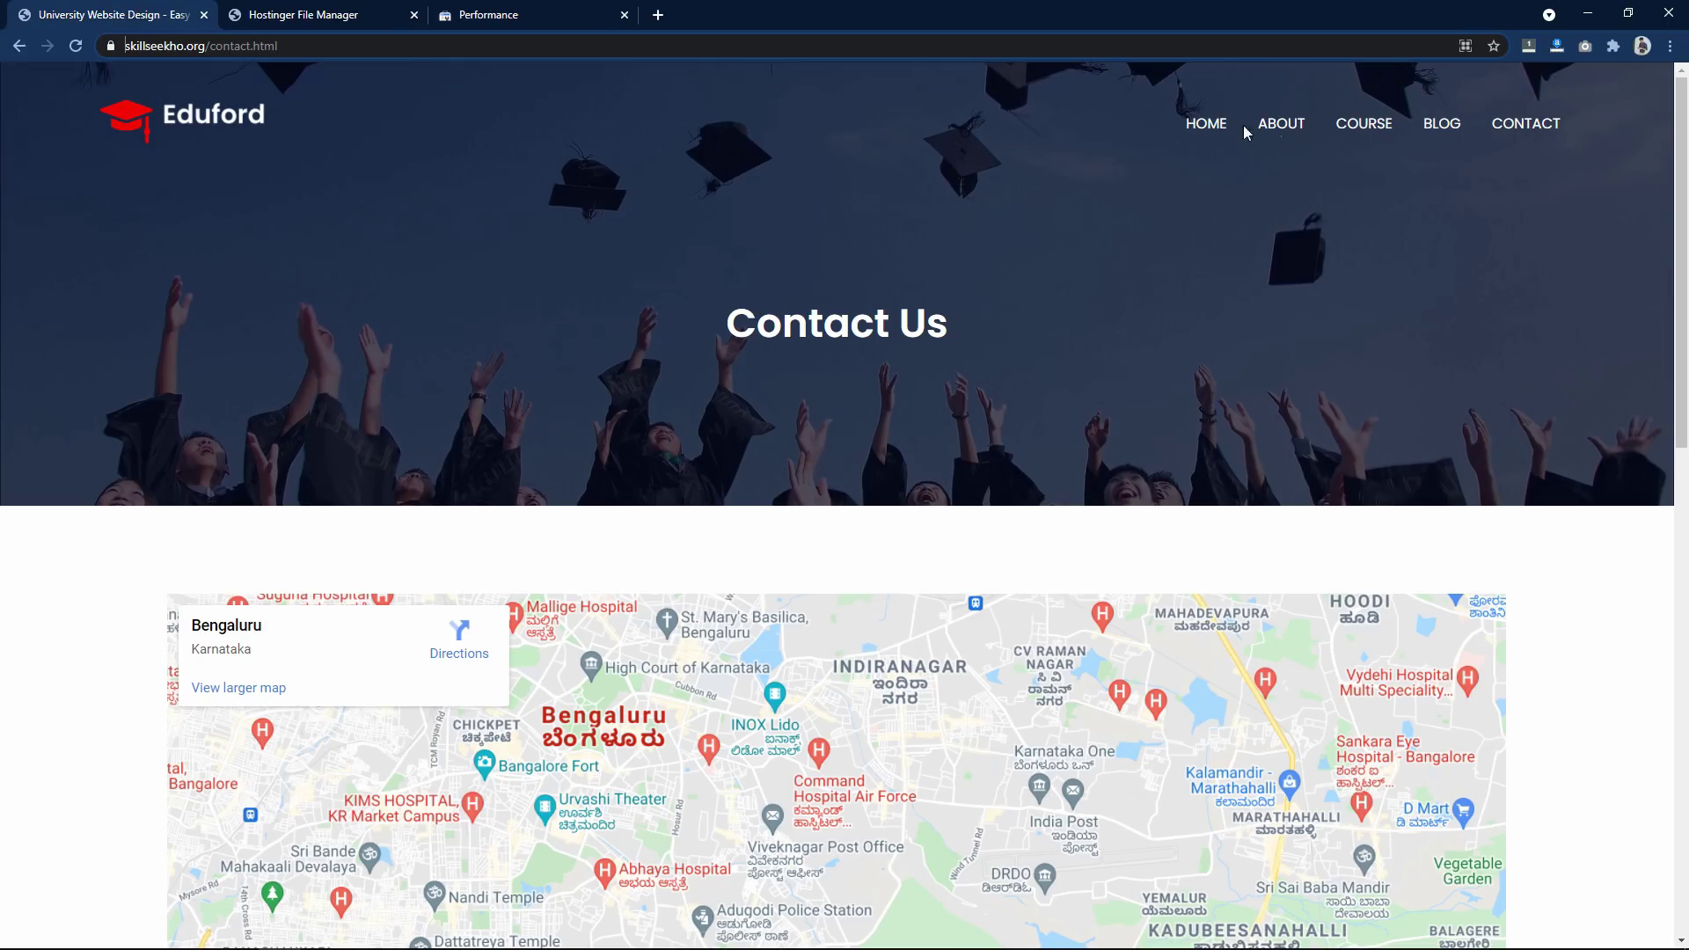
{"action": "left_click", "coordinate": [1206, 128]}
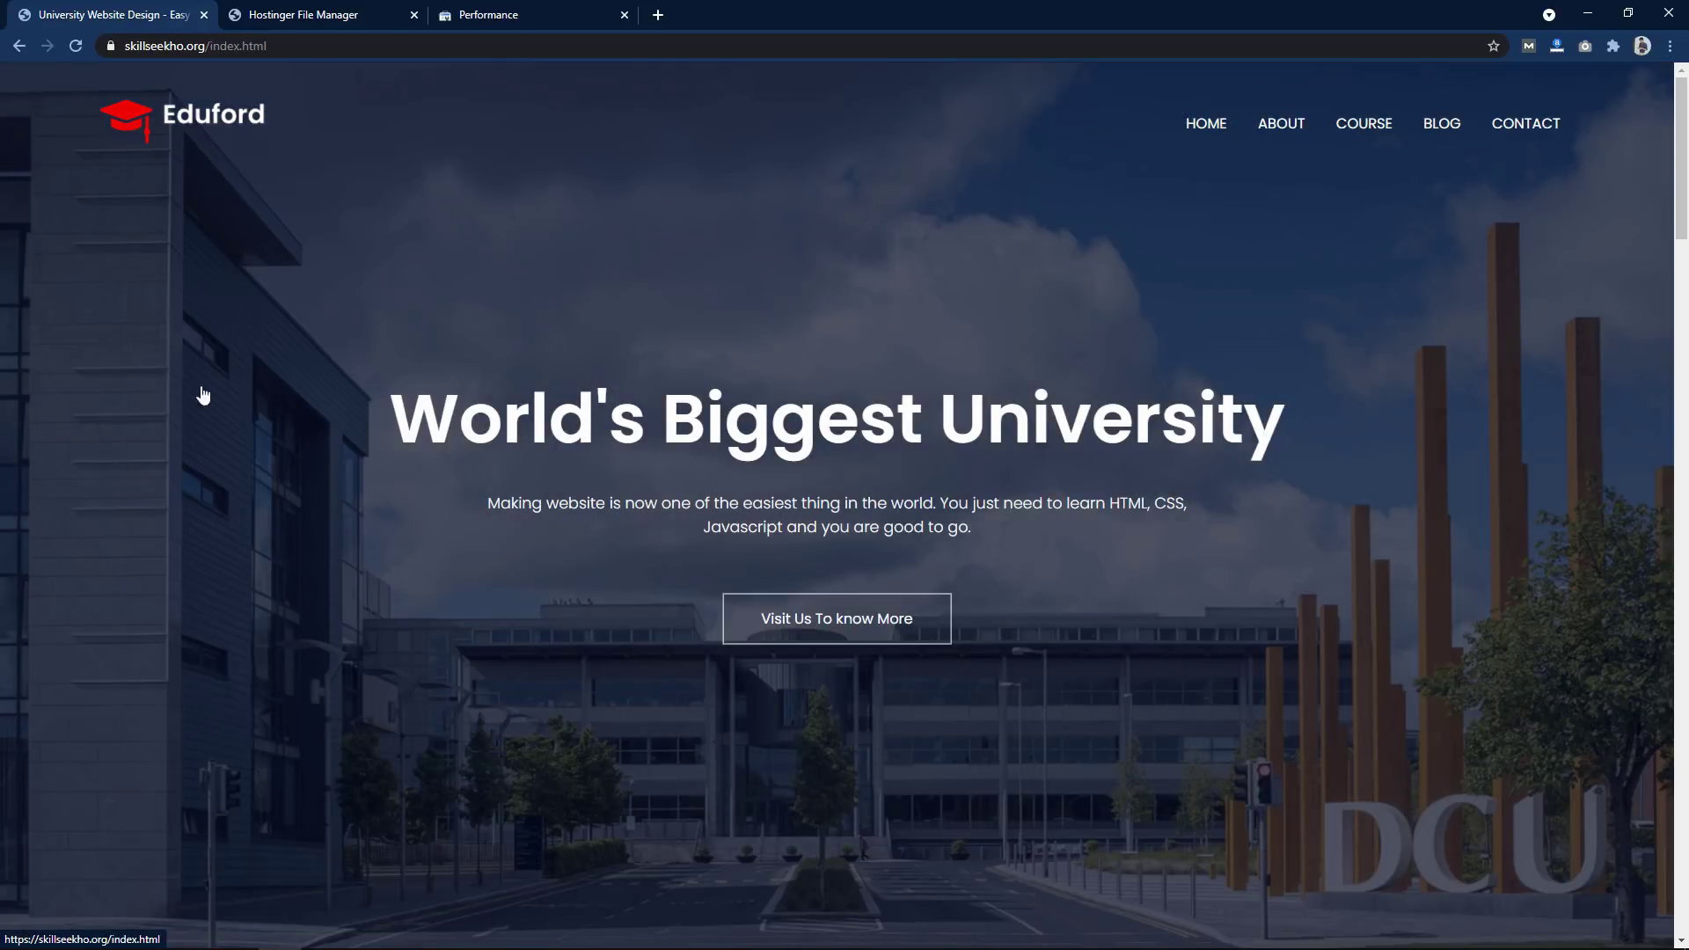
{"action": "scroll", "coordinate": [203, 395], "scroll_direction": "down", "scroll_amount": 20}
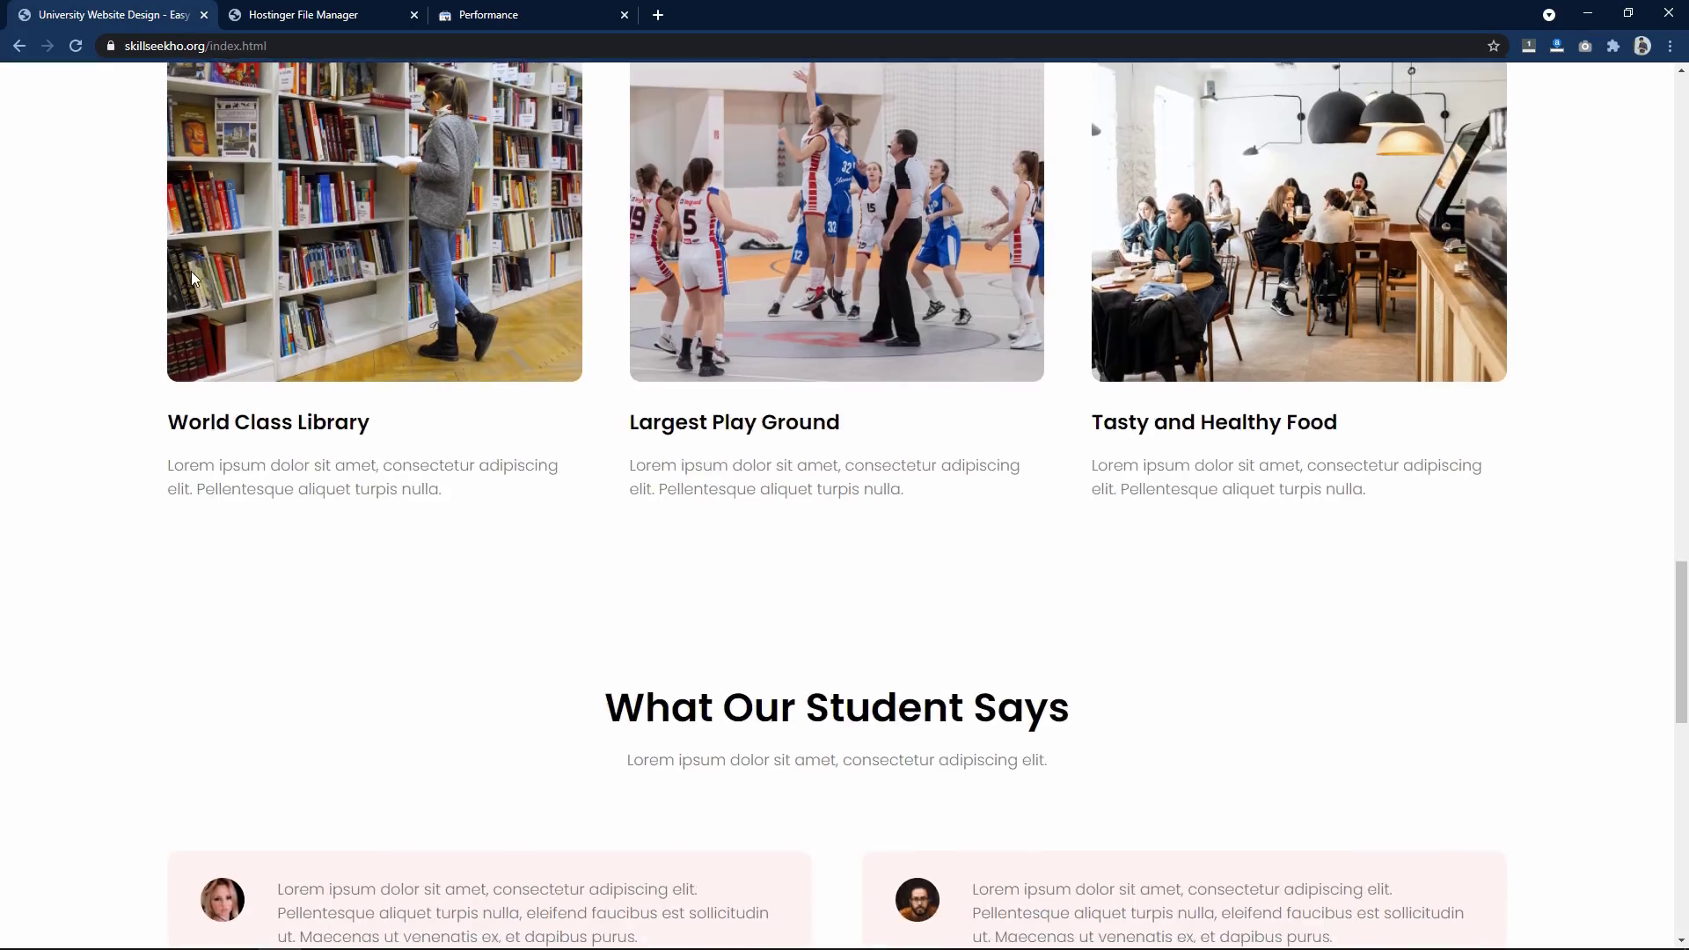
{"action": "scroll", "coordinate": [192, 271], "scroll_direction": "down", "scroll_amount": 10}
{"action": "scroll", "coordinate": [192, 271], "scroll_direction": "up", "scroll_amount": 20}
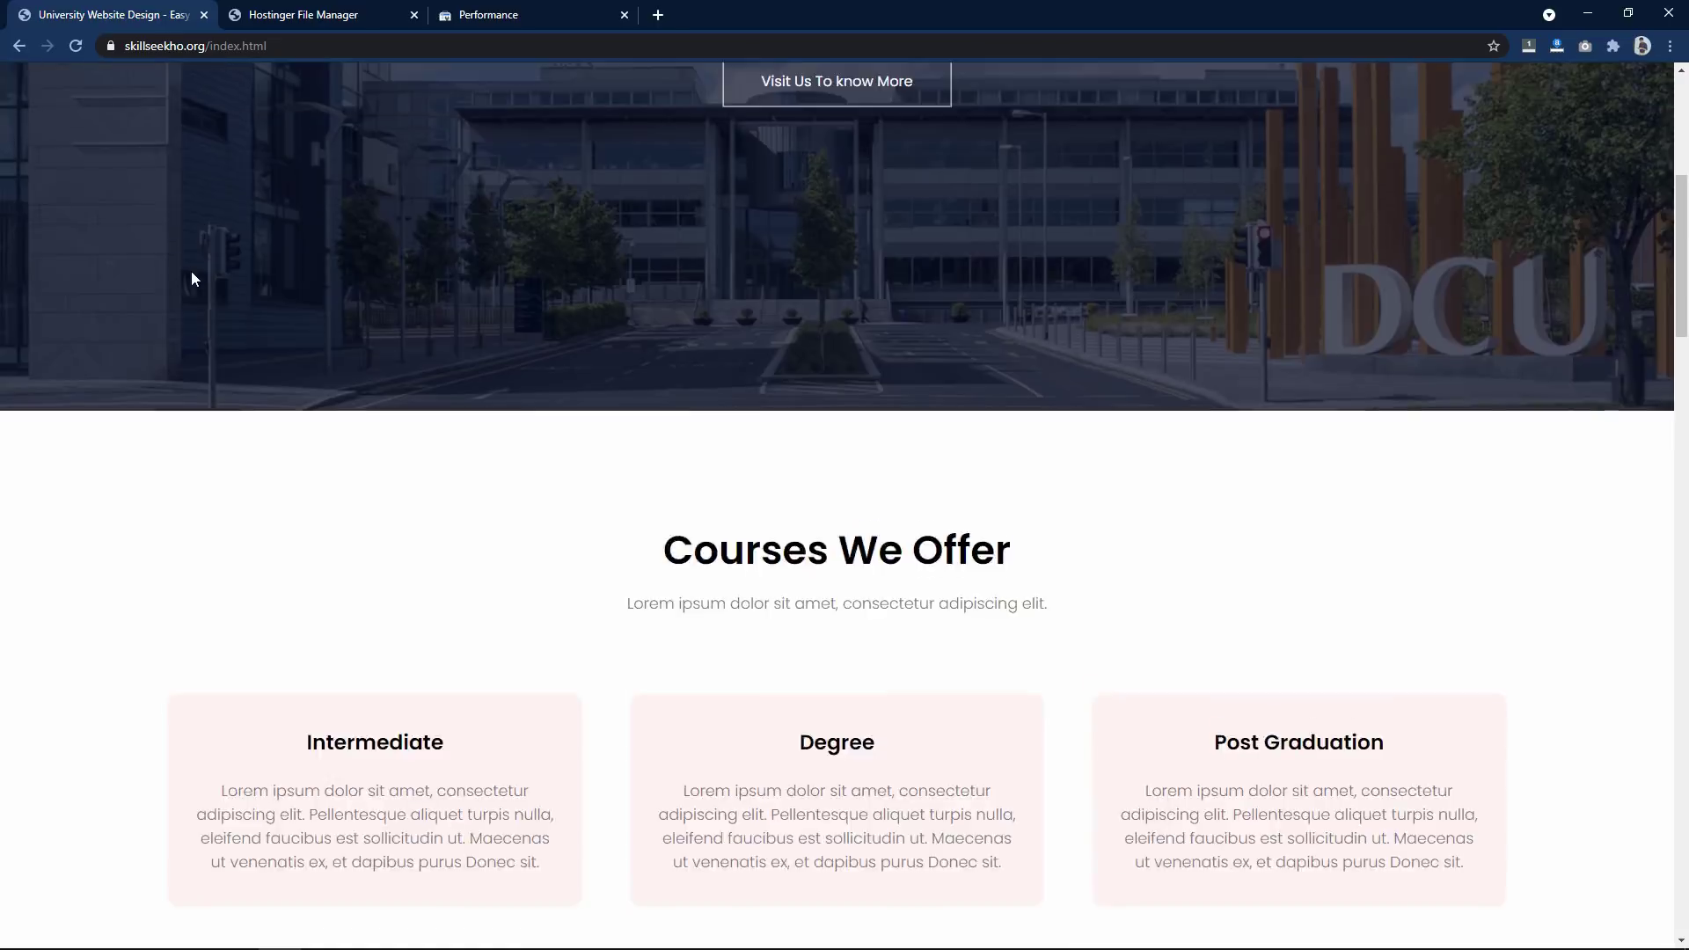
{"action": "scroll", "coordinate": [192, 271], "scroll_direction": "up", "scroll_amount": 6}
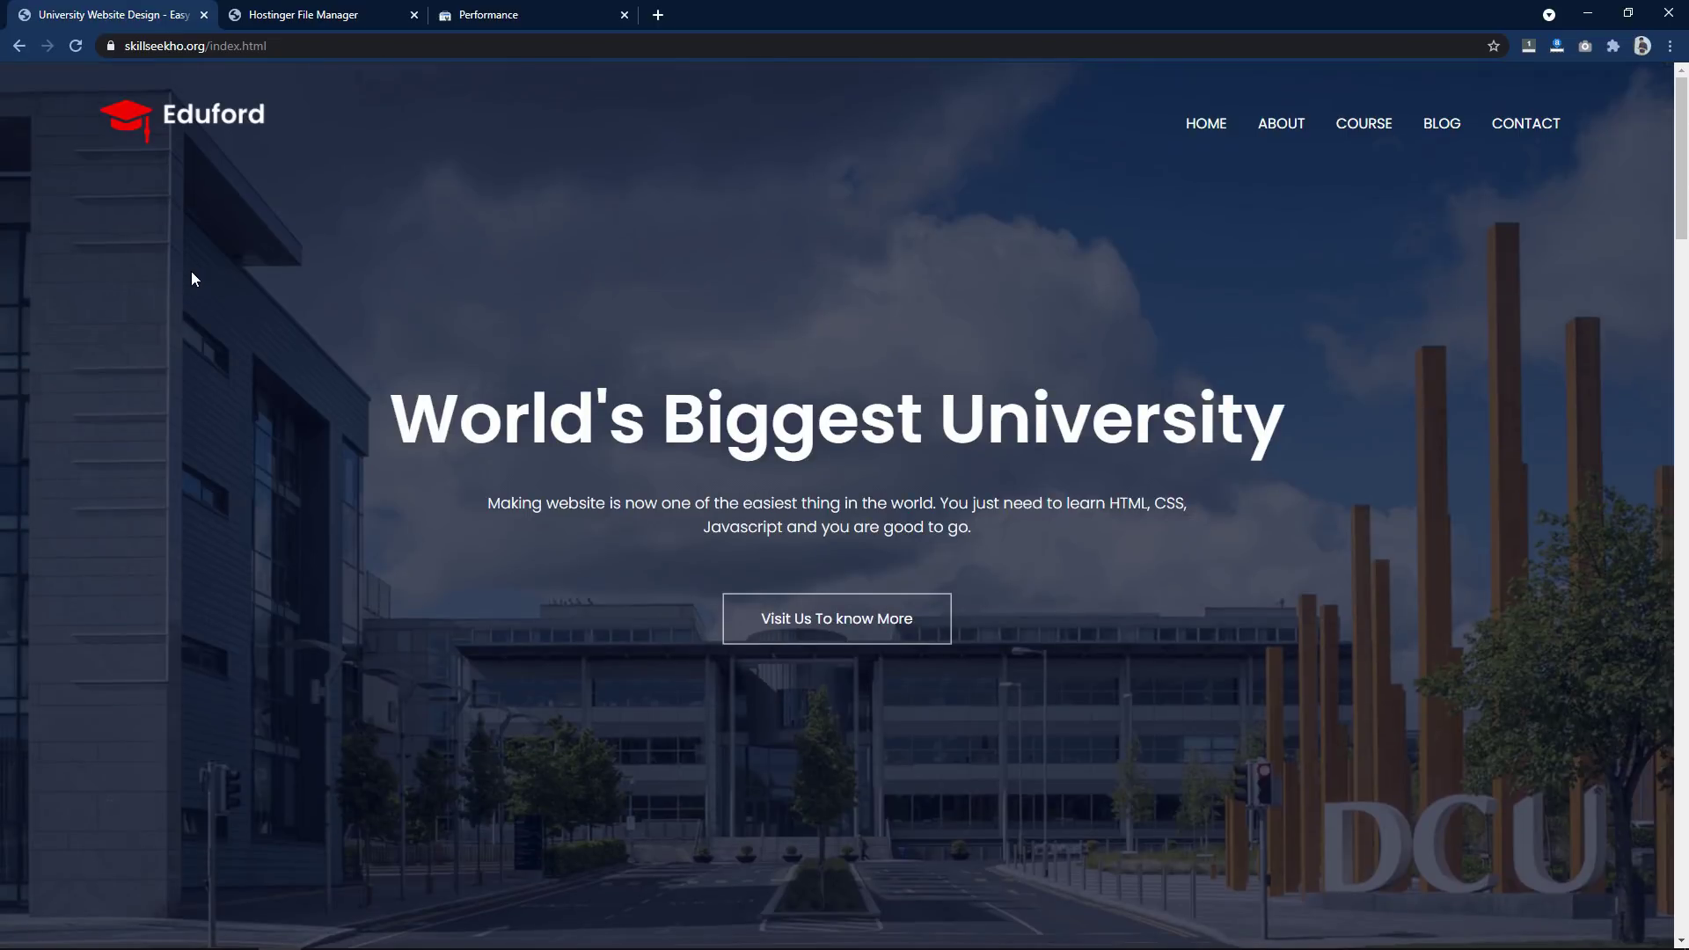